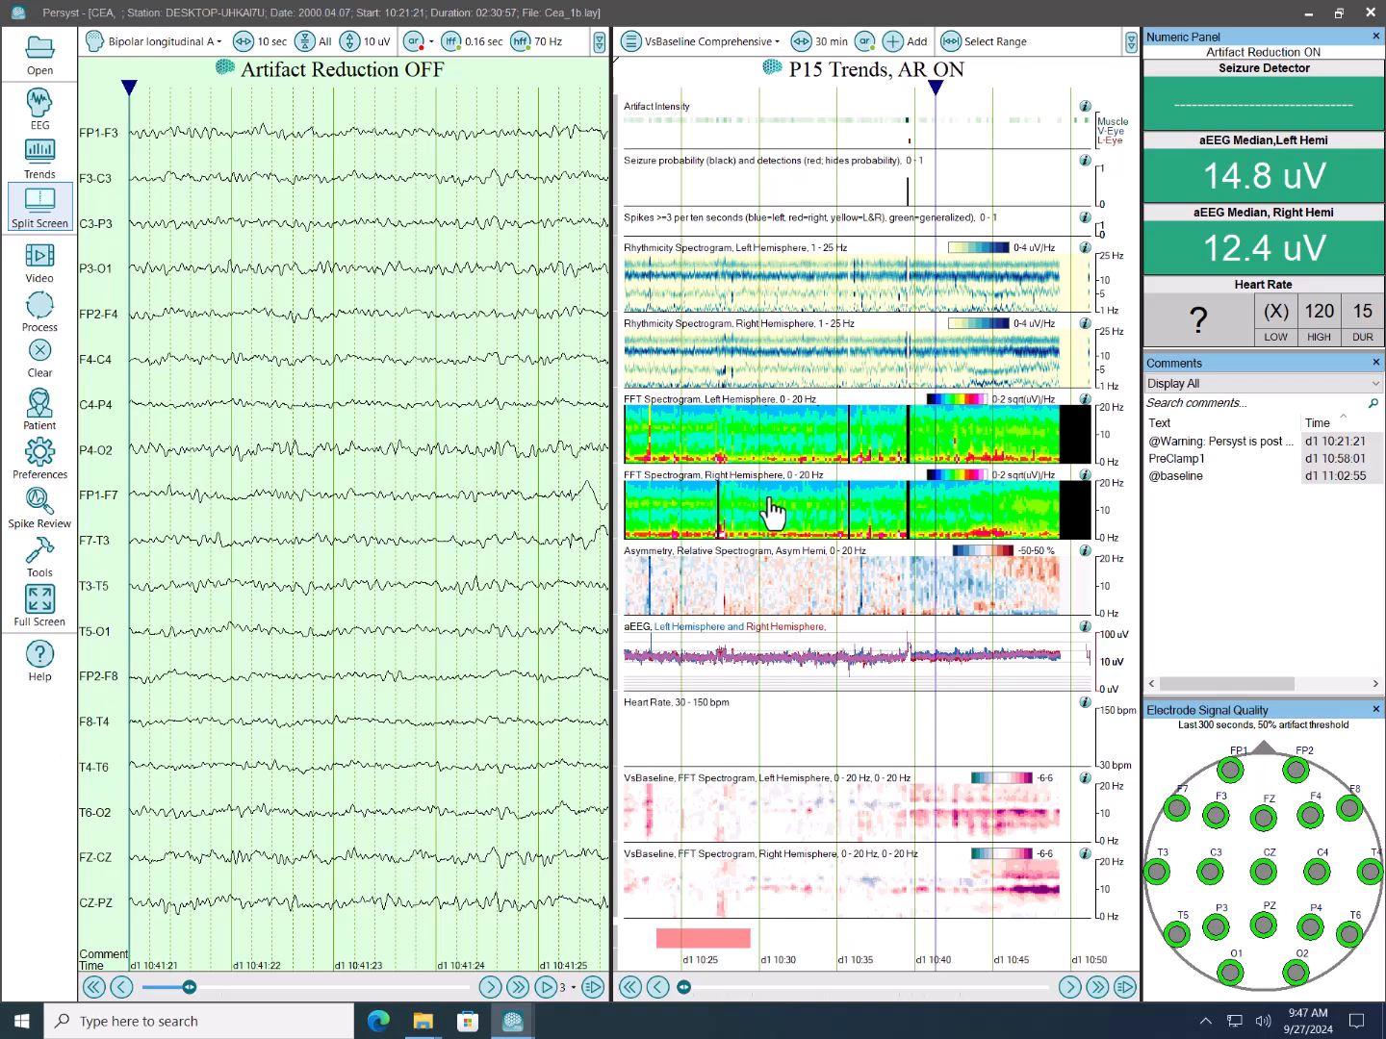
Collapse the Electrode Signal Quality, Comments and Numeric Panel panes to give the EEG and trends more room.
{"action": "left_click", "coordinate": [688, 44]}
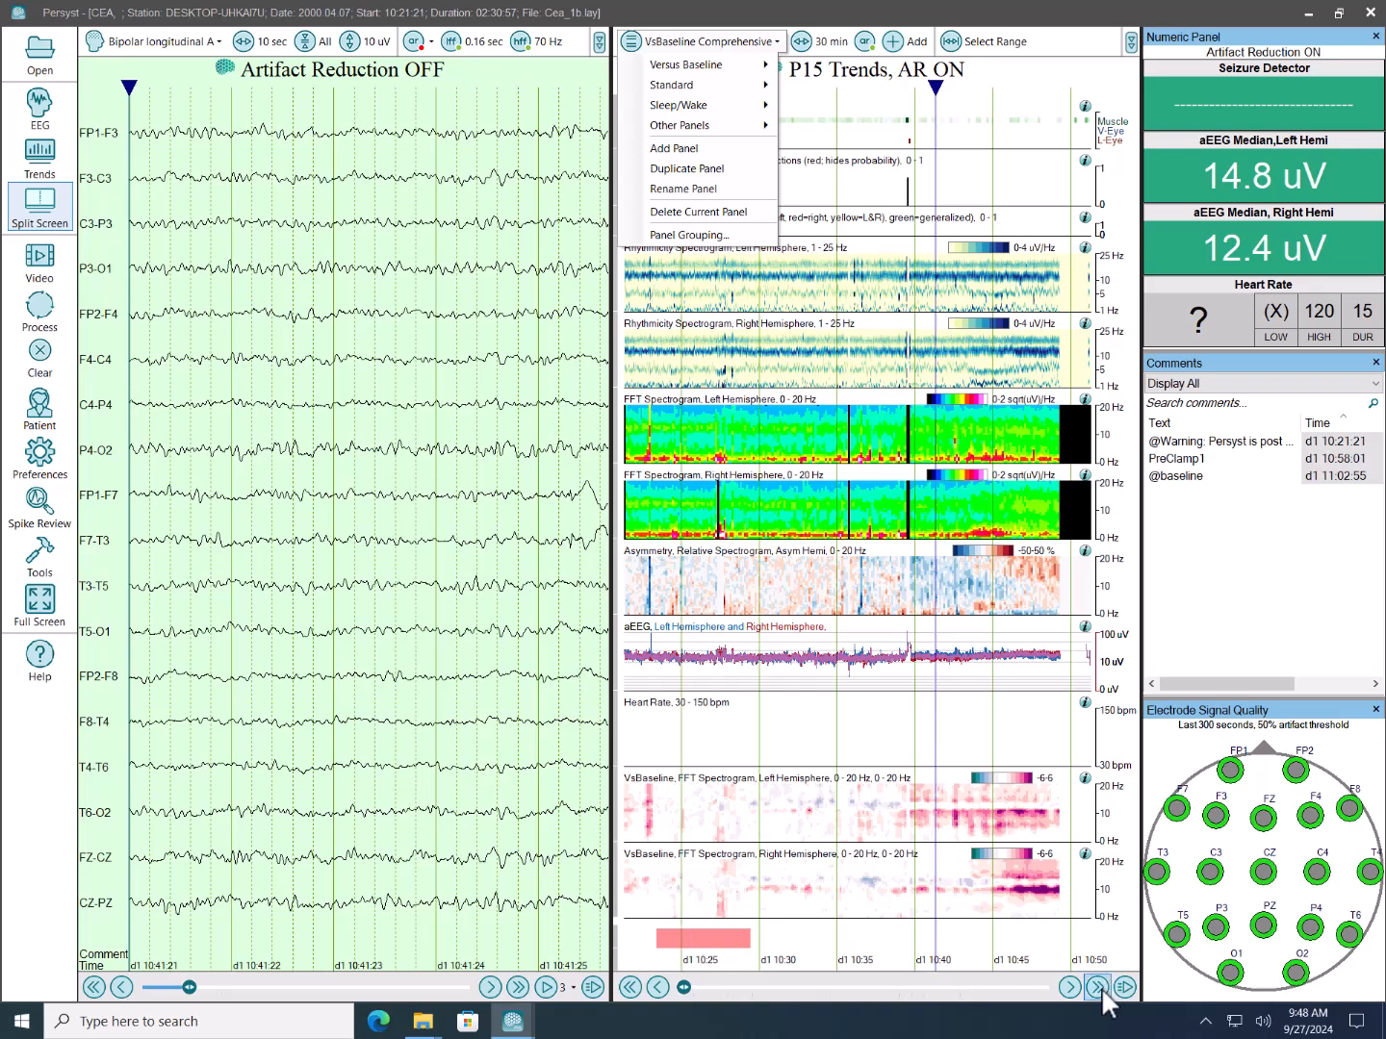
{"action": "left_click", "coordinate": [1377, 710]}
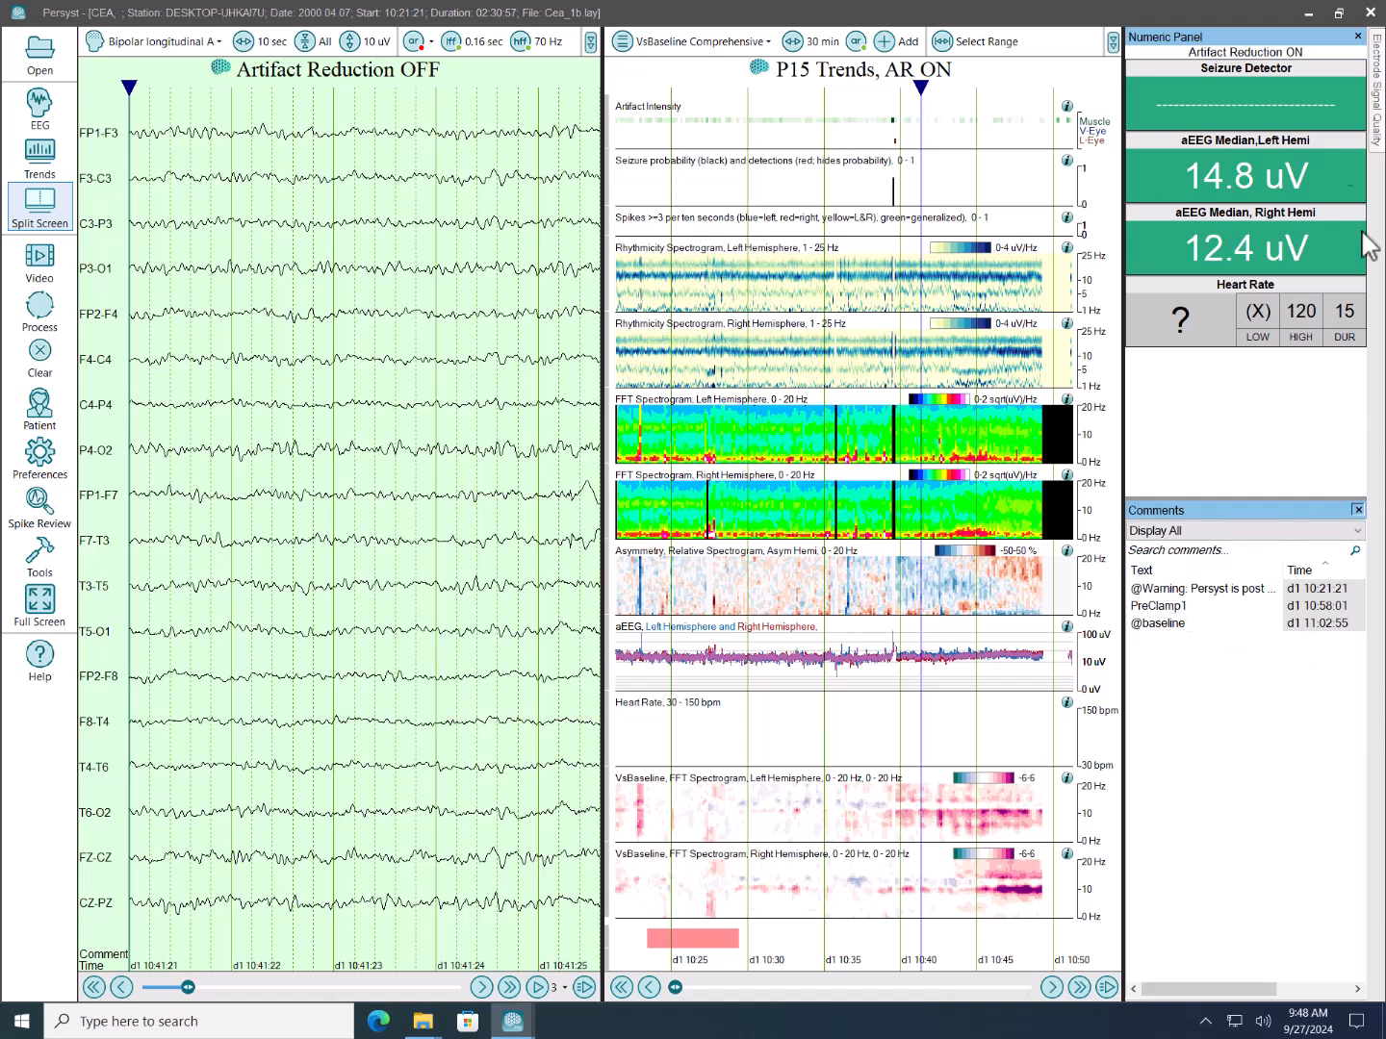
{"action": "left_click", "coordinate": [1358, 509]}
{"action": "left_click", "coordinate": [1356, 36]}
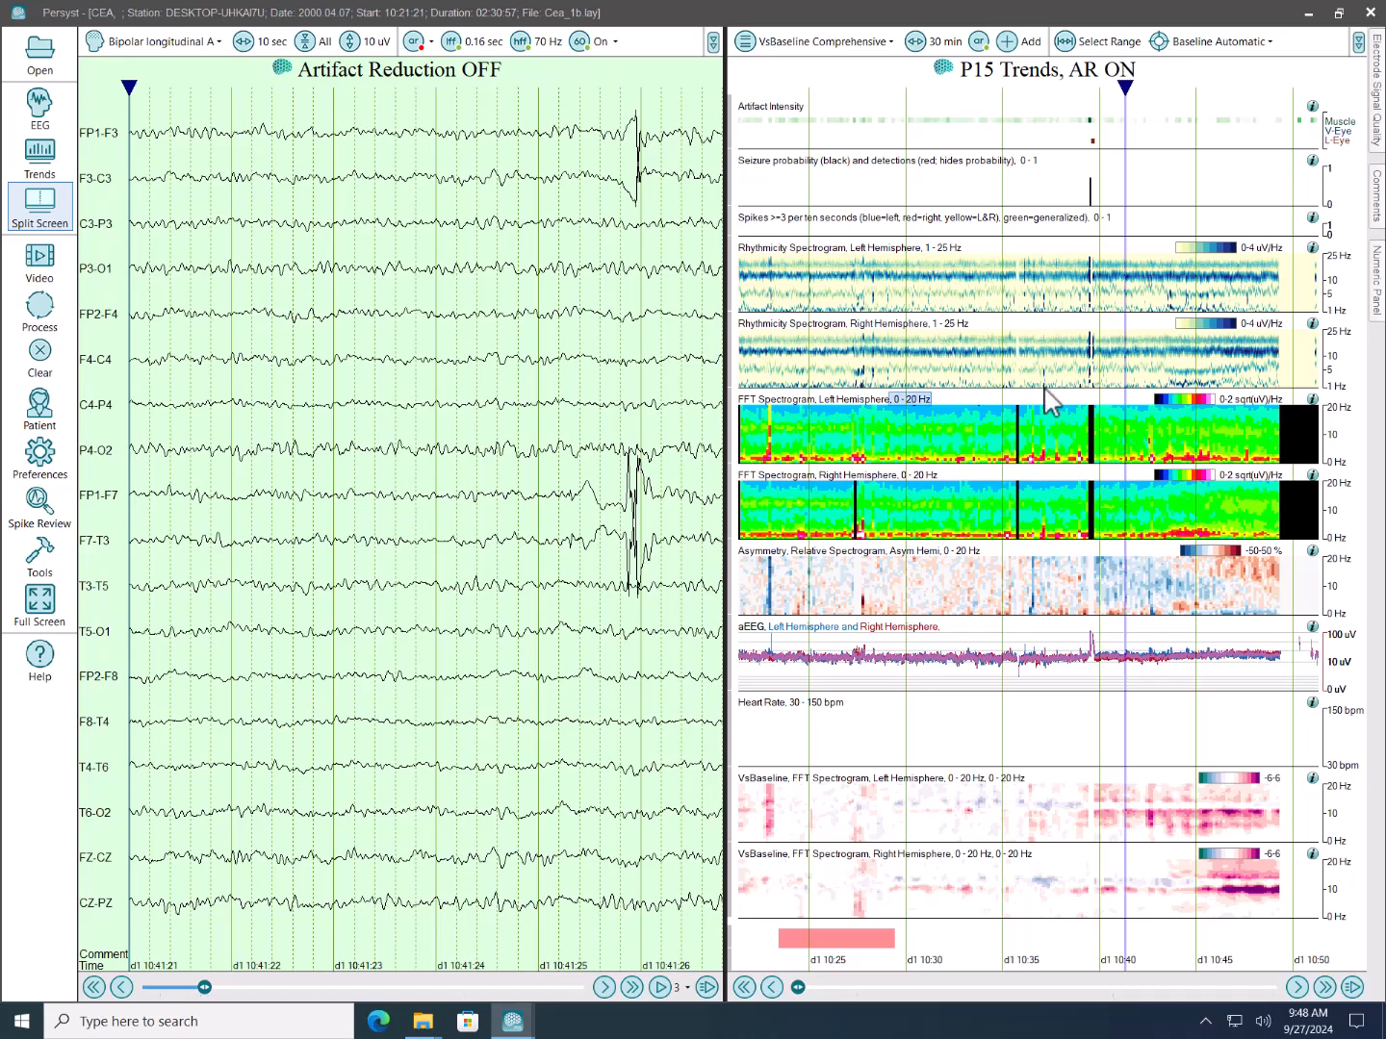
Examine the trends between about 10:50 and 11:40, comparing the stretch before the left-hemisphere change with the change itself.
{"action": "left_click", "coordinate": [1324, 990]}
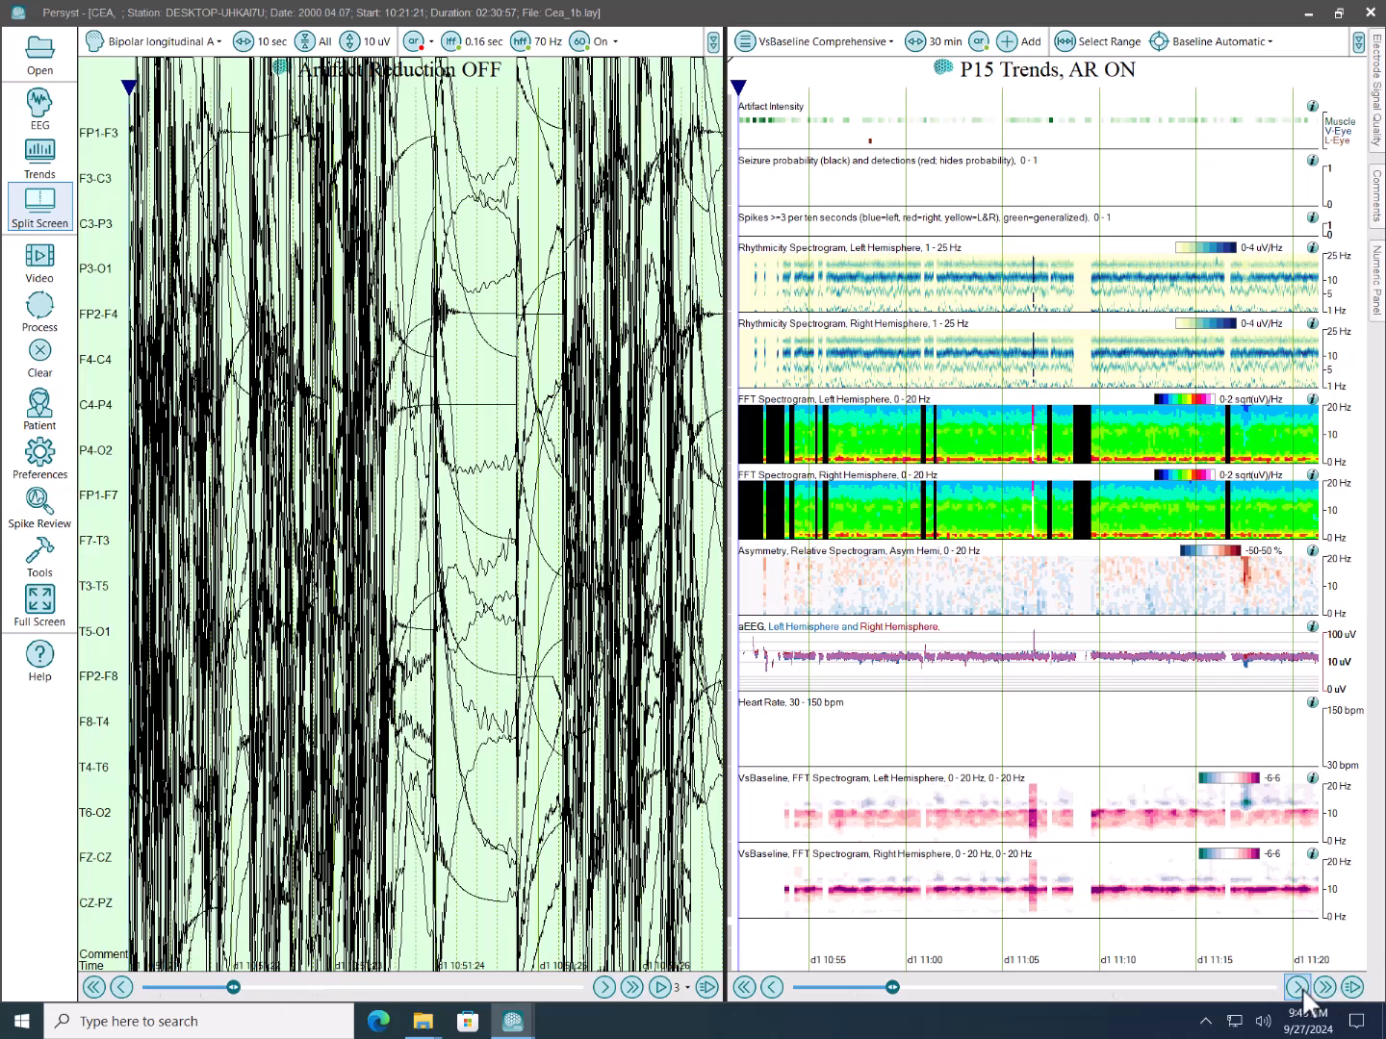
{"action": "left_click", "coordinate": [1304, 992]}
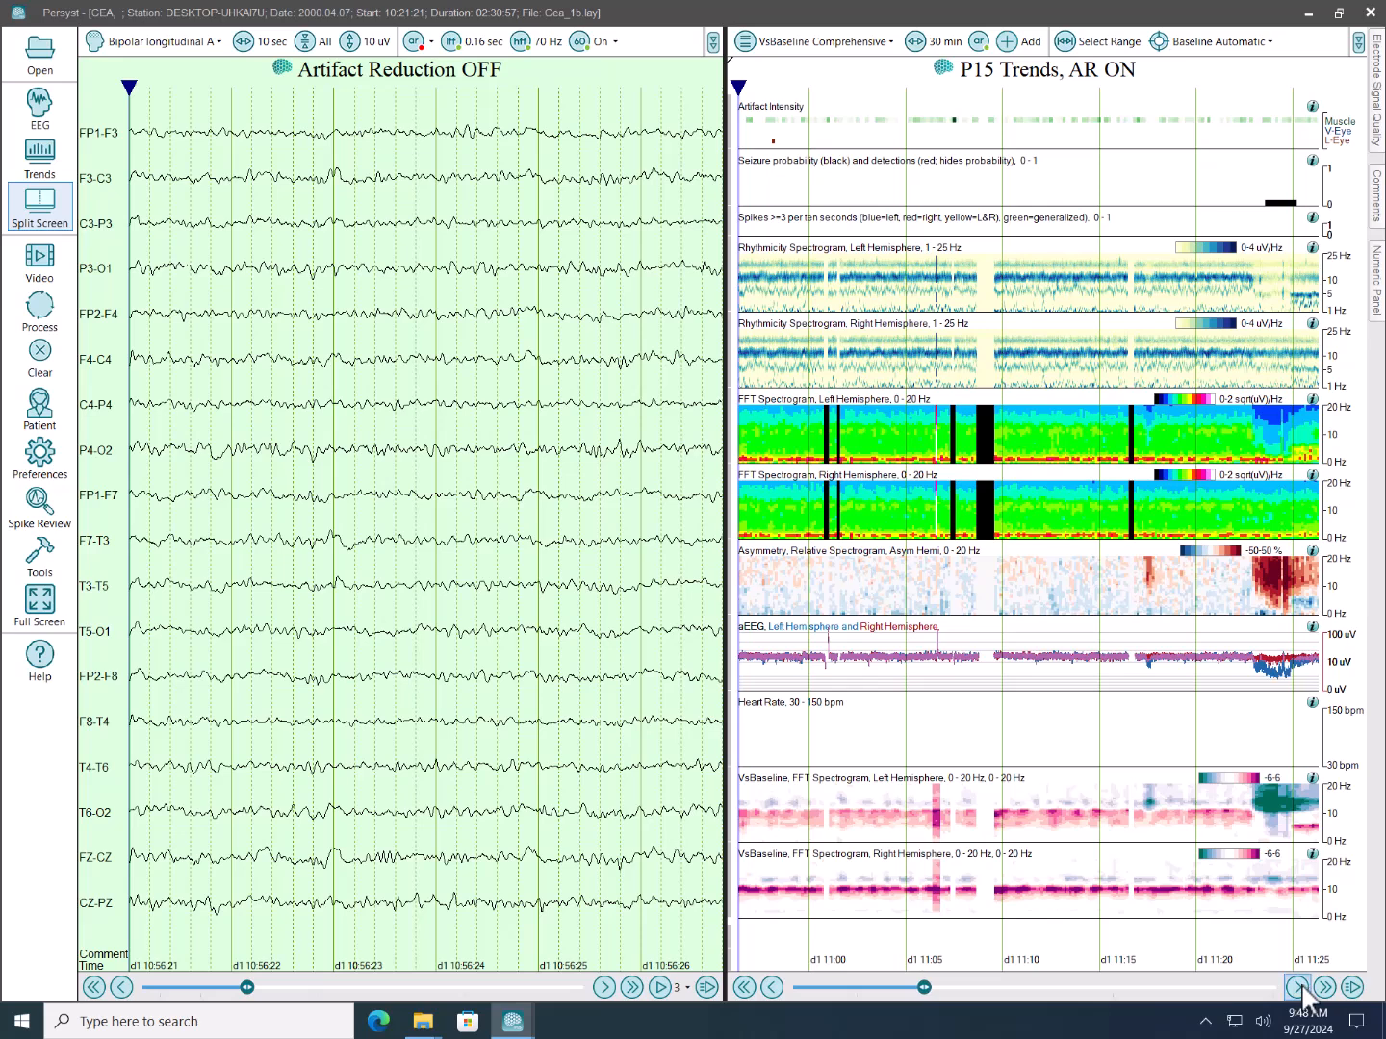
{"action": "left_click", "coordinate": [1297, 988]}
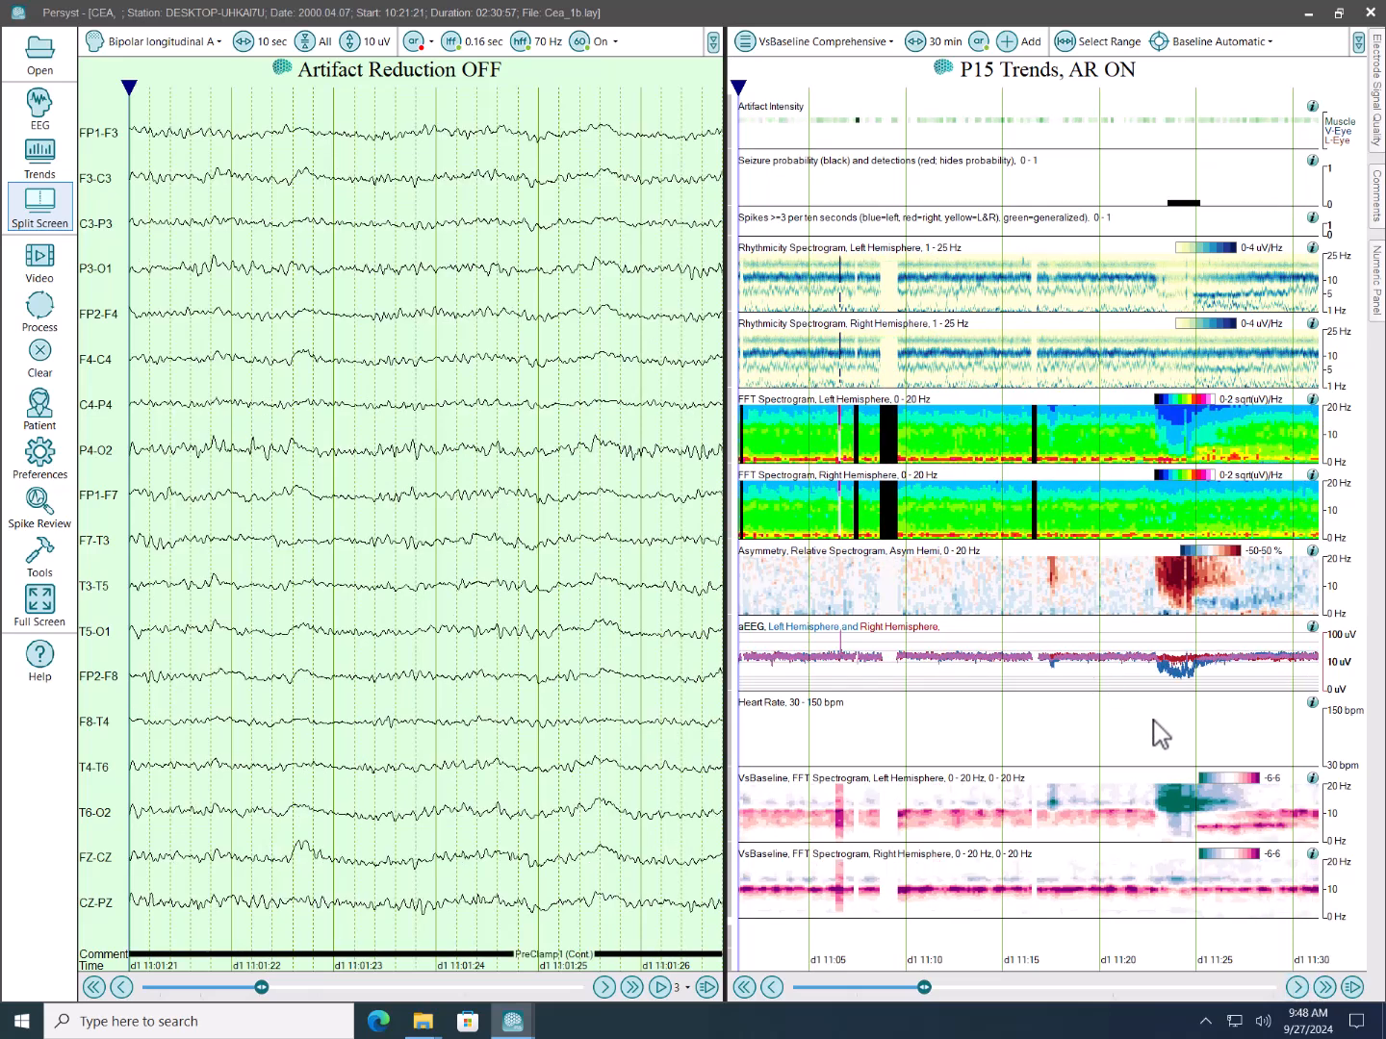
{"action": "left_click_drag", "start_coordinate": [1160, 734], "coordinate": [936, 736]}
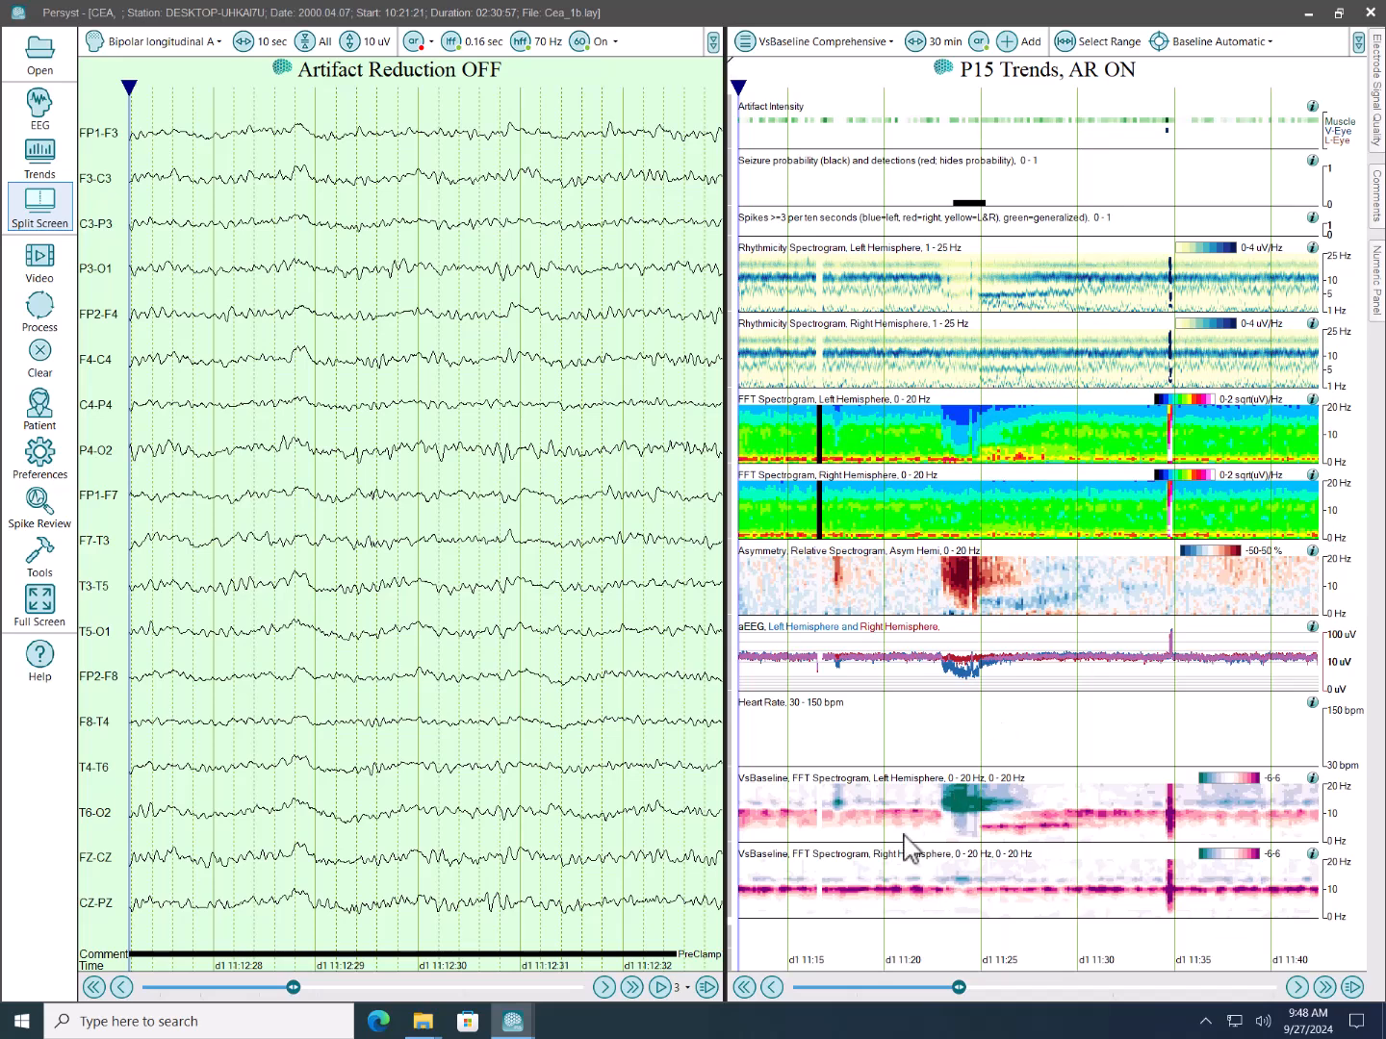
{"action": "left_click_drag", "start_coordinate": [982, 717], "coordinate": [1160, 722]}
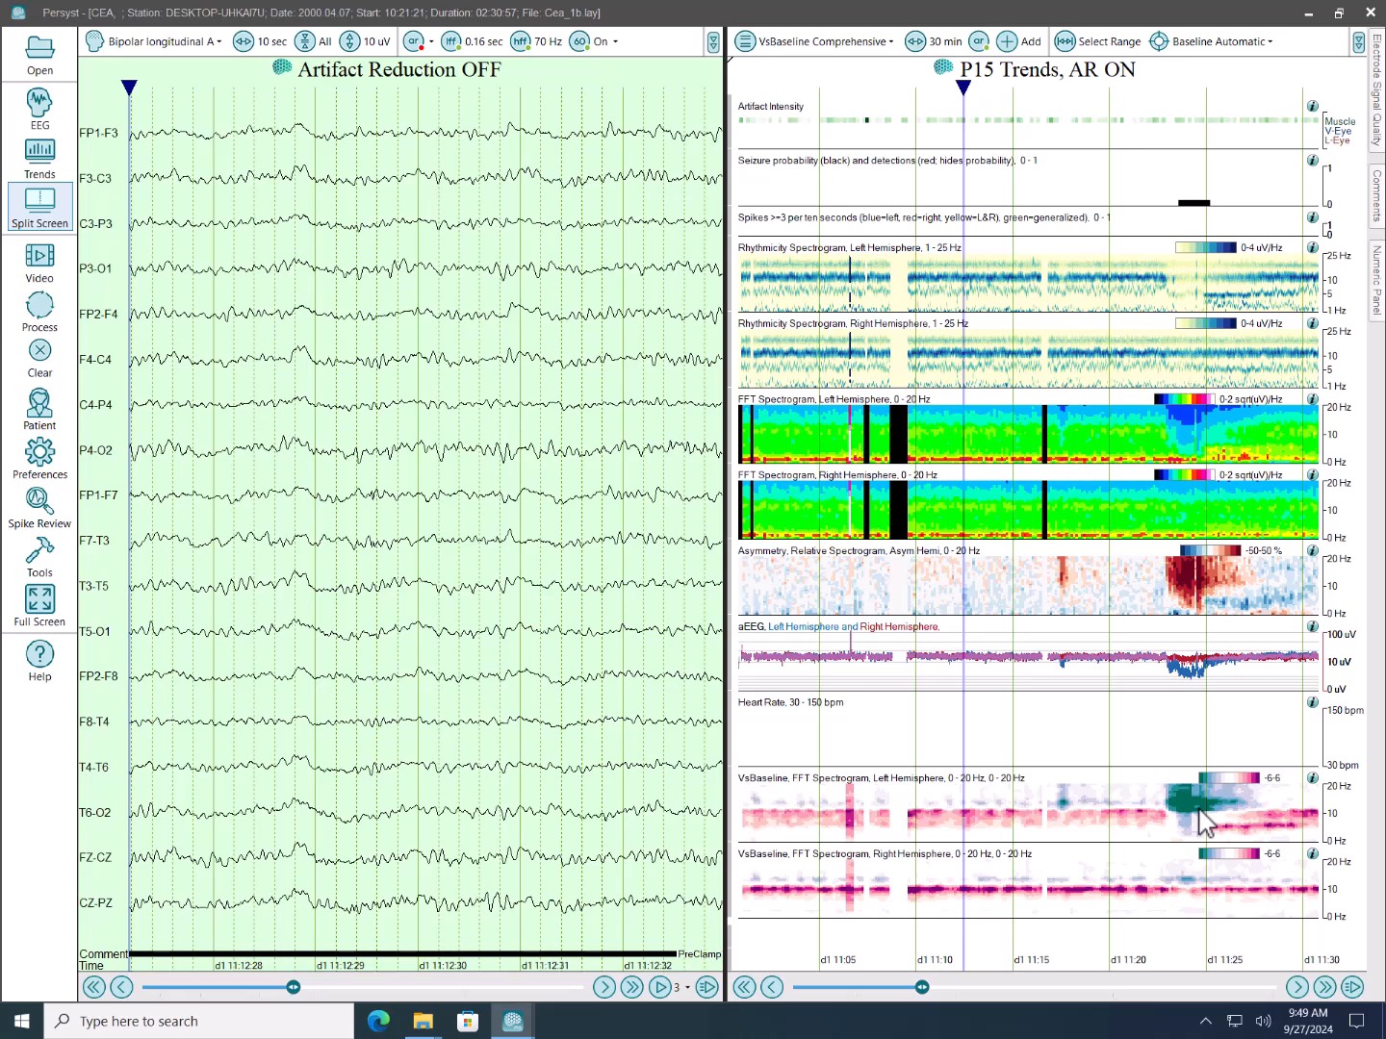
{"action": "left_click", "coordinate": [771, 985]}
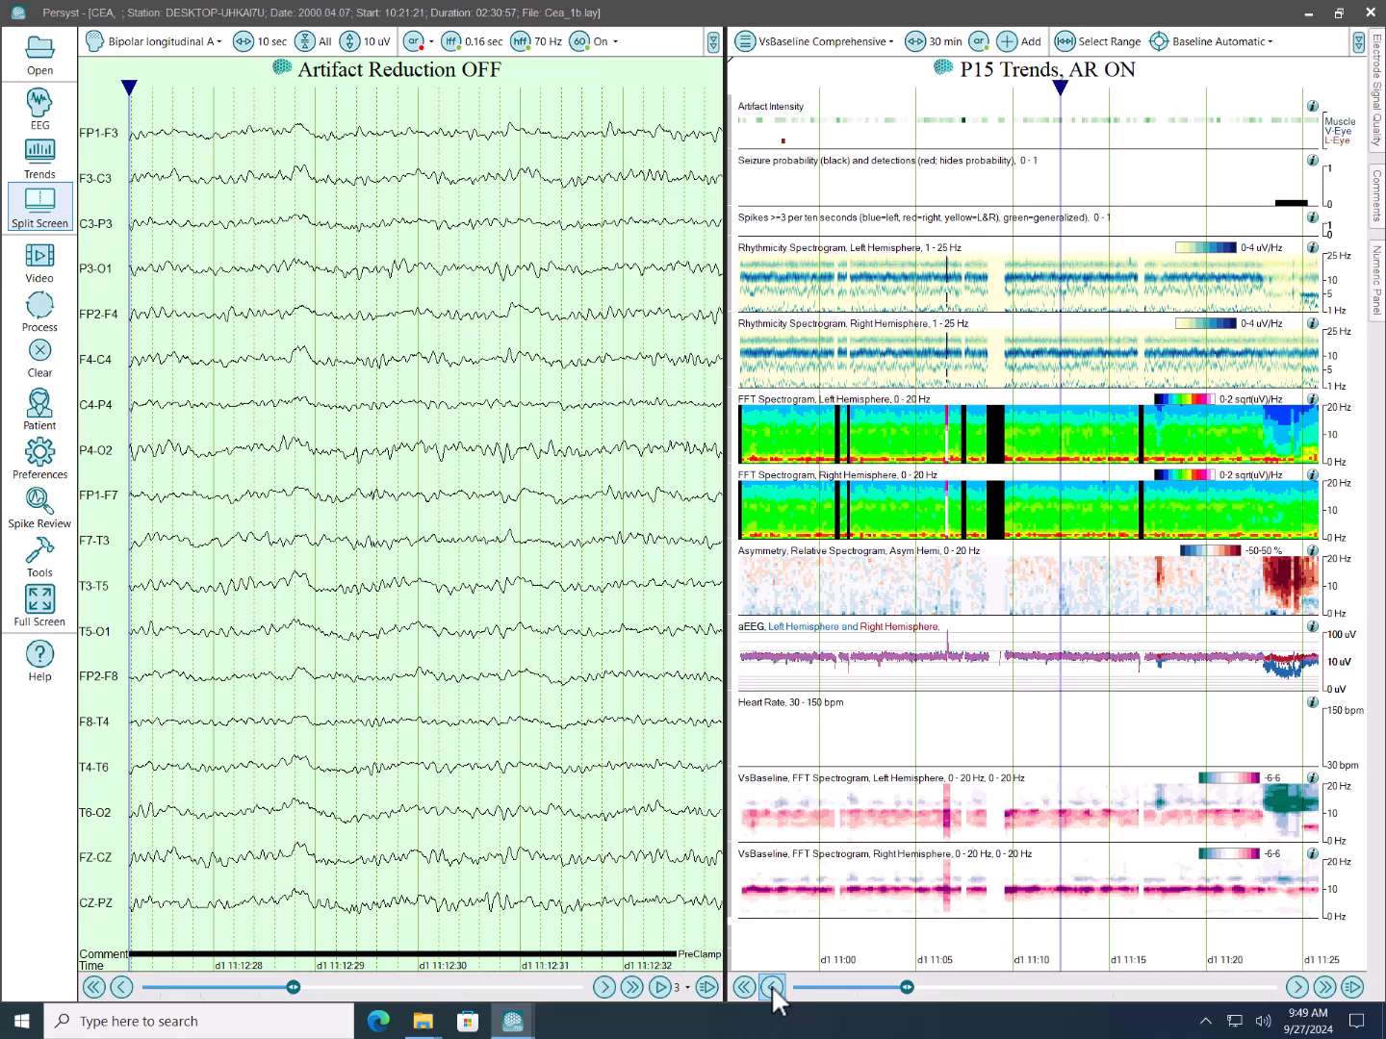
{"action": "left_click", "coordinate": [769, 987]}
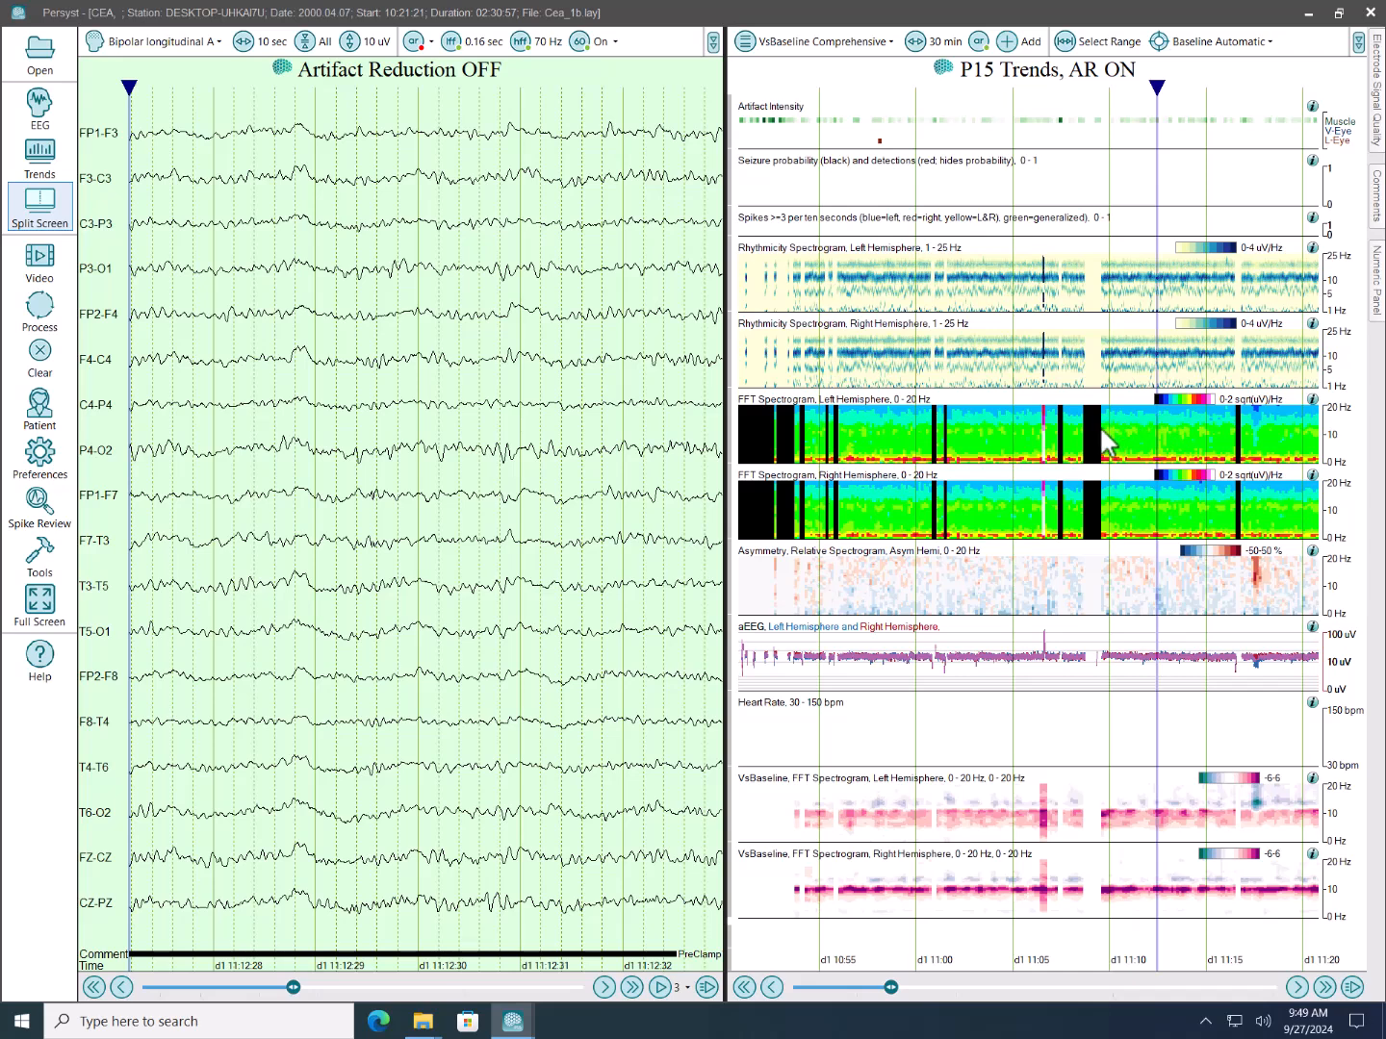
{"action": "left_click", "coordinate": [1295, 987]}
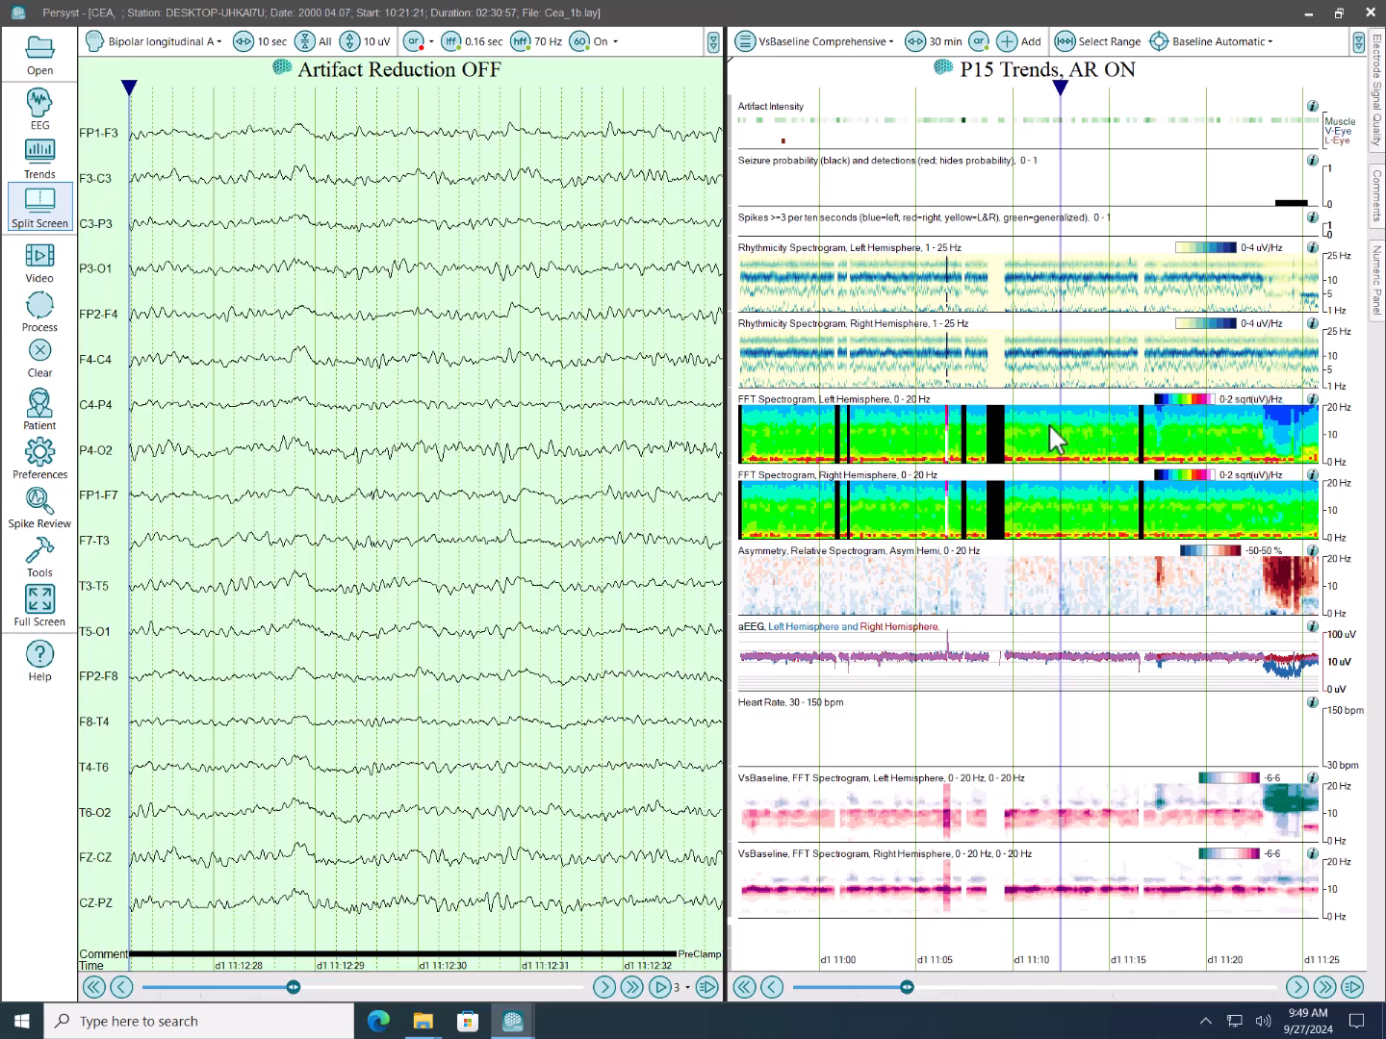
Start a new baseline at about 11:10 and extend its range to about 698 seconds, ending before the asymmetry change.
{"action": "left_click", "coordinate": [1013, 420]}
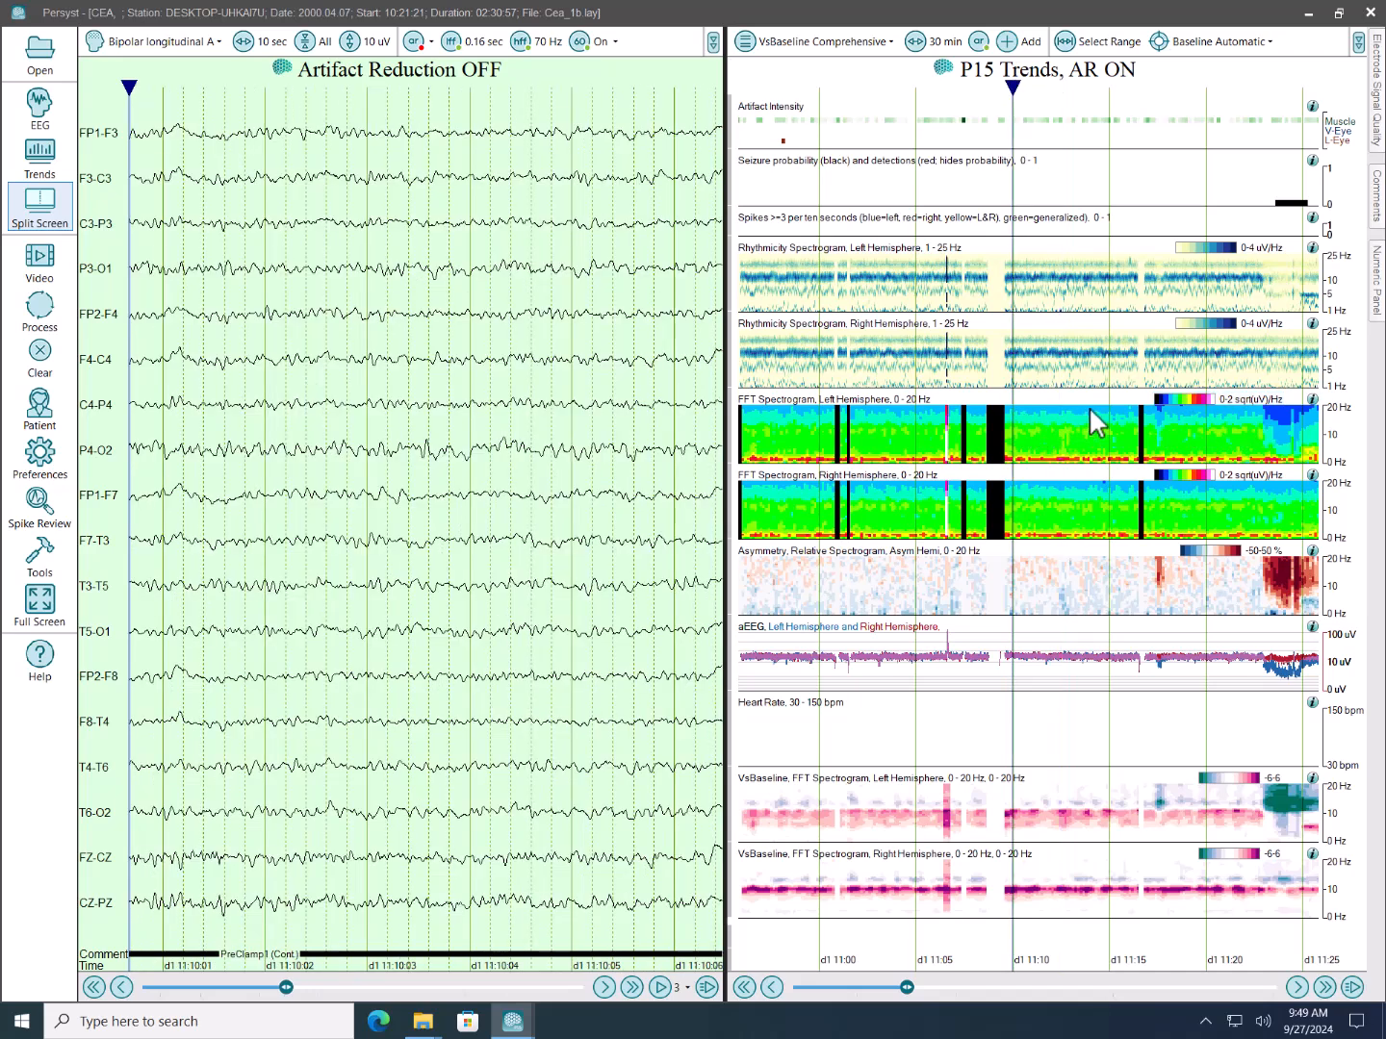
{"action": "left_click", "coordinate": [1194, 47]}
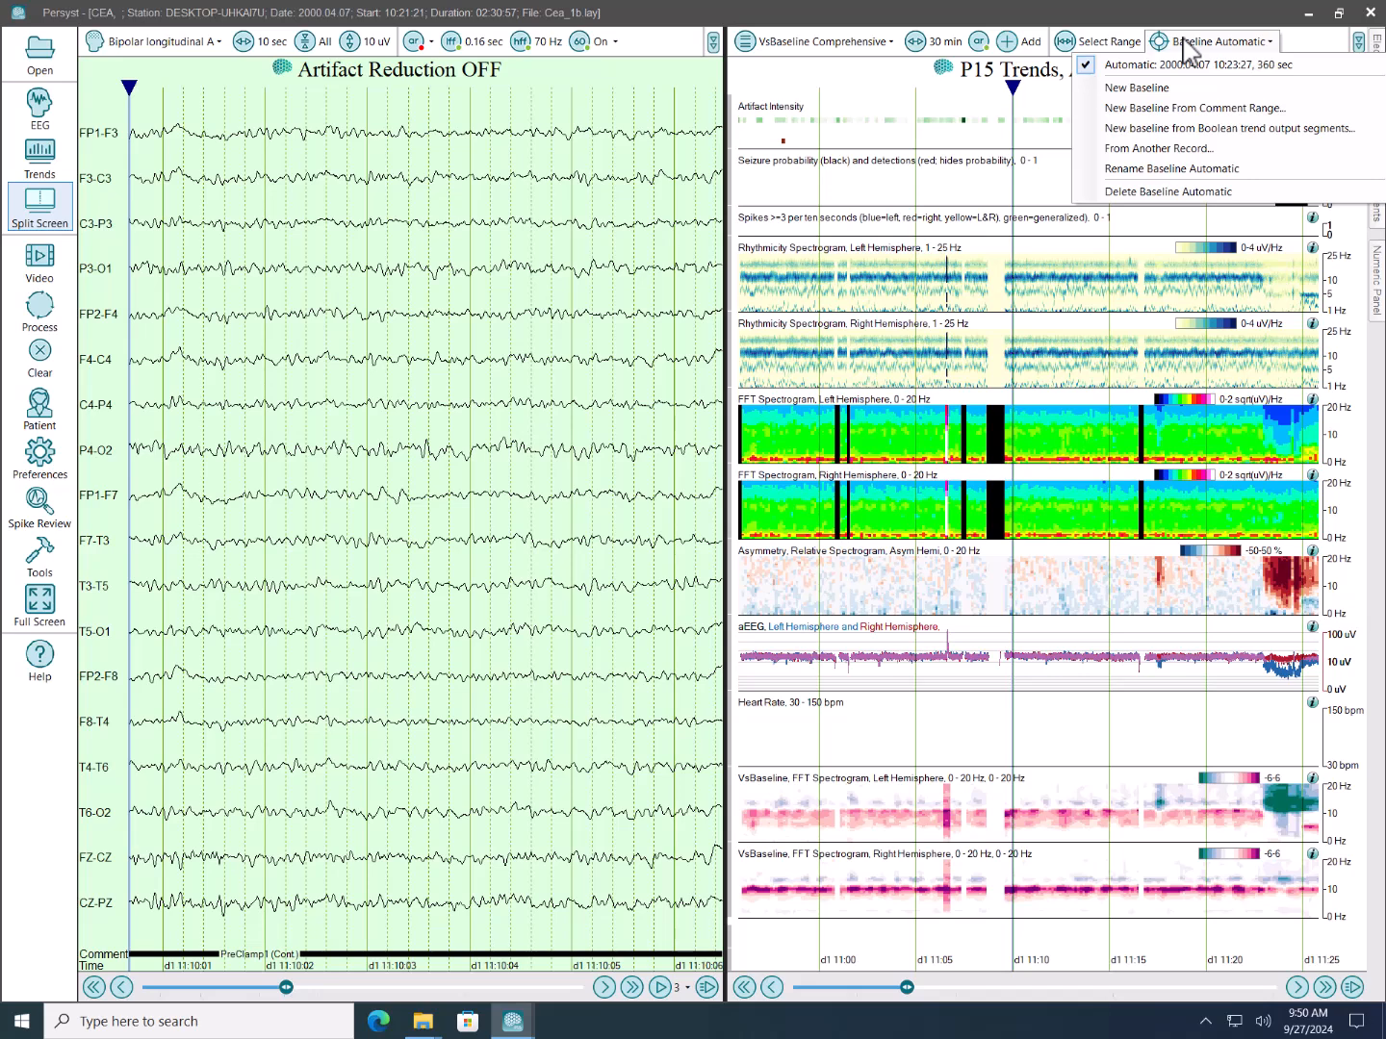
{"action": "left_click", "coordinate": [1173, 89]}
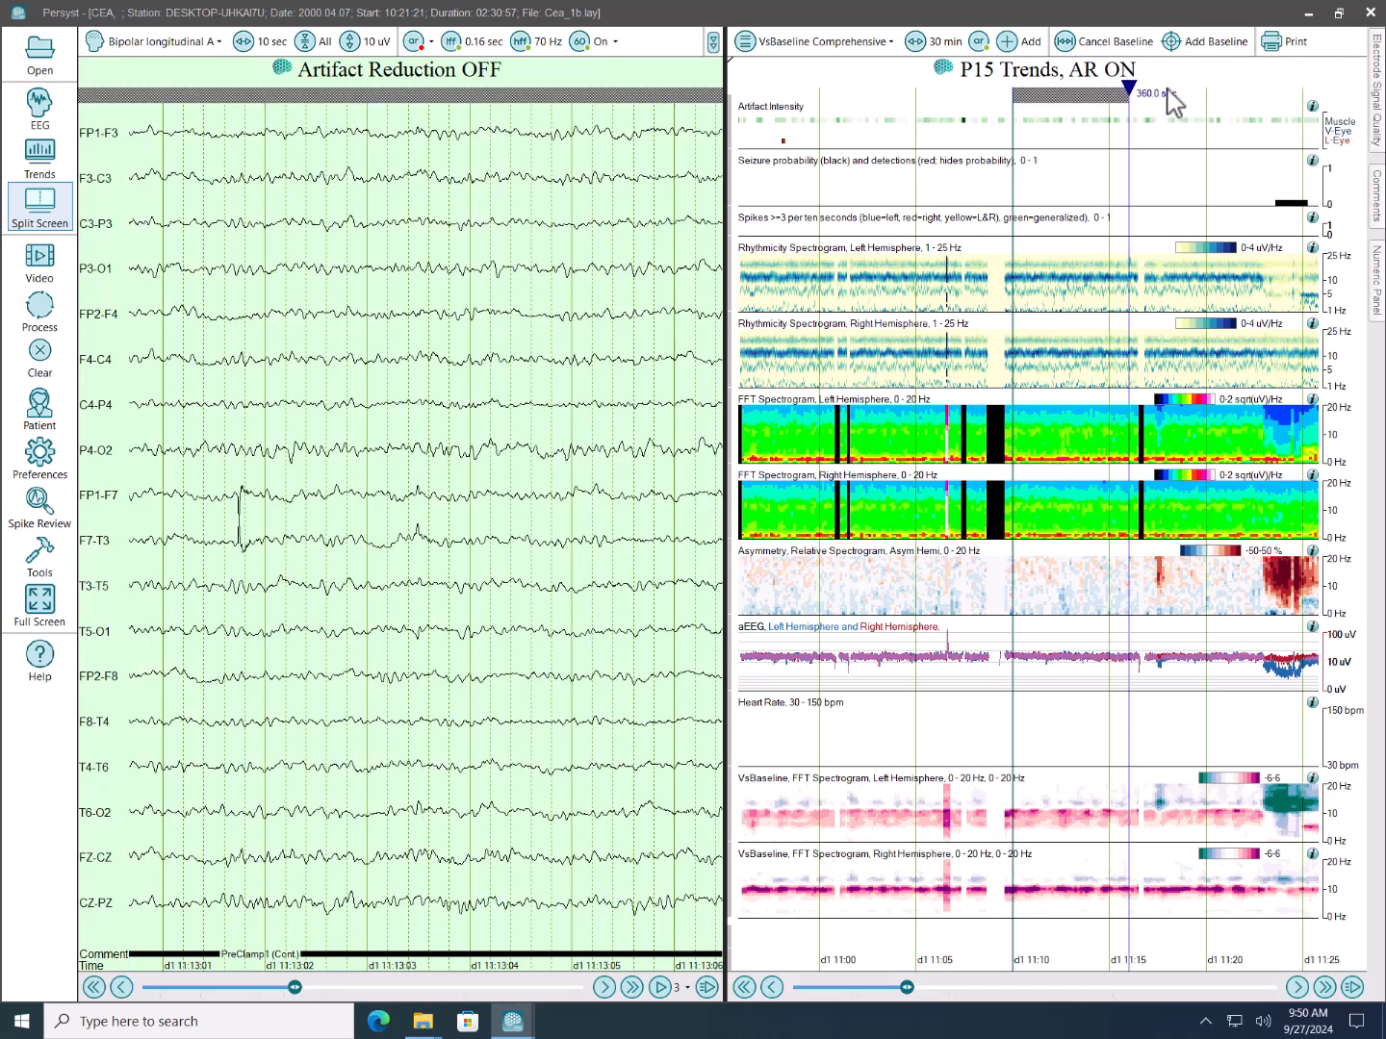
{"action": "left_click", "coordinate": [1233, 424]}
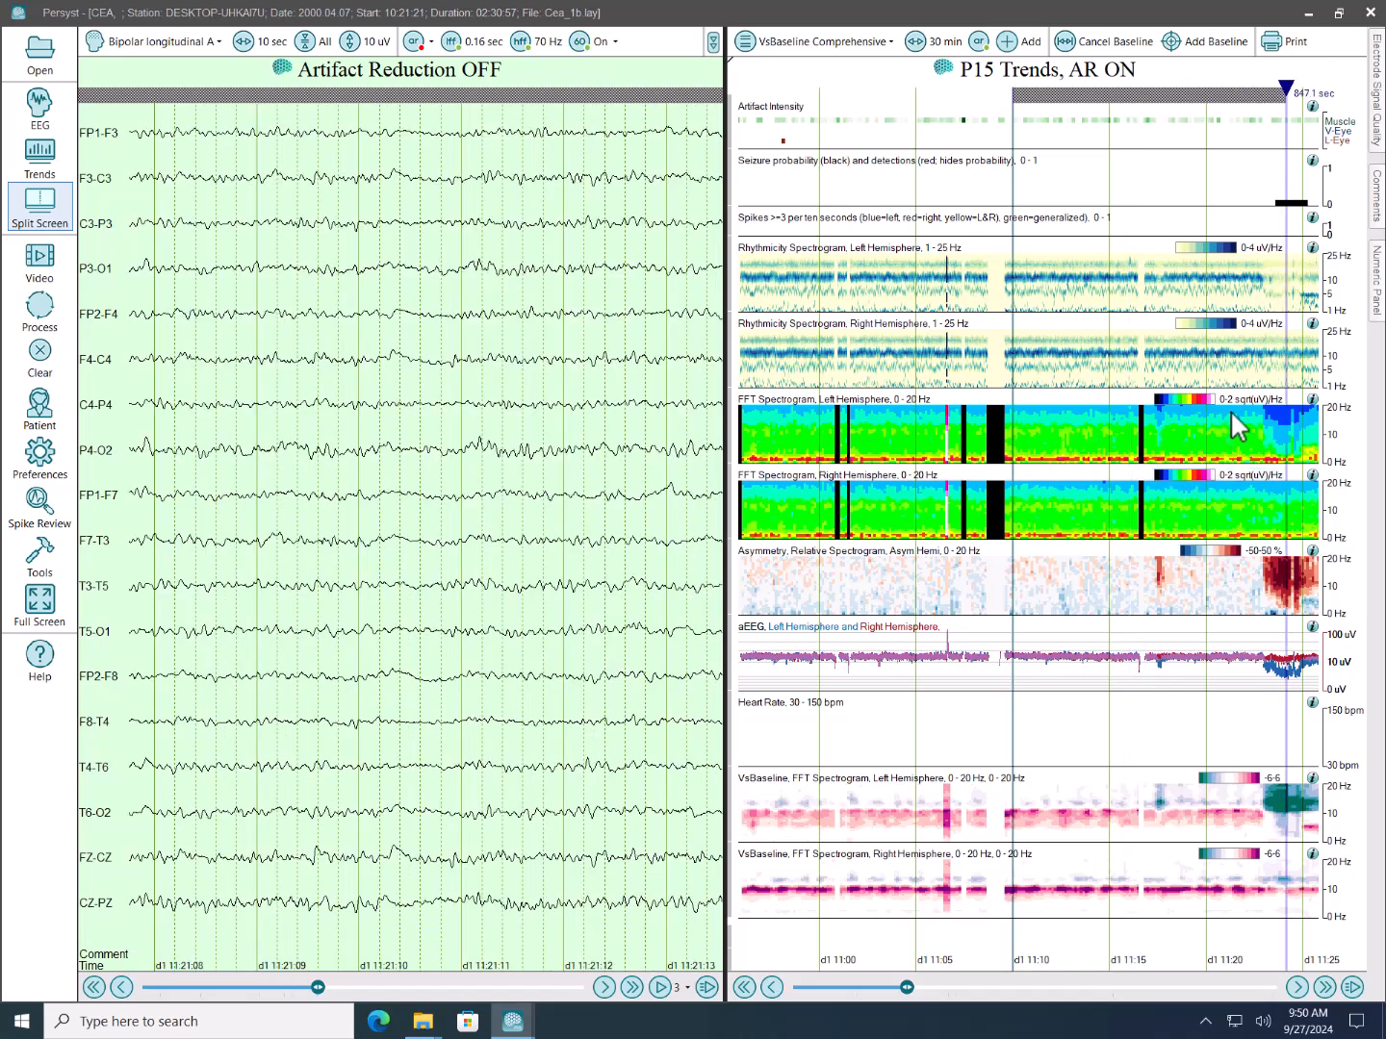
{"action": "left_click", "coordinate": [1250, 93]}
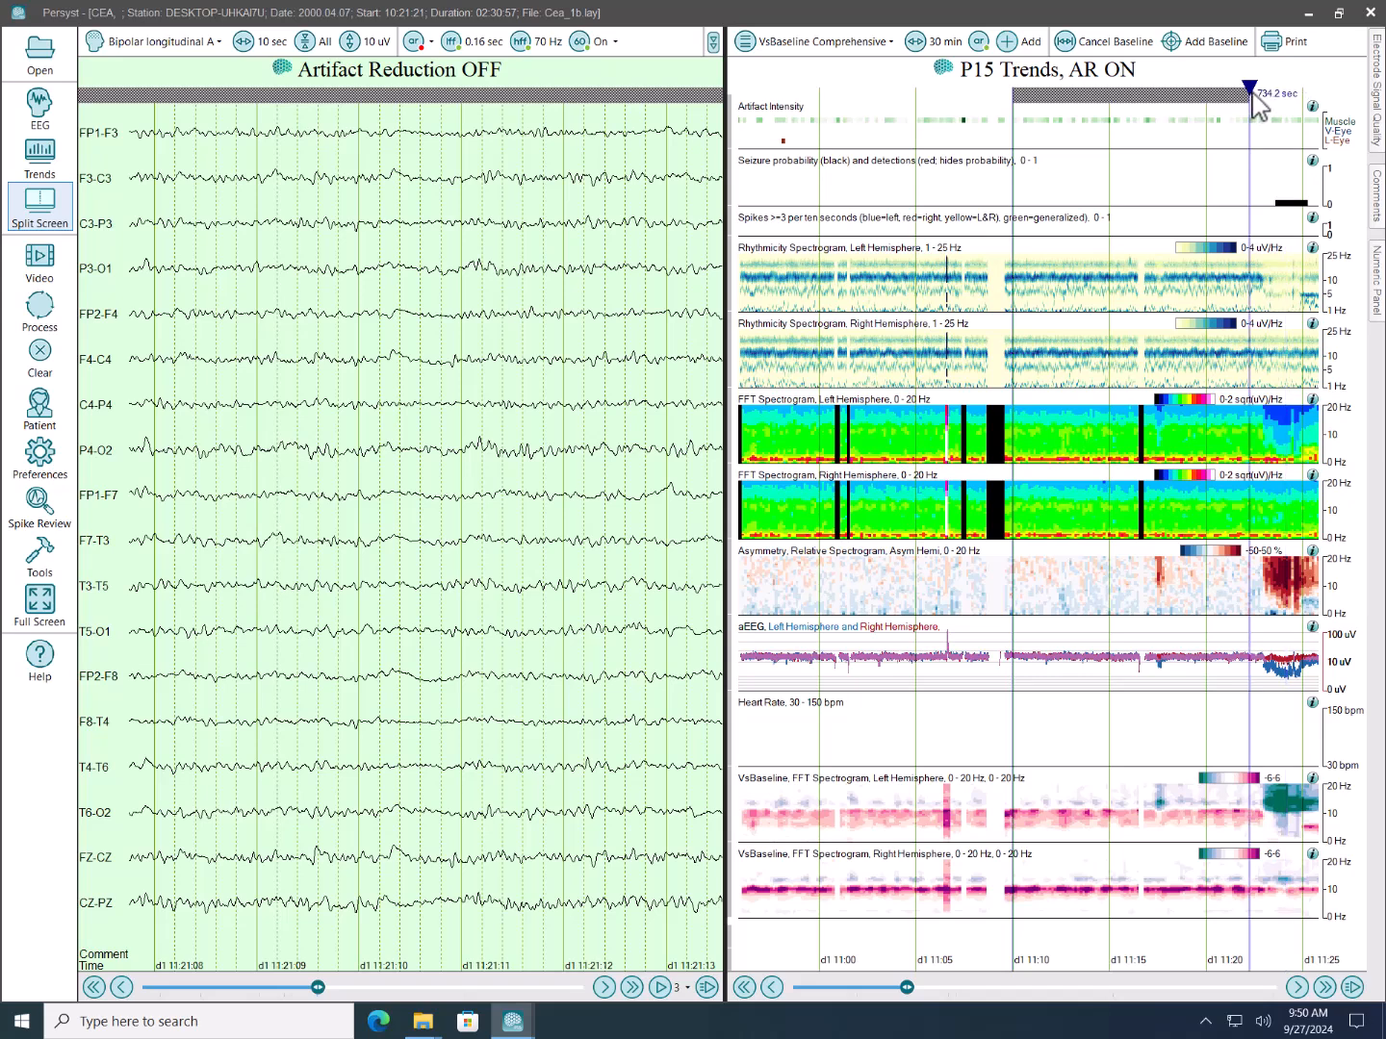
{"action": "left_click", "coordinate": [1239, 96]}
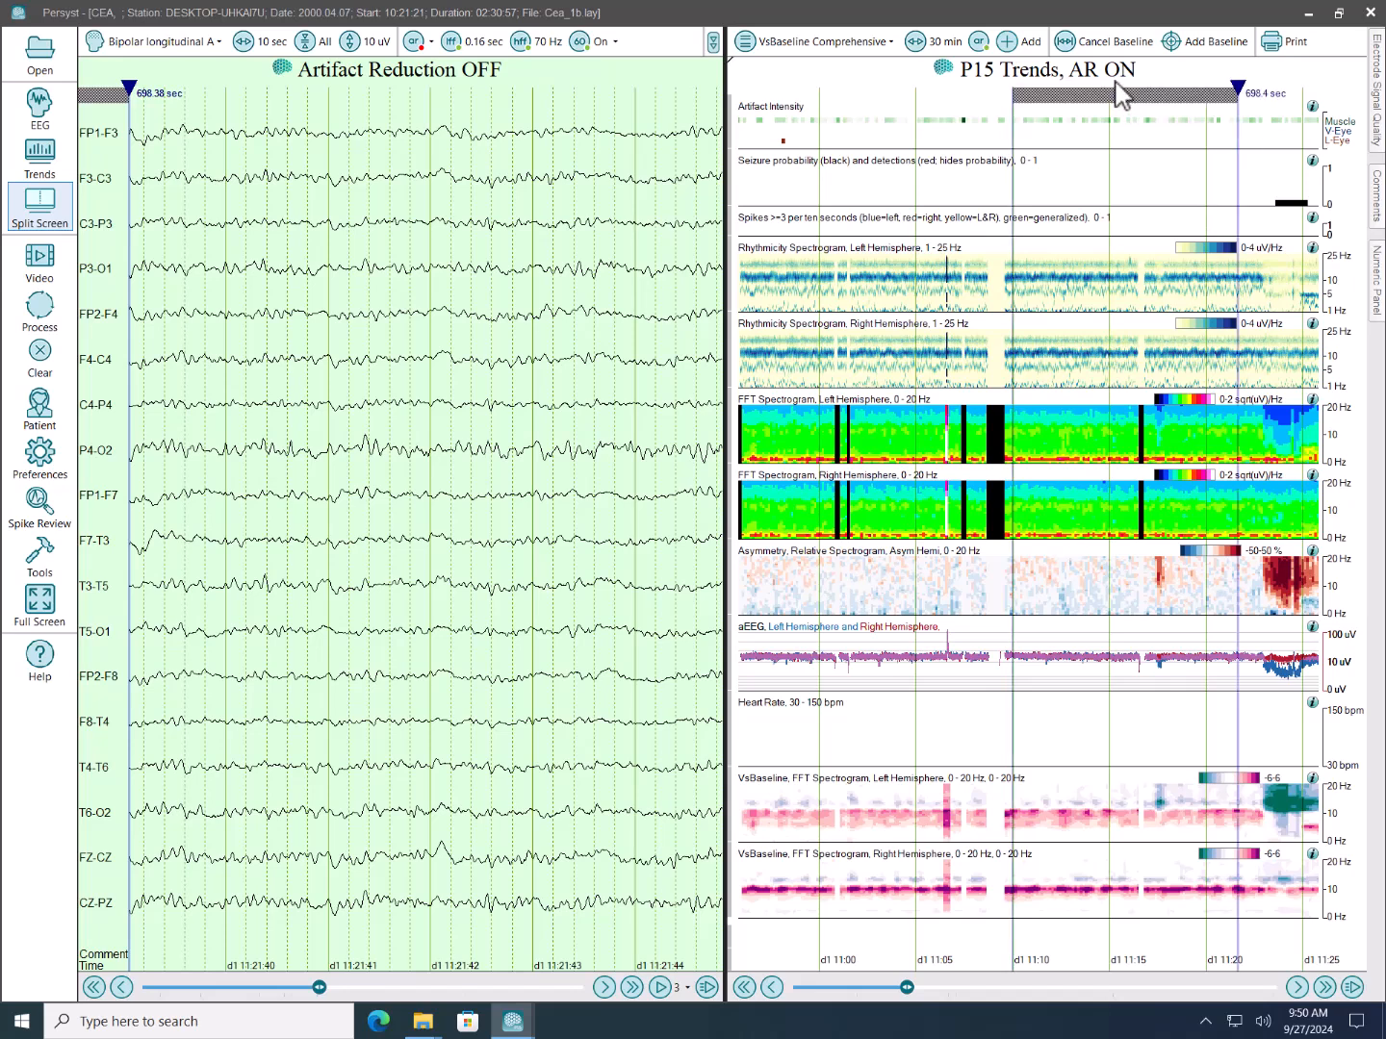
Add the selected range as a baseline named "pre clamp".
{"action": "left_click", "coordinate": [1190, 57]}
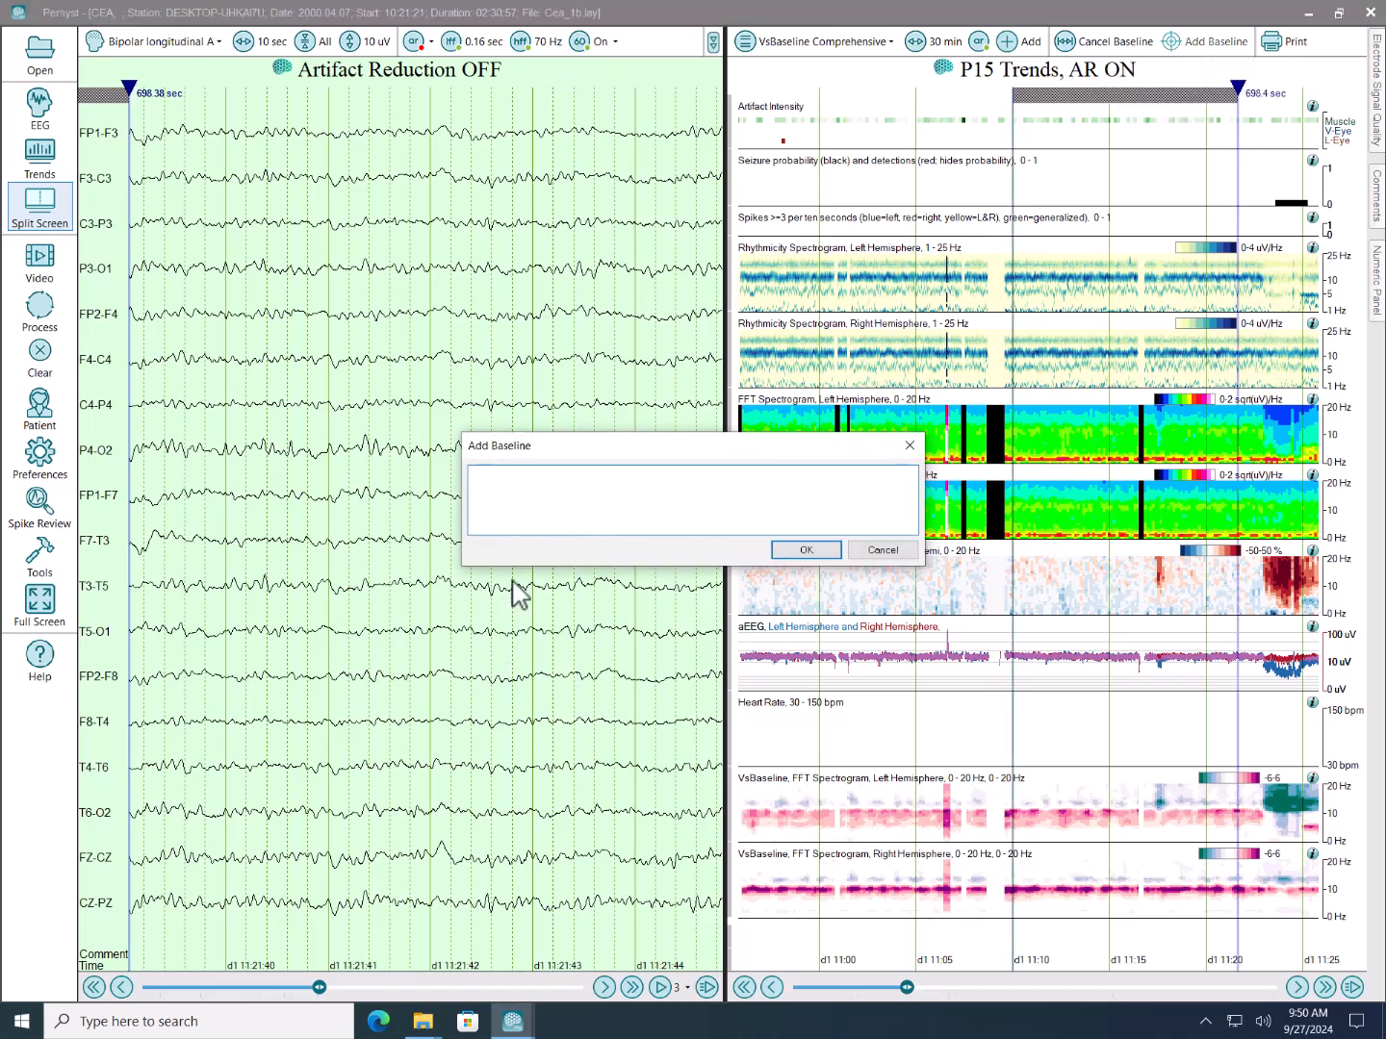
{"action": "type", "text": "pre clamp"}
{"action": "key", "text": "Return"}
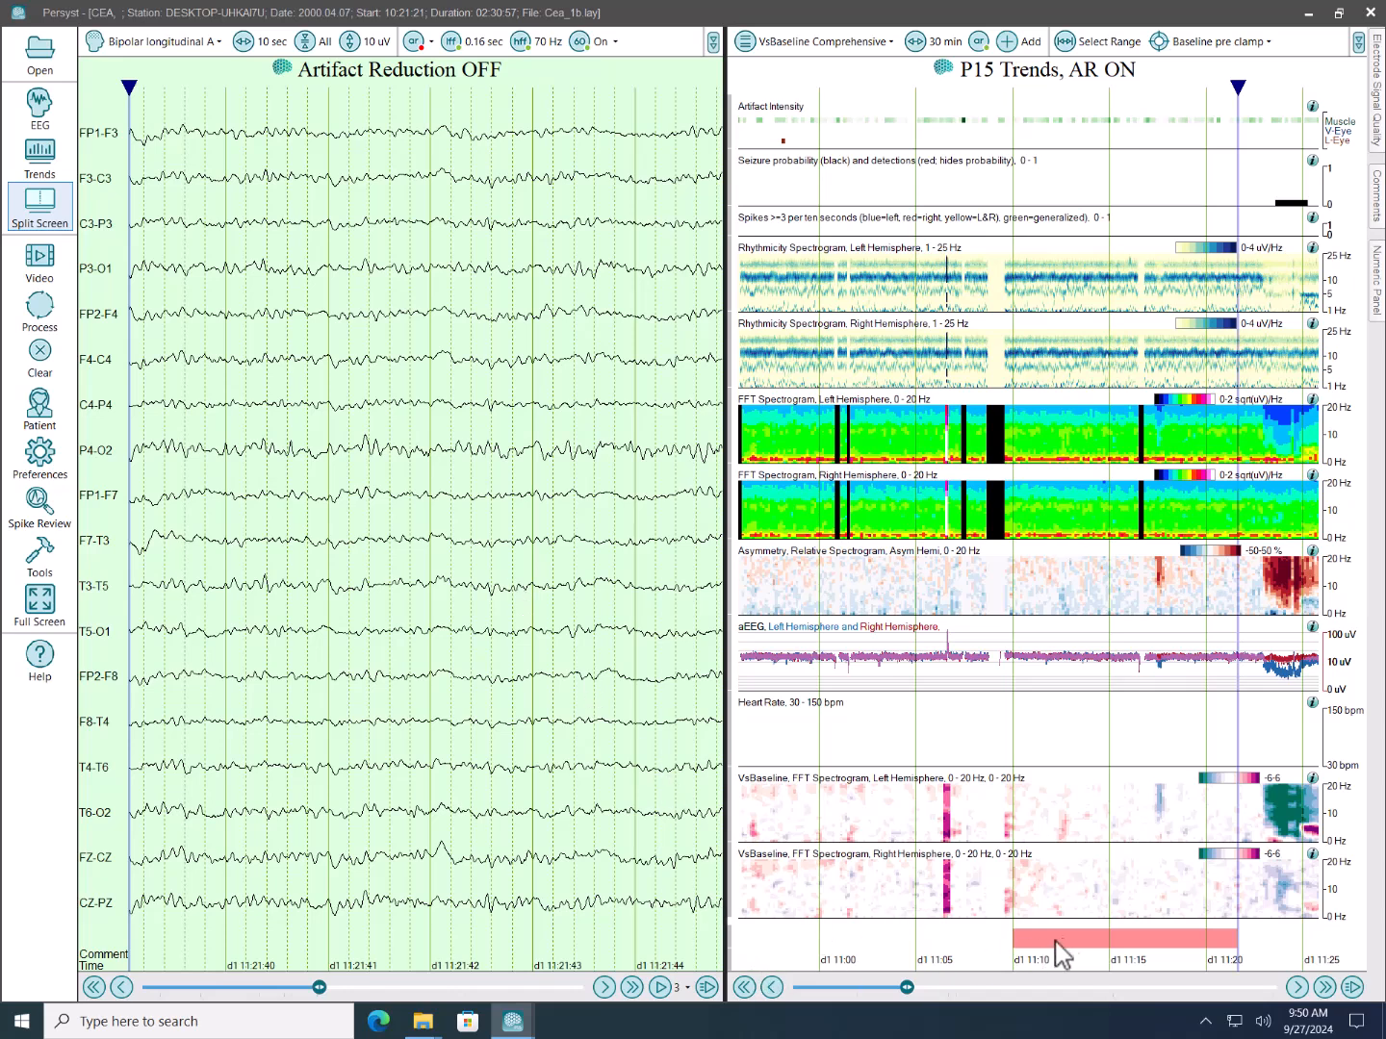
Place the trend cursor at the start of the left-hemisphere change, about 11:23:12, and show numeric values for the trends.
{"action": "left_click", "coordinate": [1297, 987]}
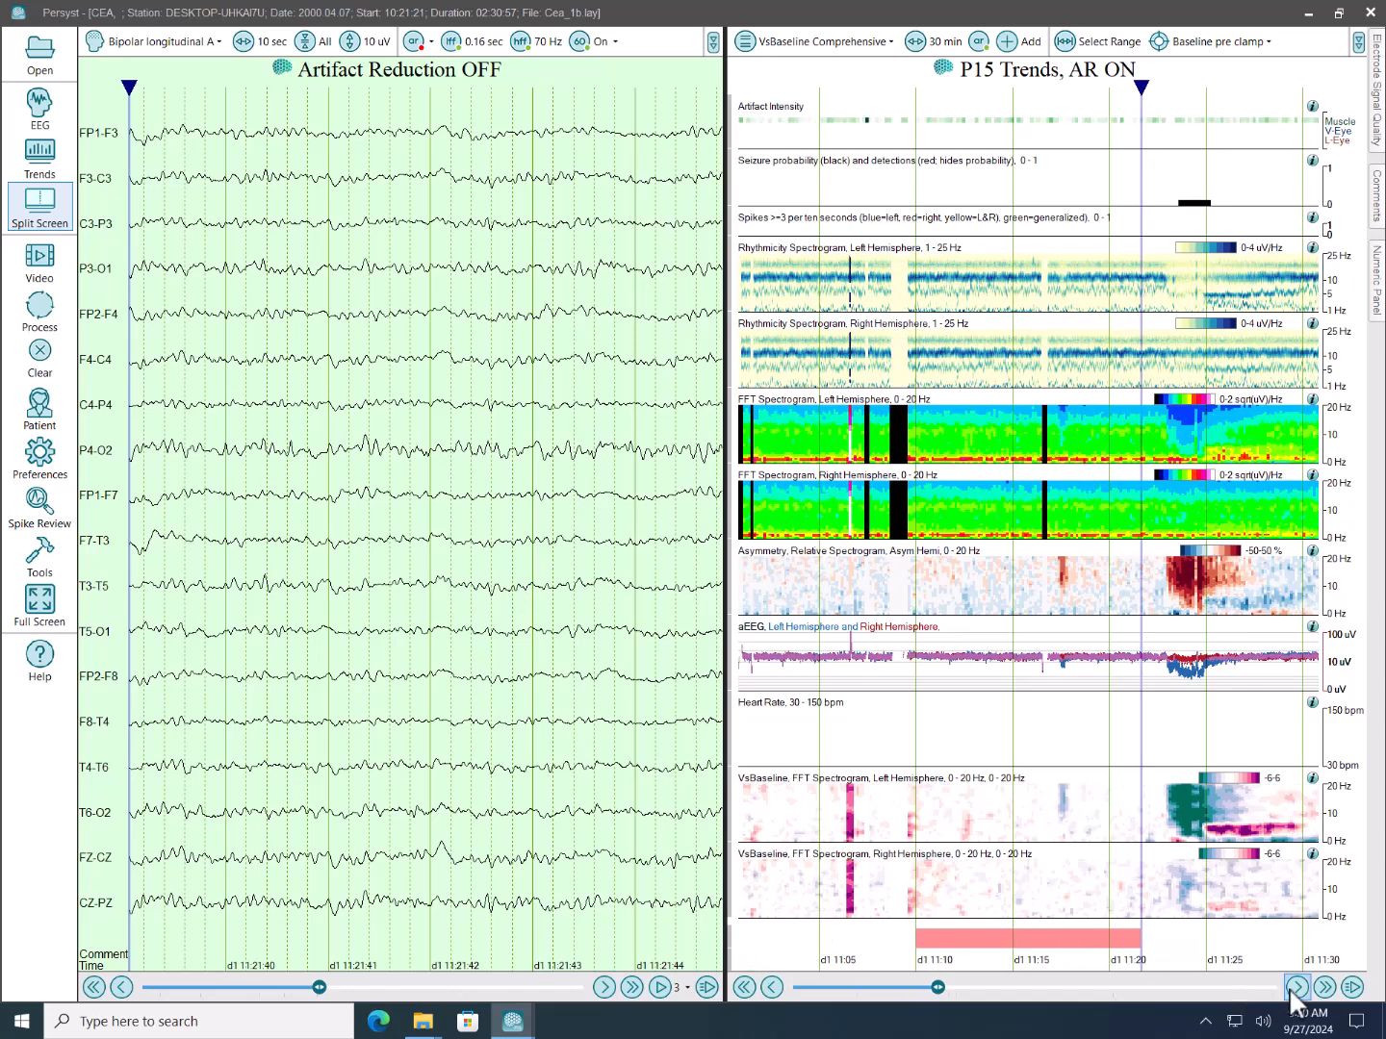
{"action": "left_click", "coordinate": [1297, 988]}
{"action": "left_click", "coordinate": [1296, 987]}
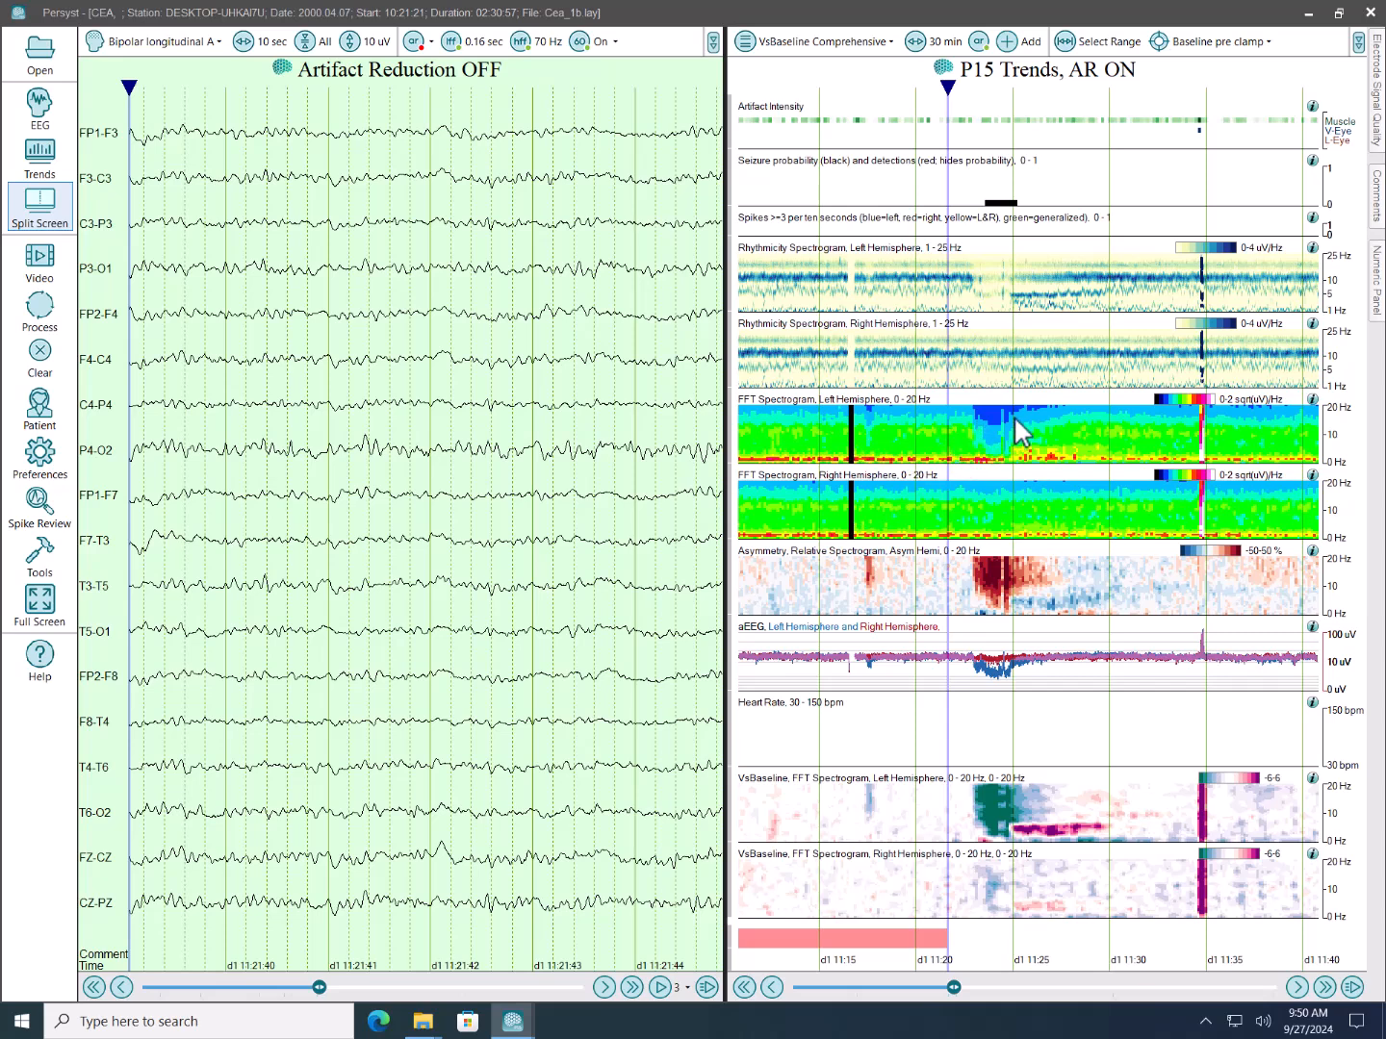
{"action": "left_click", "coordinate": [976, 807]}
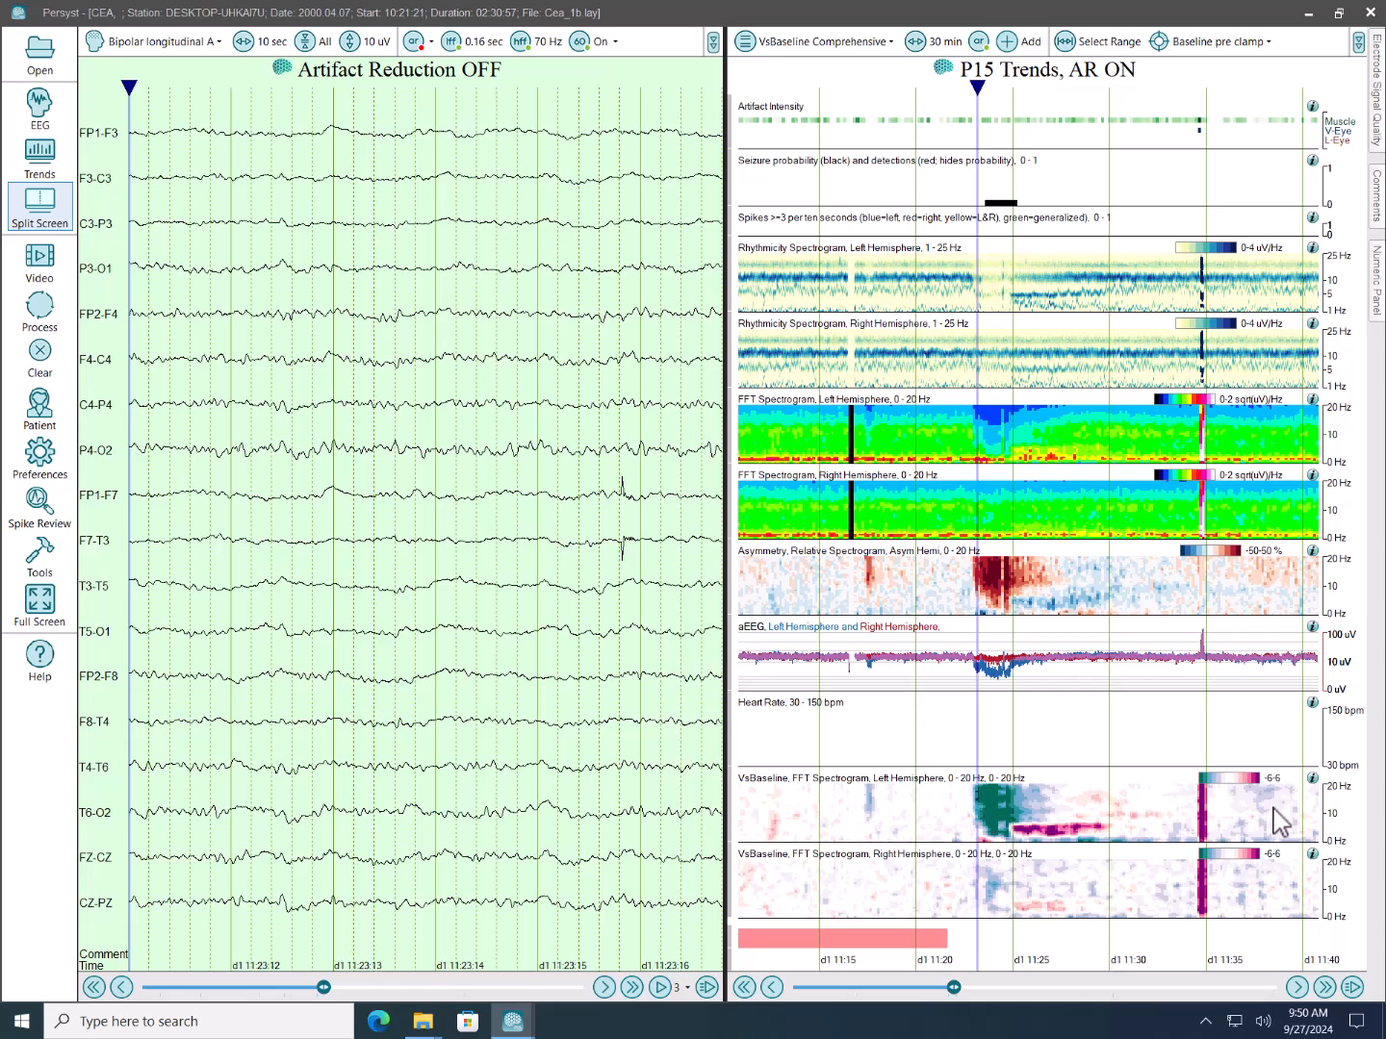
{"action": "right_click", "coordinate": [1332, 816]}
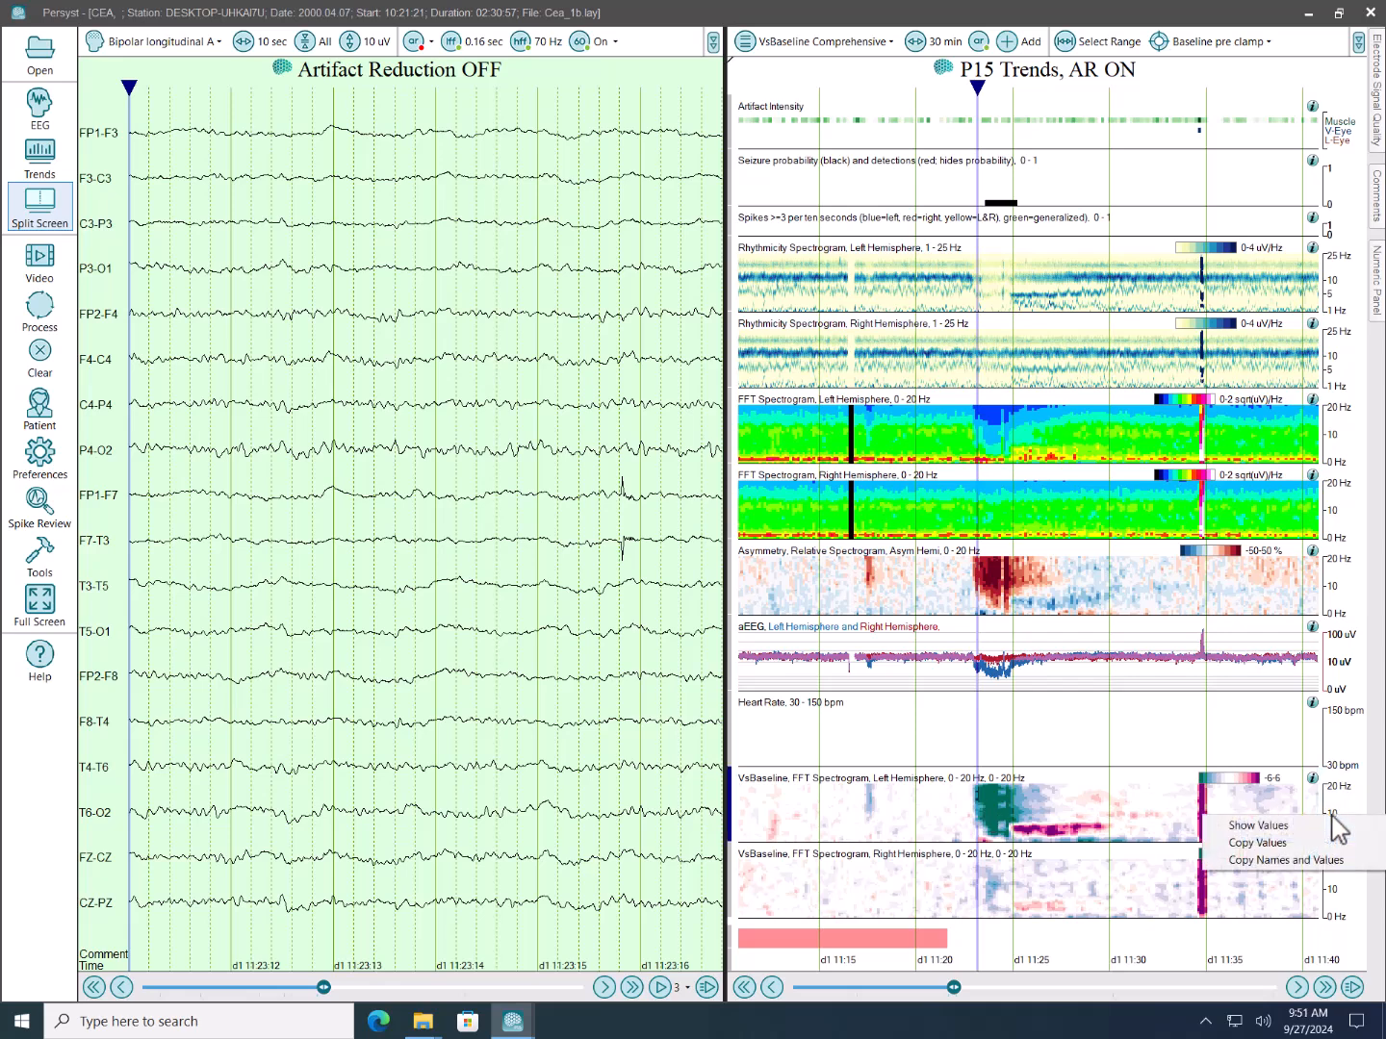
{"action": "left_click", "coordinate": [1319, 825]}
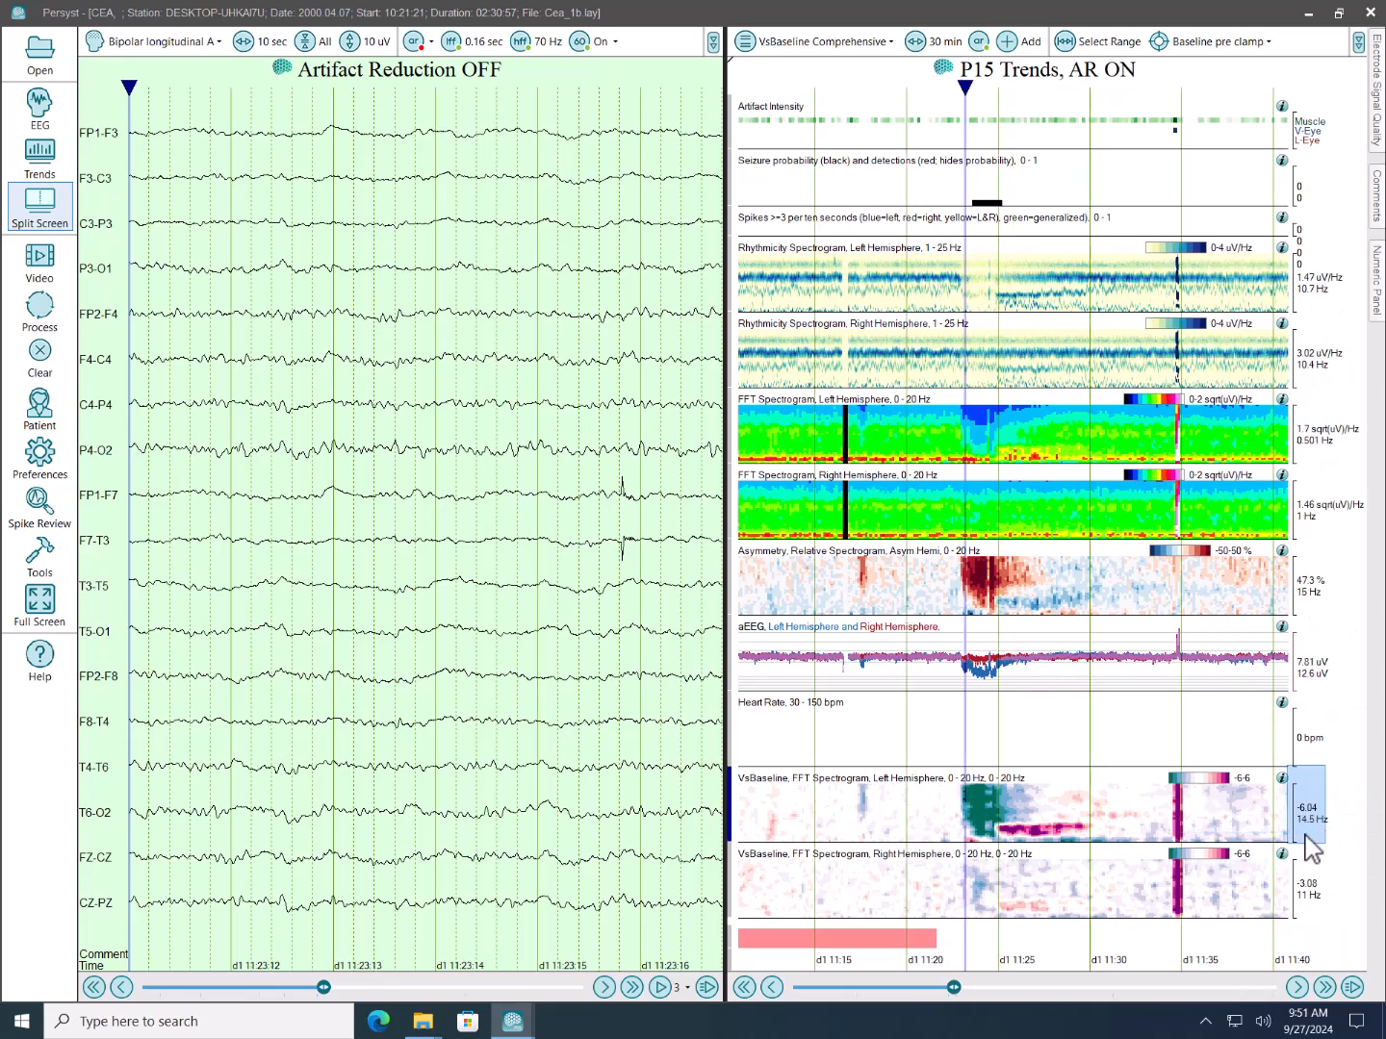
Read the left-hemisphere VsBaseline FFT values at about 11:23:54, 11:26:52 and 11:23:38.
{"action": "left_click", "coordinate": [978, 415]}
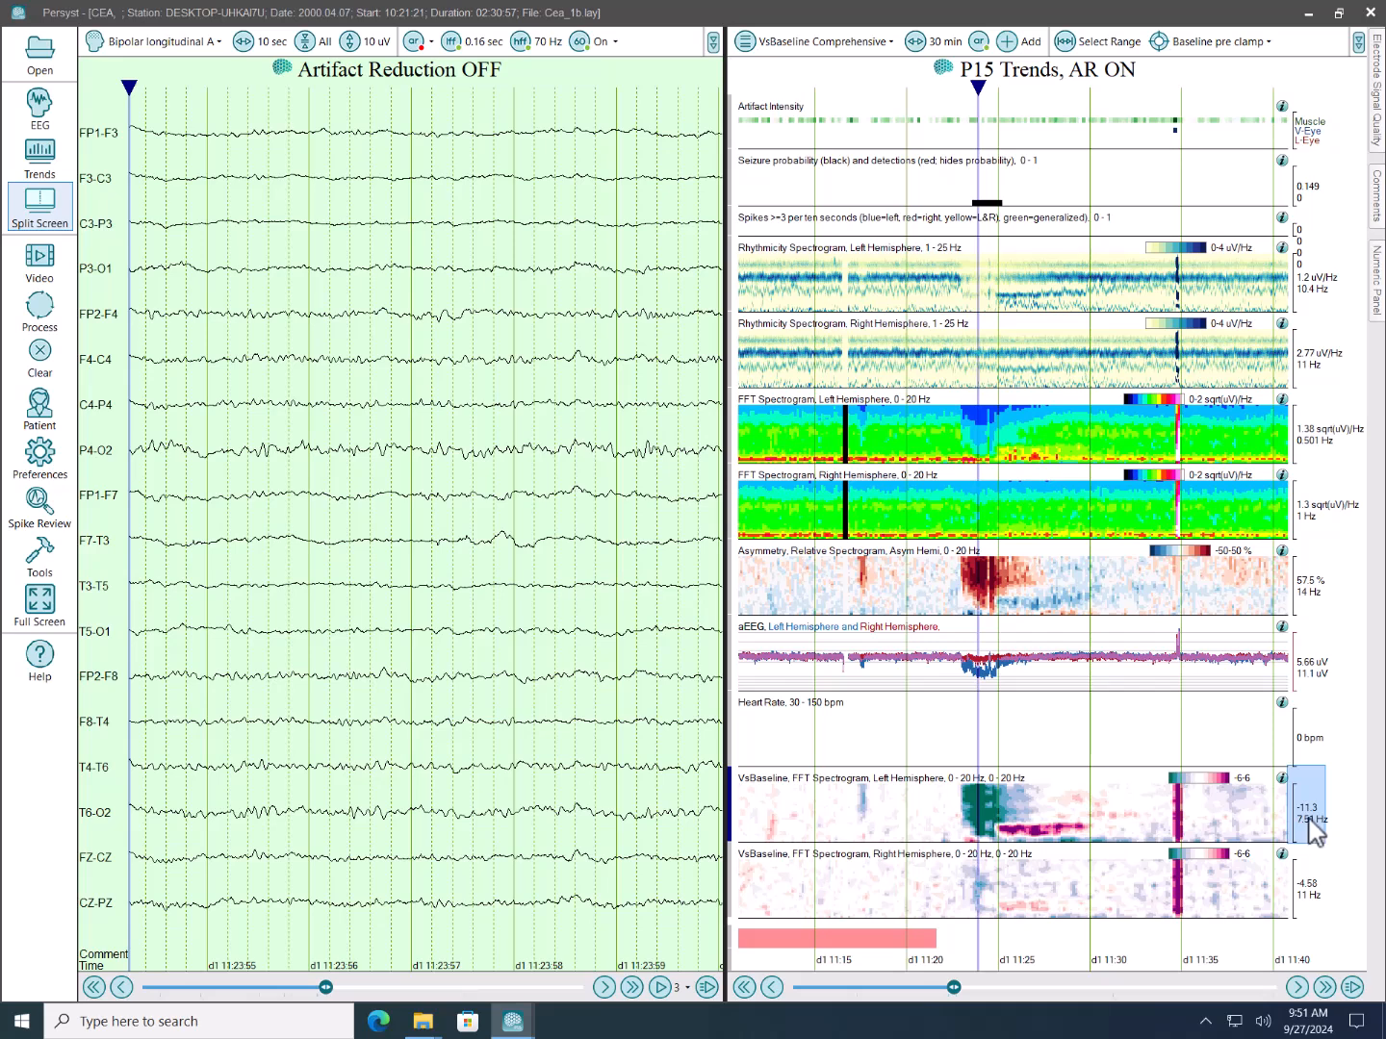
{"action": "left_click", "coordinate": [1033, 831]}
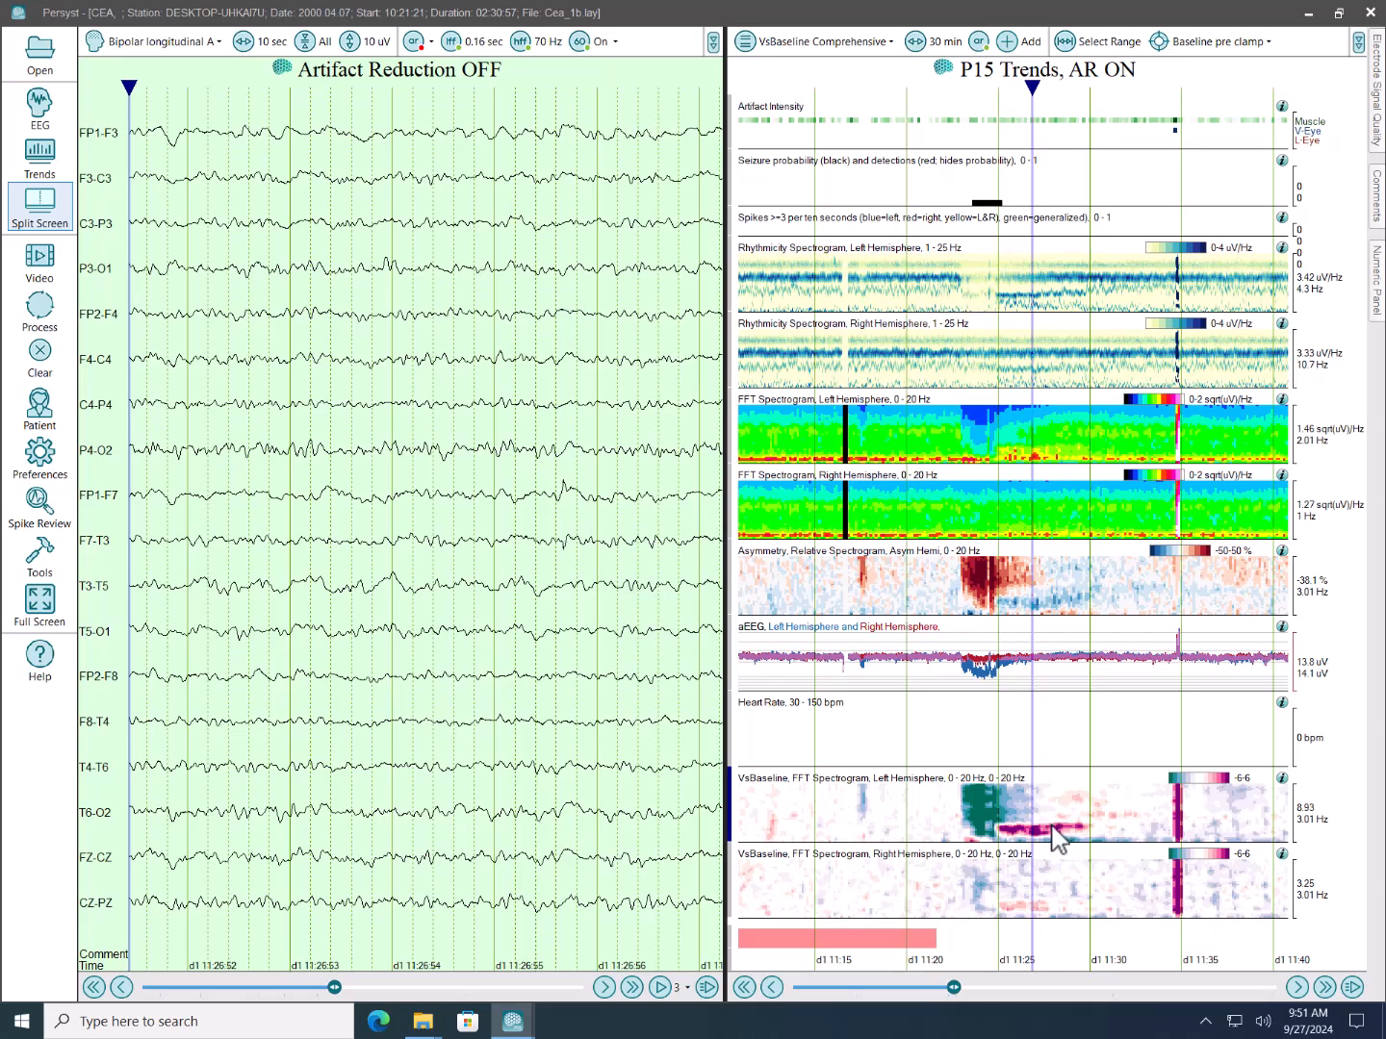
{"action": "left_click", "coordinate": [972, 808]}
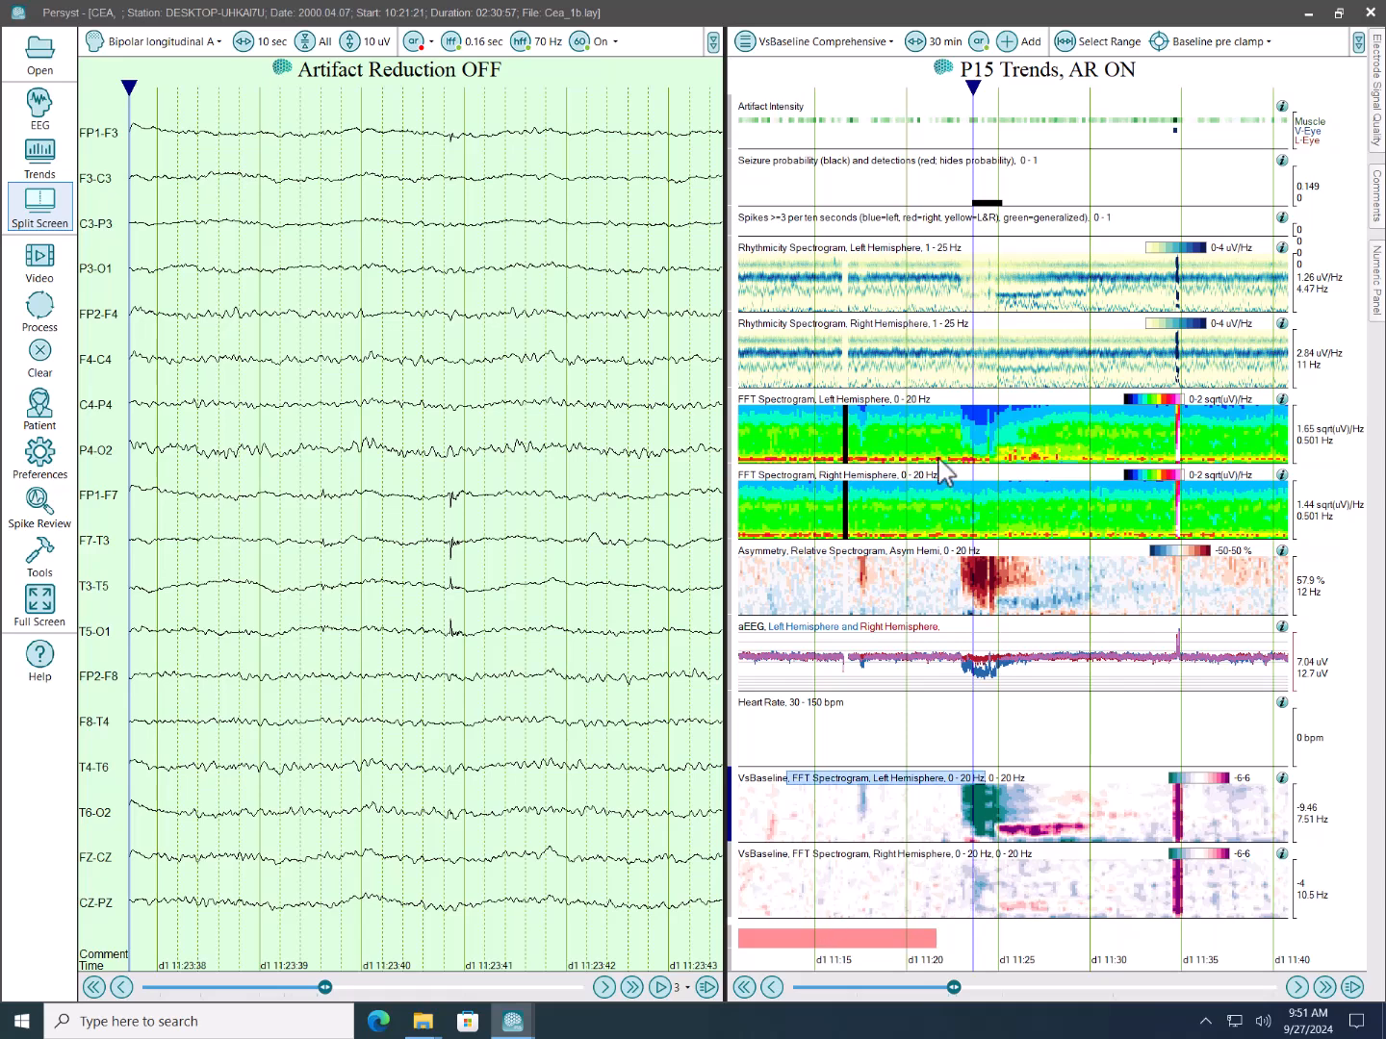
View the standard Alpha-Delta Ratios (Quadrant) trend panel and examine its hemispheric ADR curves.
{"action": "left_click", "coordinate": [807, 43]}
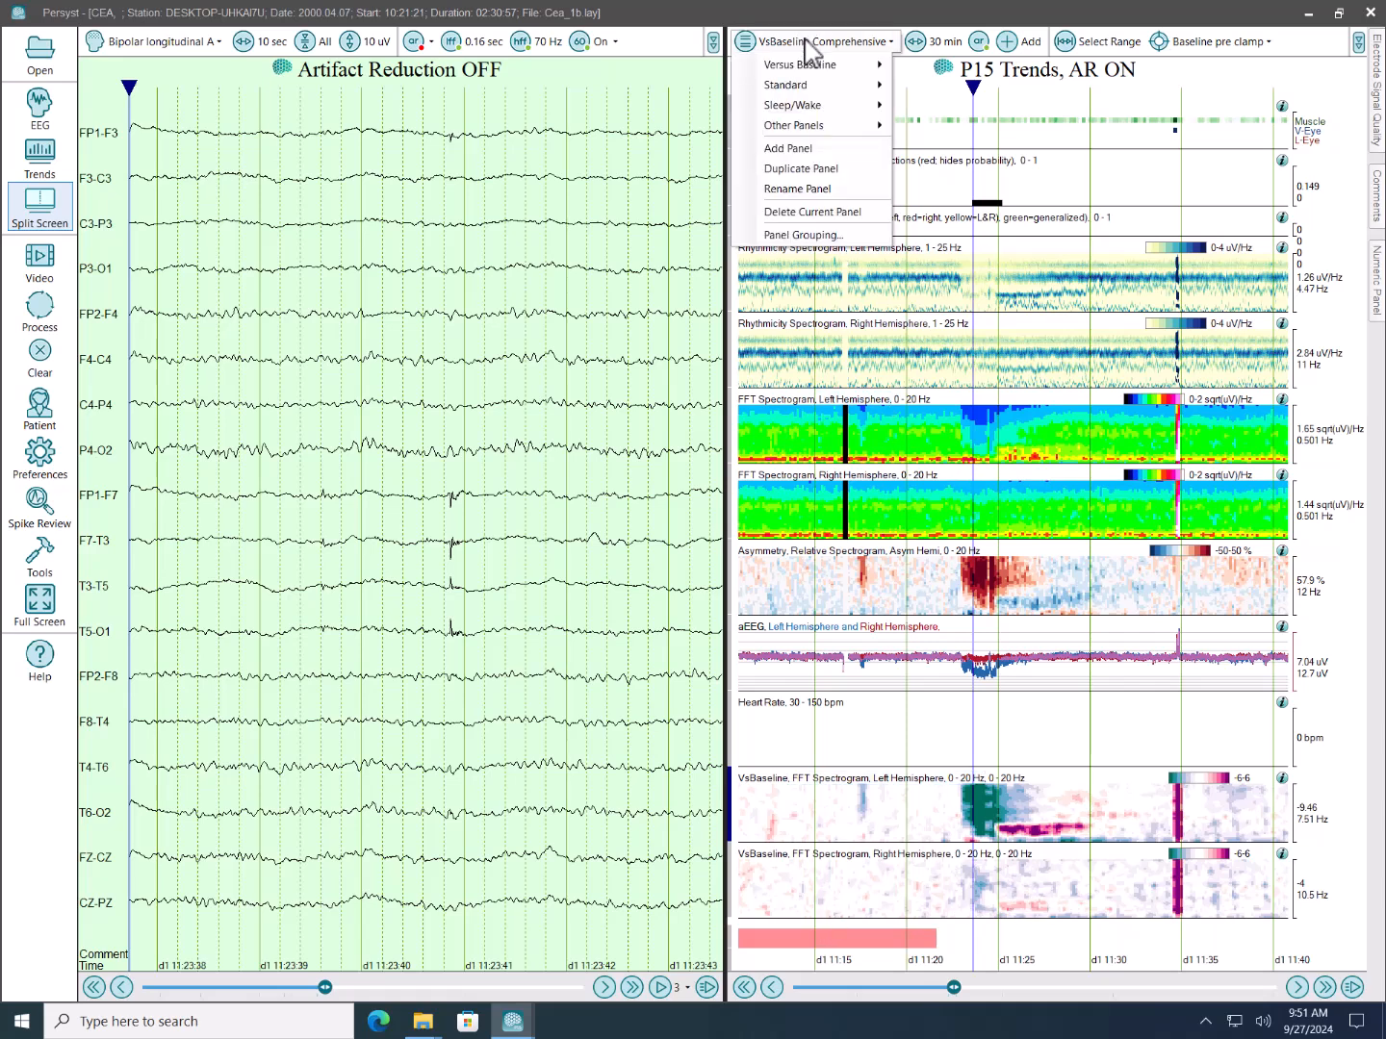
{"action": "mouse_move", "coordinate": [811, 88]}
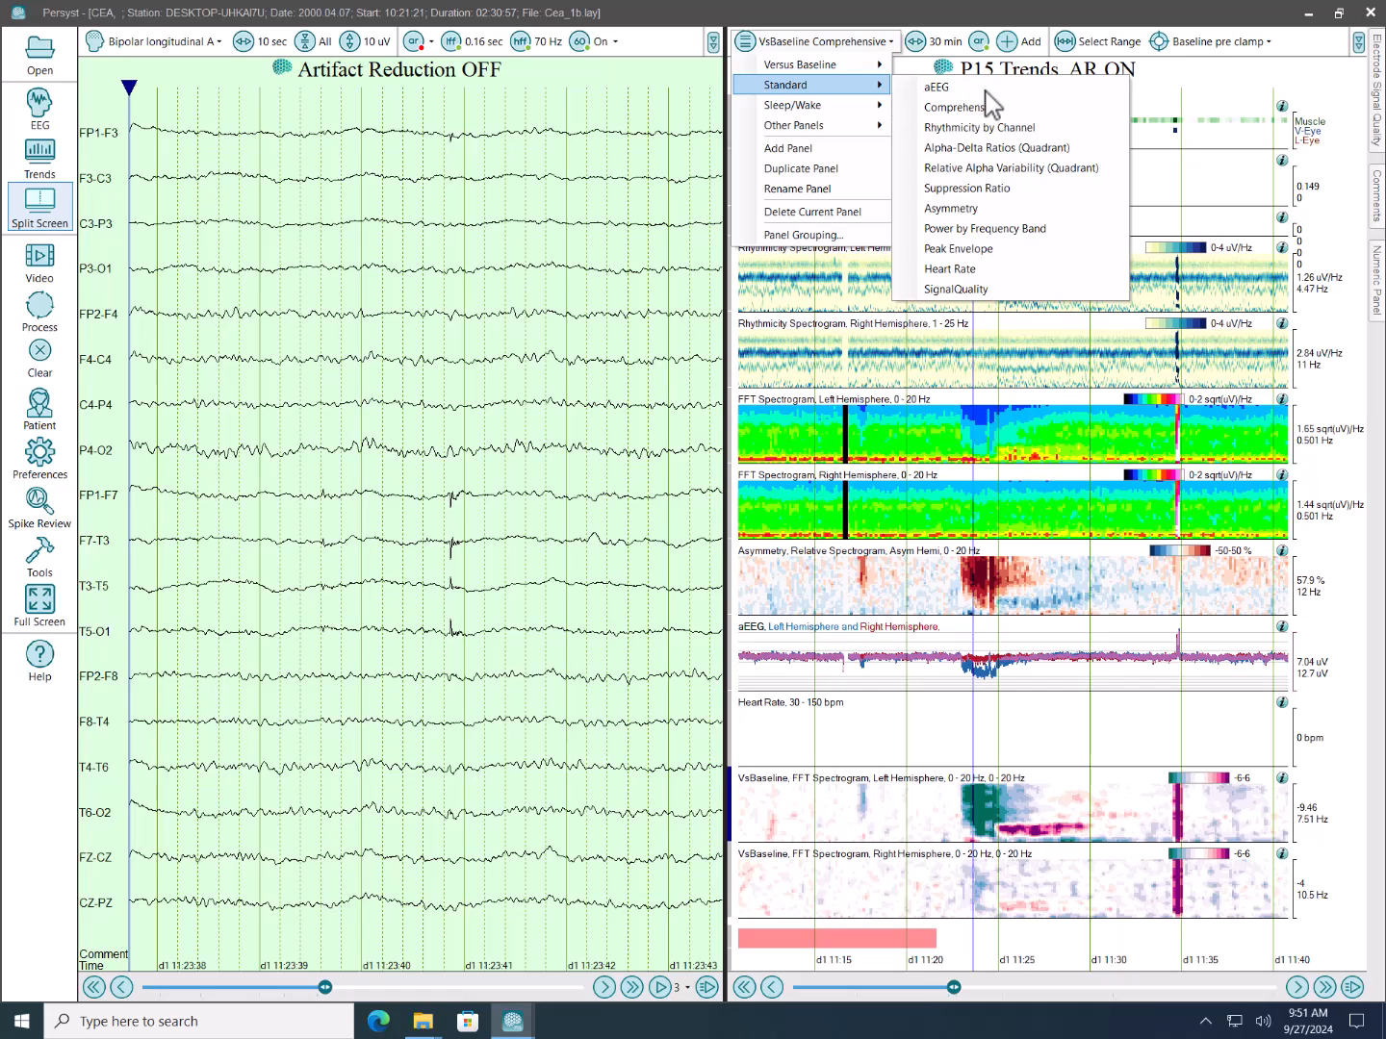
{"action": "left_click", "coordinate": [1003, 150]}
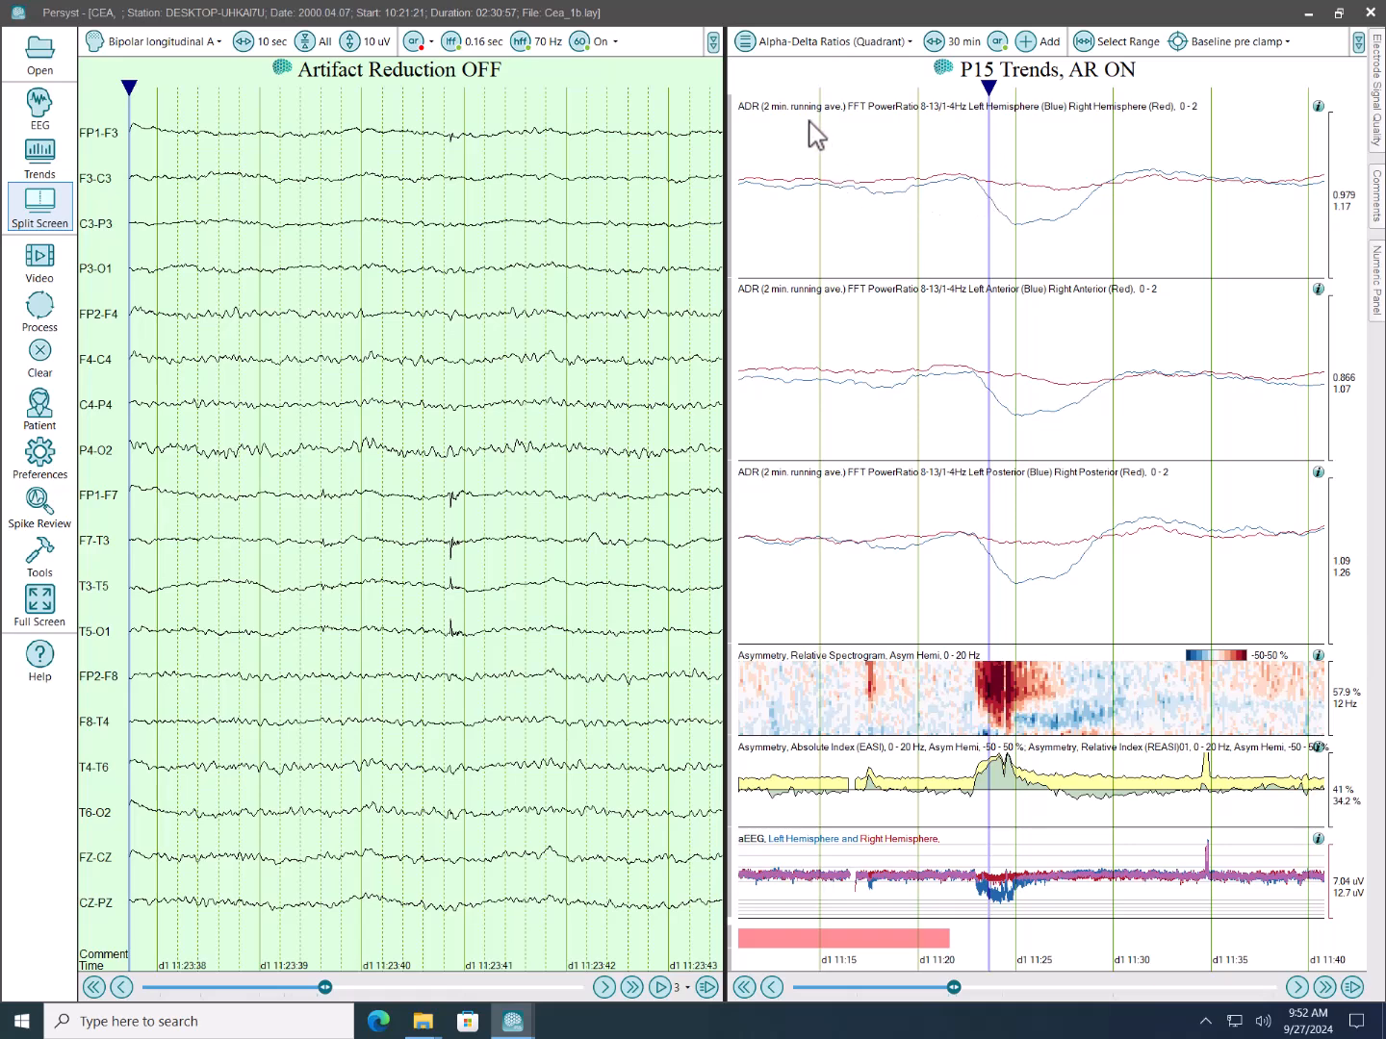
{"action": "left_click", "coordinate": [921, 114]}
Switch the trends to the Alpha Delta Ratios (ADR) panel and examine the F3C3P3 versus F4C4P4 trend.
{"action": "left_click", "coordinate": [819, 45]}
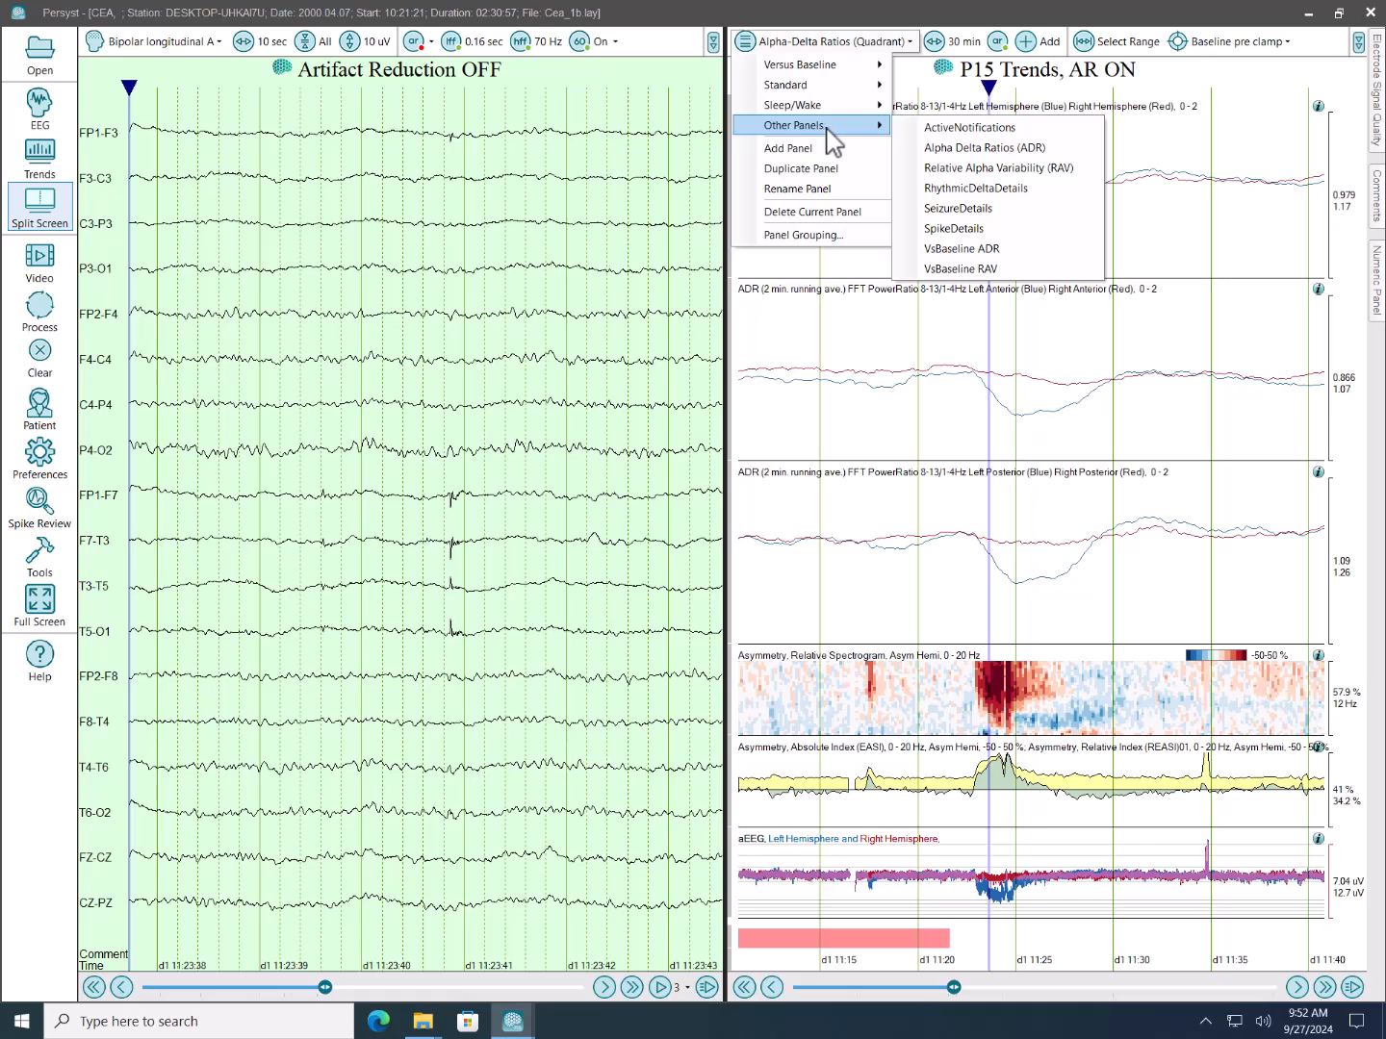
{"action": "left_click", "coordinate": [991, 152]}
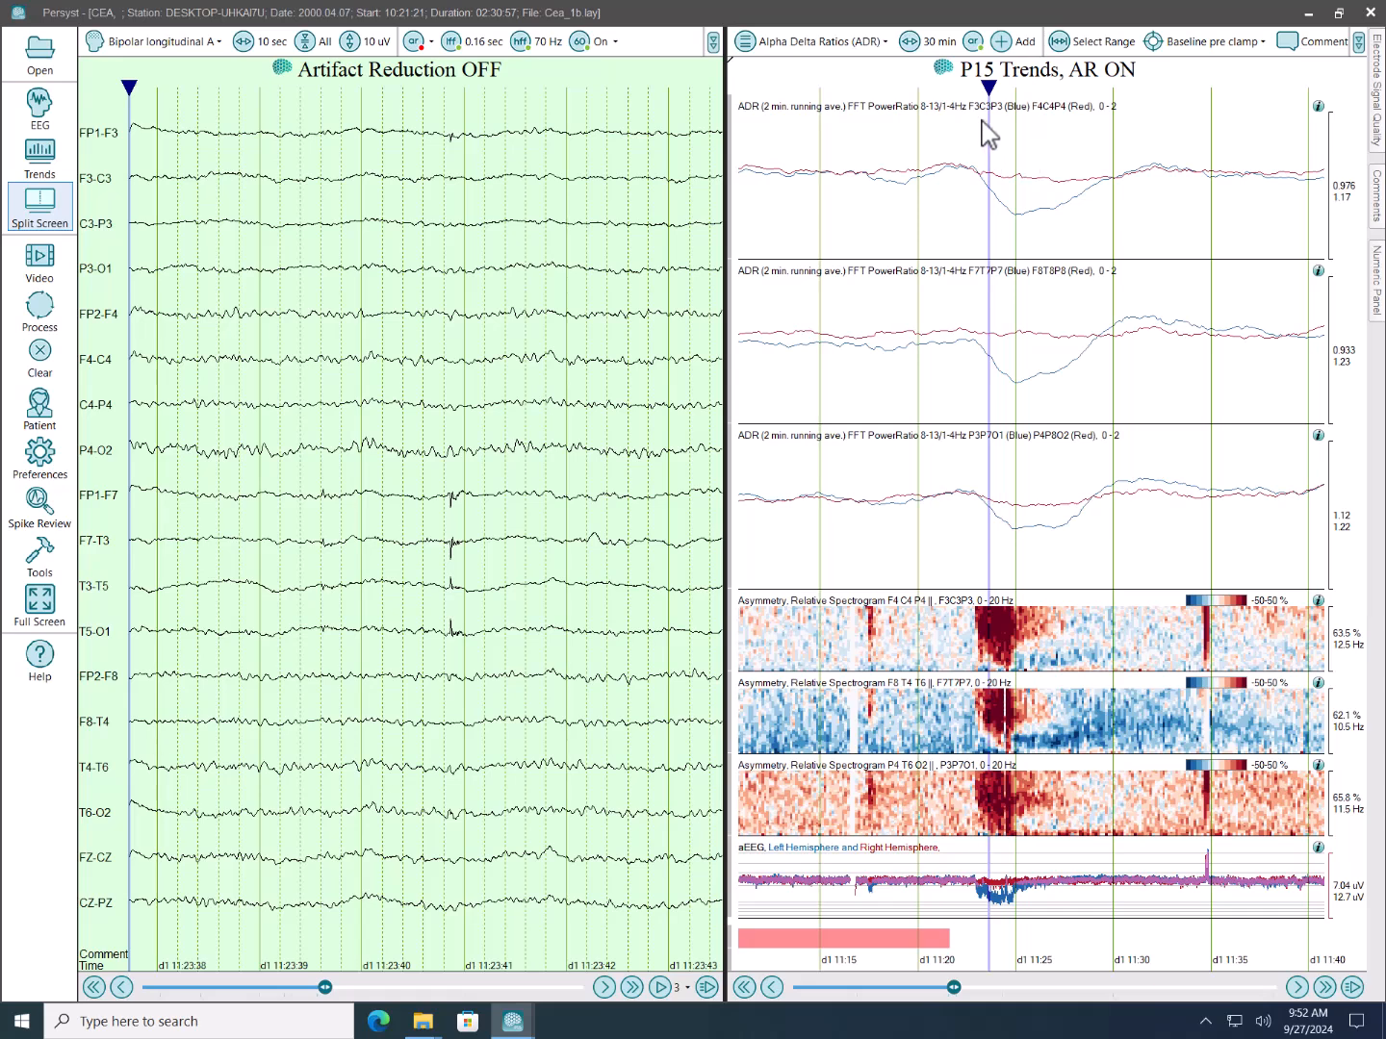
{"action": "left_click", "coordinate": [1066, 111]}
Open the channel settings in the trend preferences to view the defined channel lists.
{"action": "left_click", "coordinate": [42, 456]}
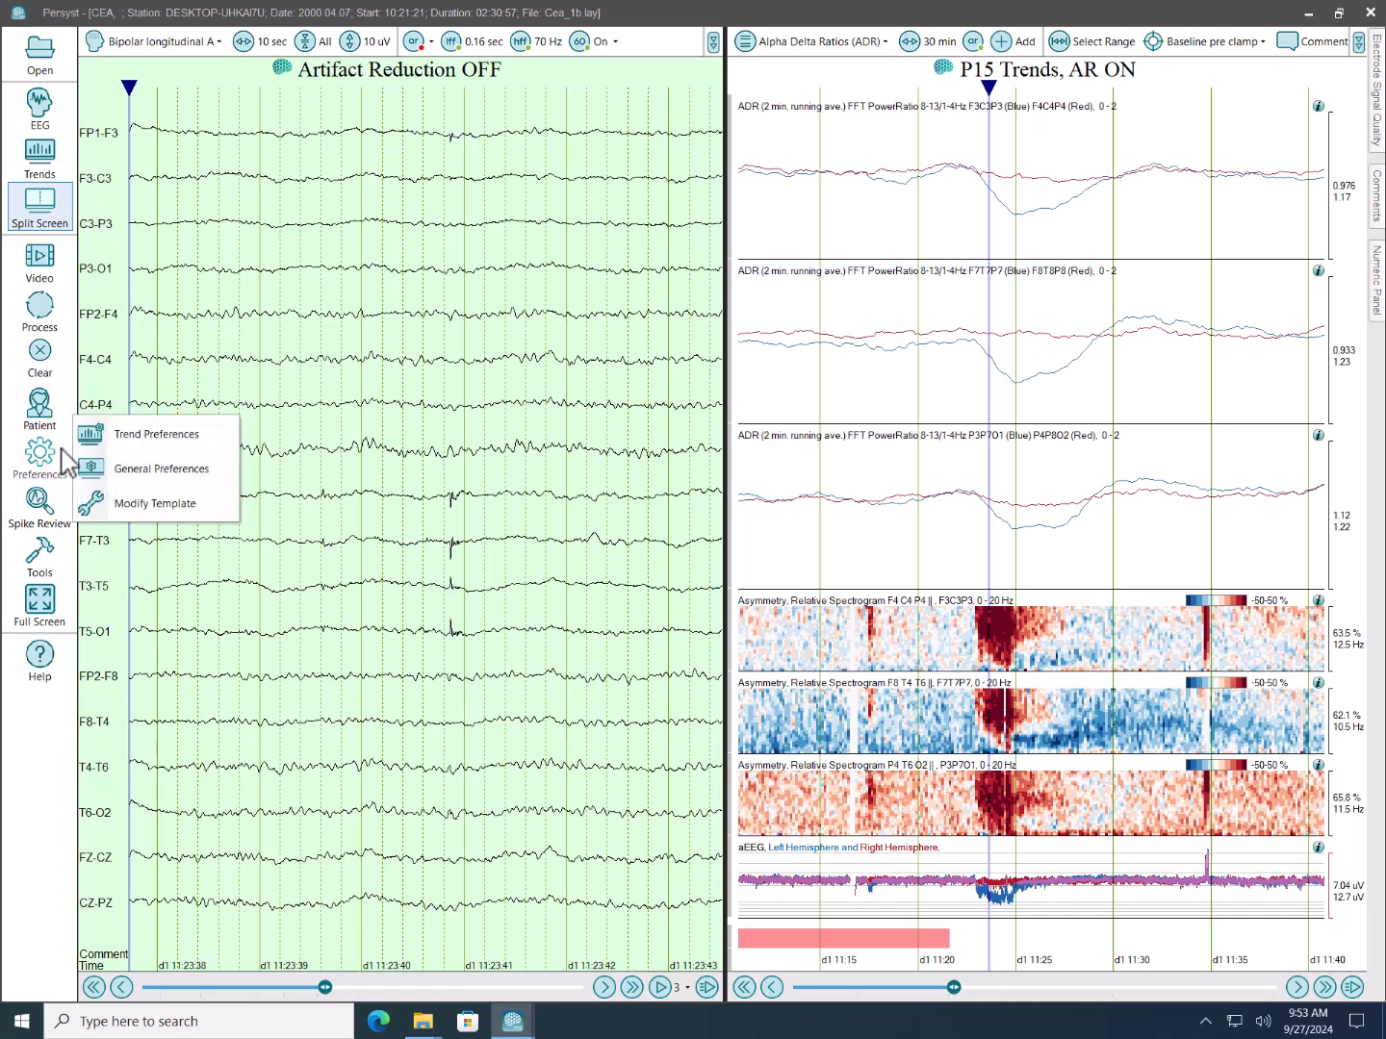
{"action": "left_click", "coordinate": [129, 438]}
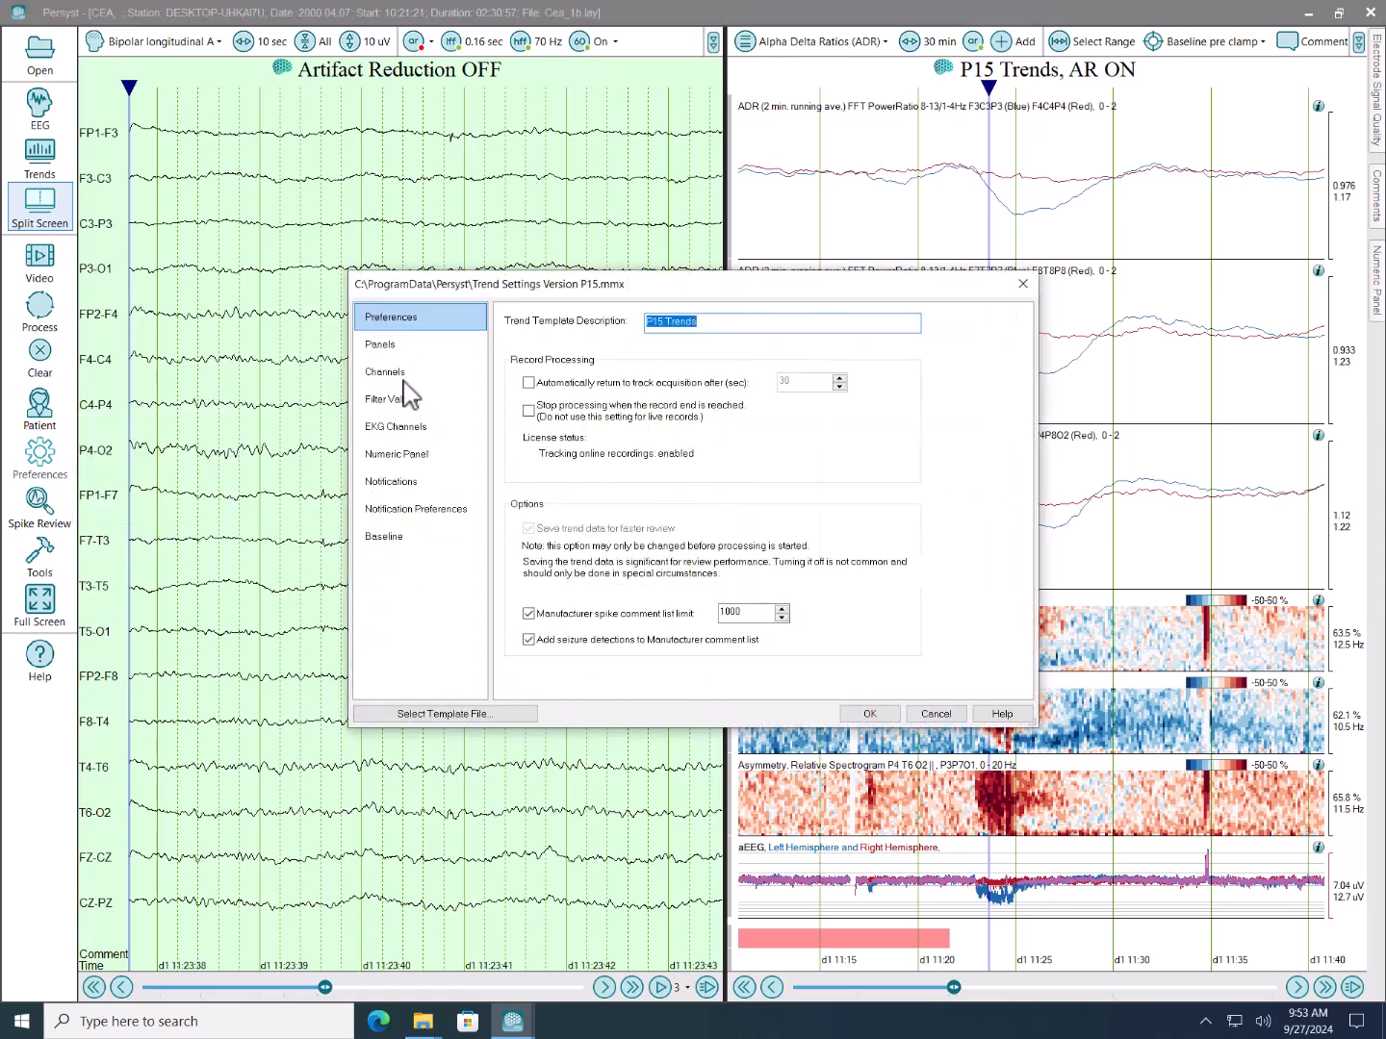
{"action": "left_click", "coordinate": [395, 375]}
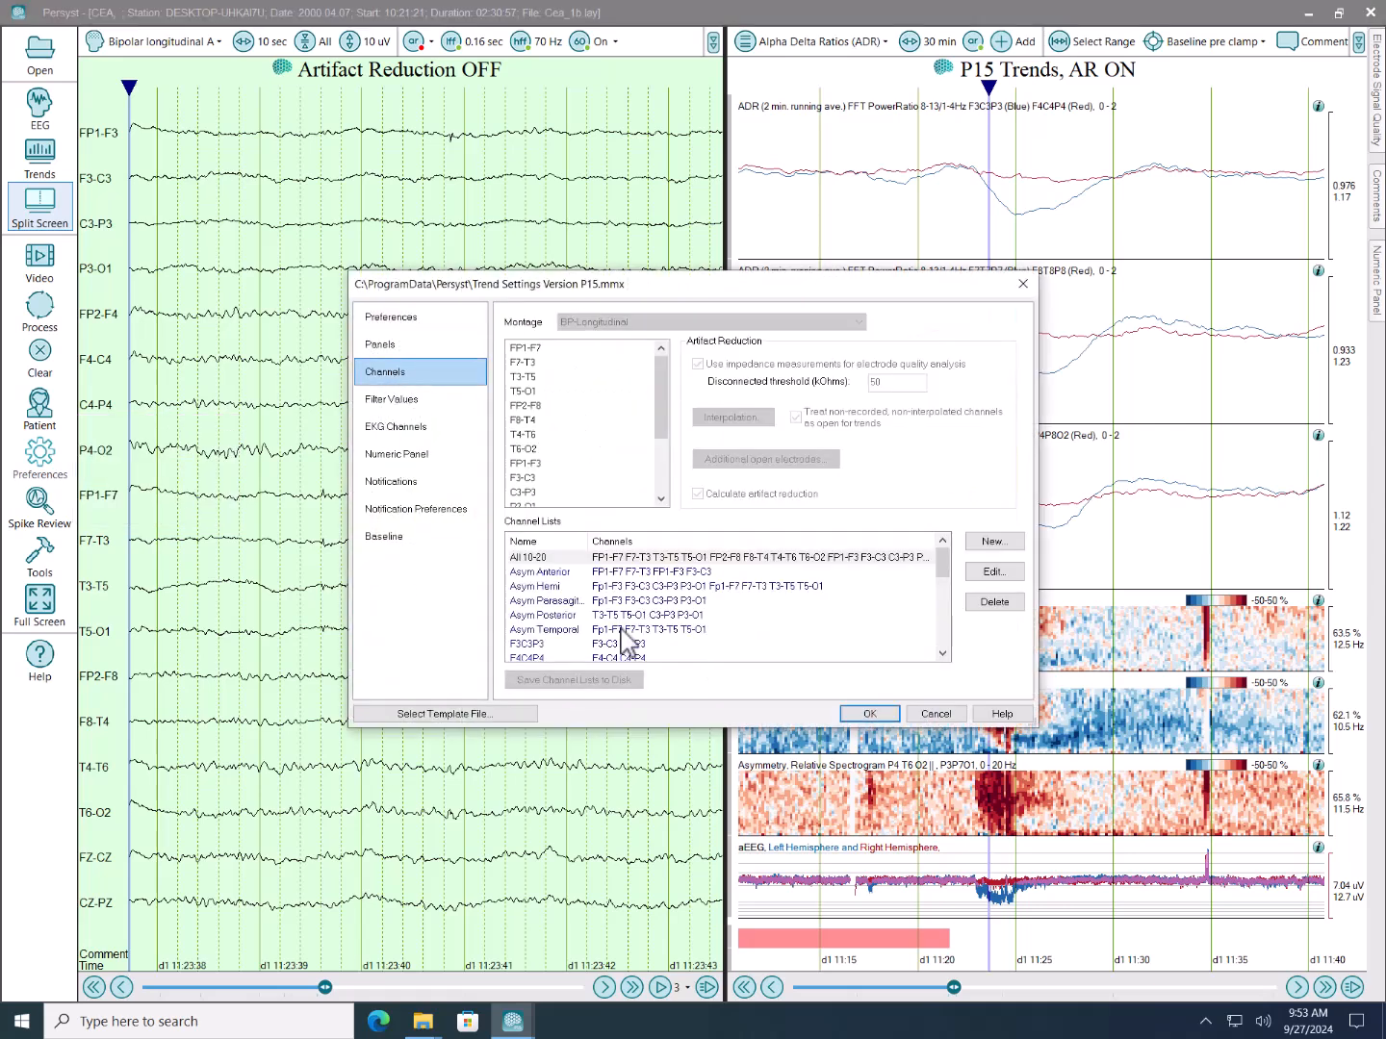
Examine the defined channel lists from All 10-20 to Right Posterior, and leave the trend settings without changes.
{"action": "scroll", "coordinate": [554, 601], "scroll_direction": "down", "scroll_amount": 1}
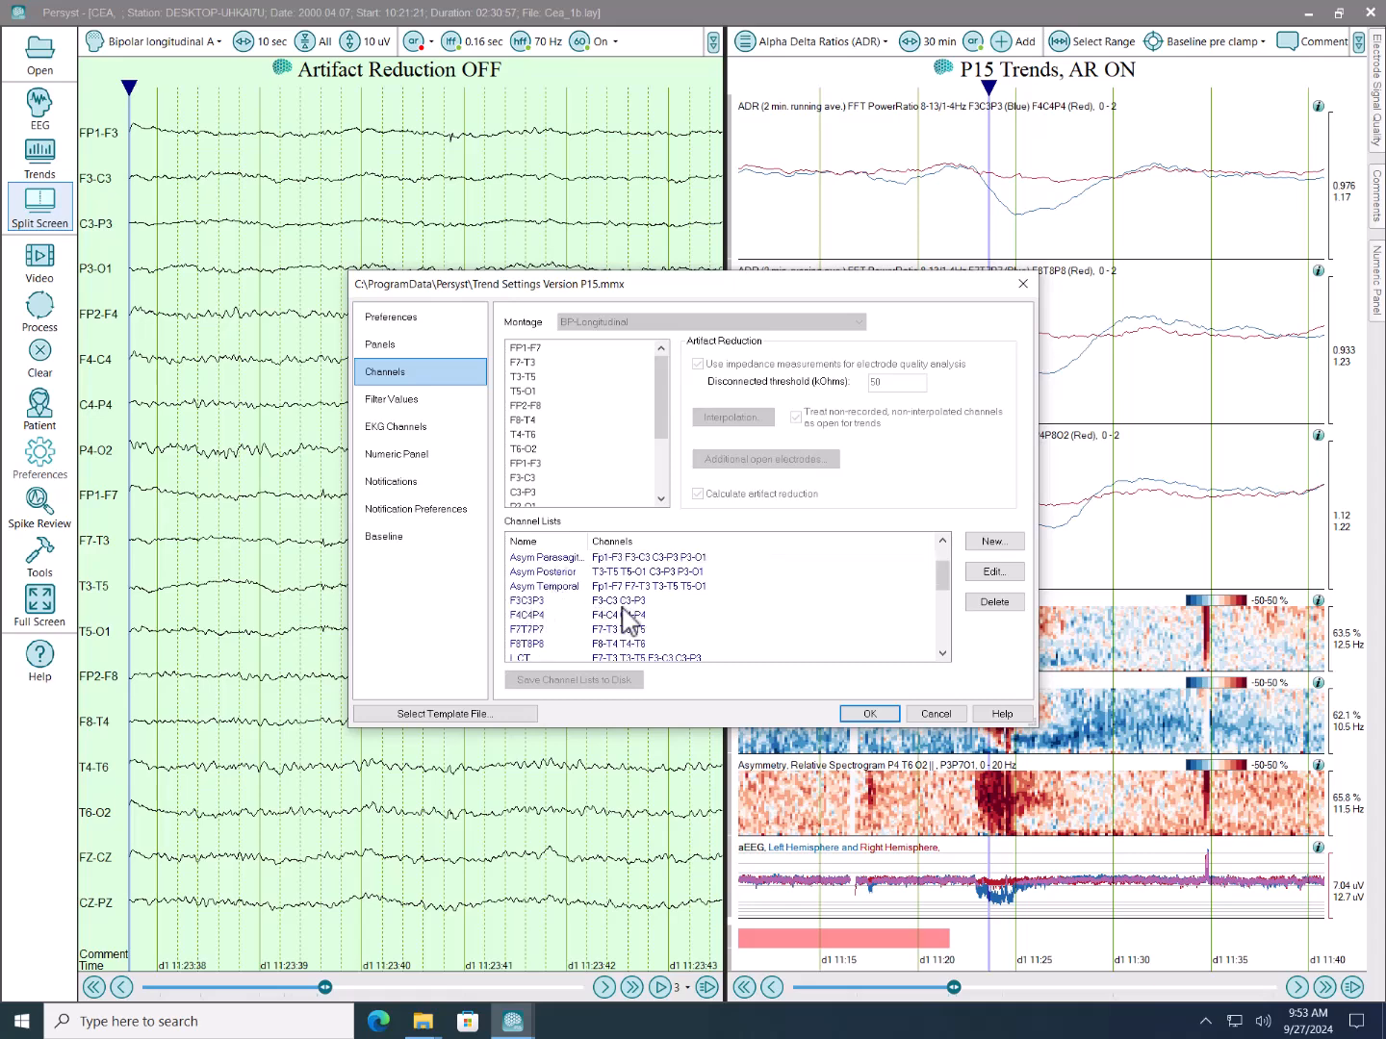
{"action": "scroll", "coordinate": [626, 619], "scroll_direction": "up", "scroll_amount": 1}
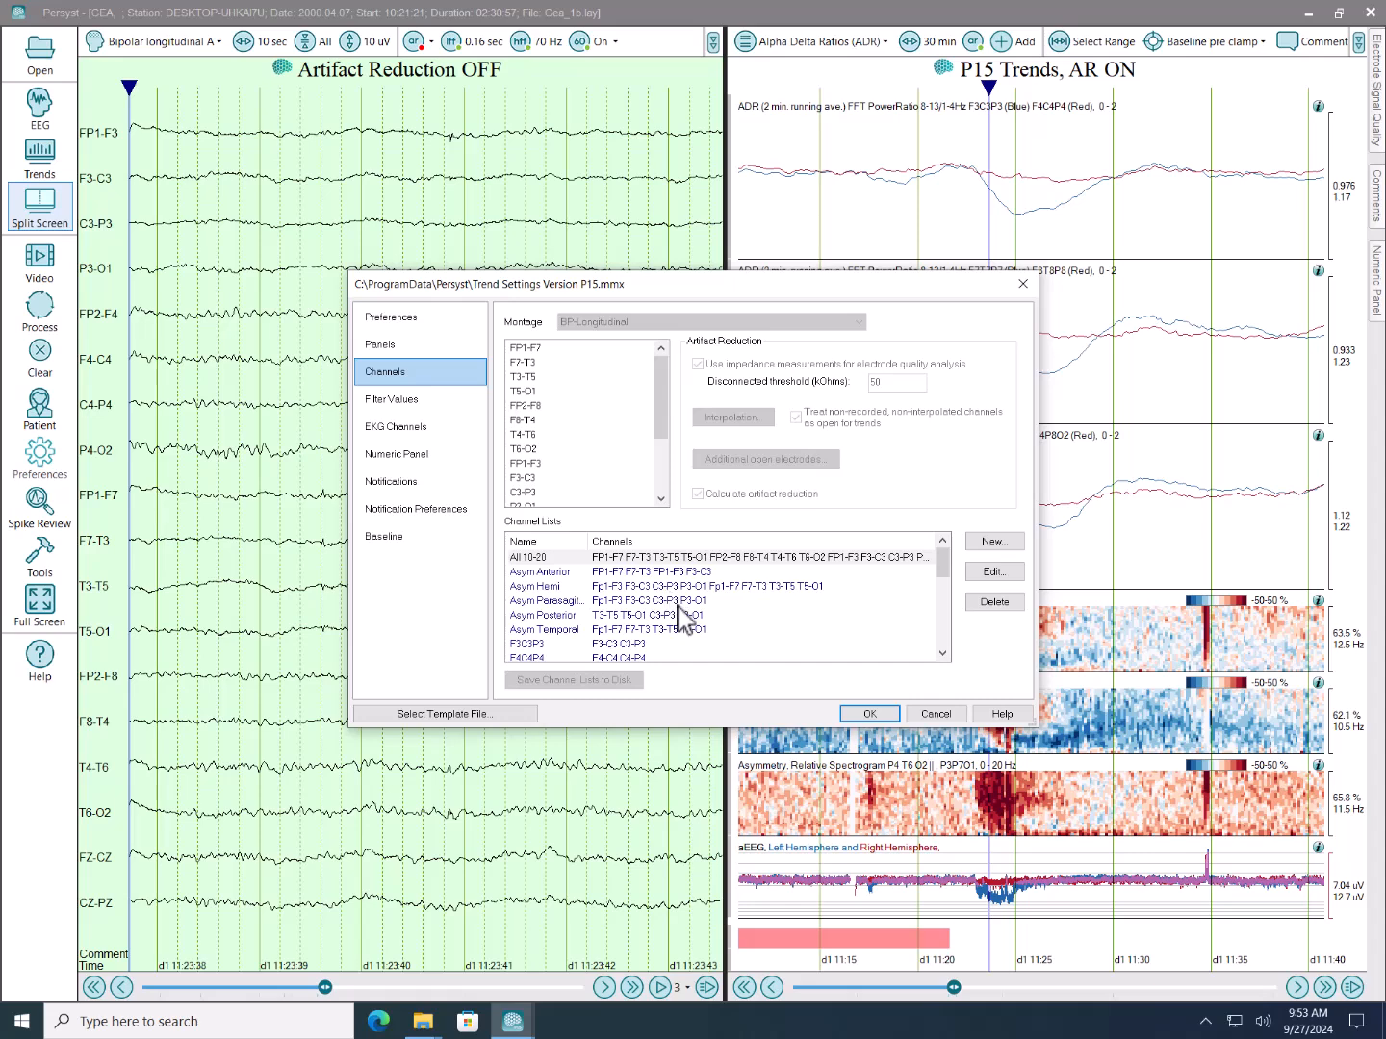
{"action": "scroll", "coordinate": [682, 614], "scroll_direction": "down", "scroll_amount": 2}
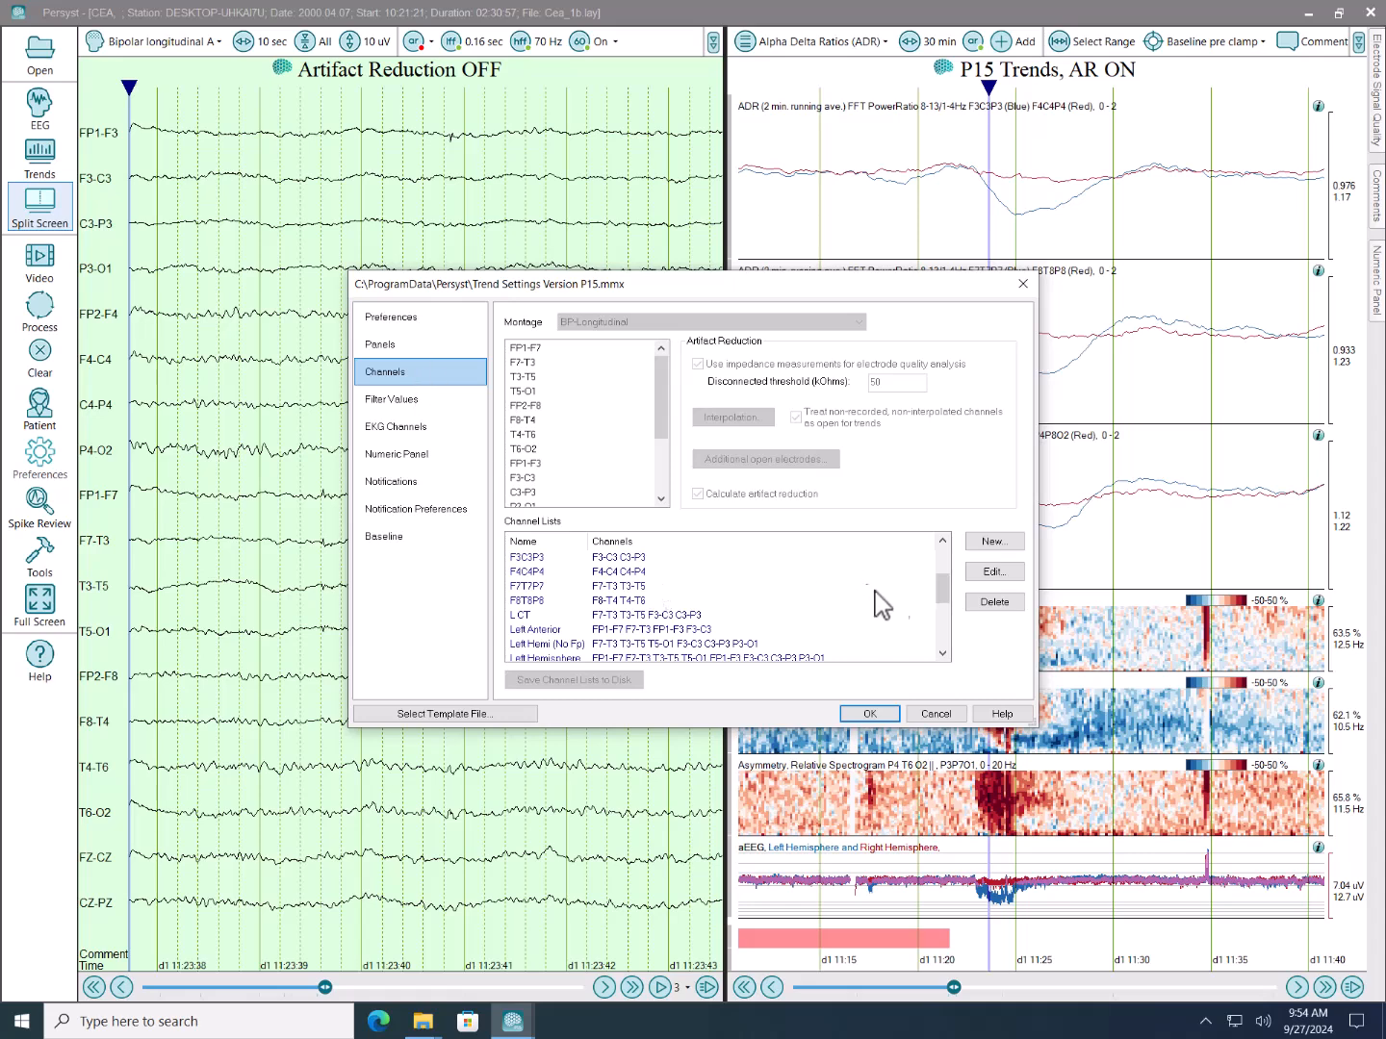
{"action": "left_click_drag", "start_coordinate": [947, 612], "coordinate": [952, 646]}
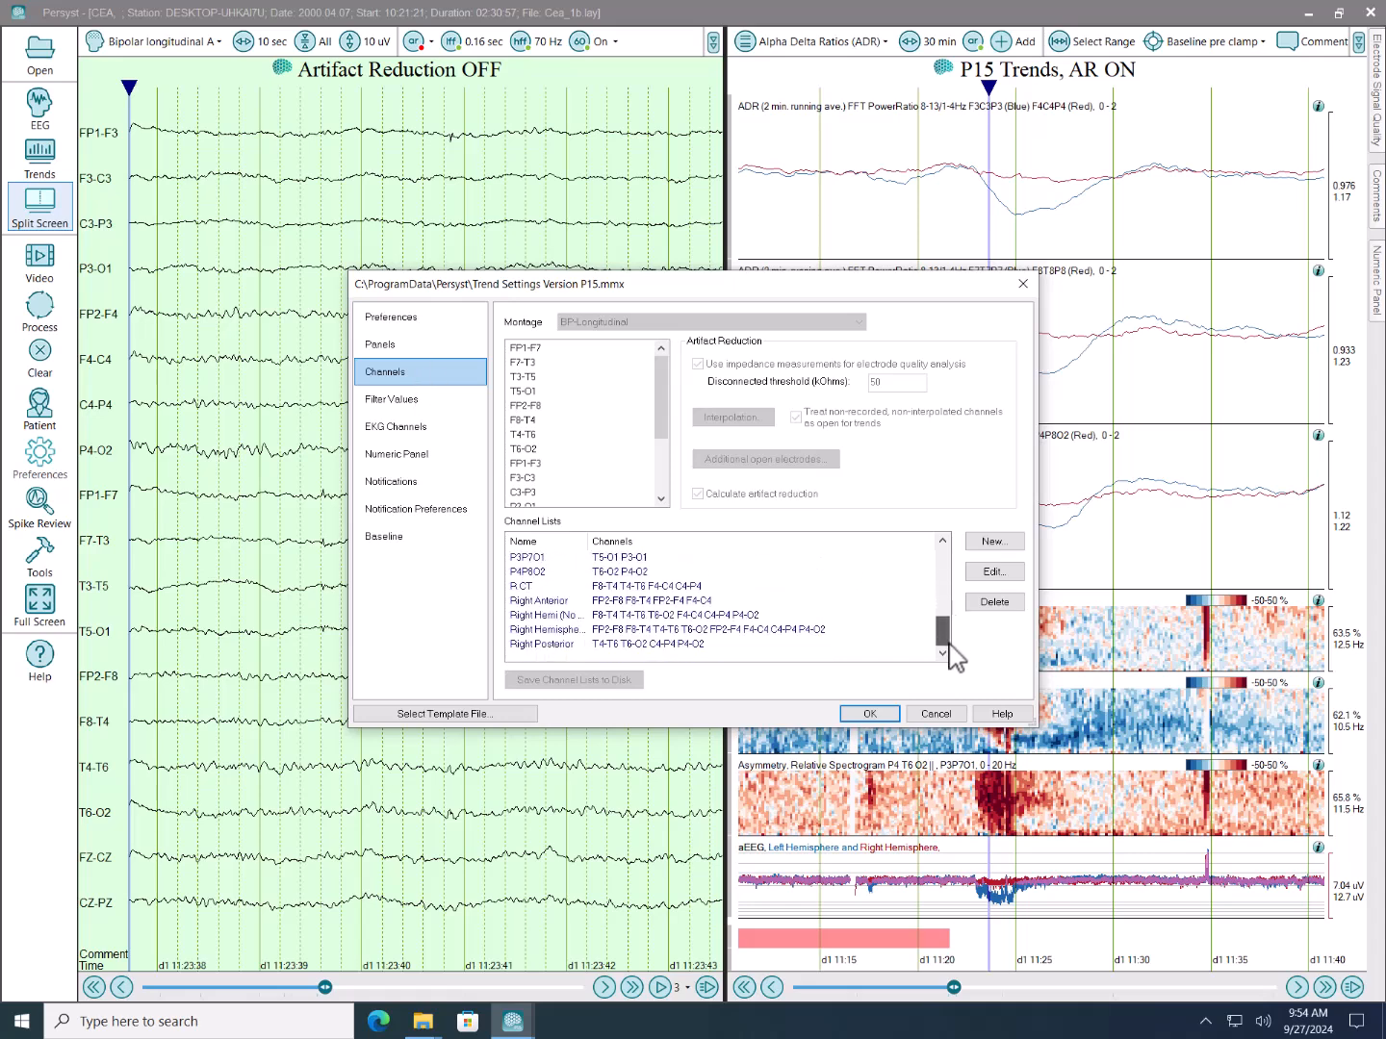
{"action": "left_click", "coordinate": [935, 715]}
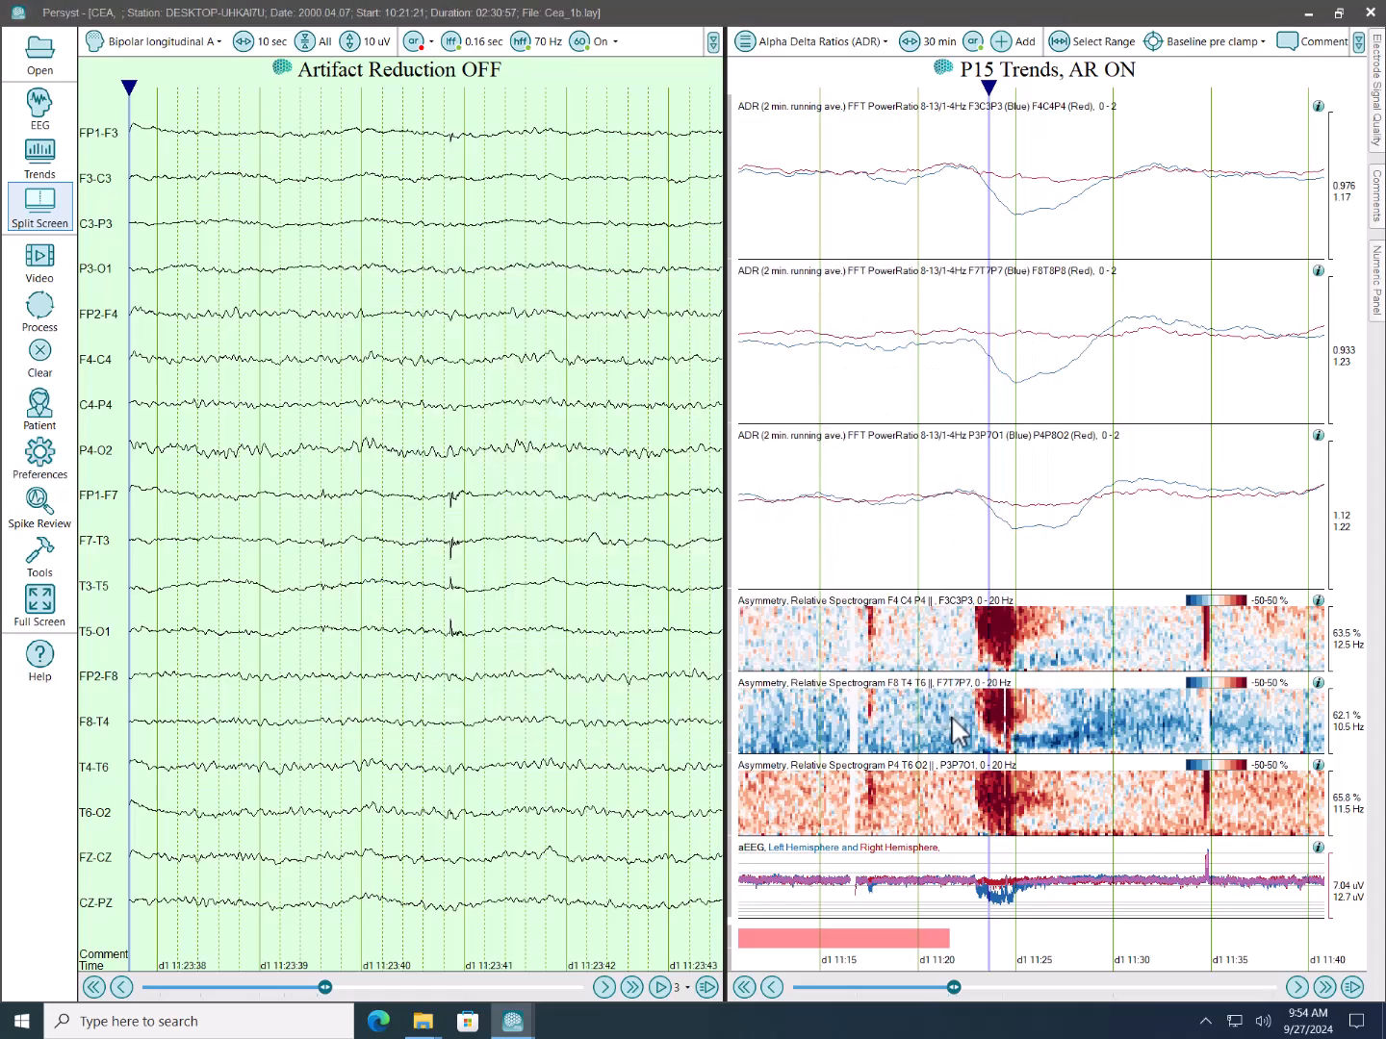
Switch the trends to the VsBaseline ADR panel.
{"action": "left_click", "coordinate": [844, 44]}
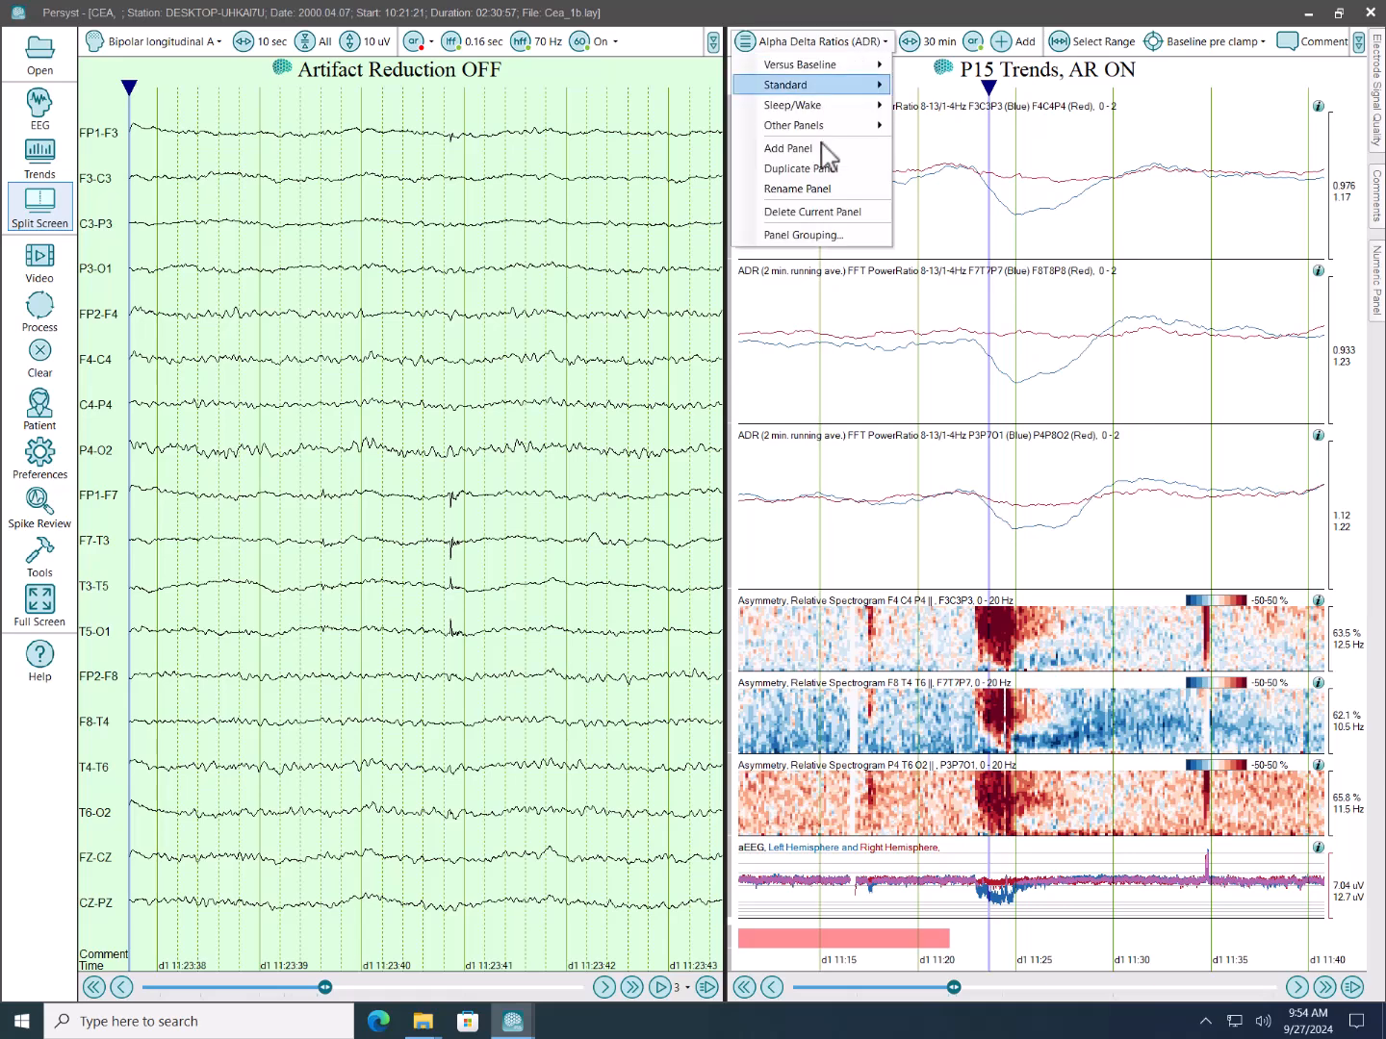
{"action": "mouse_move", "coordinate": [824, 132]}
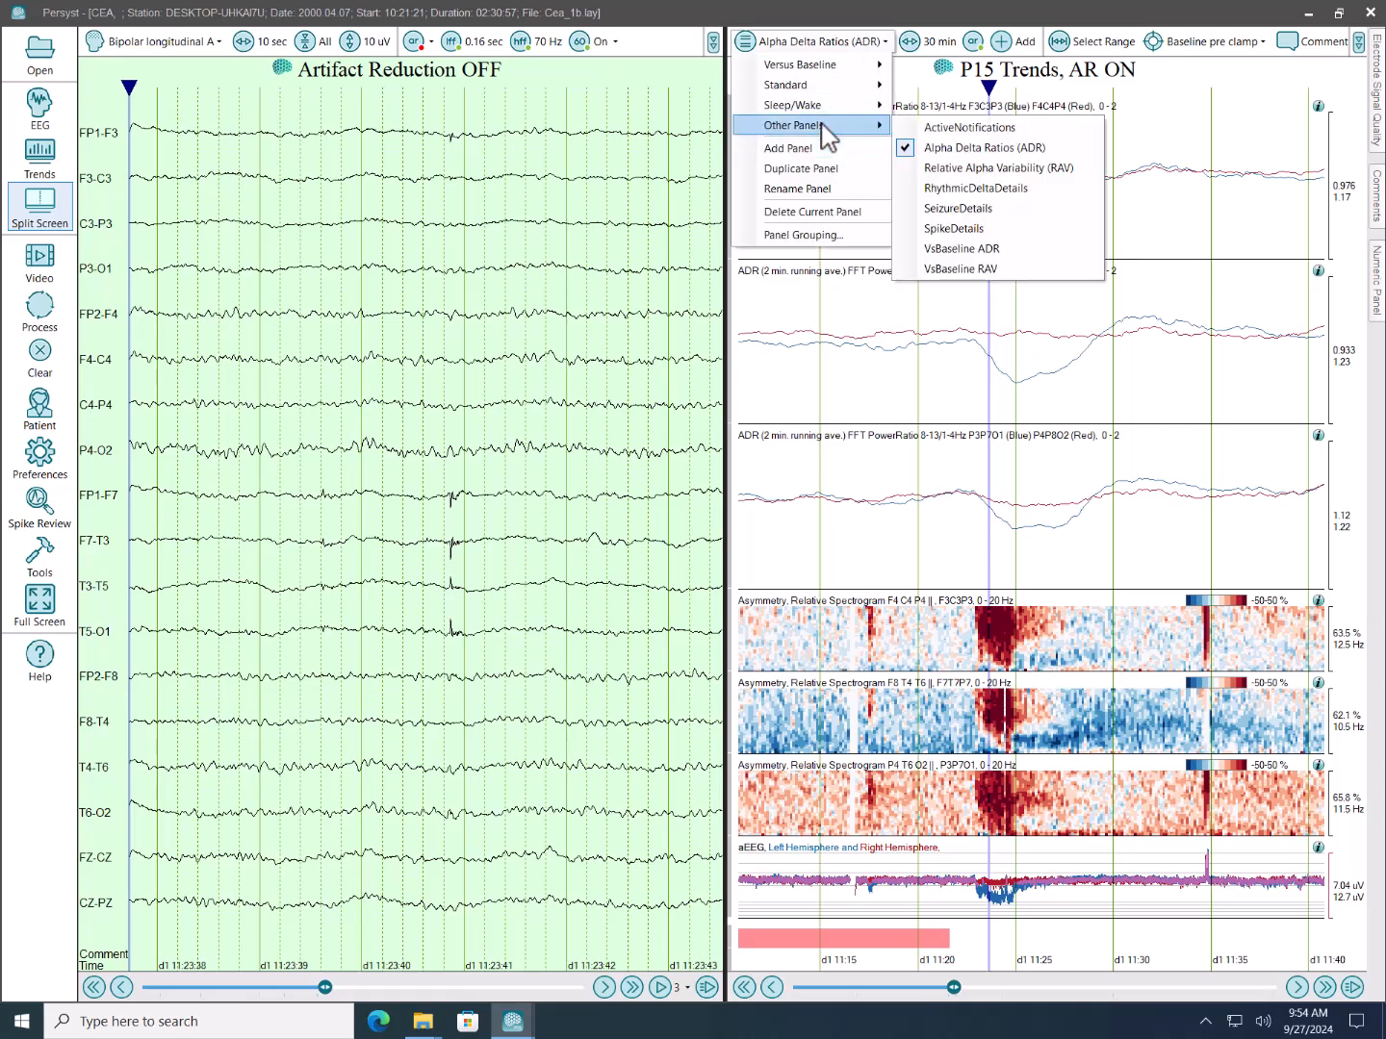
{"action": "left_click", "coordinate": [943, 253]}
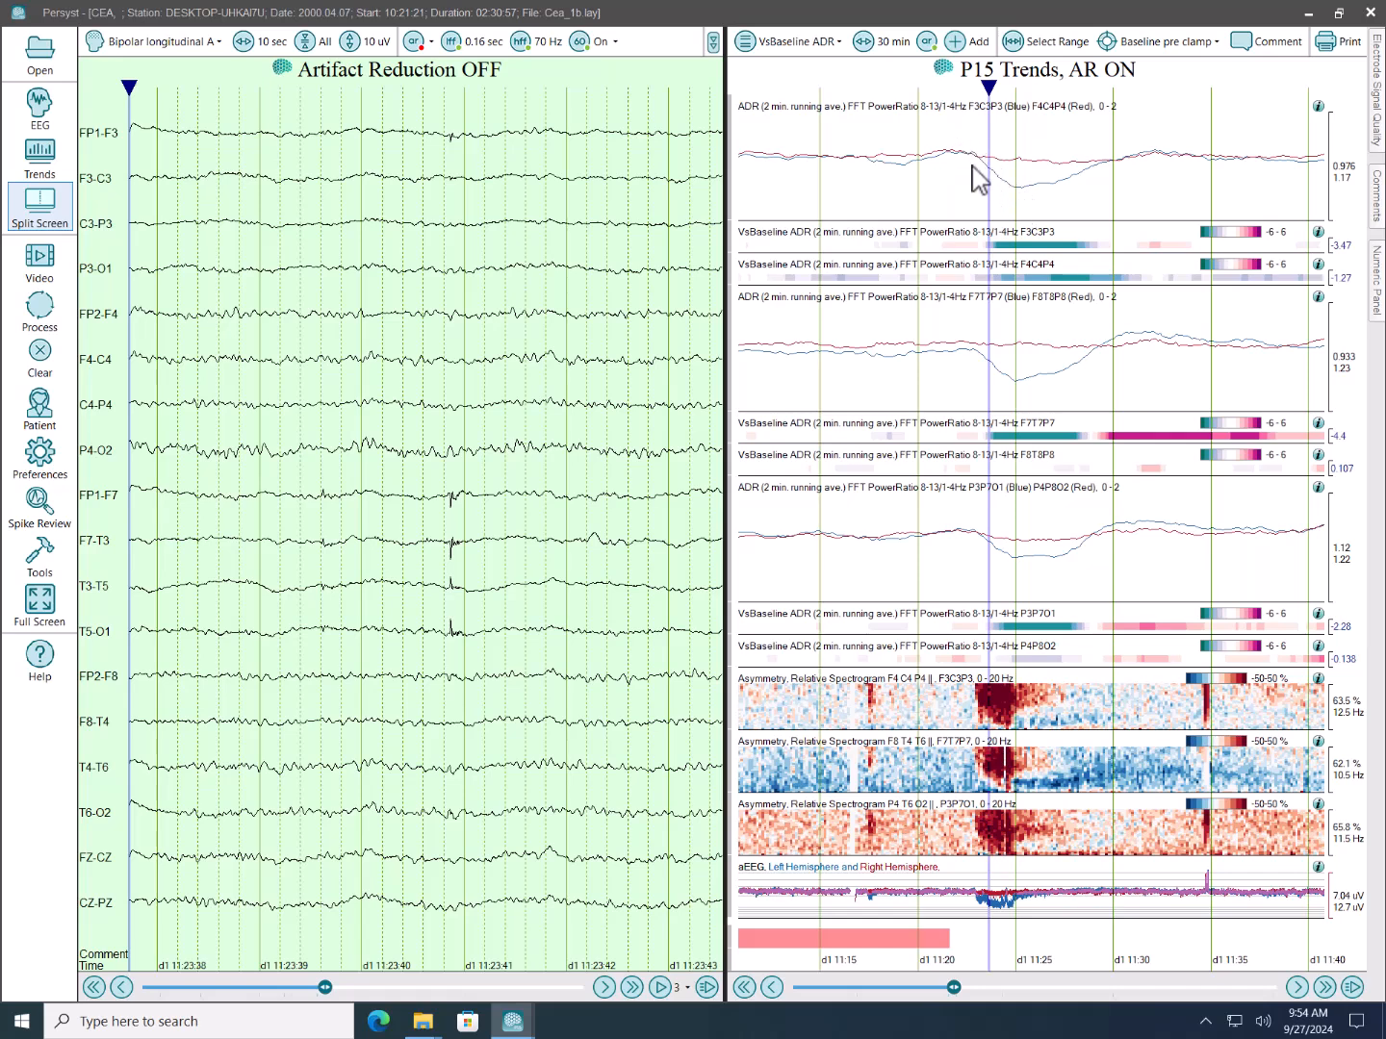
Read the ADR and VsBaseline ADR values at about 11:25:12, 11:22:23 and 11:25:10.
{"action": "left_click", "coordinate": [1018, 186]}
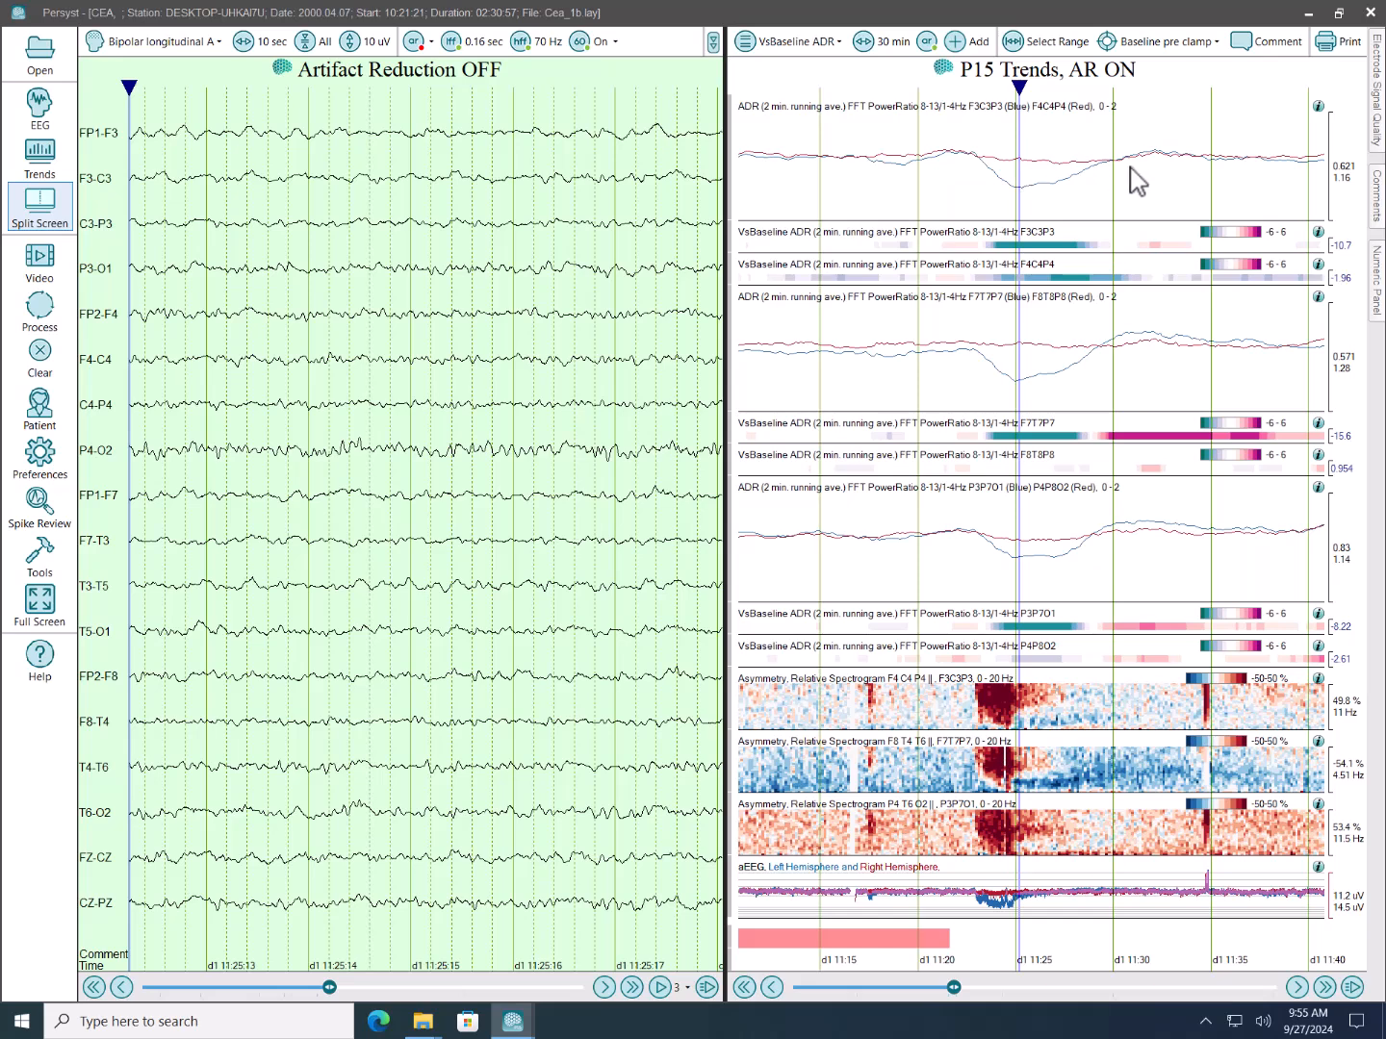
{"action": "left_click", "coordinate": [964, 163]}
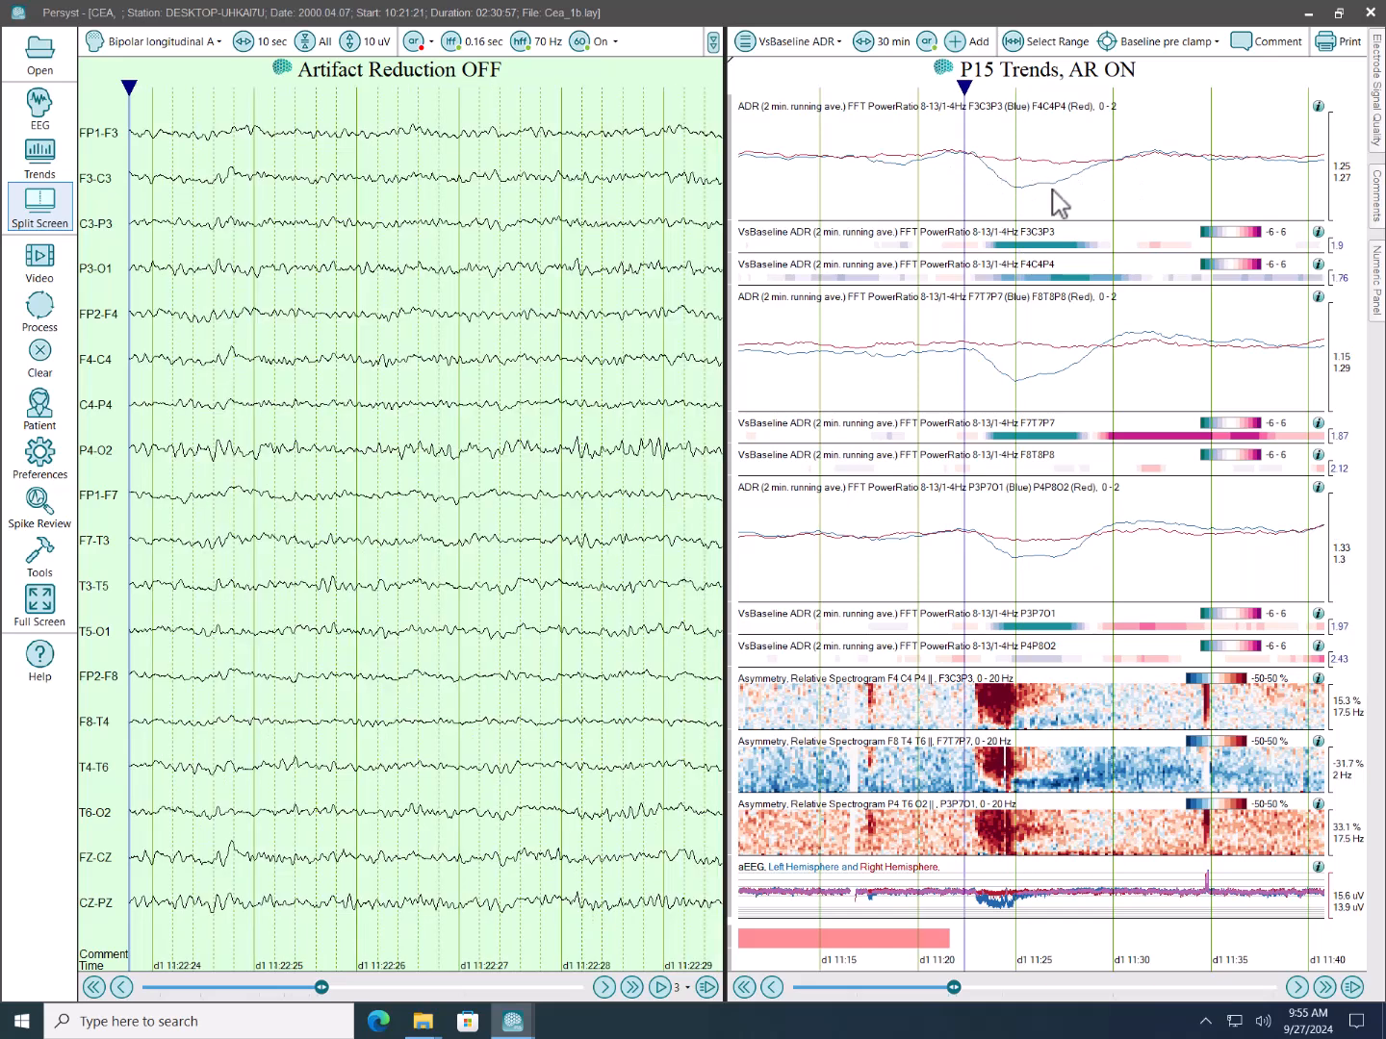
{"action": "left_click", "coordinate": [1020, 203]}
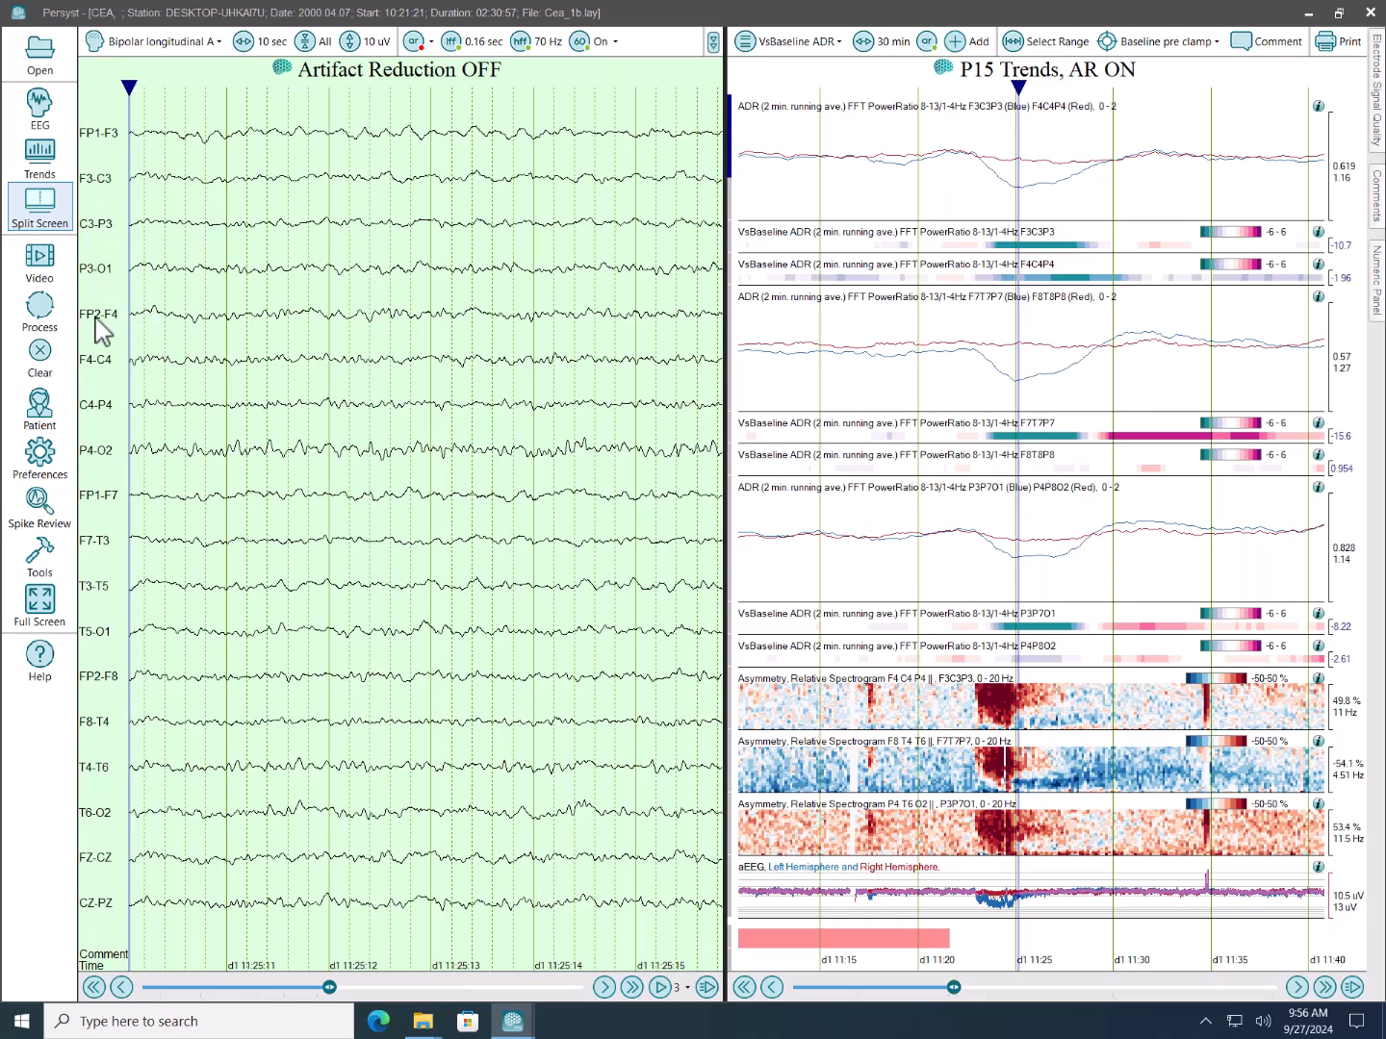
Show only the trends without the EEG and set their display duration to 1 hr.
{"action": "left_click", "coordinate": [28, 165]}
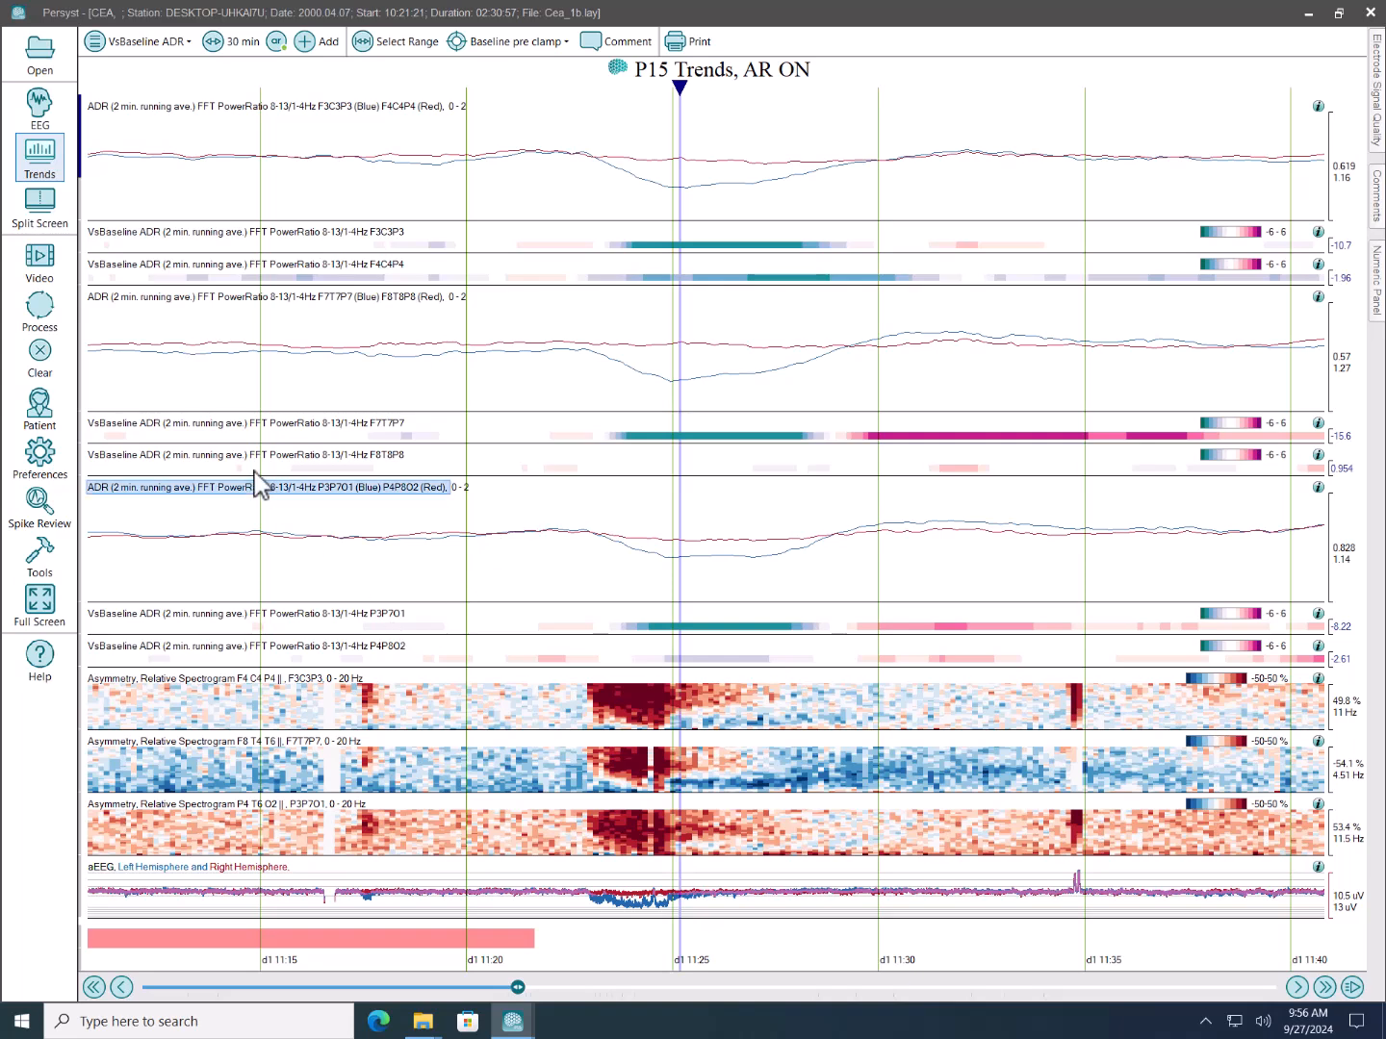
{"action": "left_click", "coordinate": [222, 43]}
{"action": "left_click", "coordinate": [137, 161]}
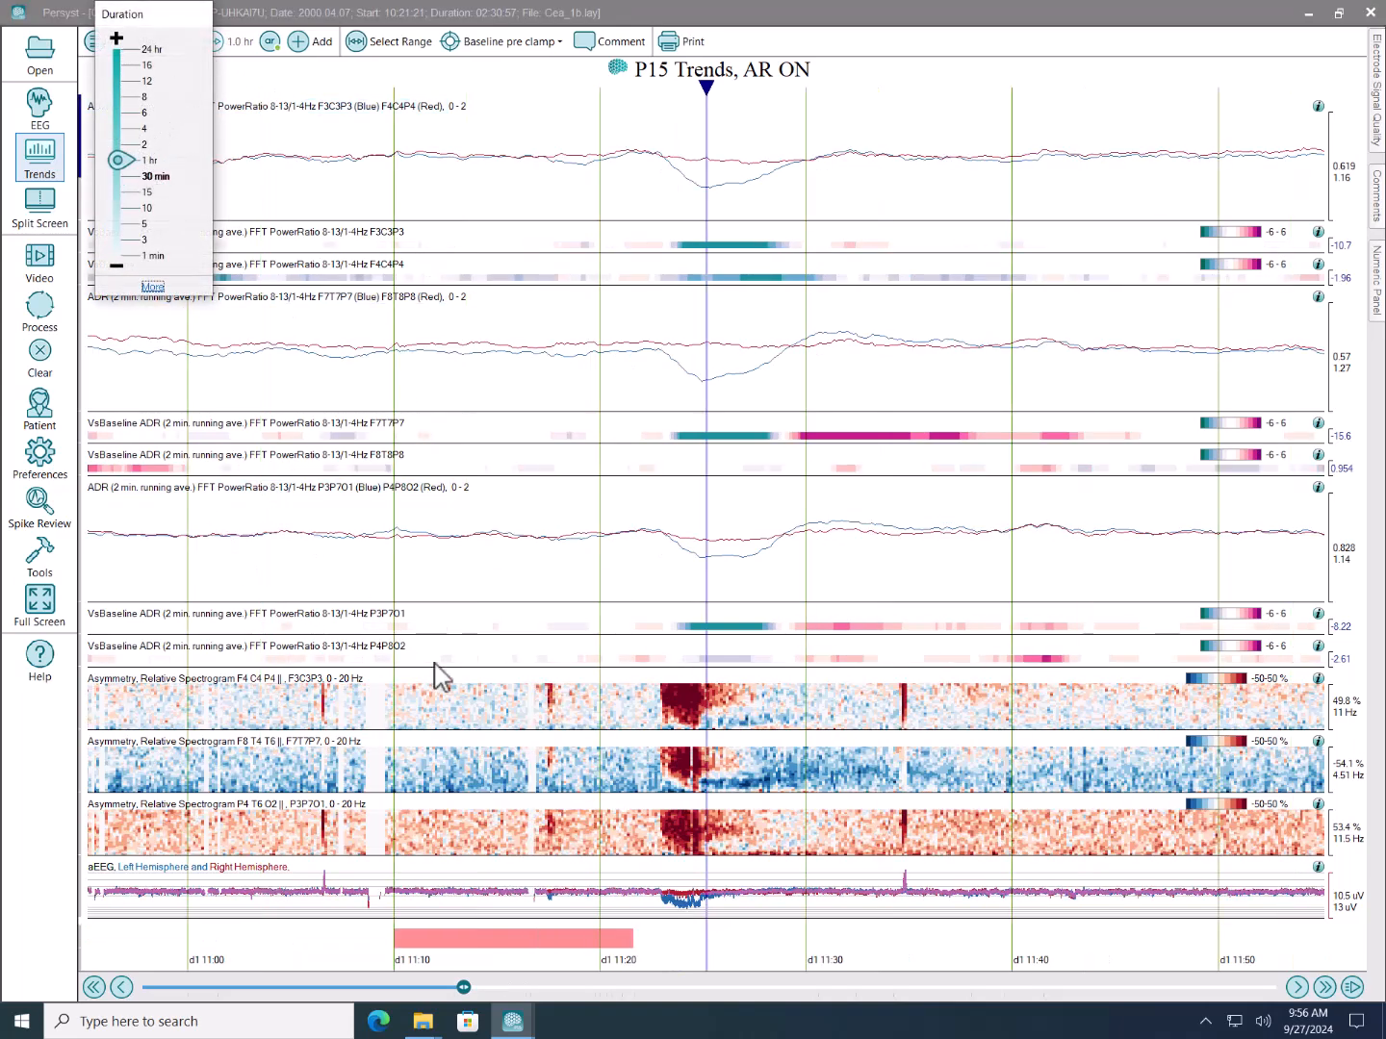
Insert a time range of about 2278 s on the trends, from just before 11:10 to about 11:48.
{"action": "left_click", "coordinate": [391, 770]}
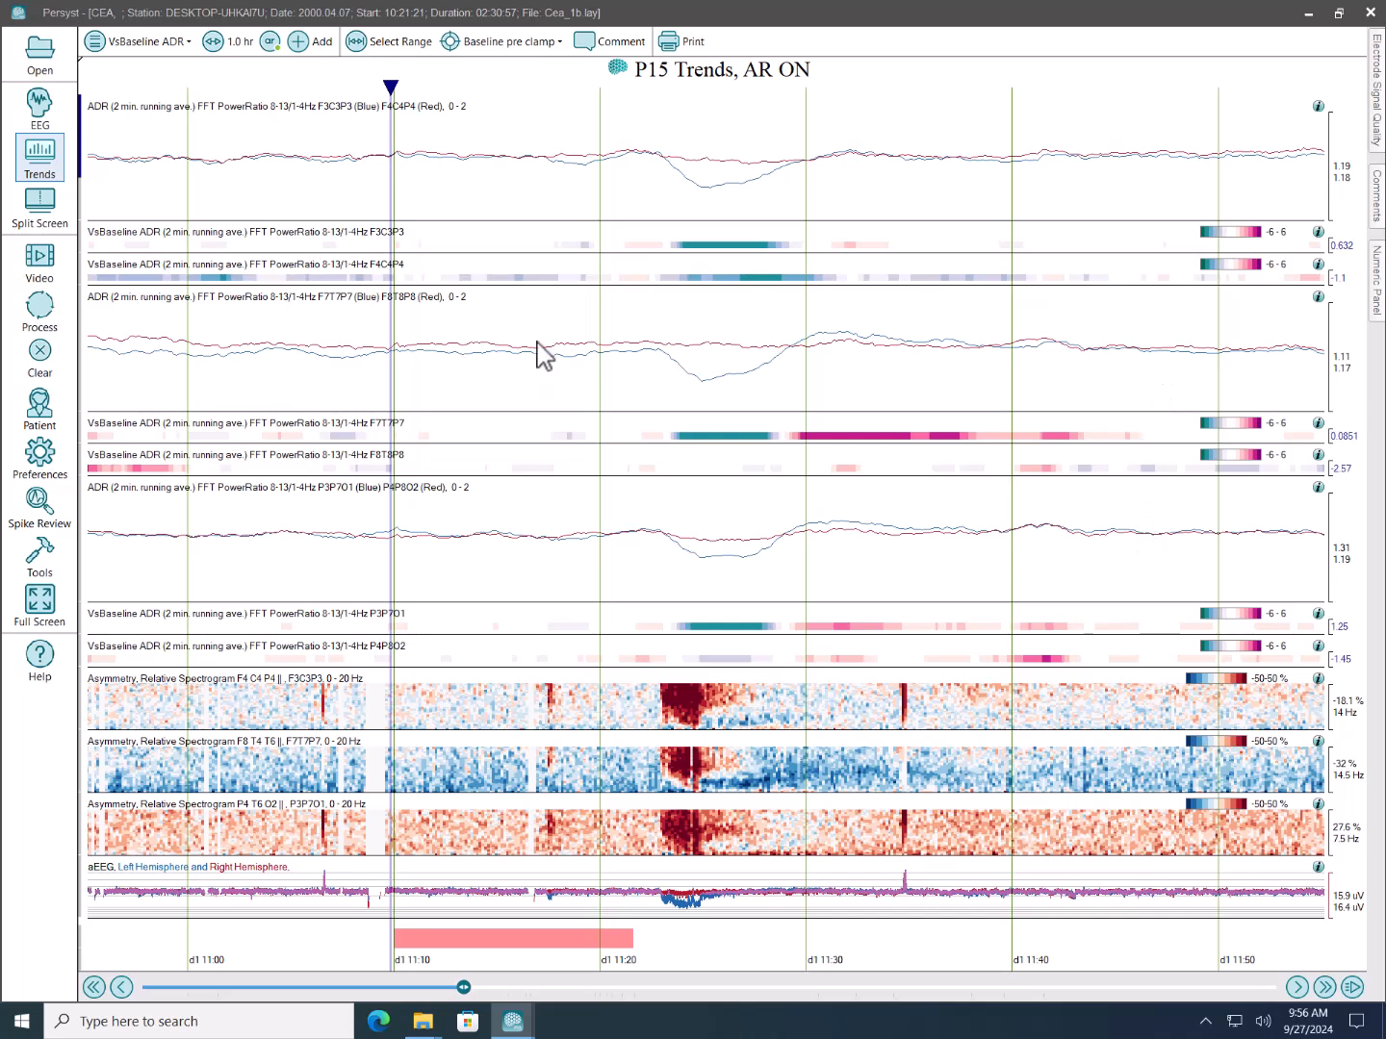
{"action": "right_click", "coordinate": [394, 392]}
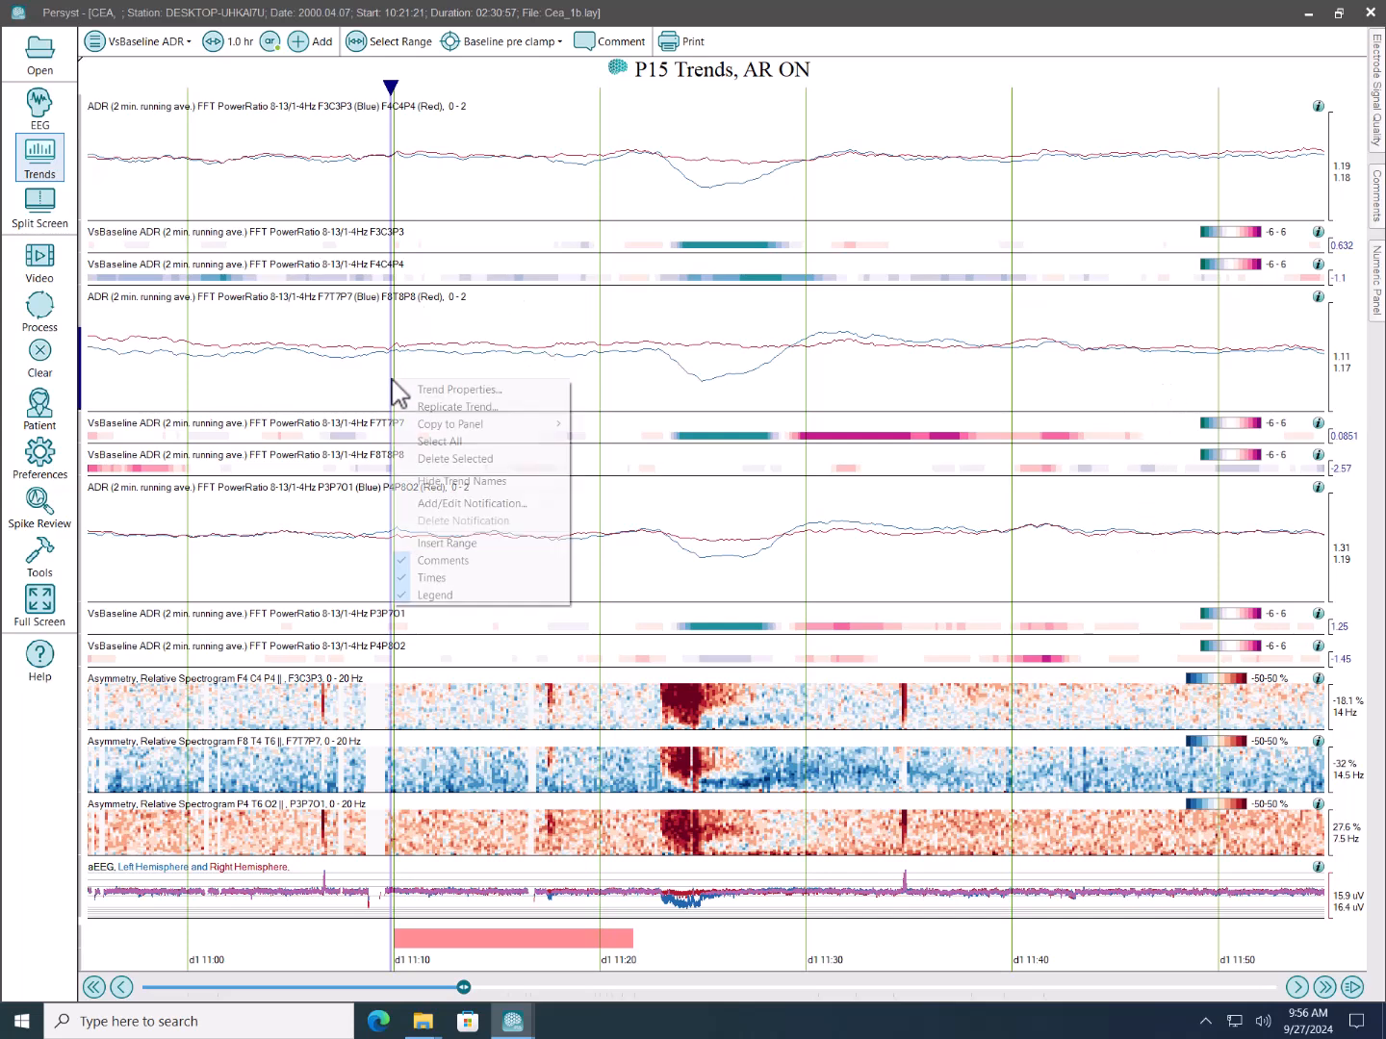
{"action": "left_click", "coordinate": [438, 543]}
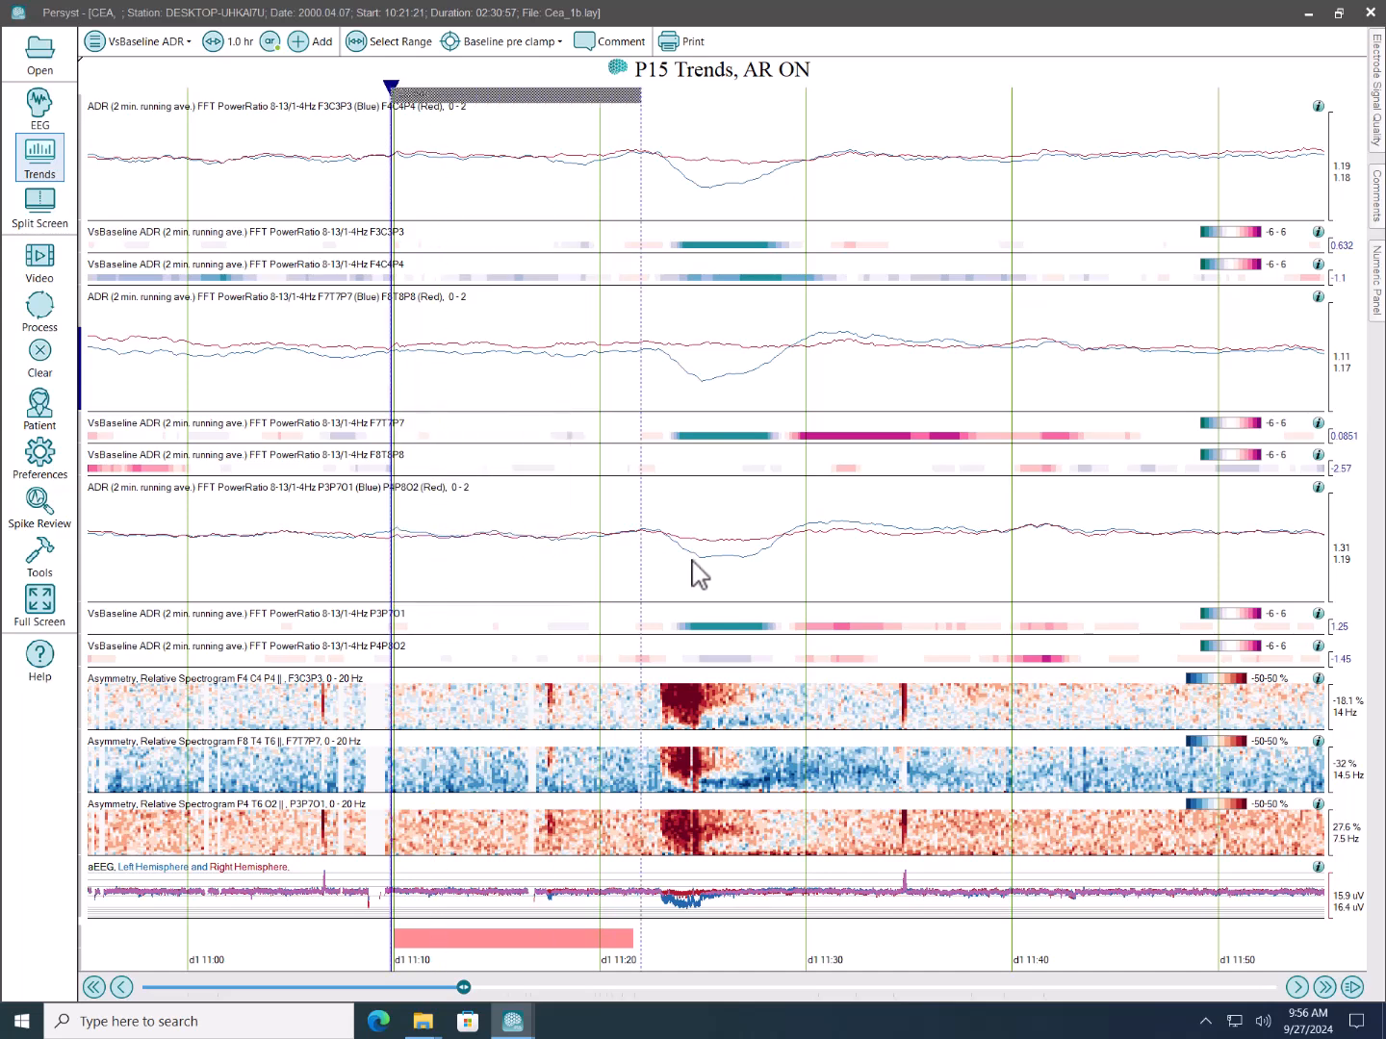
{"action": "left_click", "coordinate": [1169, 556]}
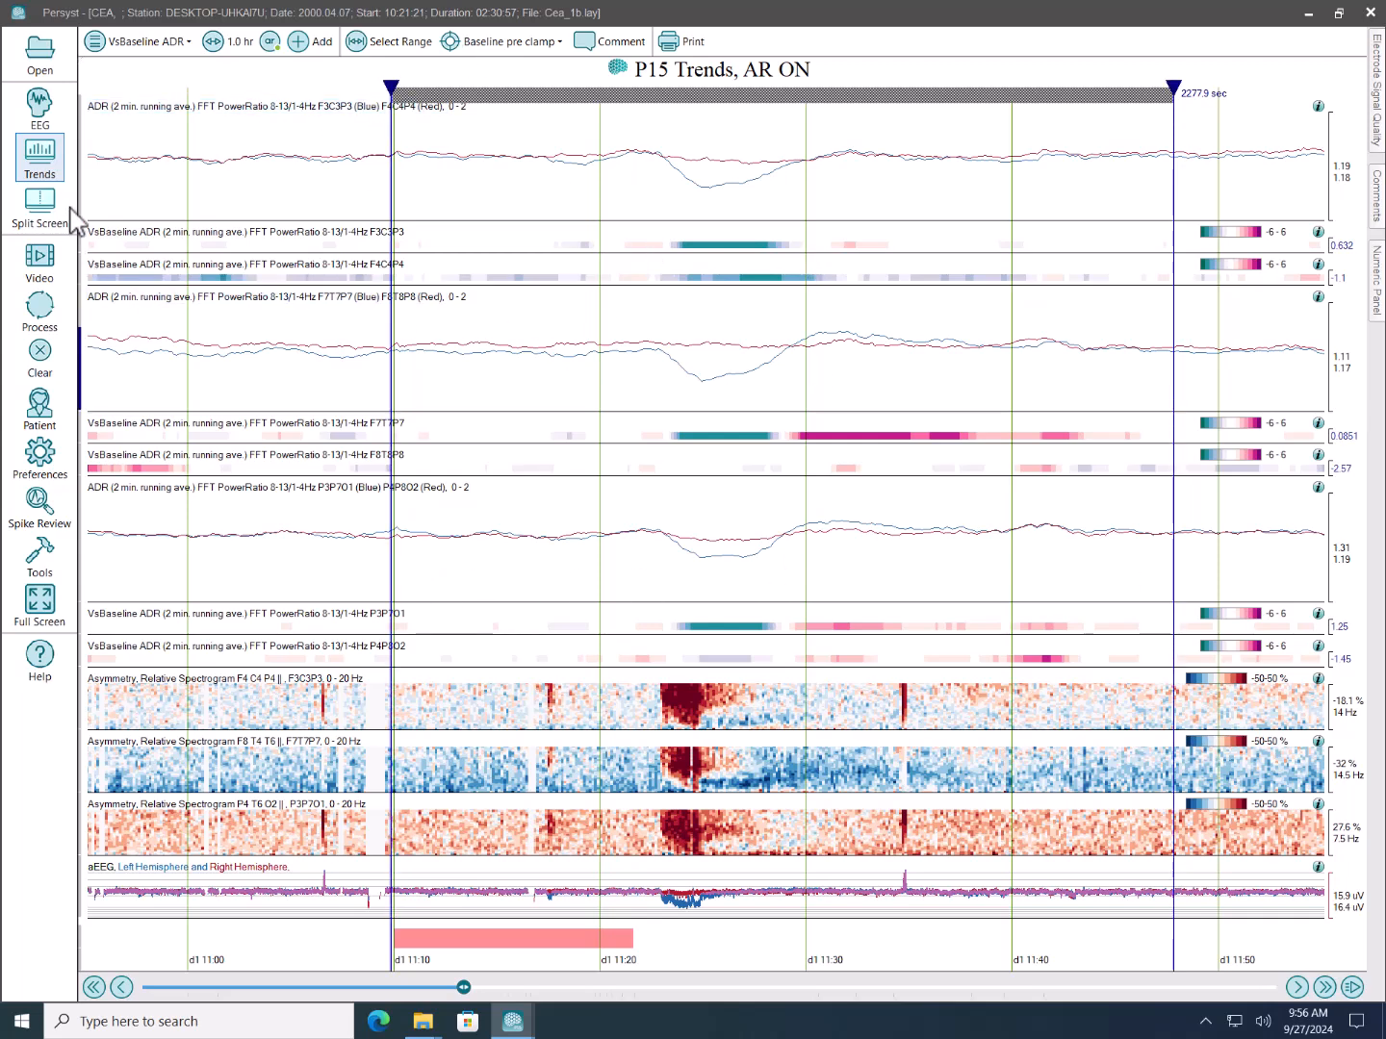
Export the values of all ADR and VsBaseline ADR trends in the marked range to the Desktop as CEA_1b.csv.
{"action": "left_click", "coordinate": [83, 140]}
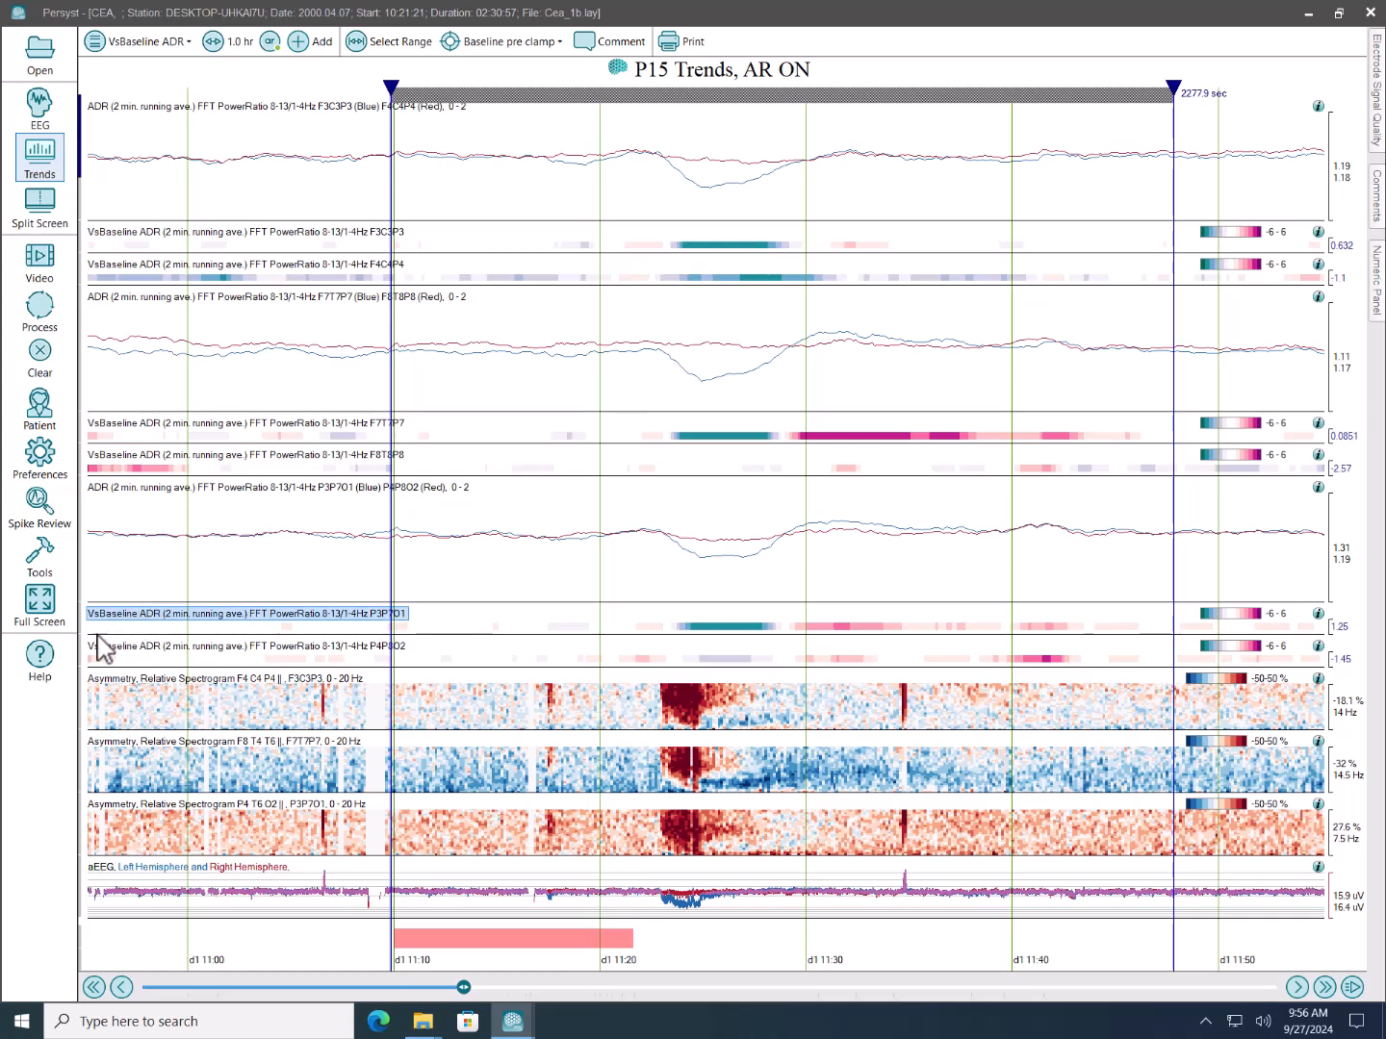
{"action": "left_click", "coordinate": [79, 661], "text": "shift"}
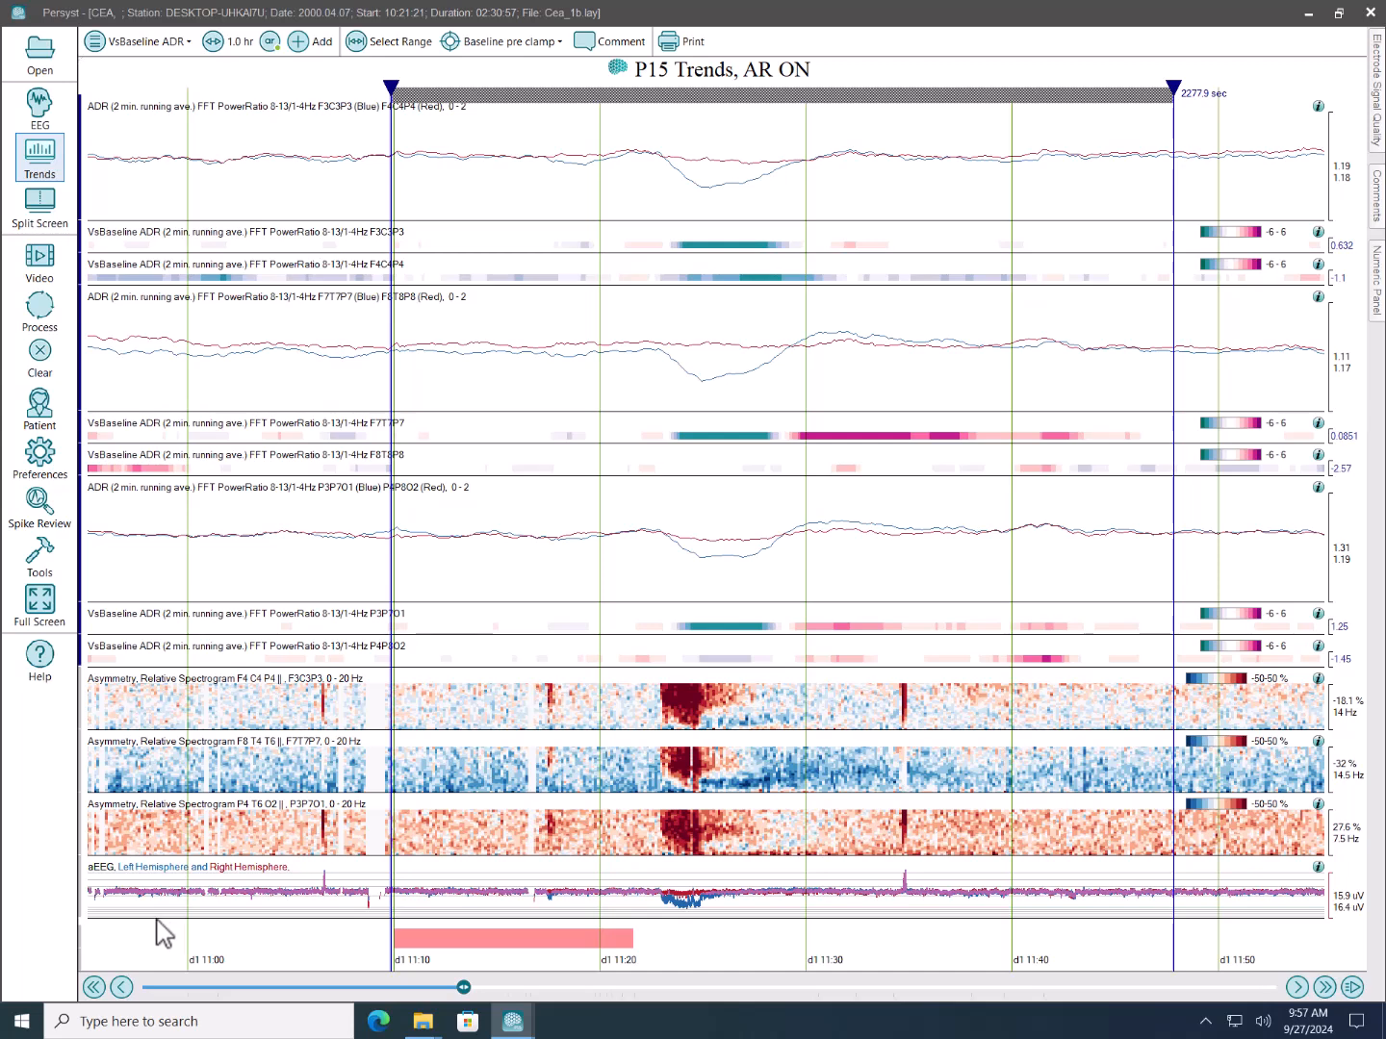
{"action": "left_click", "coordinate": [39, 557]}
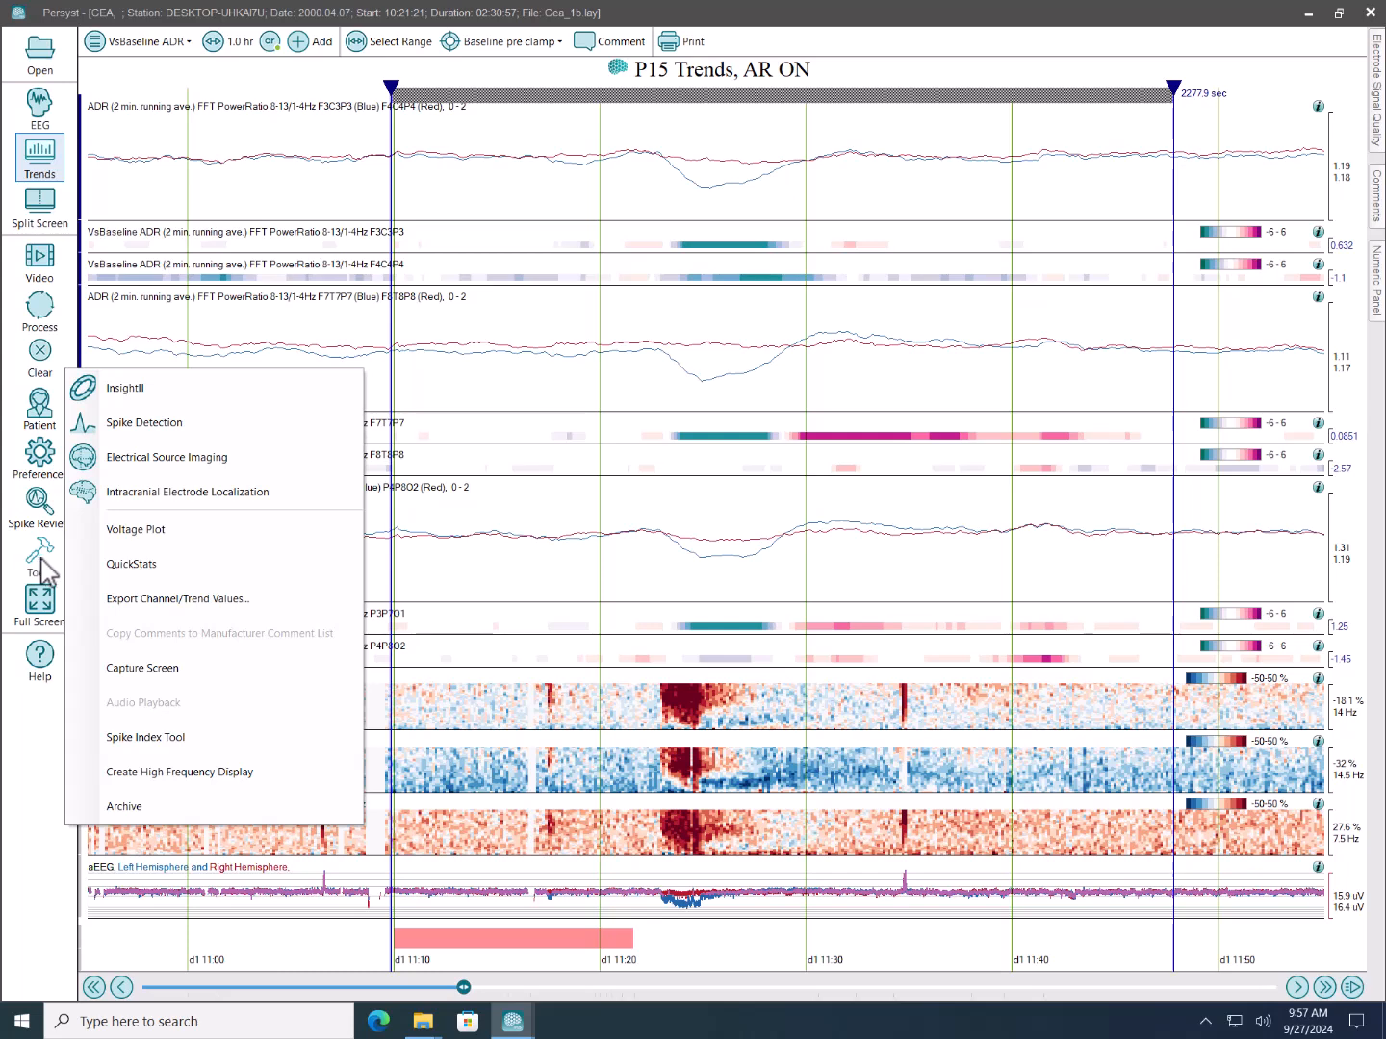
{"action": "left_click", "coordinate": [172, 603]}
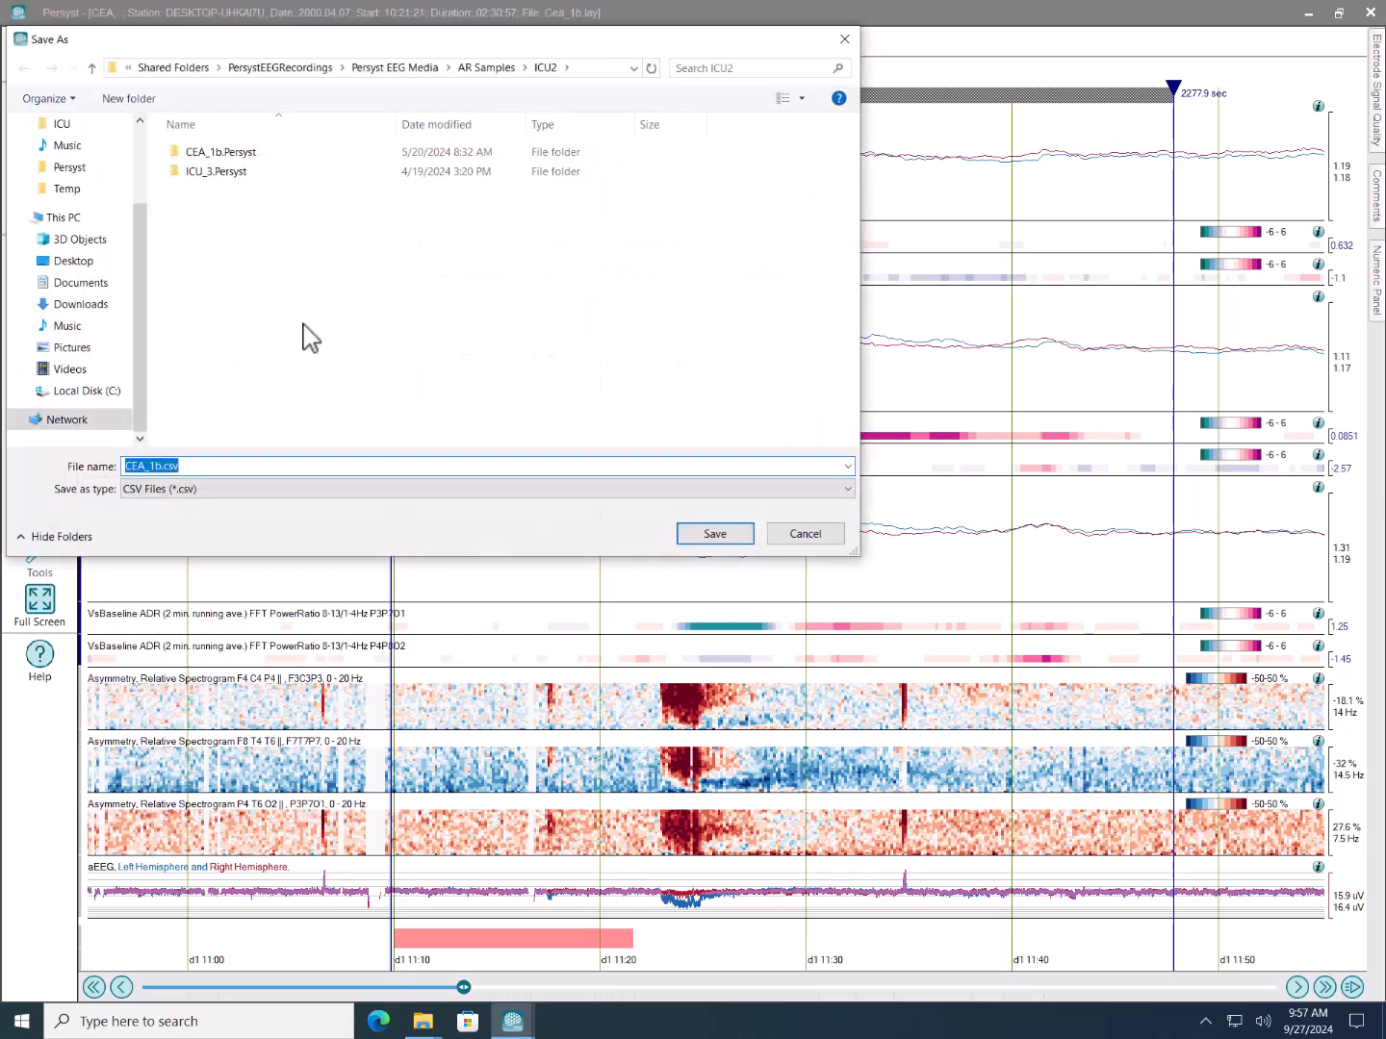
{"action": "scroll", "coordinate": [85, 163], "scroll_direction": "up", "scroll_amount": 2}
{"action": "left_click", "coordinate": [76, 161]}
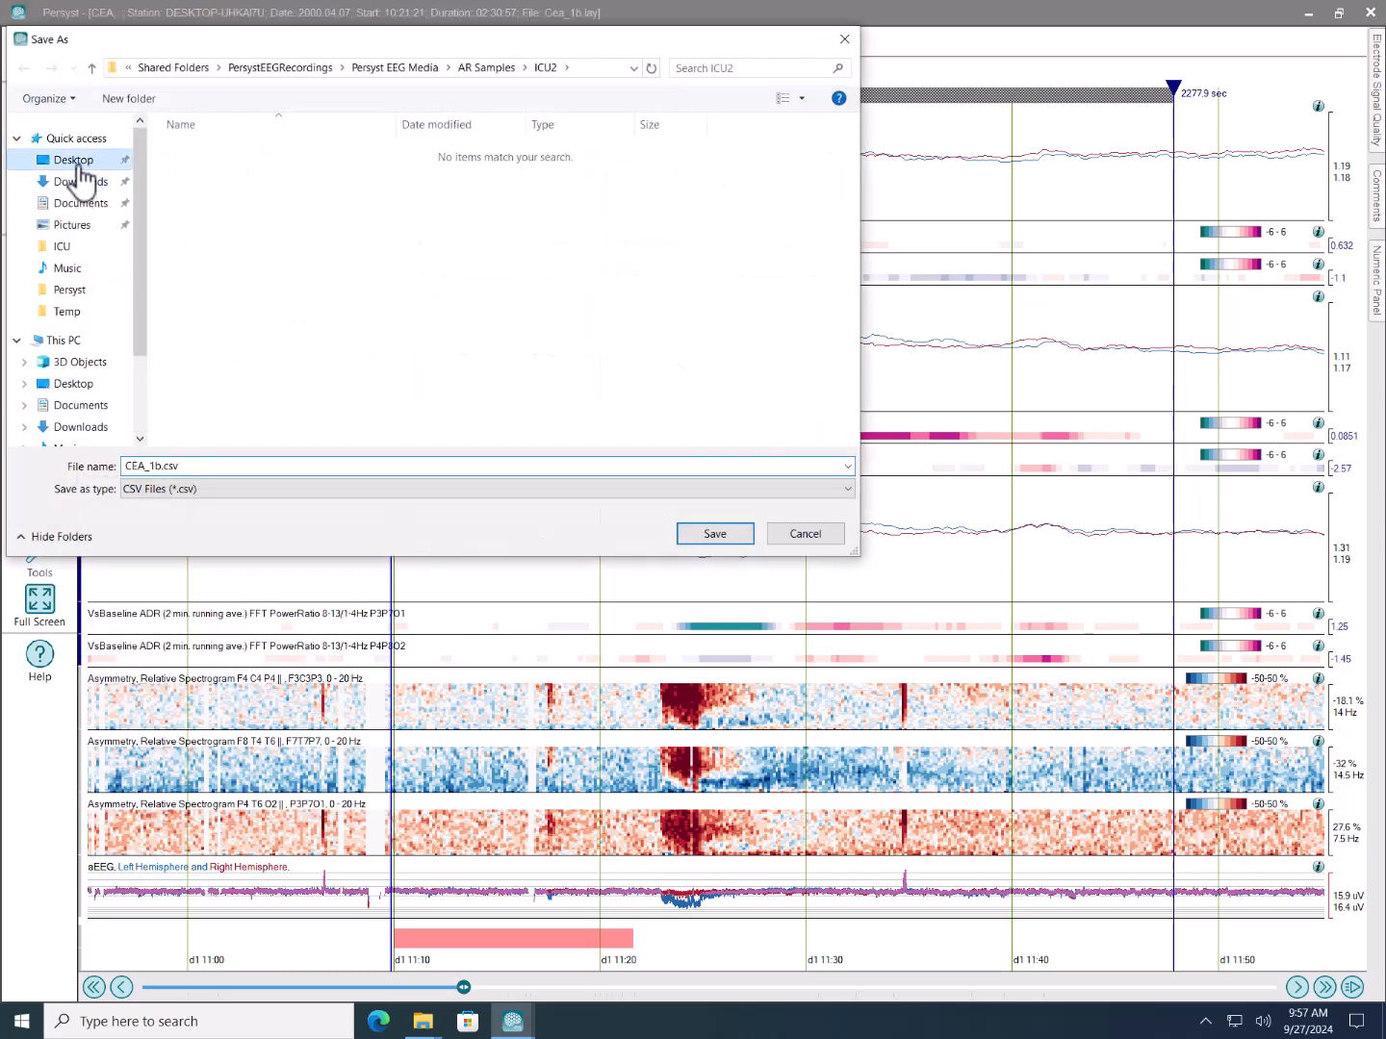
{"action": "left_click", "coordinate": [715, 532]}
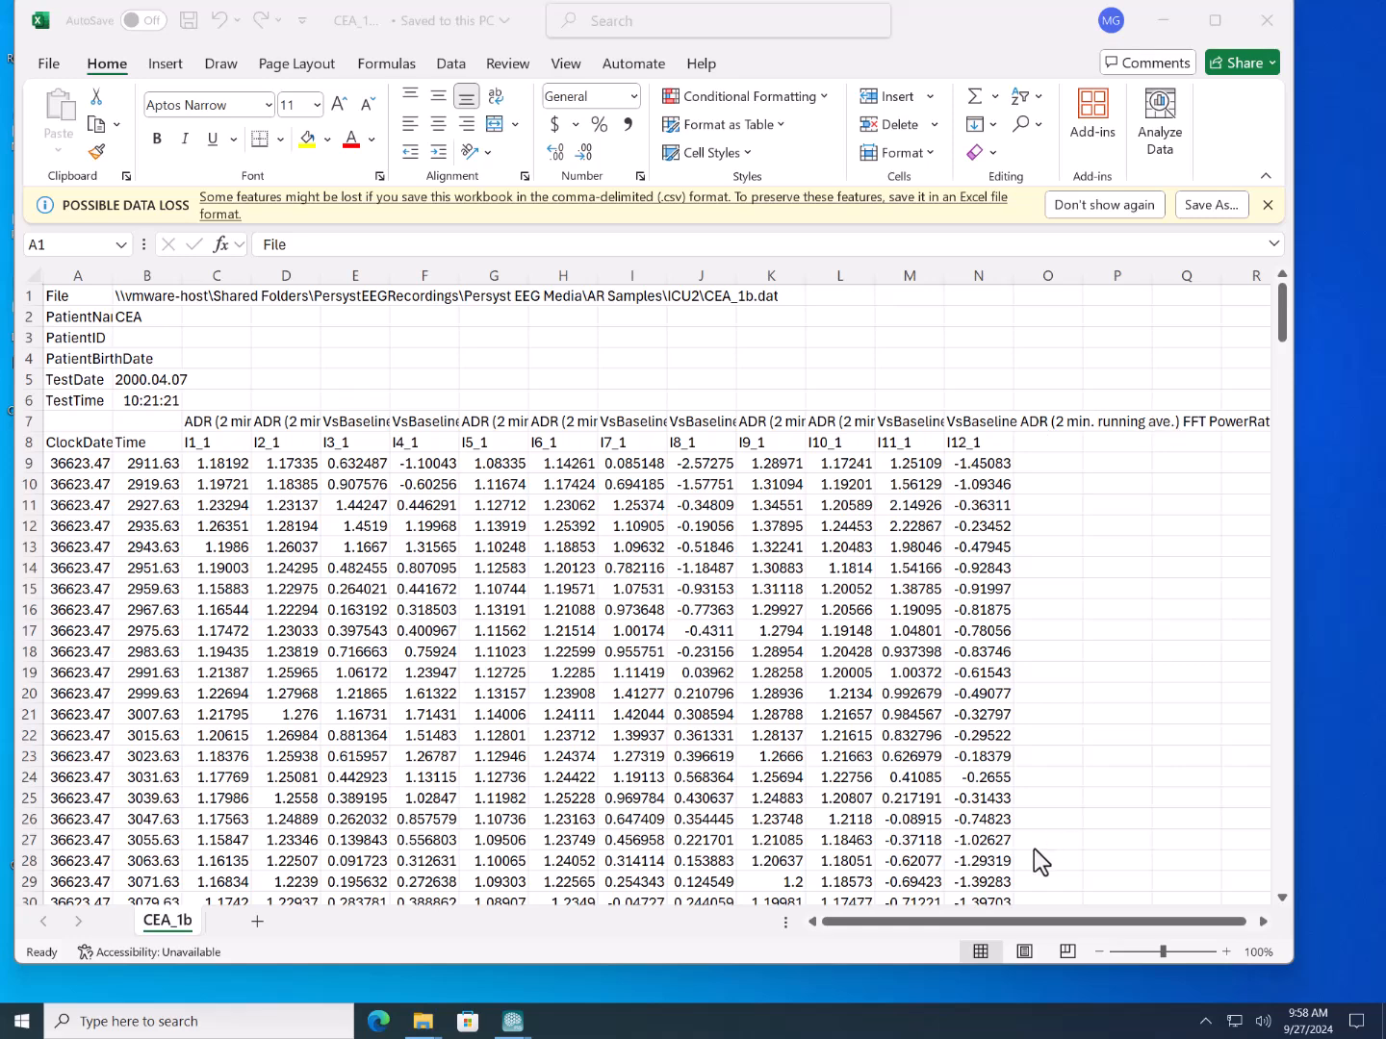
In Excel, examine the ADR and VsBaseline ADR column headings in row 7 of the exported CEA_1b file.
{"action": "left_click", "coordinate": [217, 418]}
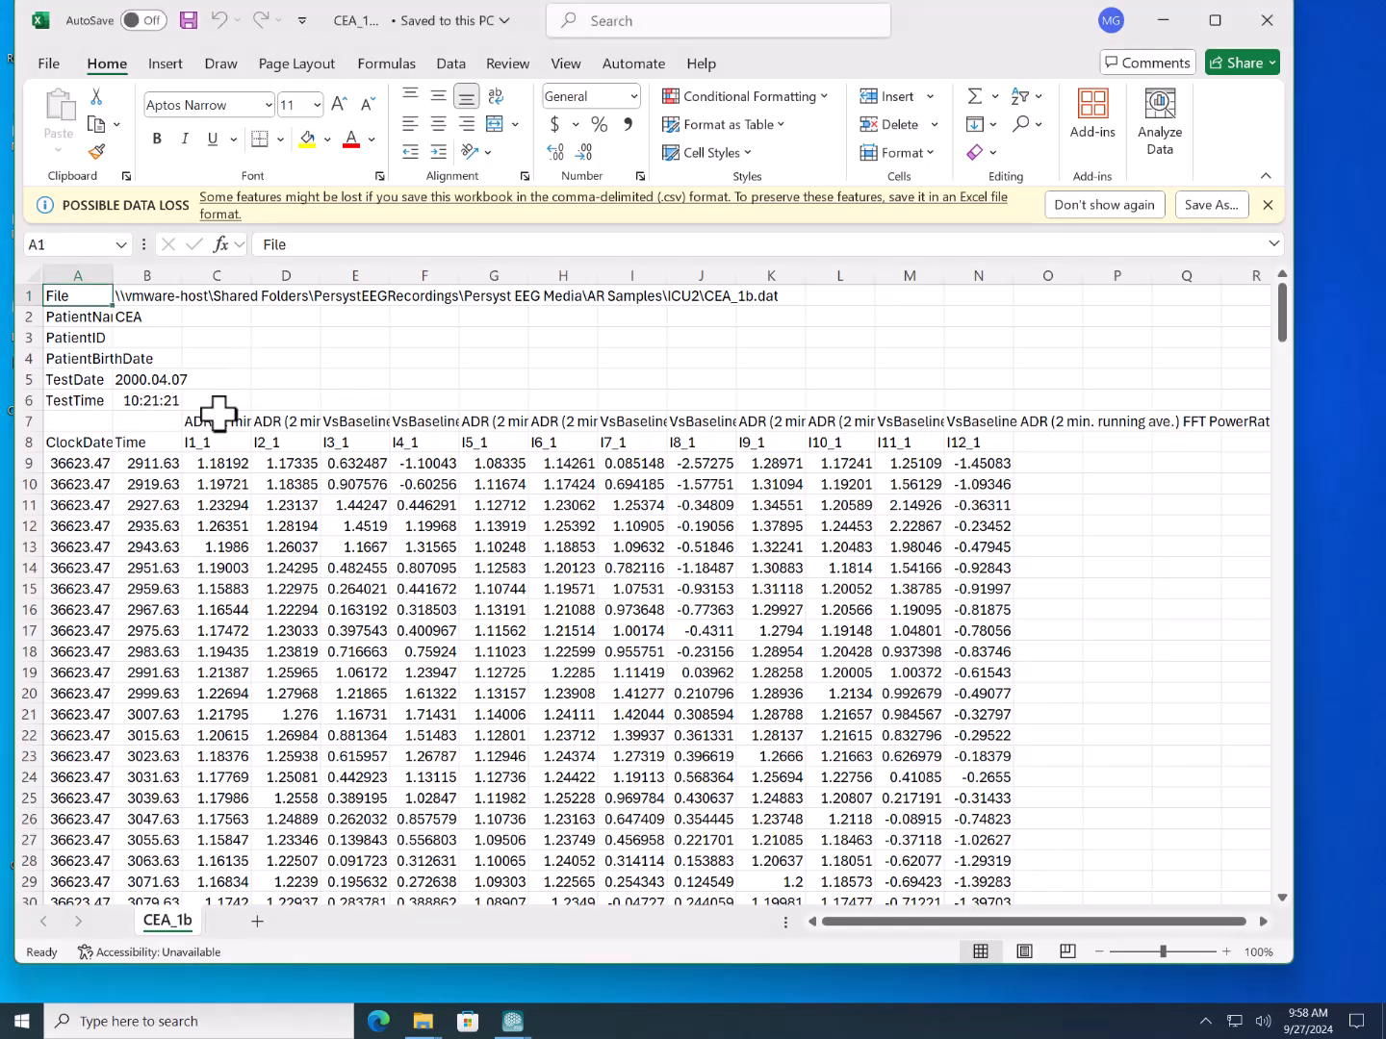
{"action": "left_click", "coordinate": [219, 418]}
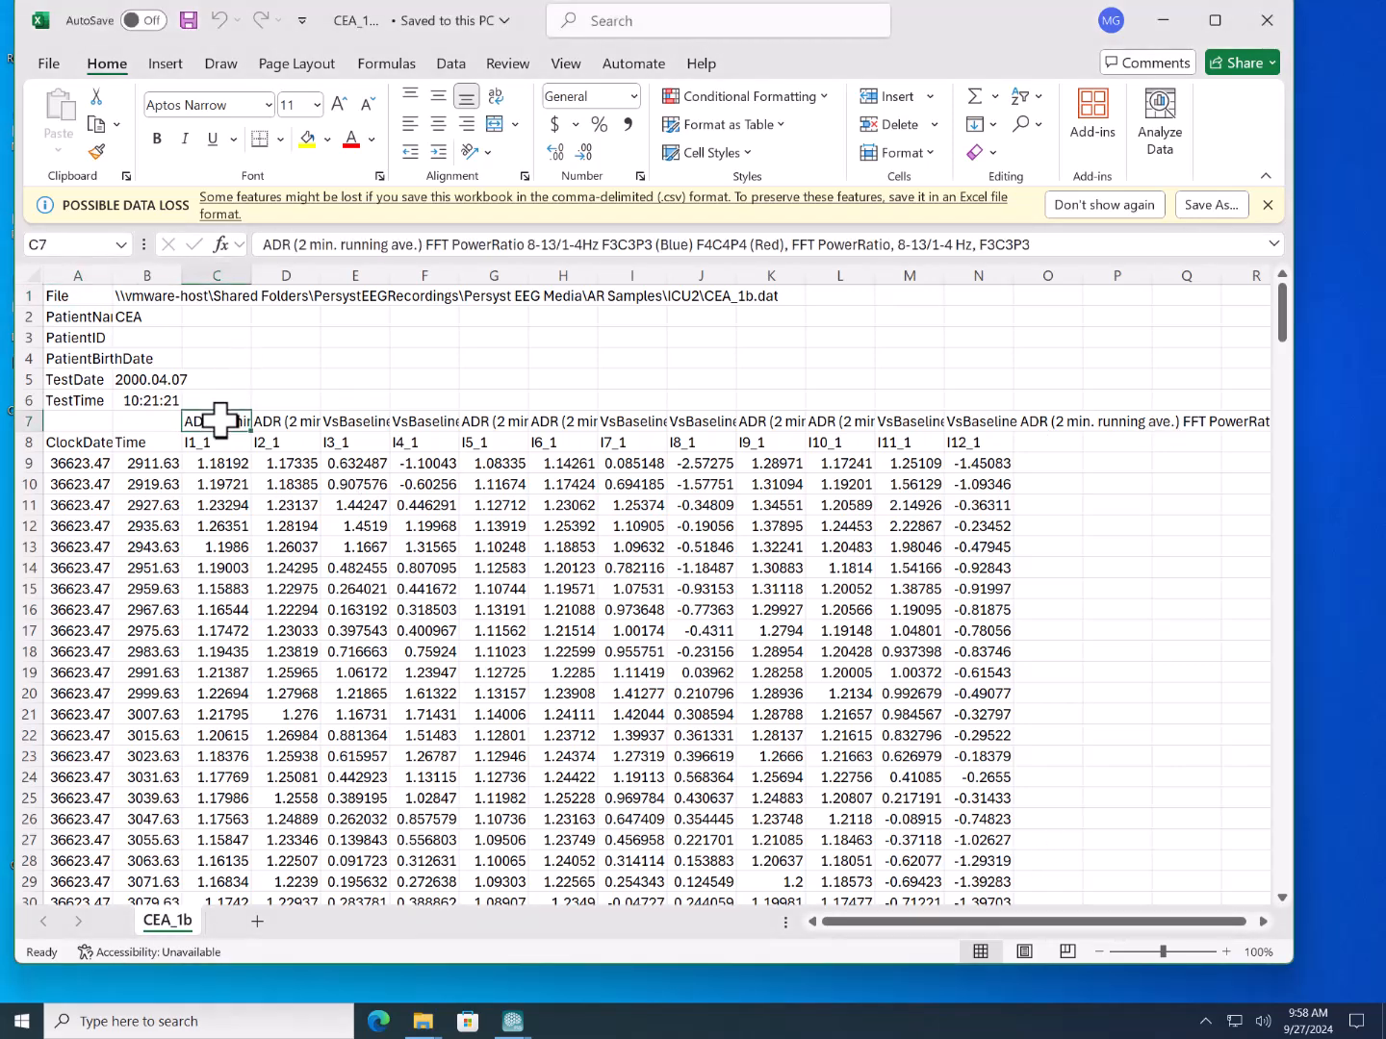
{"action": "key", "text": "Right"}
{"action": "key", "text": "Right"}
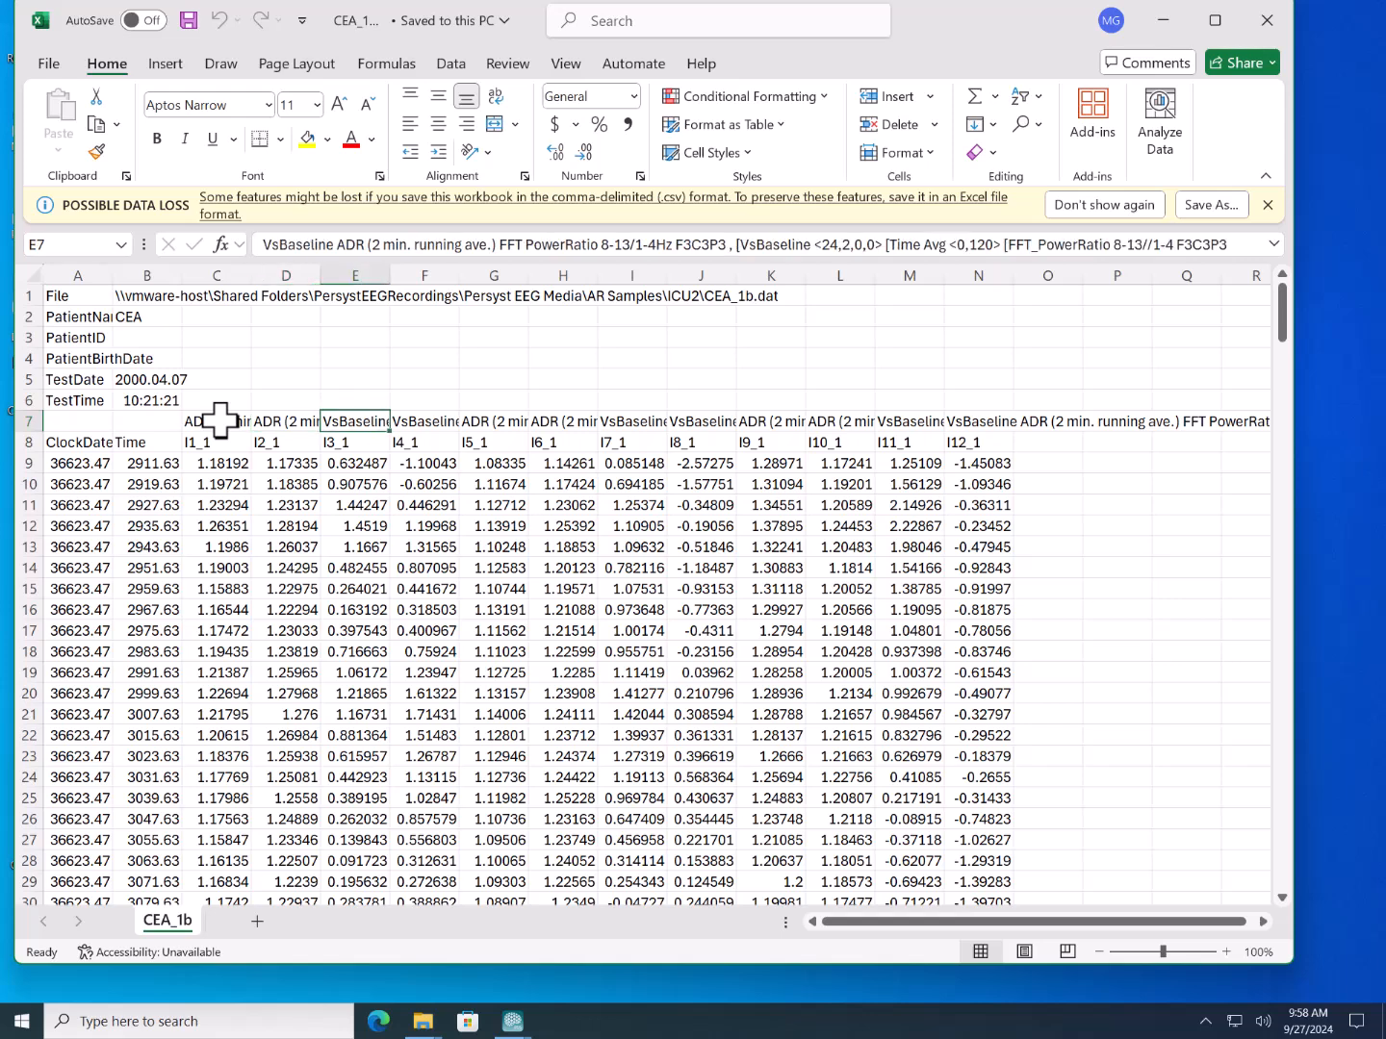
{"action": "key", "text": "Right"}
{"action": "key", "text": "Right"}
{"action": "key", "text": "Right"}
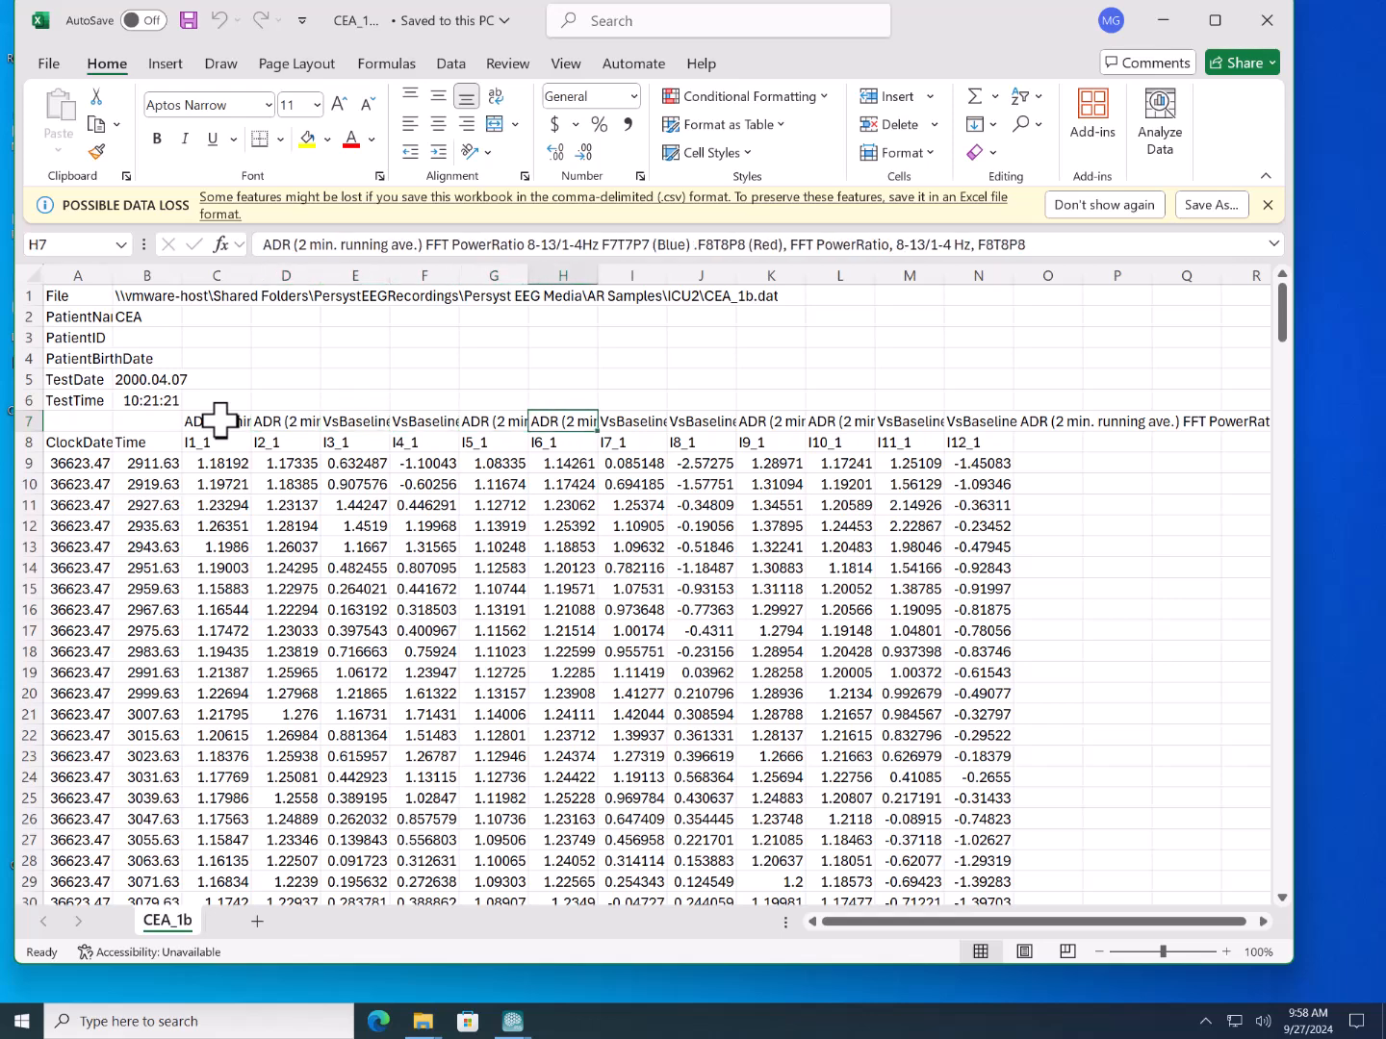
{"action": "key", "text": "Right"}
{"action": "key", "text": "Right"}
{"action": "key", "text": "Right"}
{"action": "key", "text": "Right"}
{"action": "key", "text": "Left"}
{"action": "key", "text": "Left"}
{"action": "key", "text": "Left"}
{"action": "key", "text": "Left"}
{"action": "key", "text": "Left"}
{"action": "key", "text": "Left"}
{"action": "key", "text": "Left"}
{"action": "key", "text": "Left"}
{"action": "key", "text": "Left"}
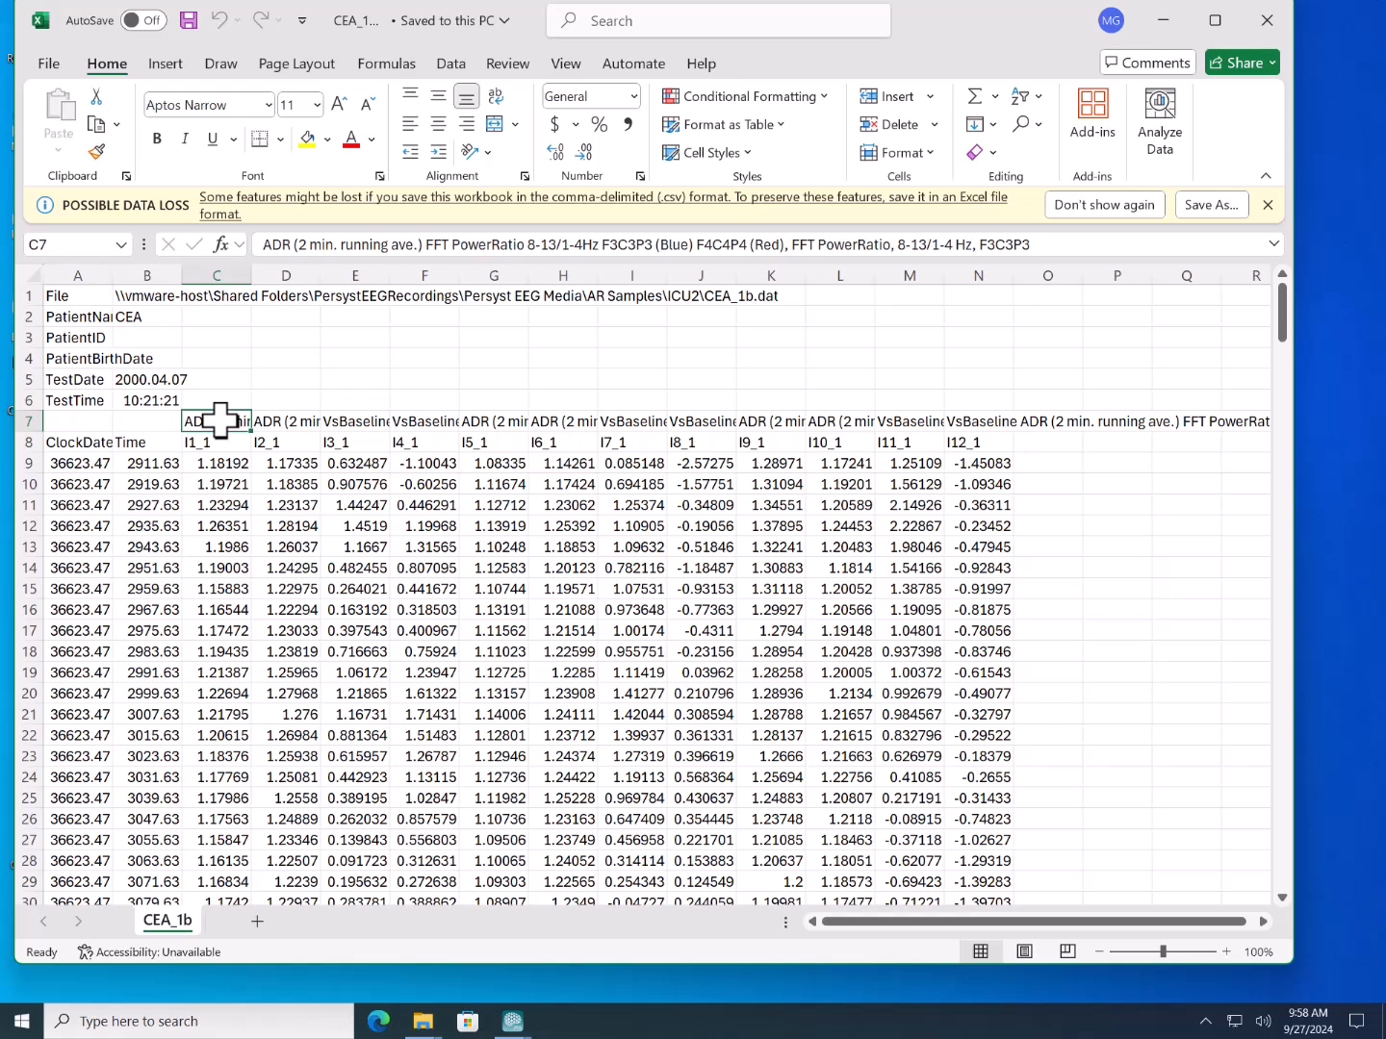
{"action": "key", "text": "Right"}
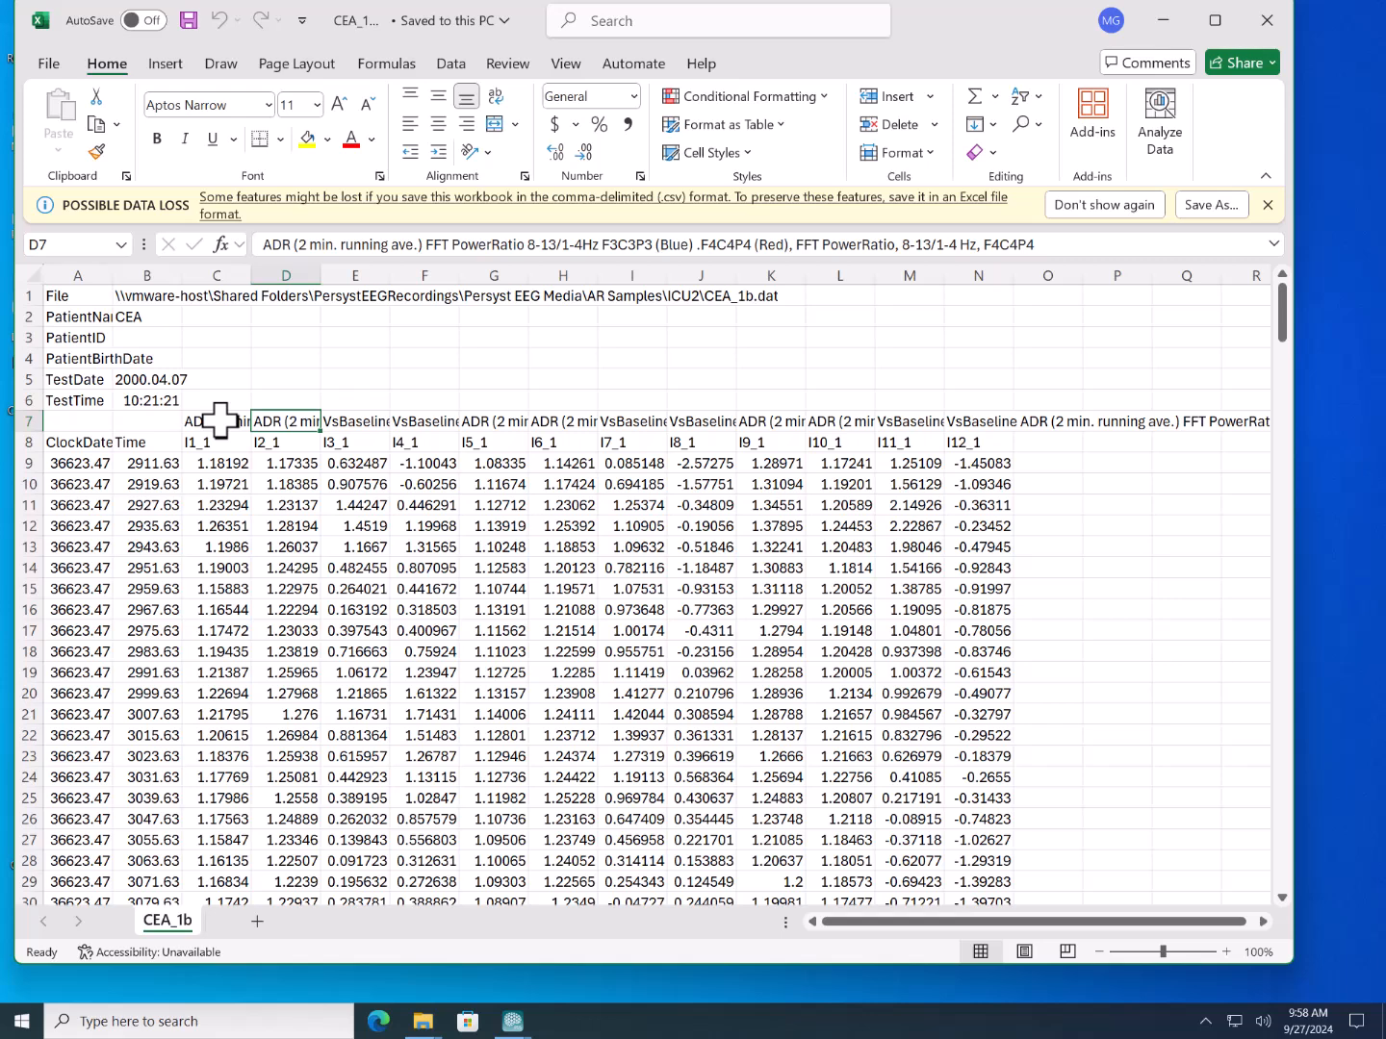
{"action": "key", "text": "Right"}
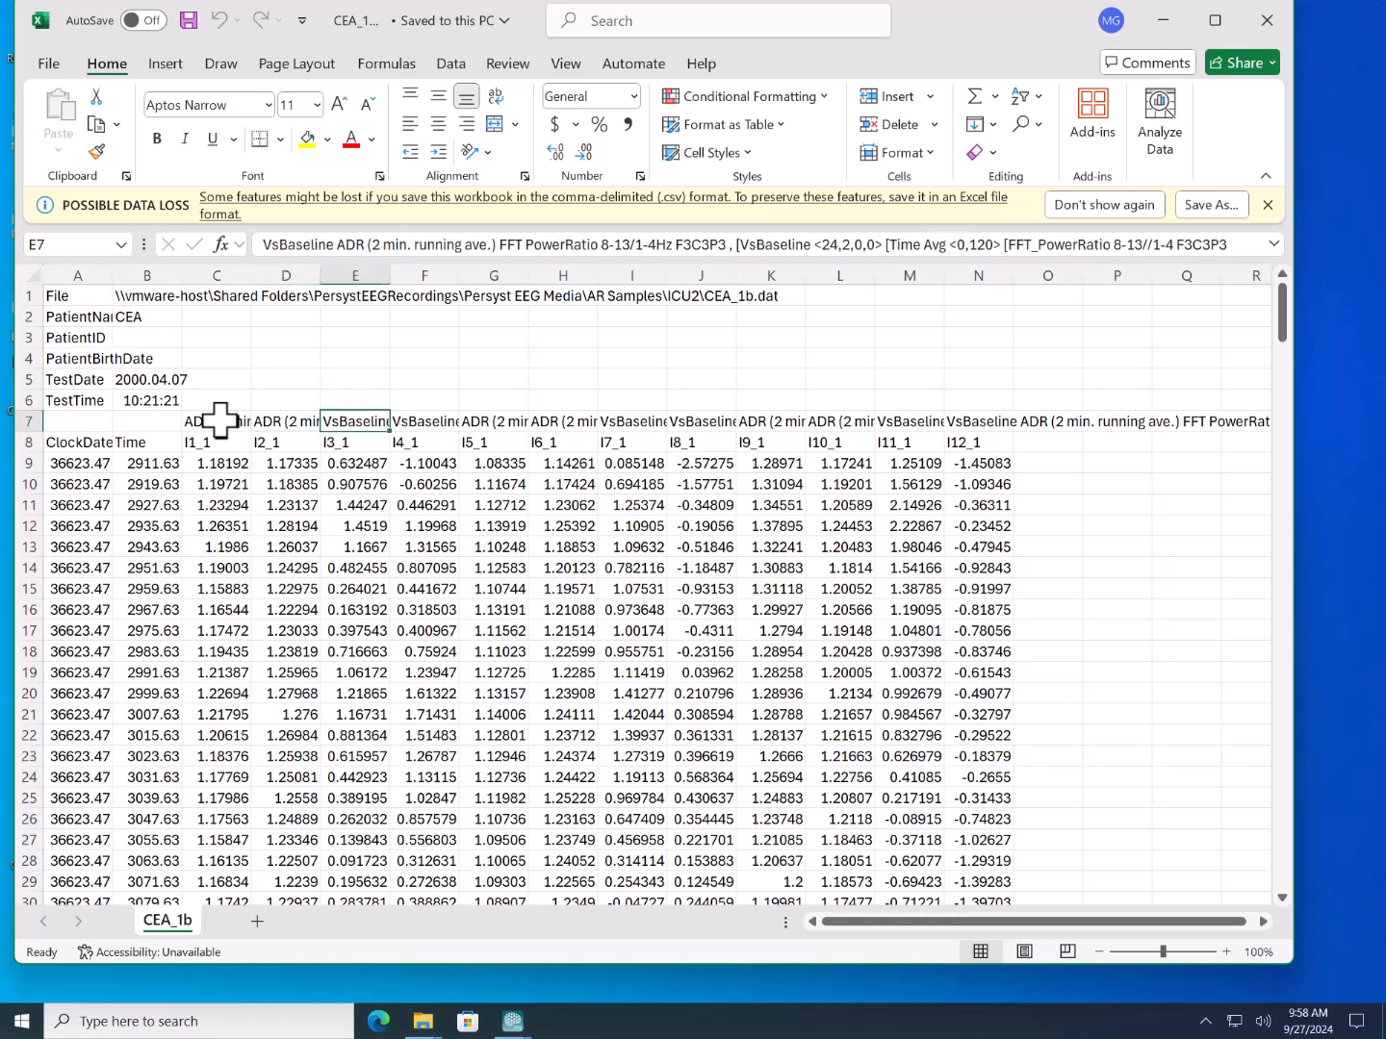
Examine the first exported F3C3P3 and F4C4P4 ADR values and the F3C3P3 VsBaseline value in cells C9, D9 and E9.
{"action": "left_click", "coordinate": [230, 463]}
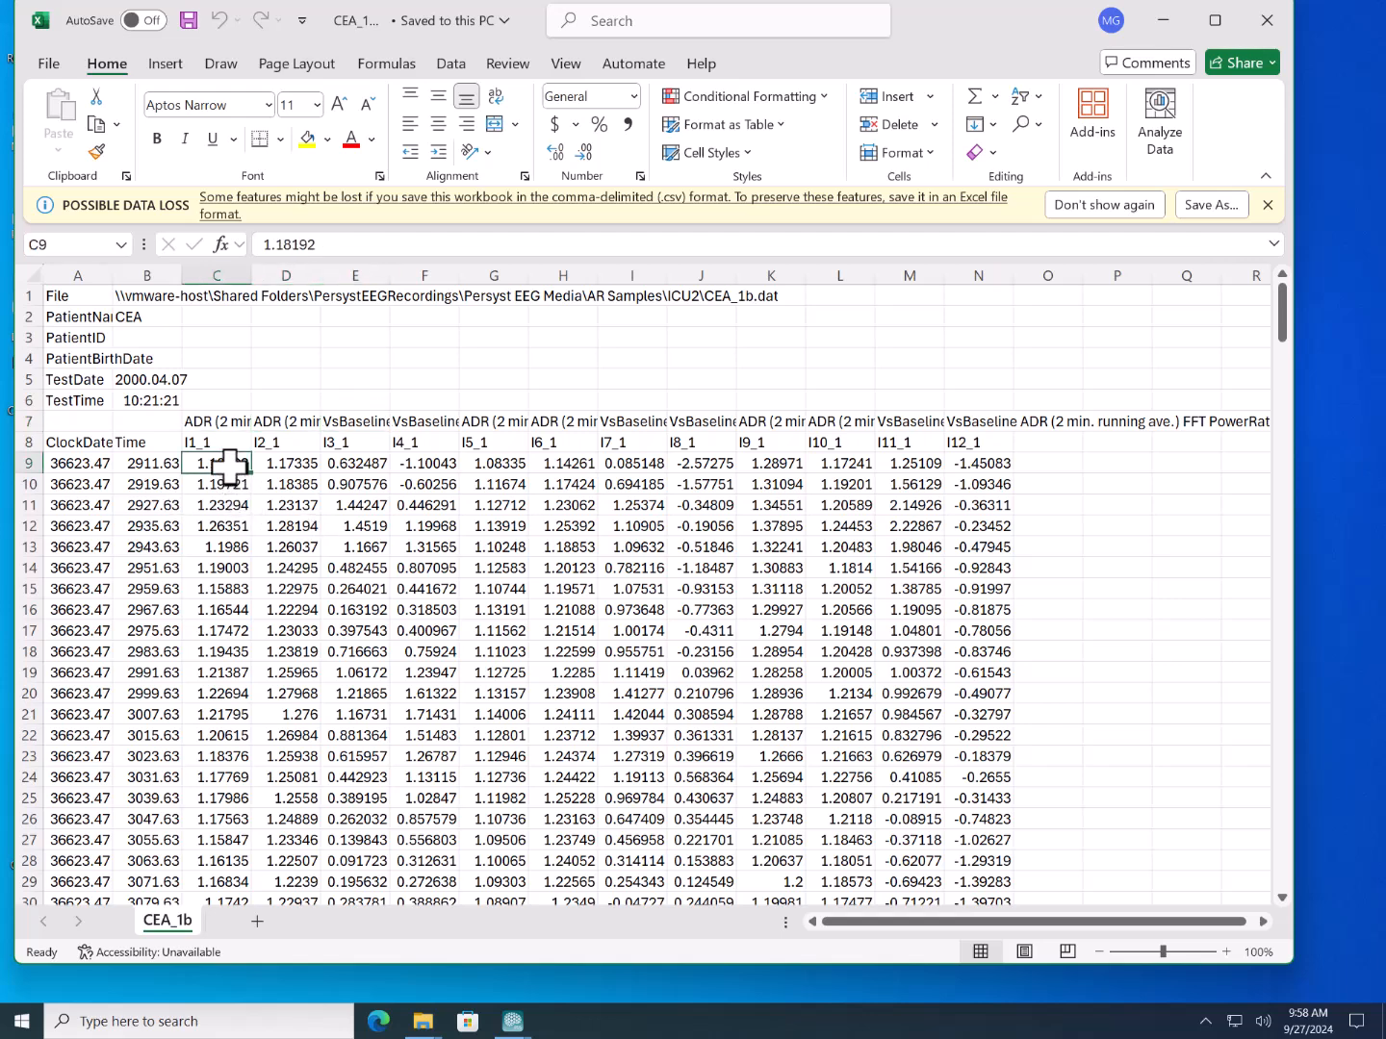
{"action": "left_click", "coordinate": [265, 469]}
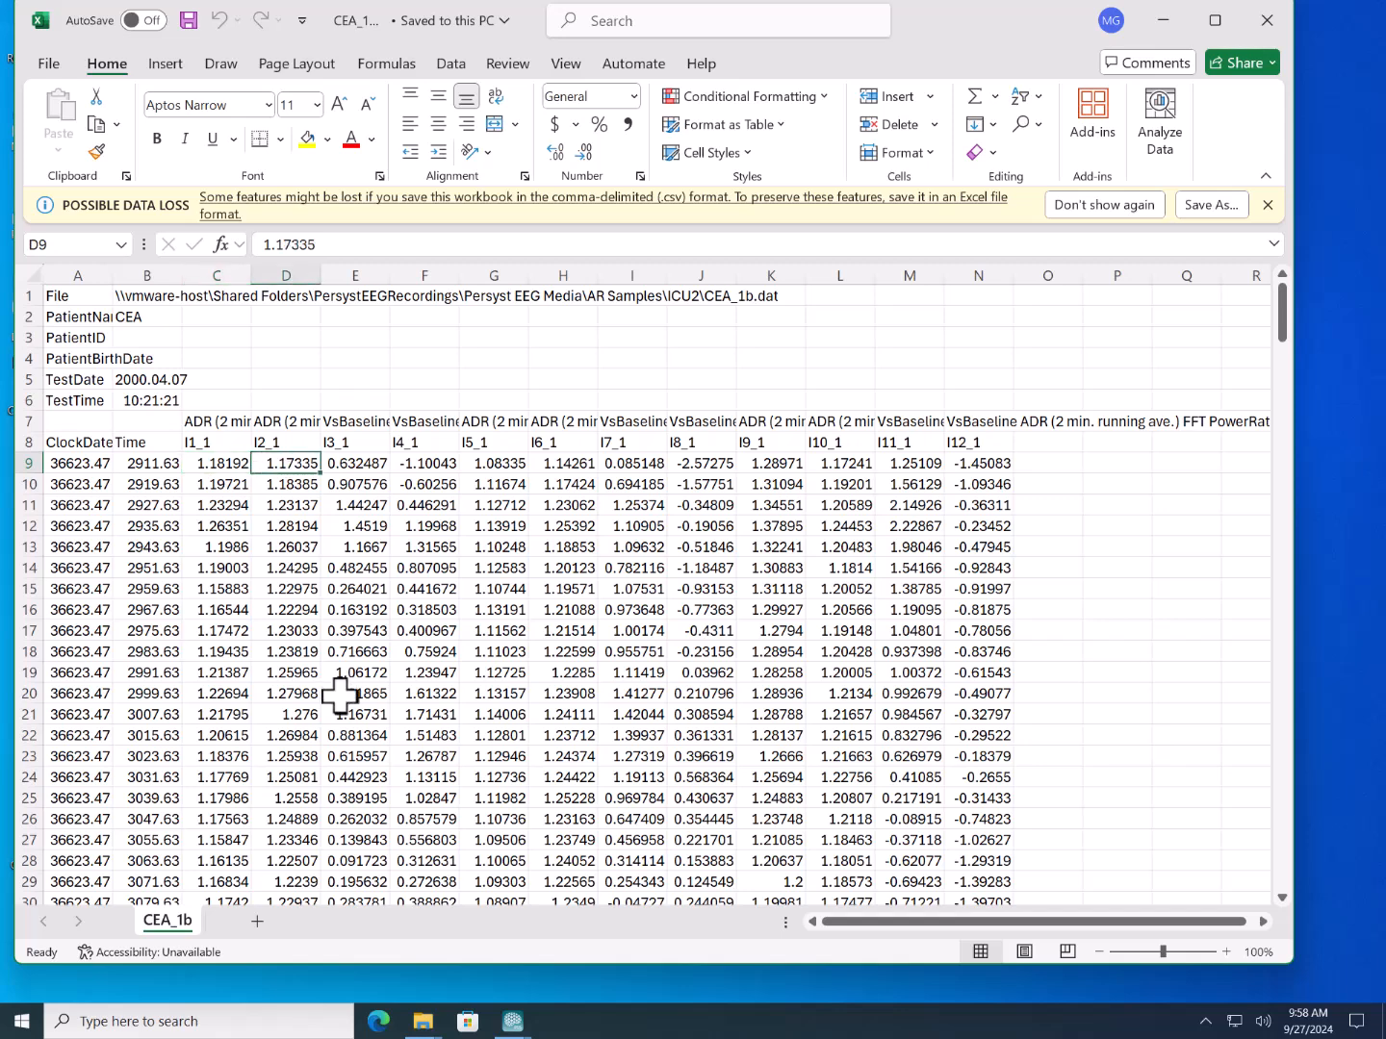
{"action": "left_click", "coordinate": [208, 468]}
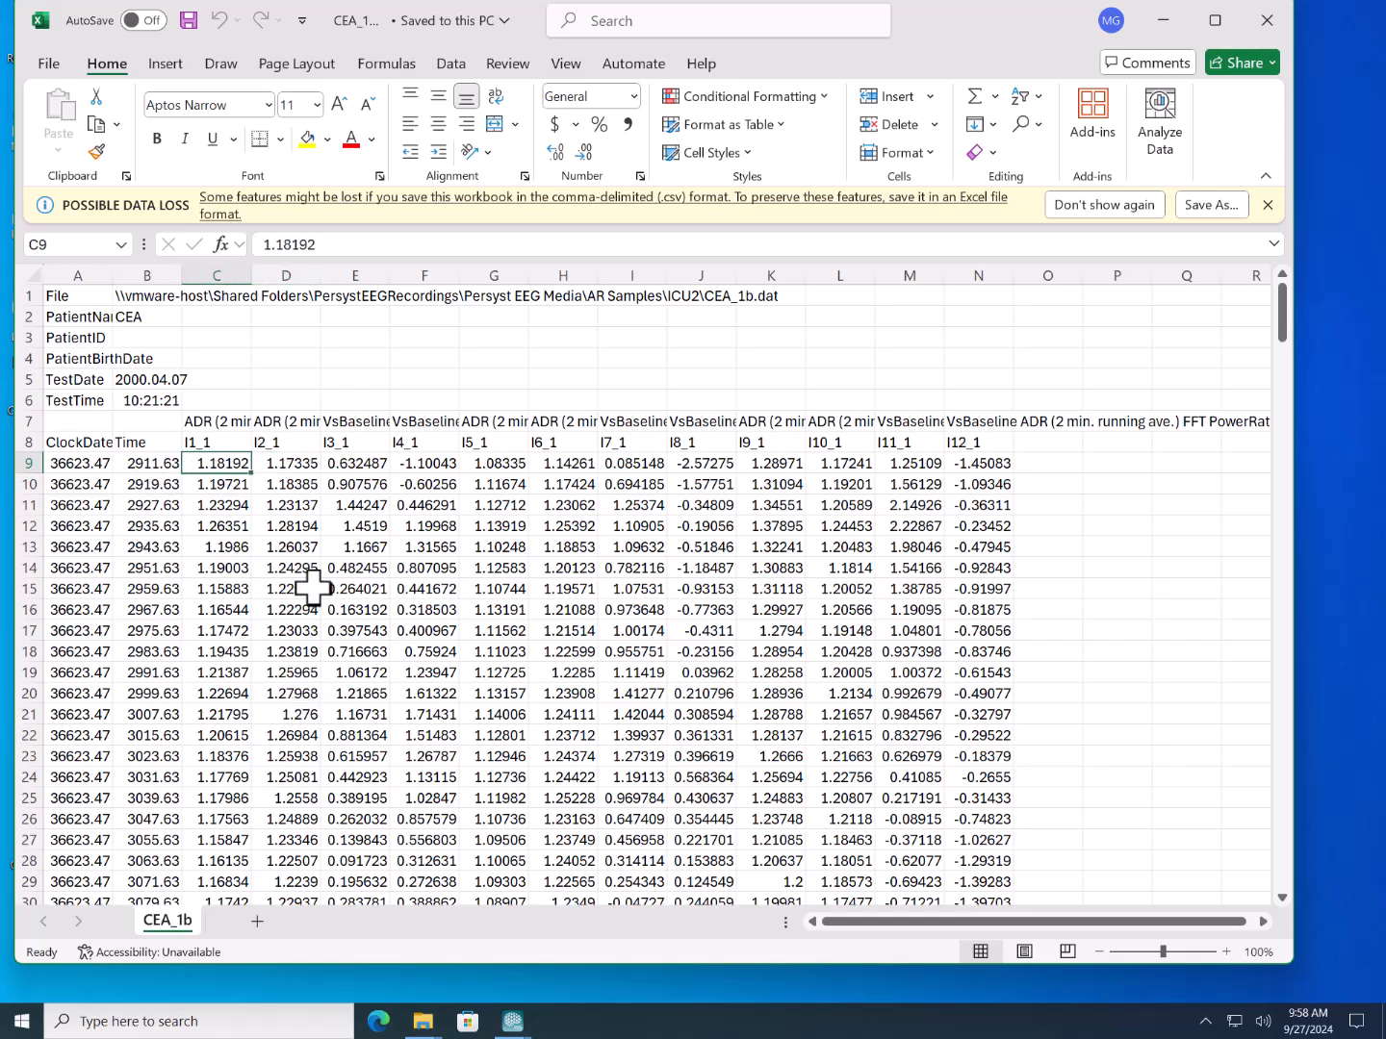
{"action": "left_click", "coordinate": [285, 466]}
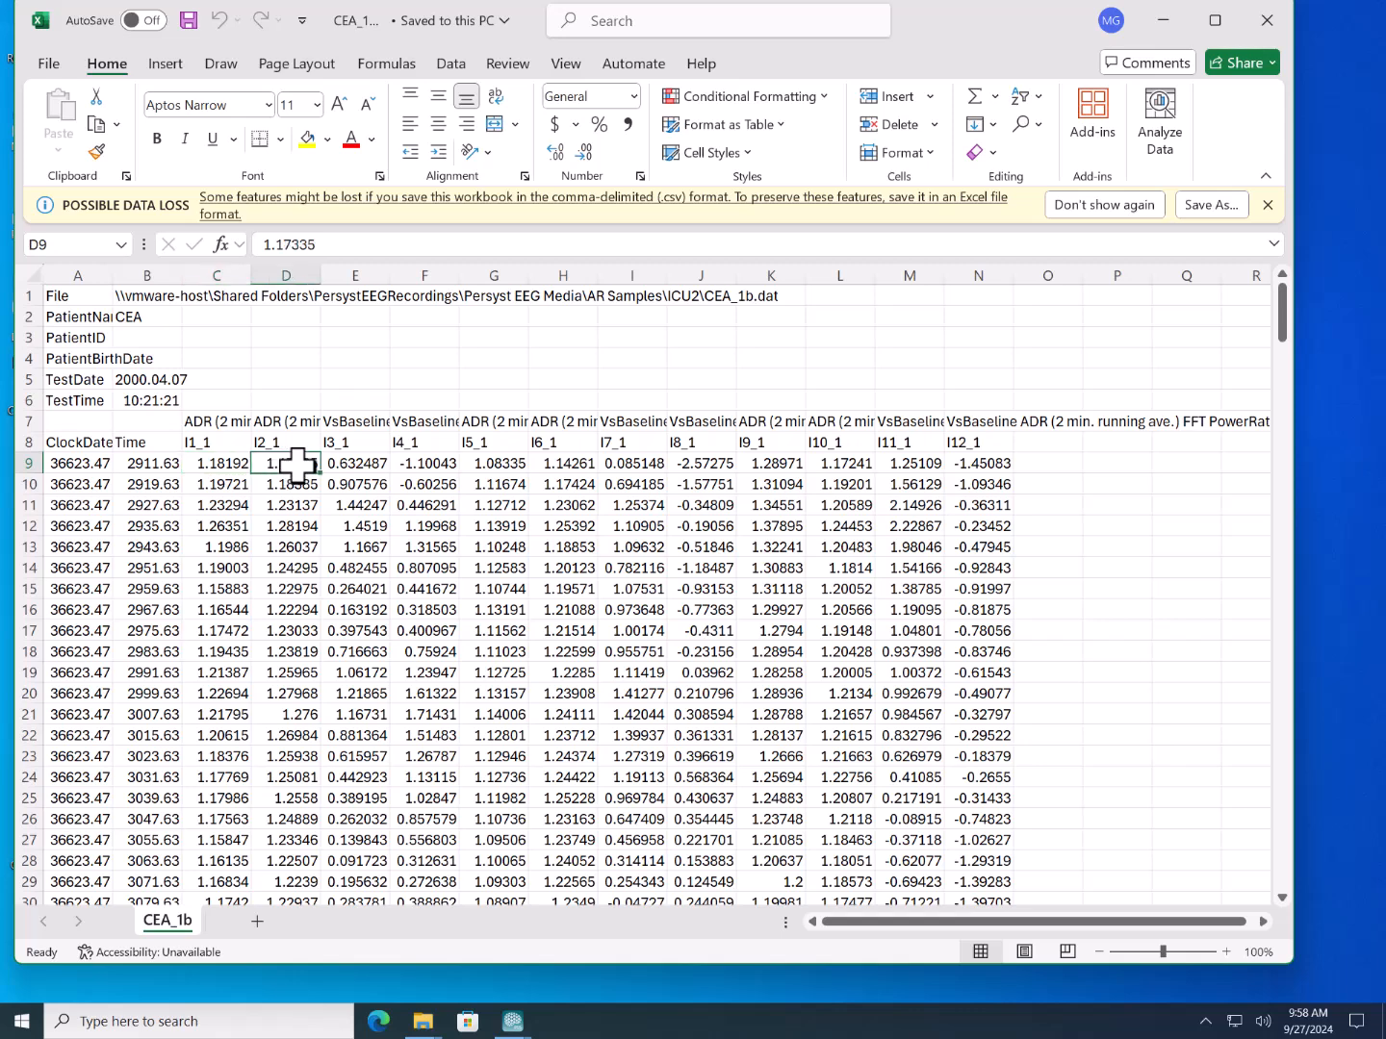
{"action": "left_click", "coordinate": [368, 466]}
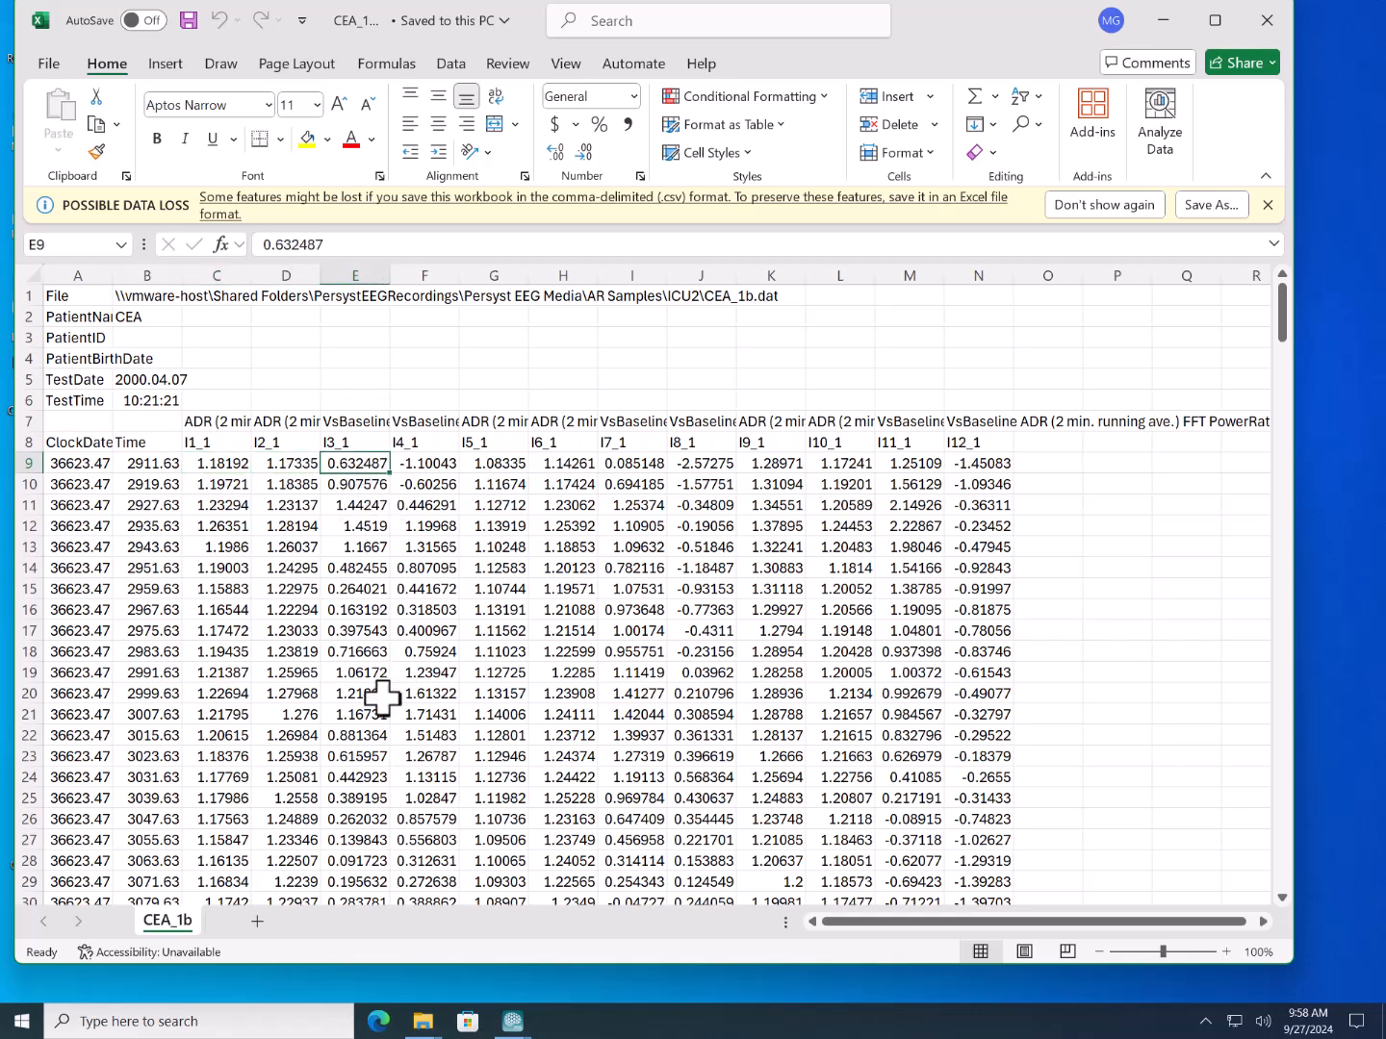
Examine the interval between successive values in the exported Time column, from cell B9 down to B15.
{"action": "left_click", "coordinate": [149, 461]}
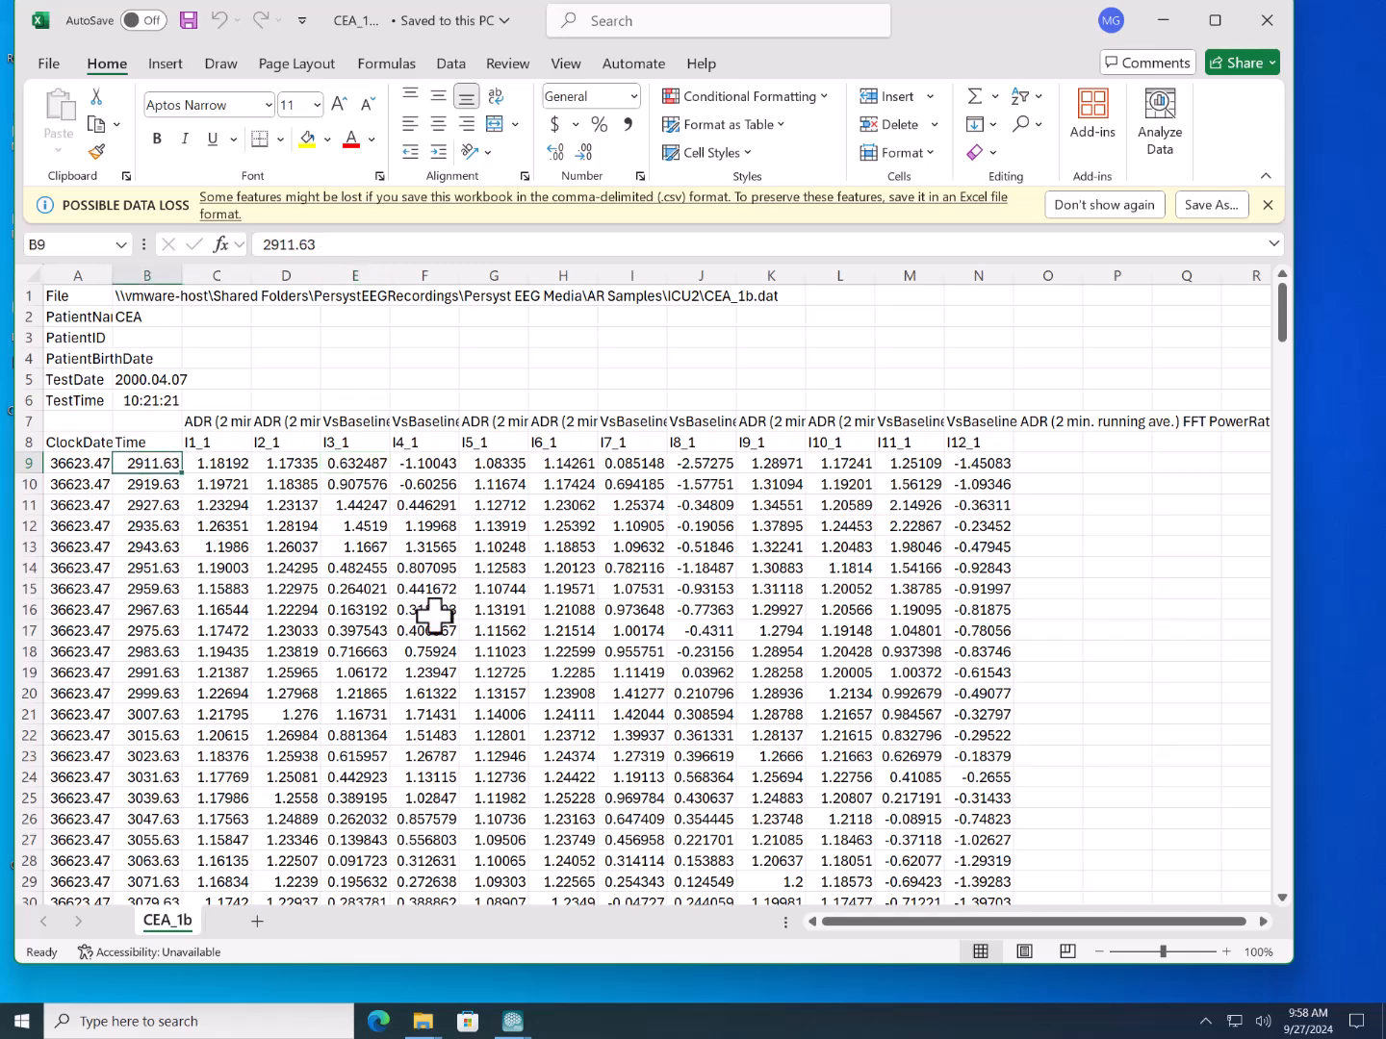
{"action": "left_click", "coordinate": [176, 485]}
{"action": "left_click", "coordinate": [175, 507]}
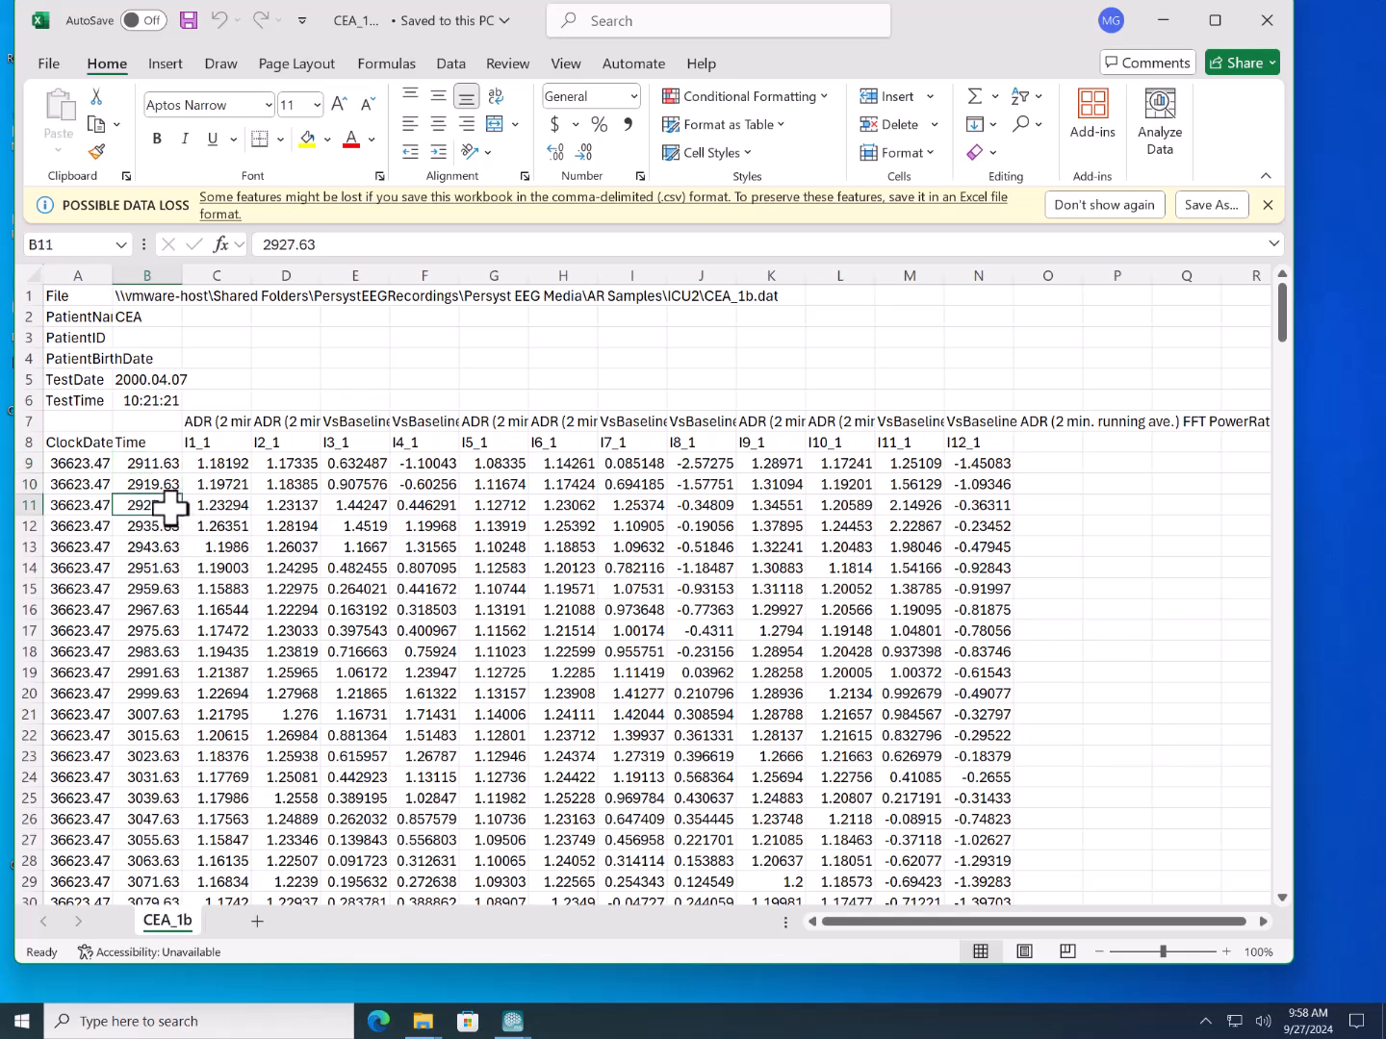
{"action": "left_click", "coordinate": [169, 526]}
{"action": "left_click", "coordinate": [154, 544]}
{"action": "left_click", "coordinate": [157, 568]}
{"action": "left_click", "coordinate": [160, 587]}
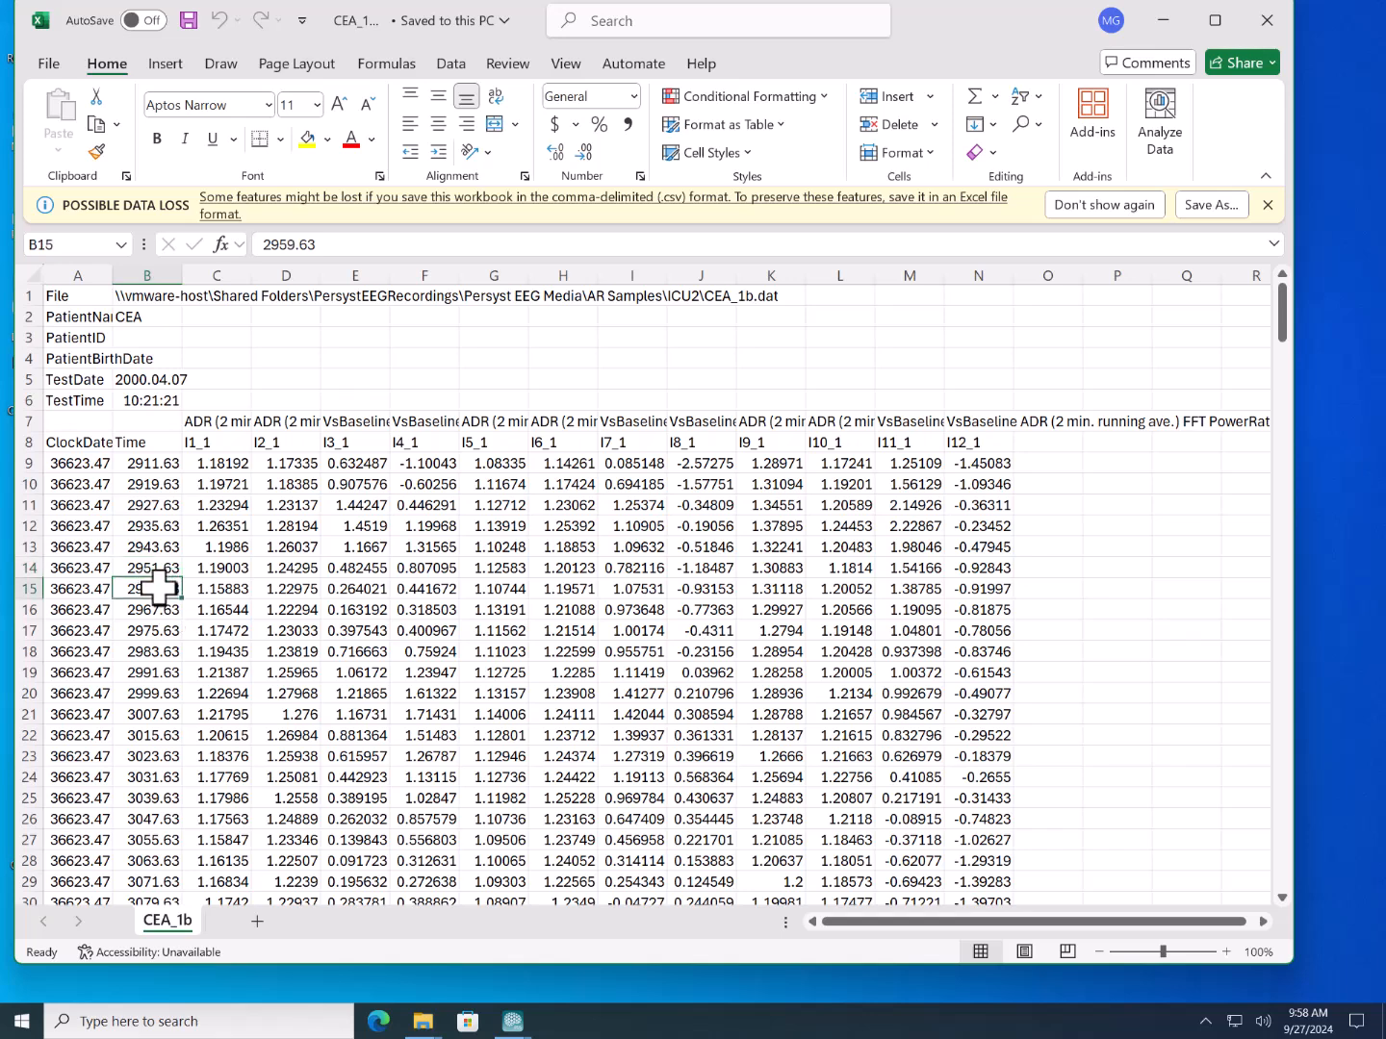
Examine the whole-number and fractional parts of the first ClockDate value in cell A9, leaving the cell unchanged.
{"action": "left_click", "coordinate": [74, 468]}
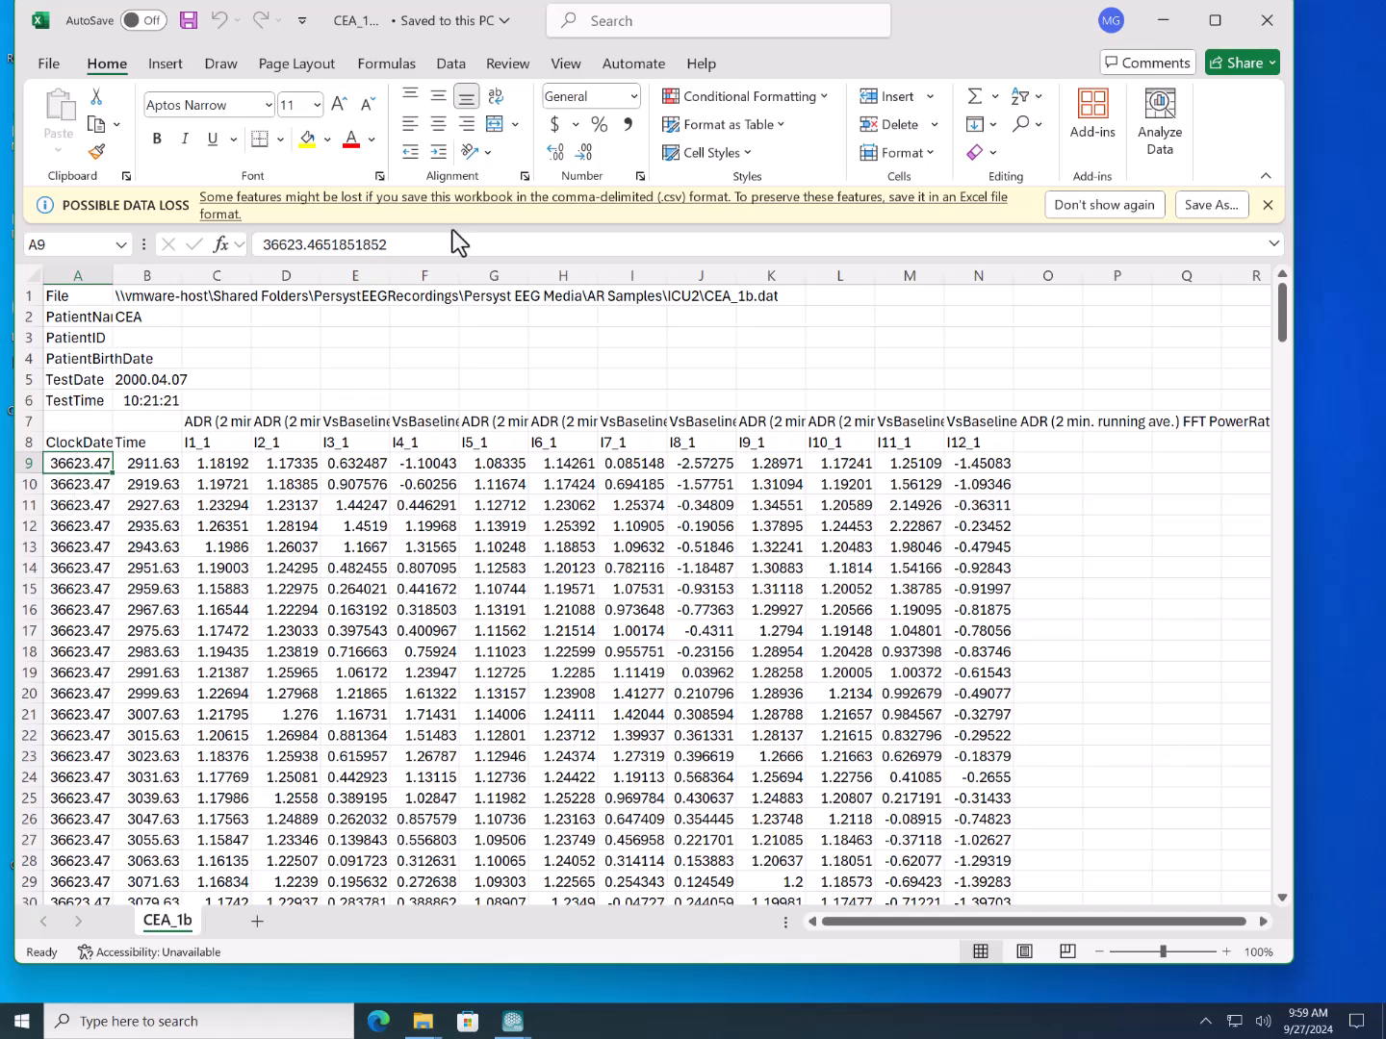
{"action": "left_click_drag", "start_coordinate": [396, 245], "coordinate": [307, 244]}
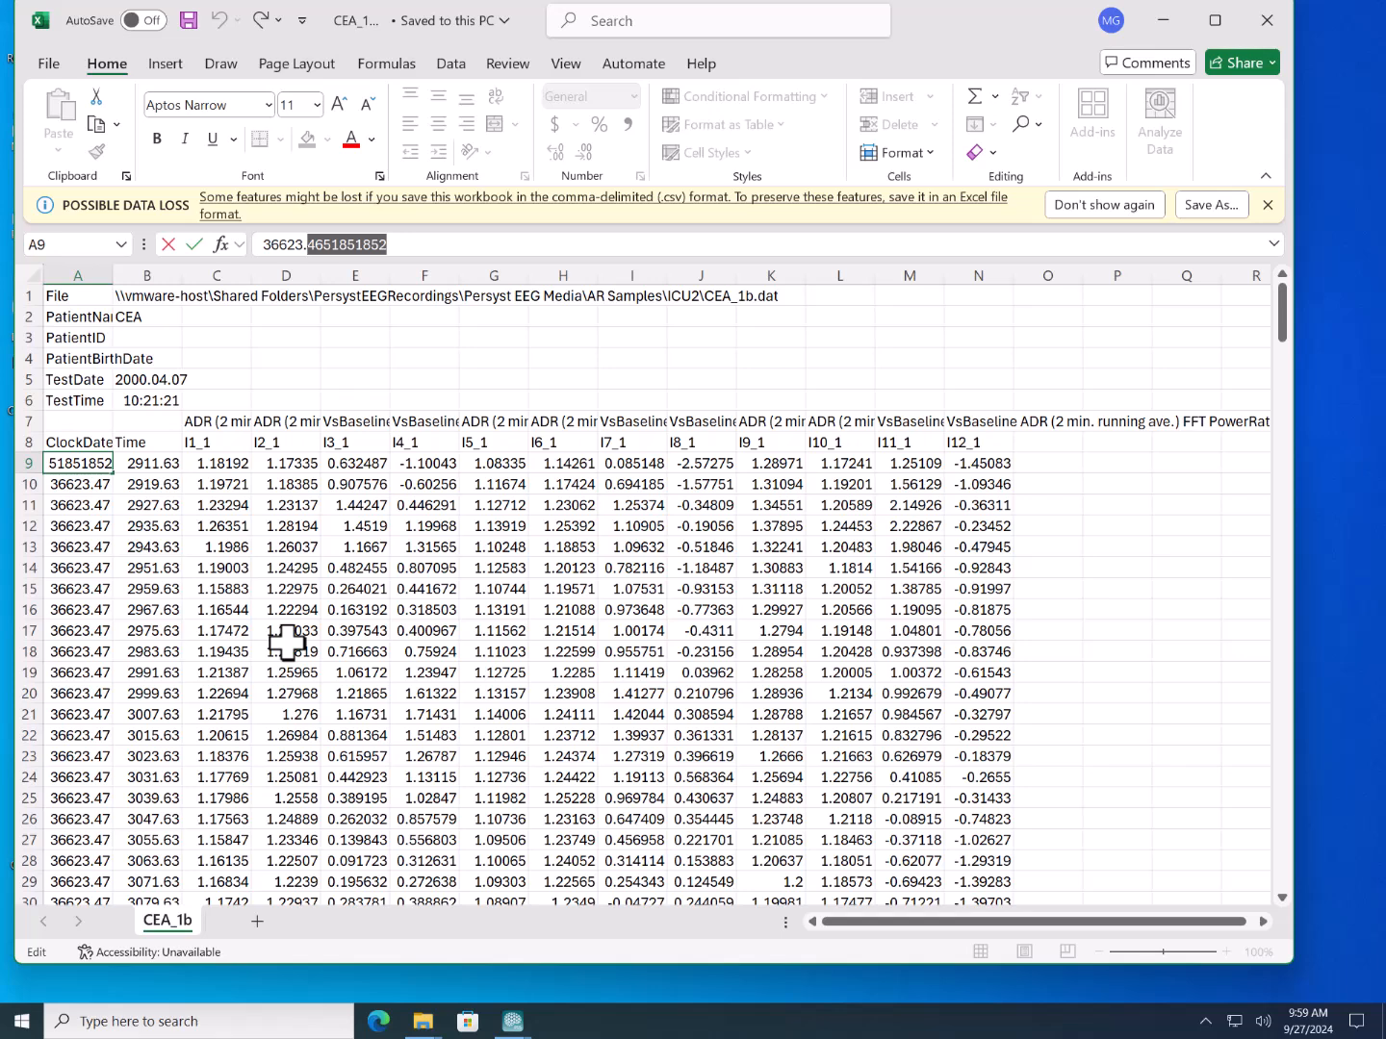
{"action": "left_click_drag", "start_coordinate": [294, 246], "coordinate": [264, 246]}
{"action": "left_click", "coordinate": [326, 523]}
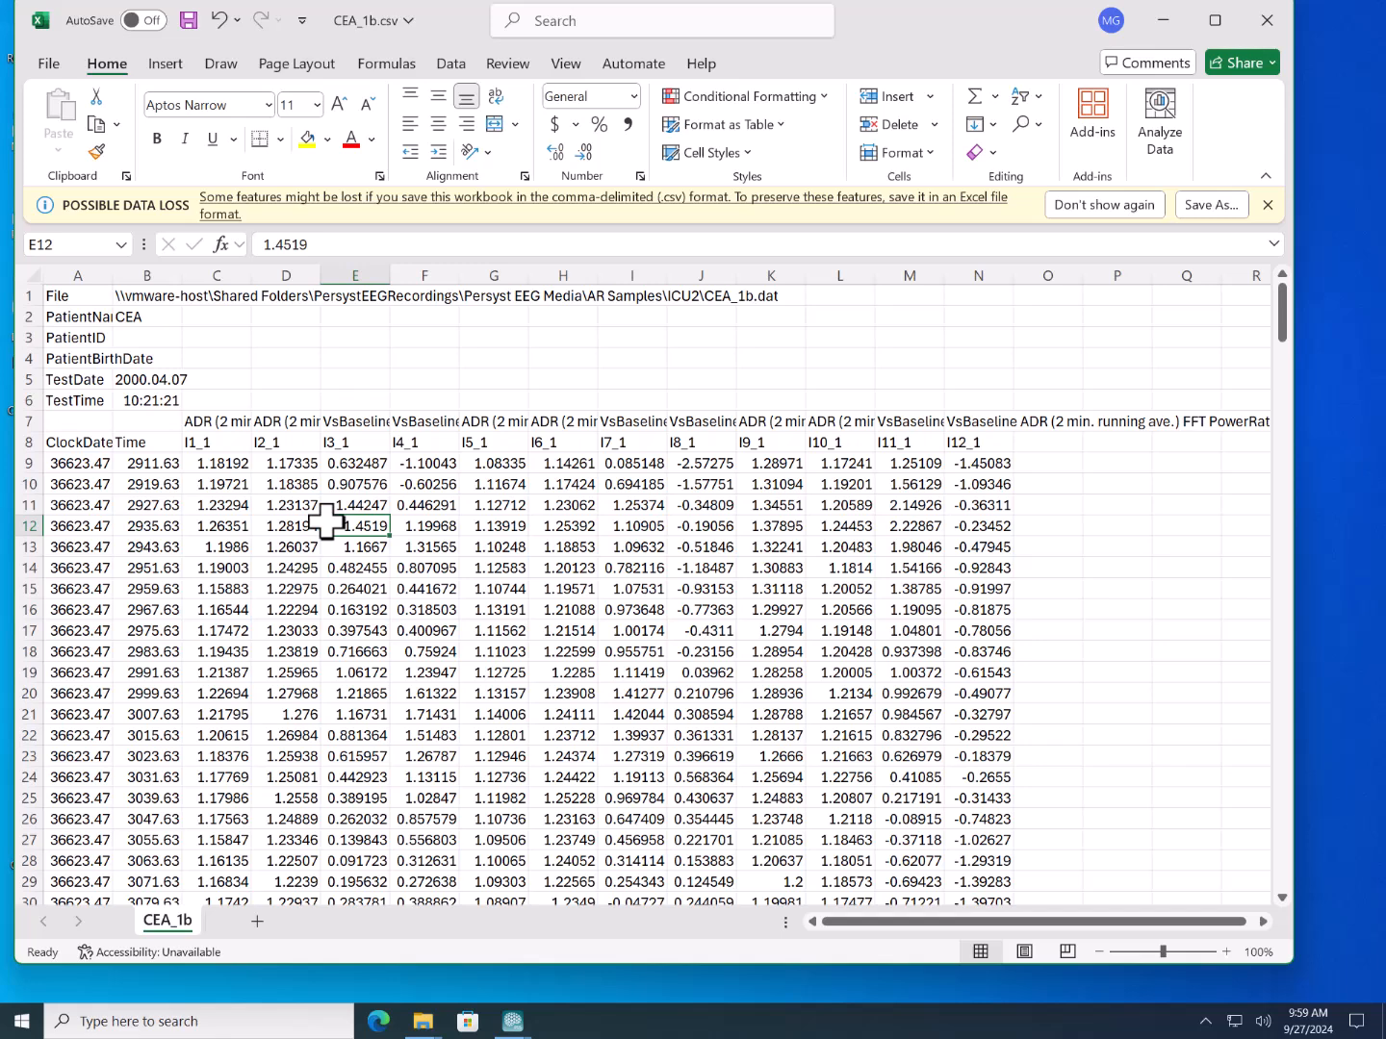
{"action": "left_click", "coordinate": [385, 463]}
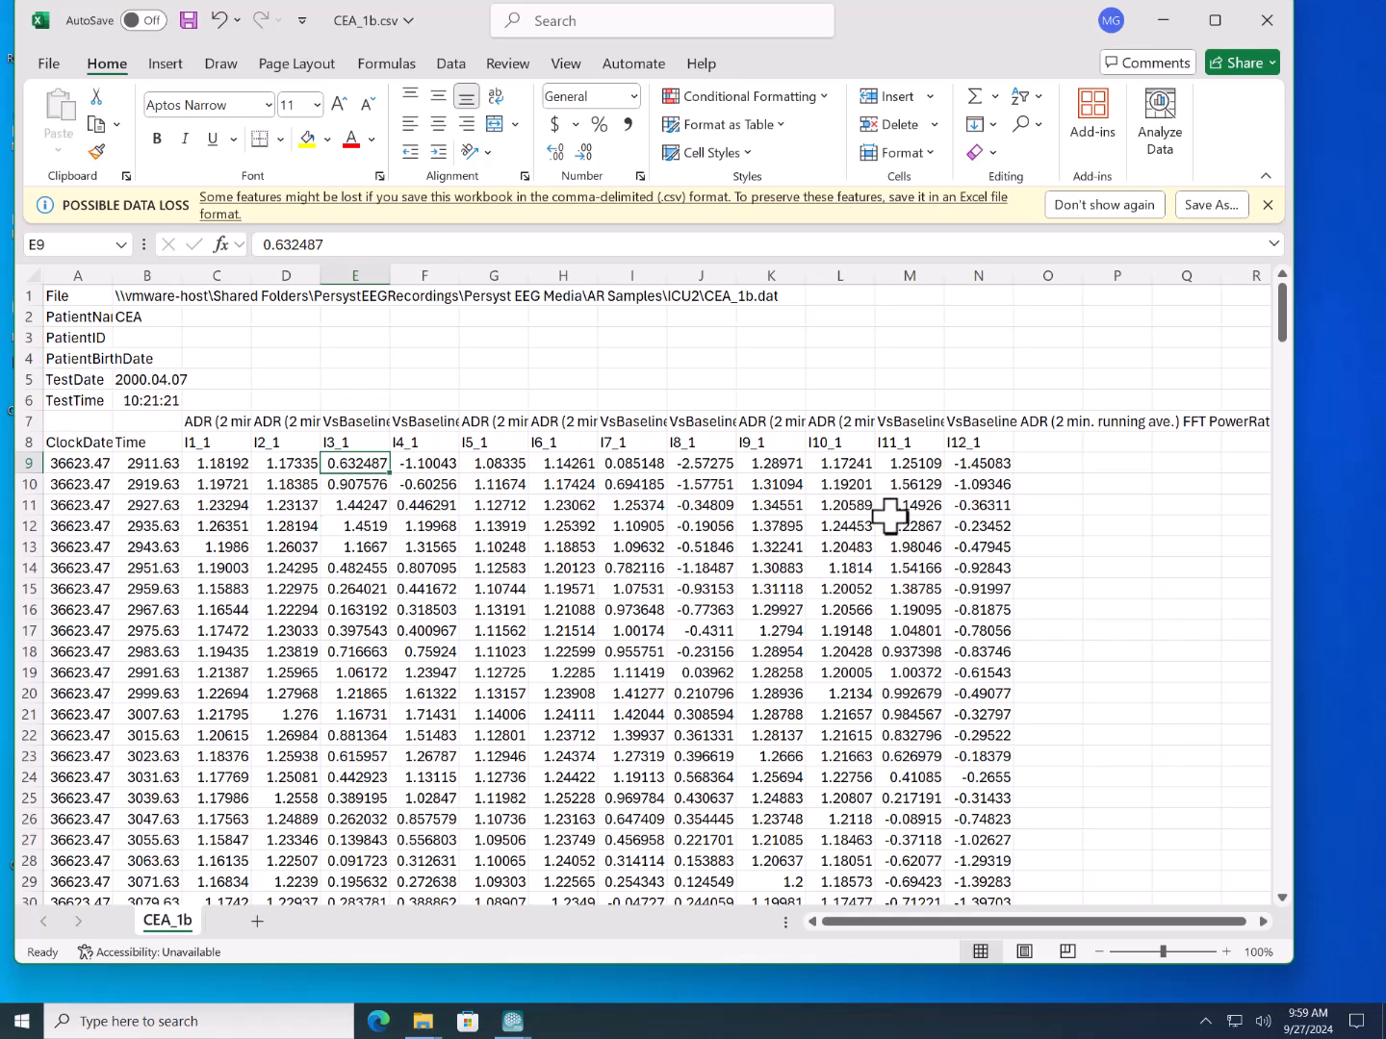
Minimize Excel and switch to the Persyst window with the Neo10 recording.
{"action": "left_click", "coordinate": [1164, 21]}
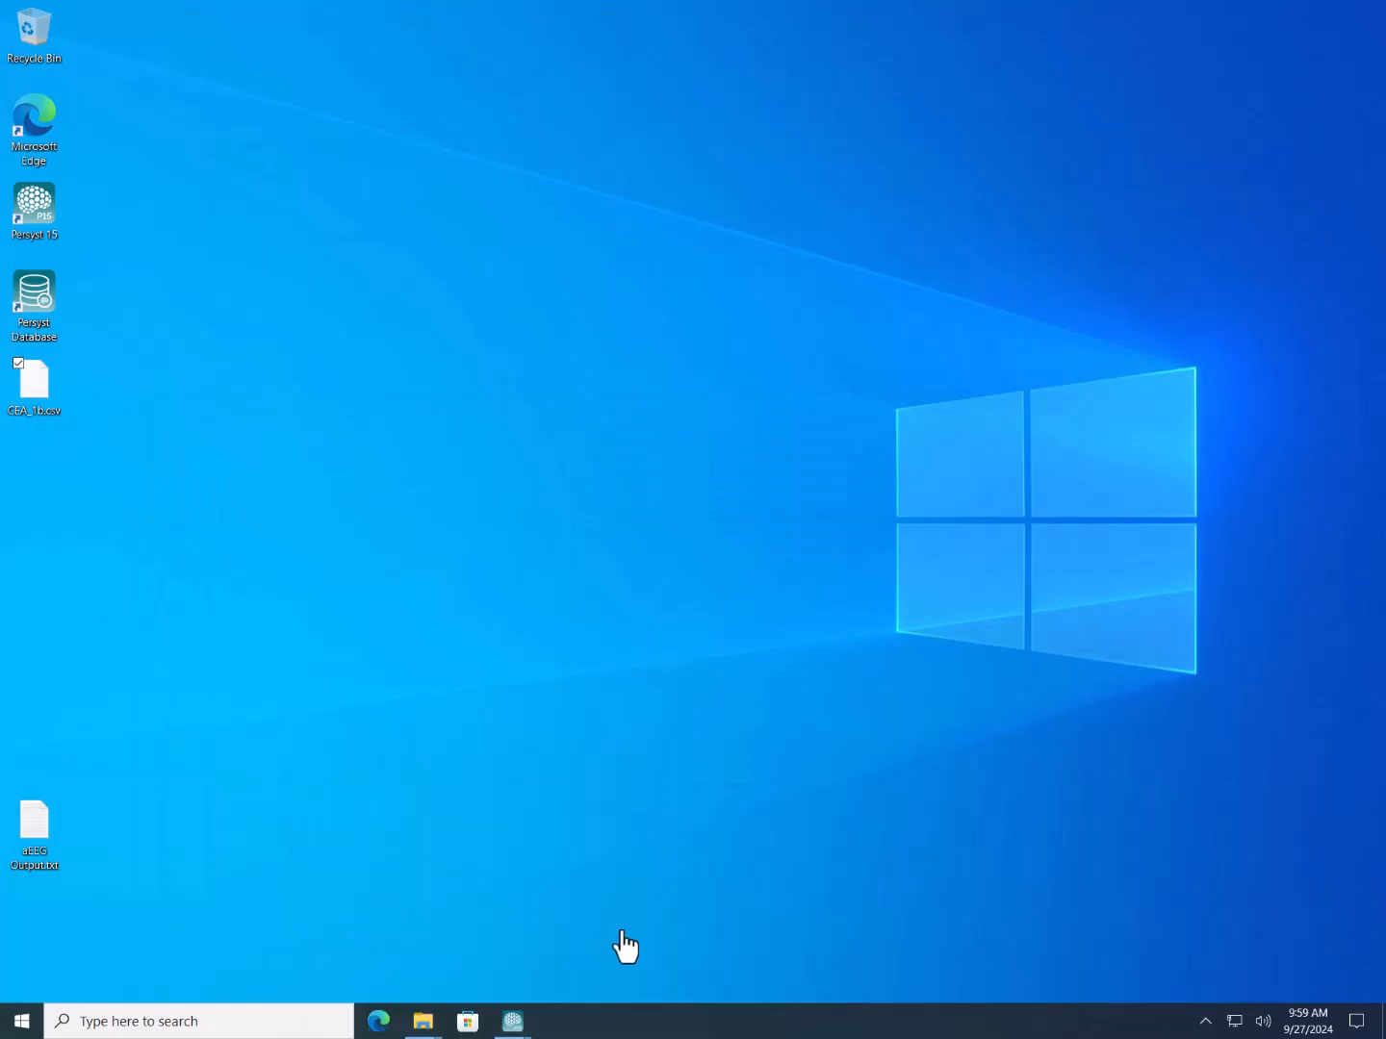
{"action": "mouse_move", "coordinate": [512, 1021]}
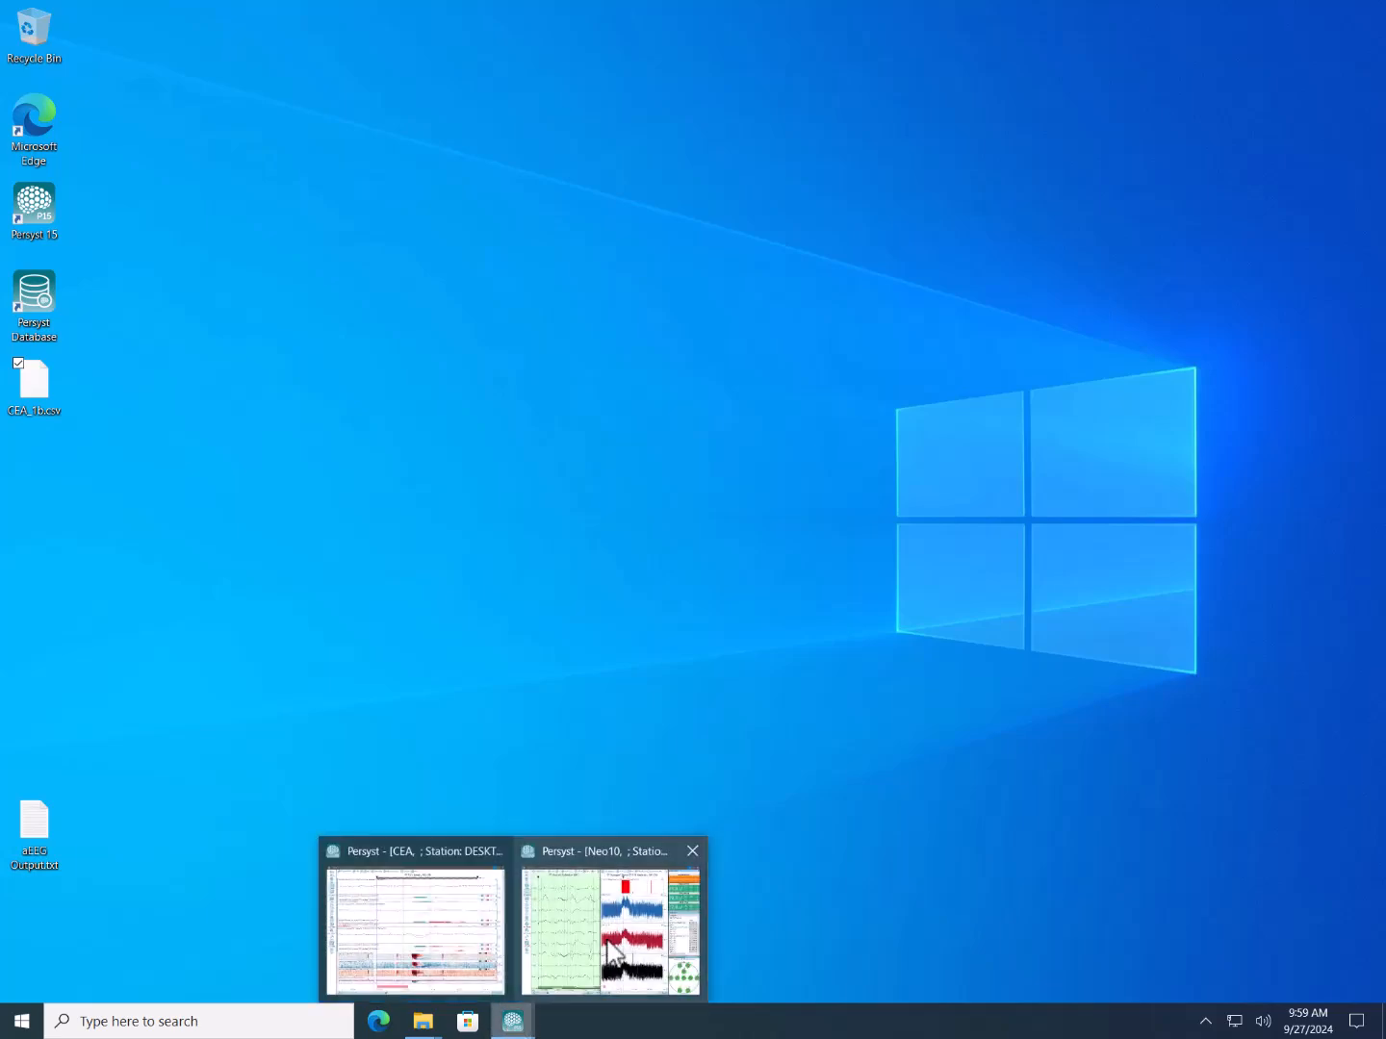
{"action": "left_click", "coordinate": [628, 941]}
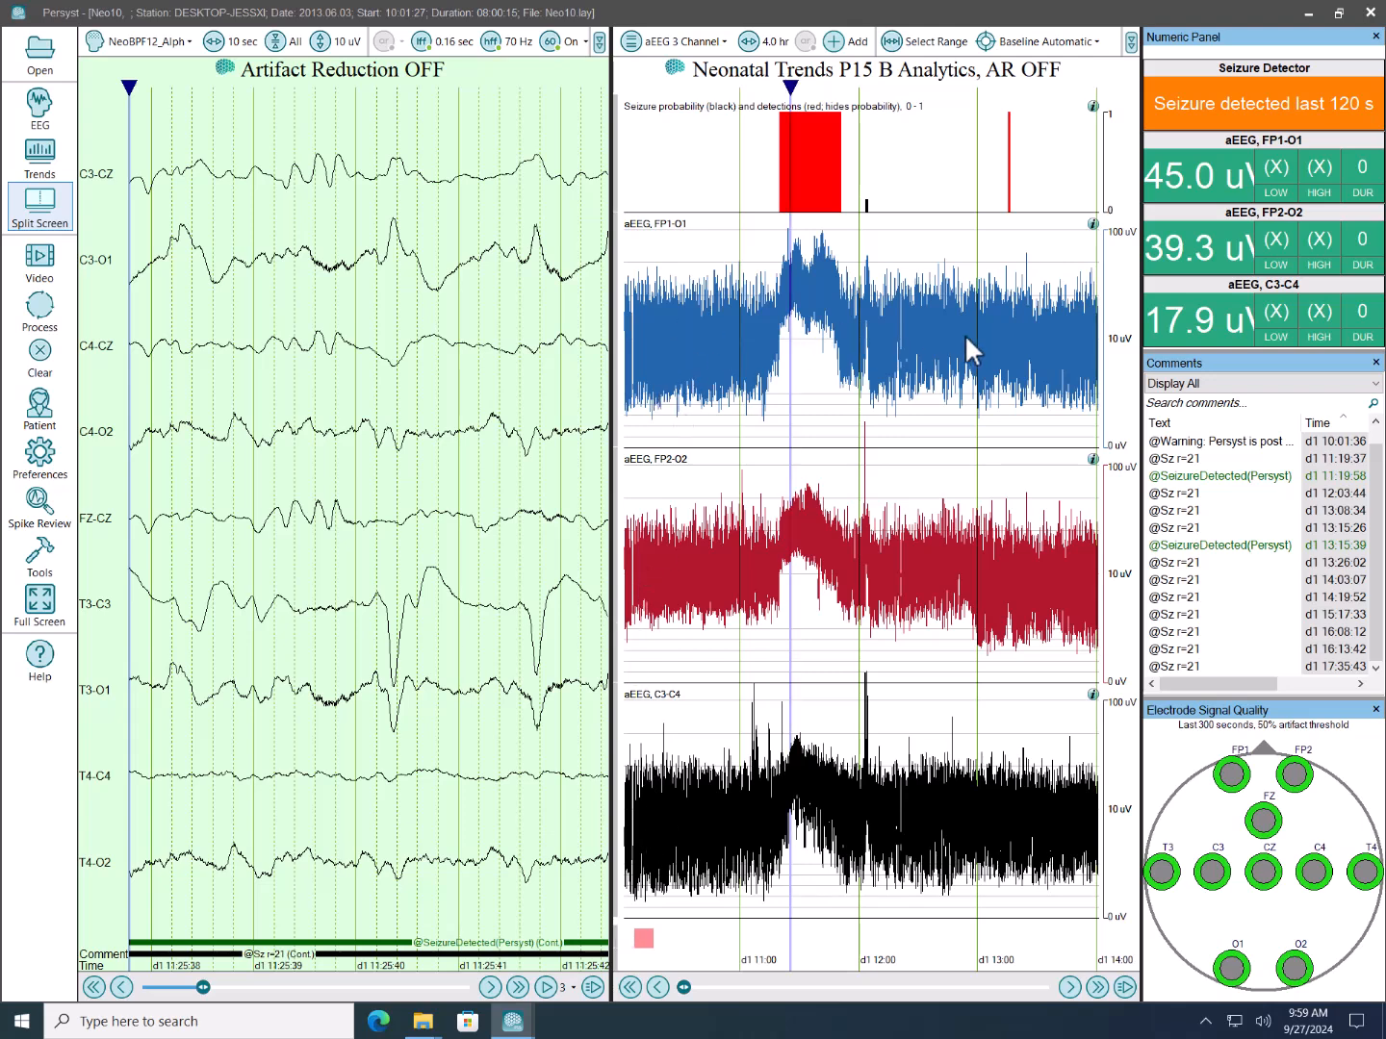
Set the Neo10 trend display duration to 60 sec, around 11:25:38.
{"action": "left_click", "coordinate": [775, 42]}
{"action": "left_click_drag", "start_coordinate": [674, 126], "coordinate": [688, 262]}
{"action": "left_click", "coordinate": [857, 295]}
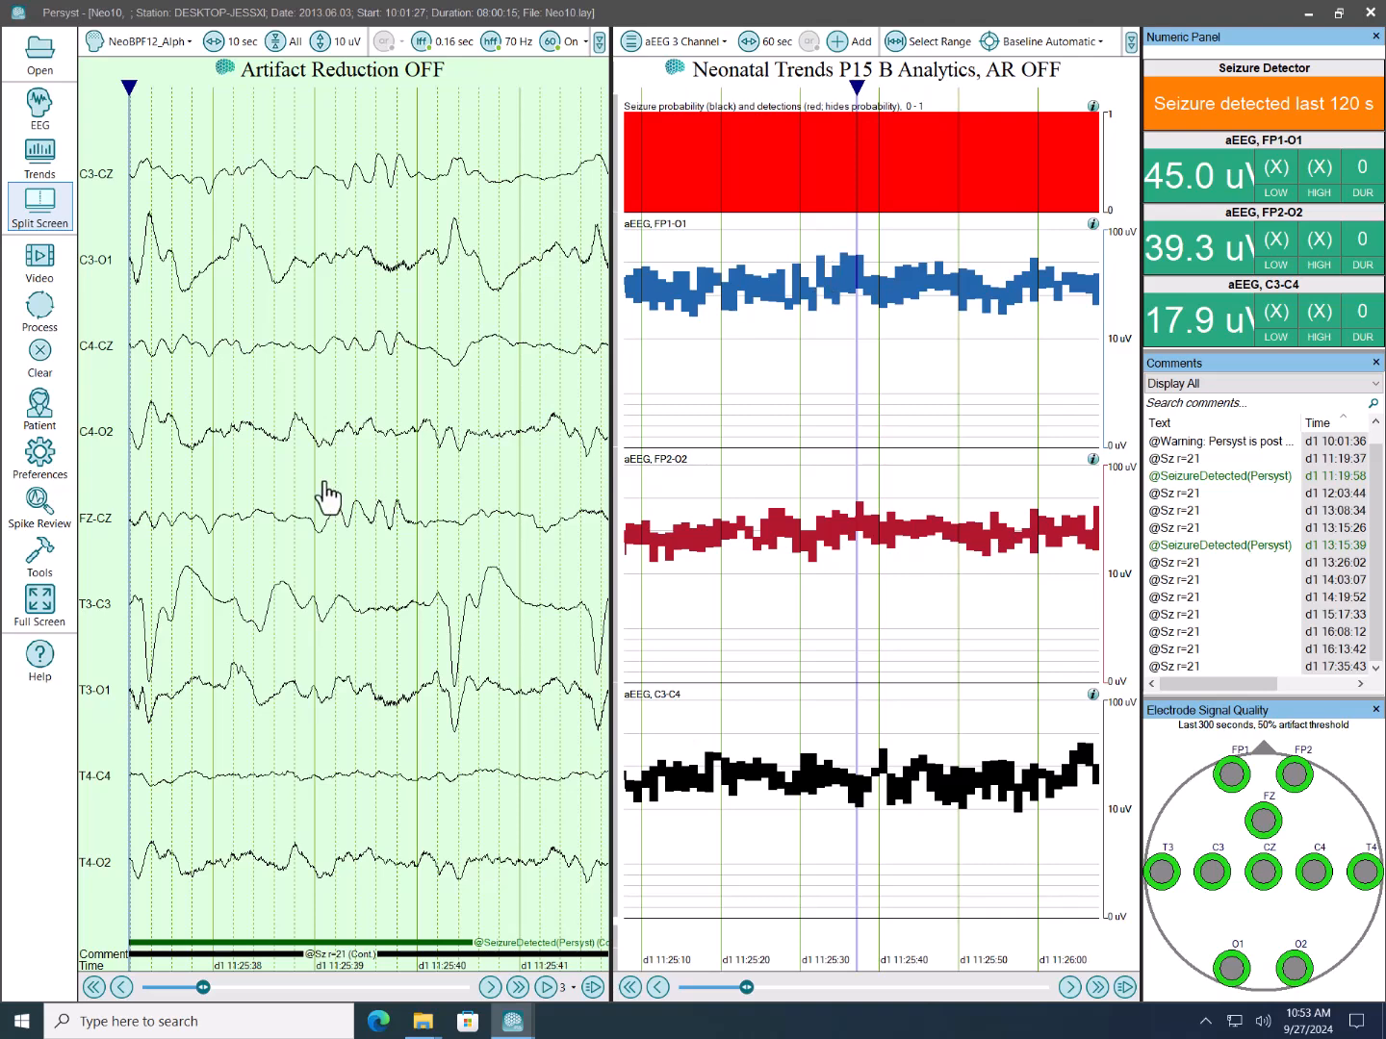
Read the Trend Type: aEEG topic in the Trending section of the user's guide, and close the guide.
{"action": "left_click", "coordinate": [59, 662]}
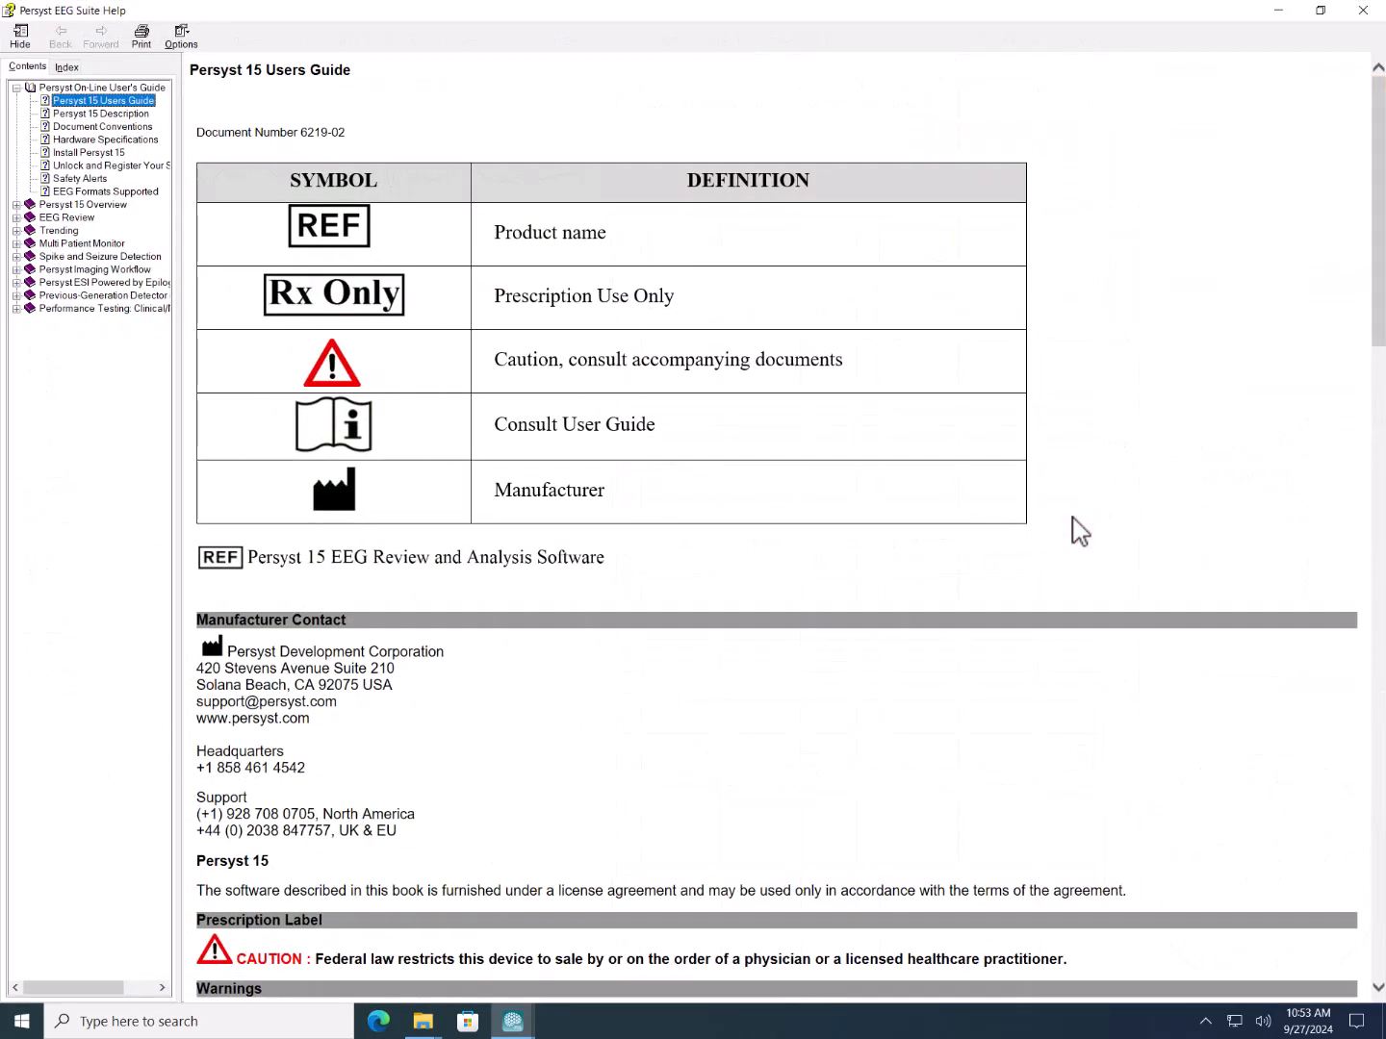
{"action": "left_click", "coordinate": [14, 218]}
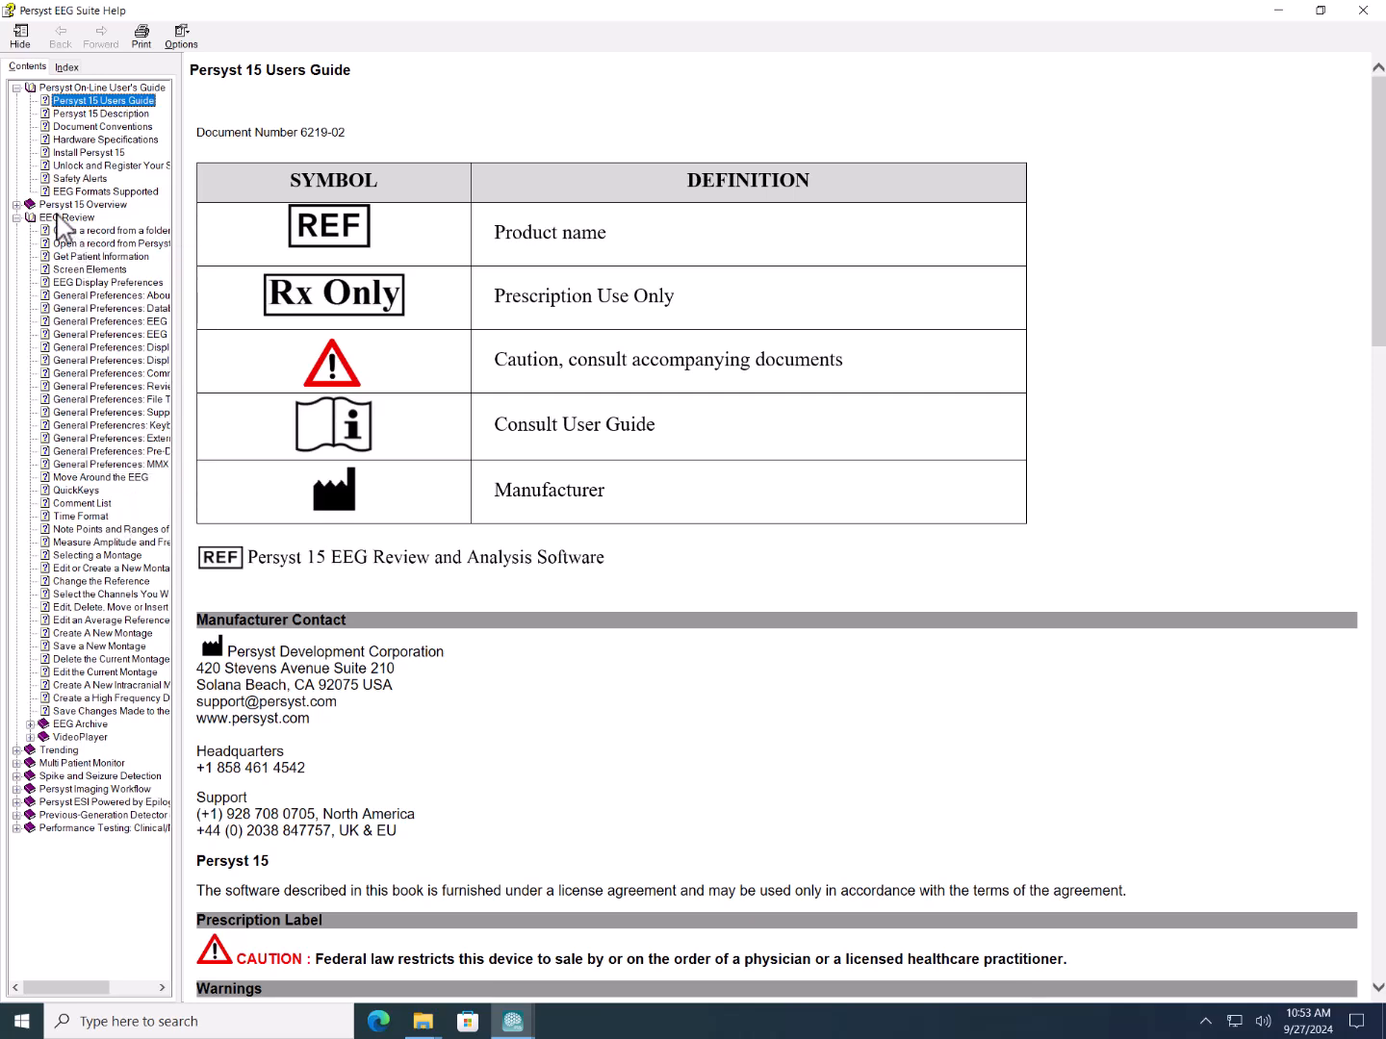
{"action": "left_click", "coordinate": [15, 748]}
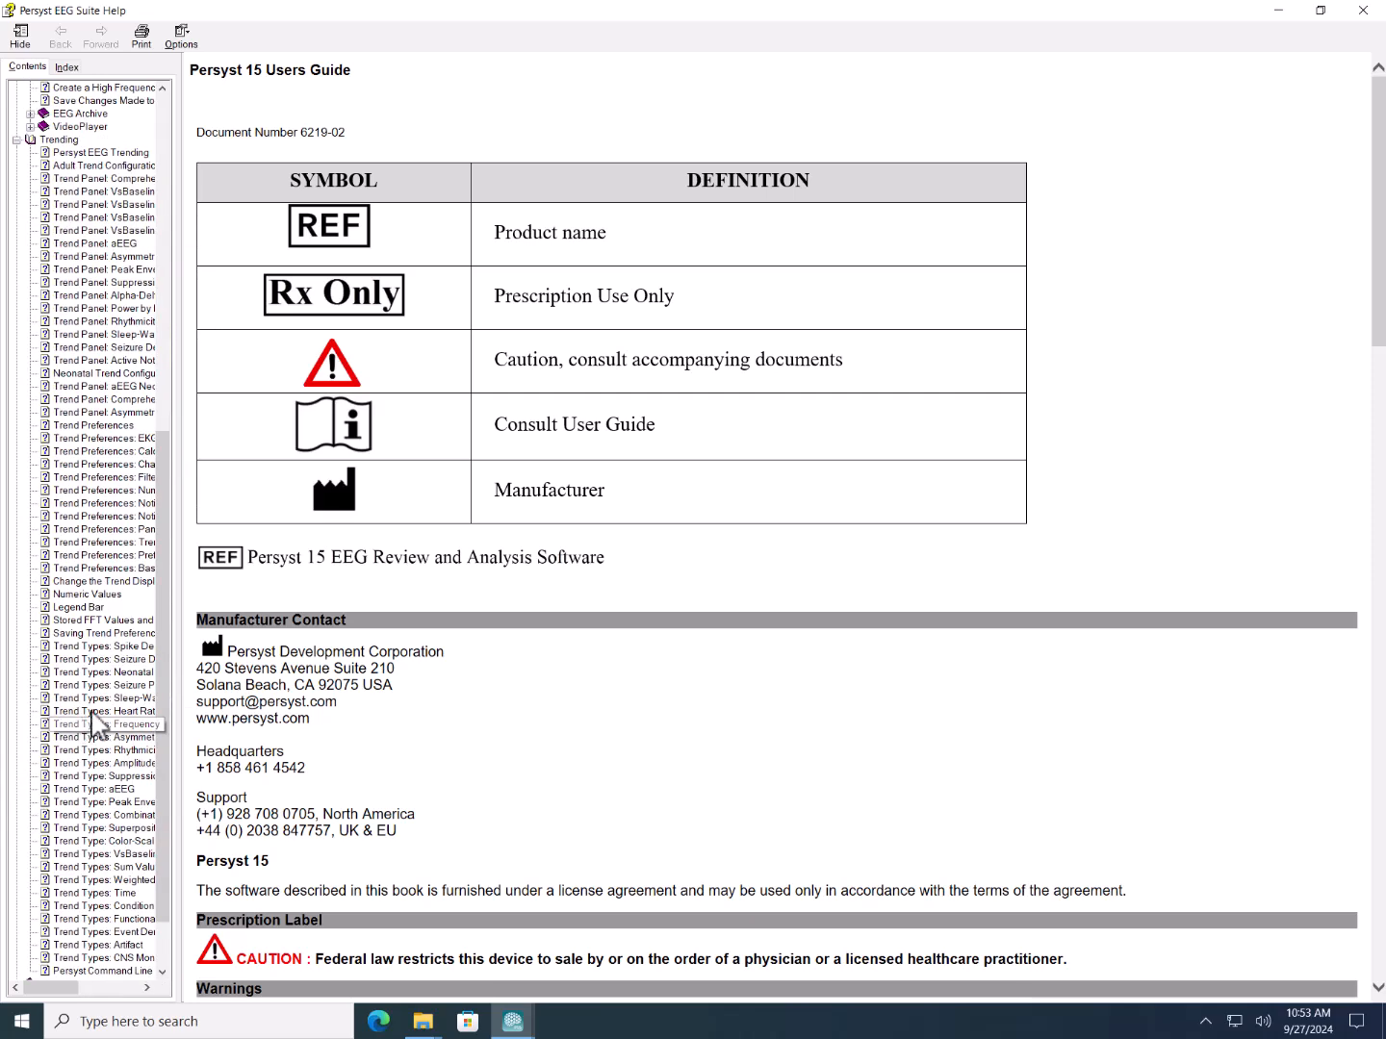
{"action": "left_click", "coordinate": [90, 748]}
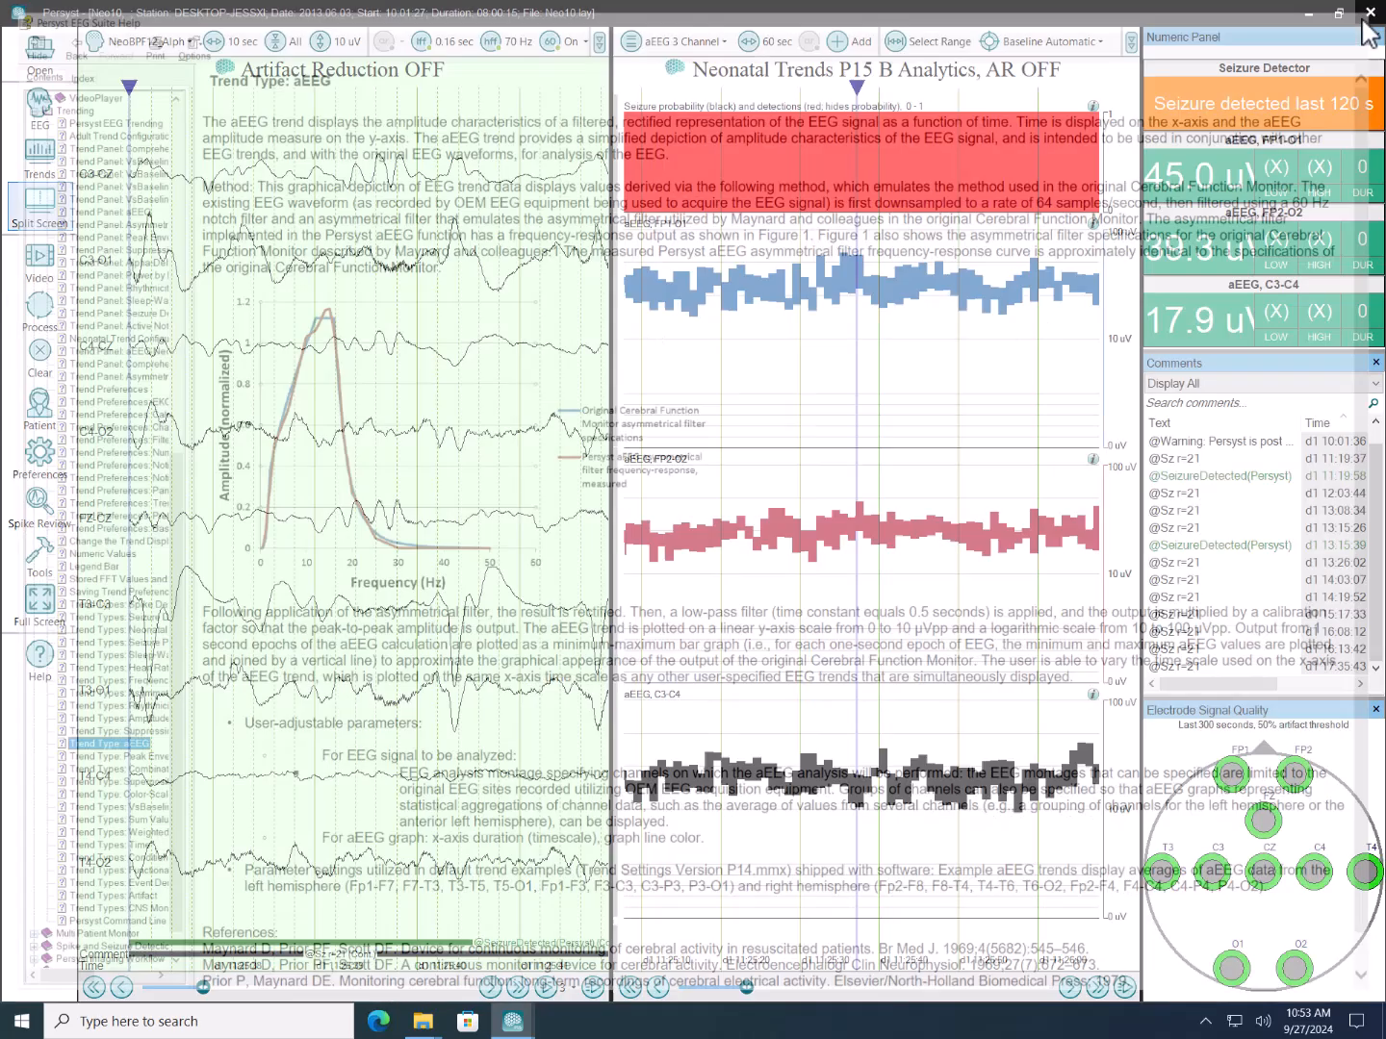
{"action": "left_click", "coordinate": [1362, 10]}
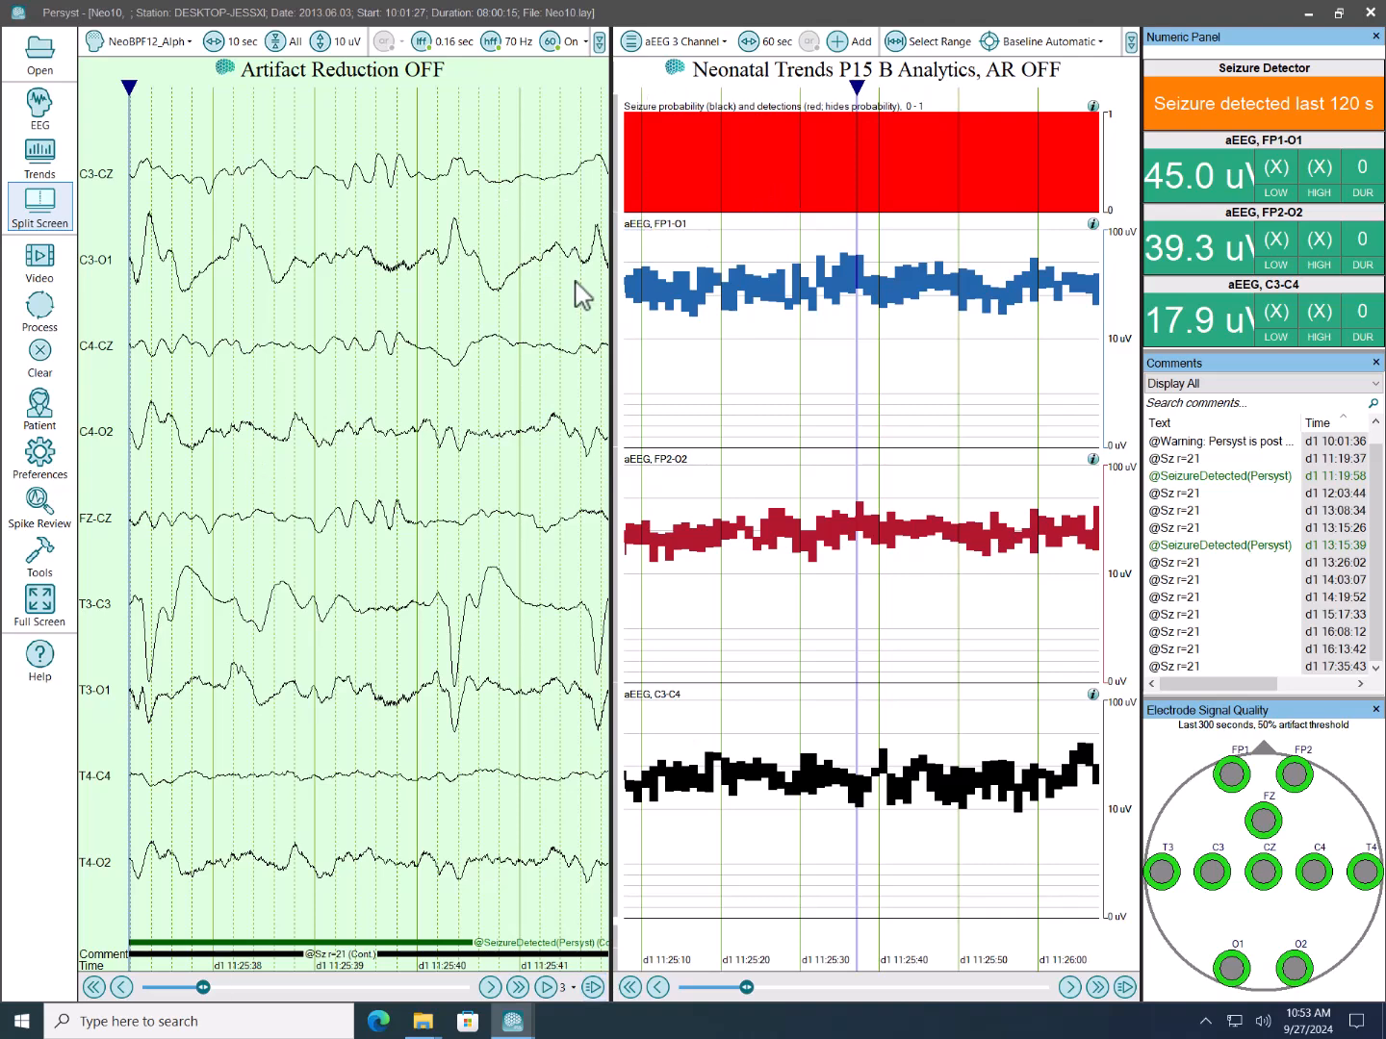
Examine the display settings and available output types of the aEEG FP1-O1 trend, leaving its settings unchanged.
{"action": "double_click", "coordinate": [636, 230]}
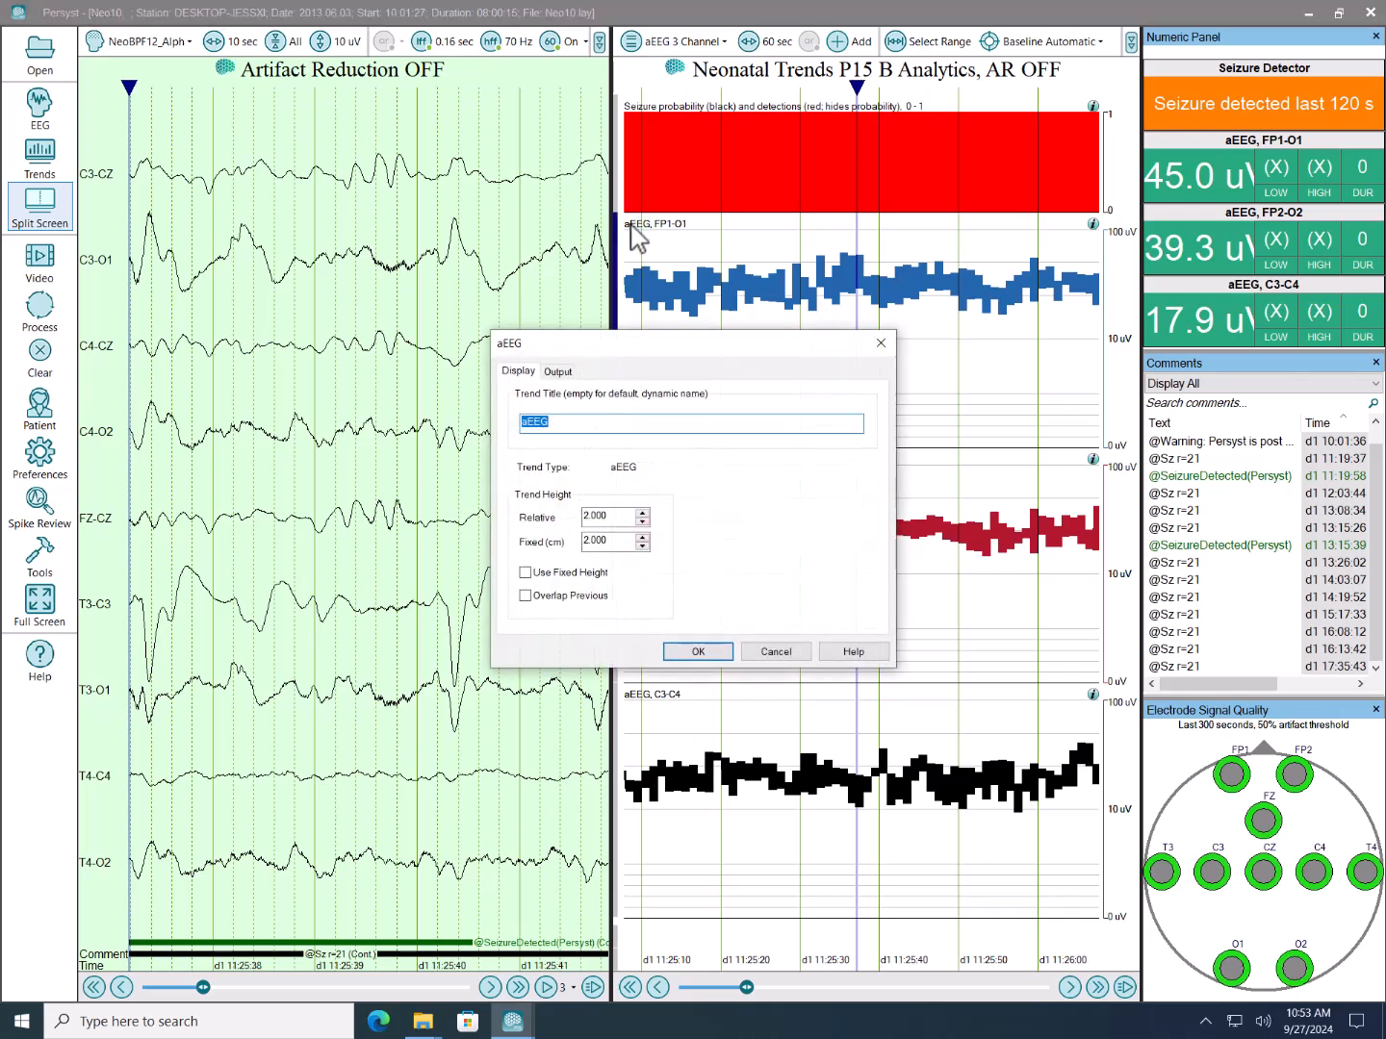
{"action": "left_click", "coordinate": [558, 371]}
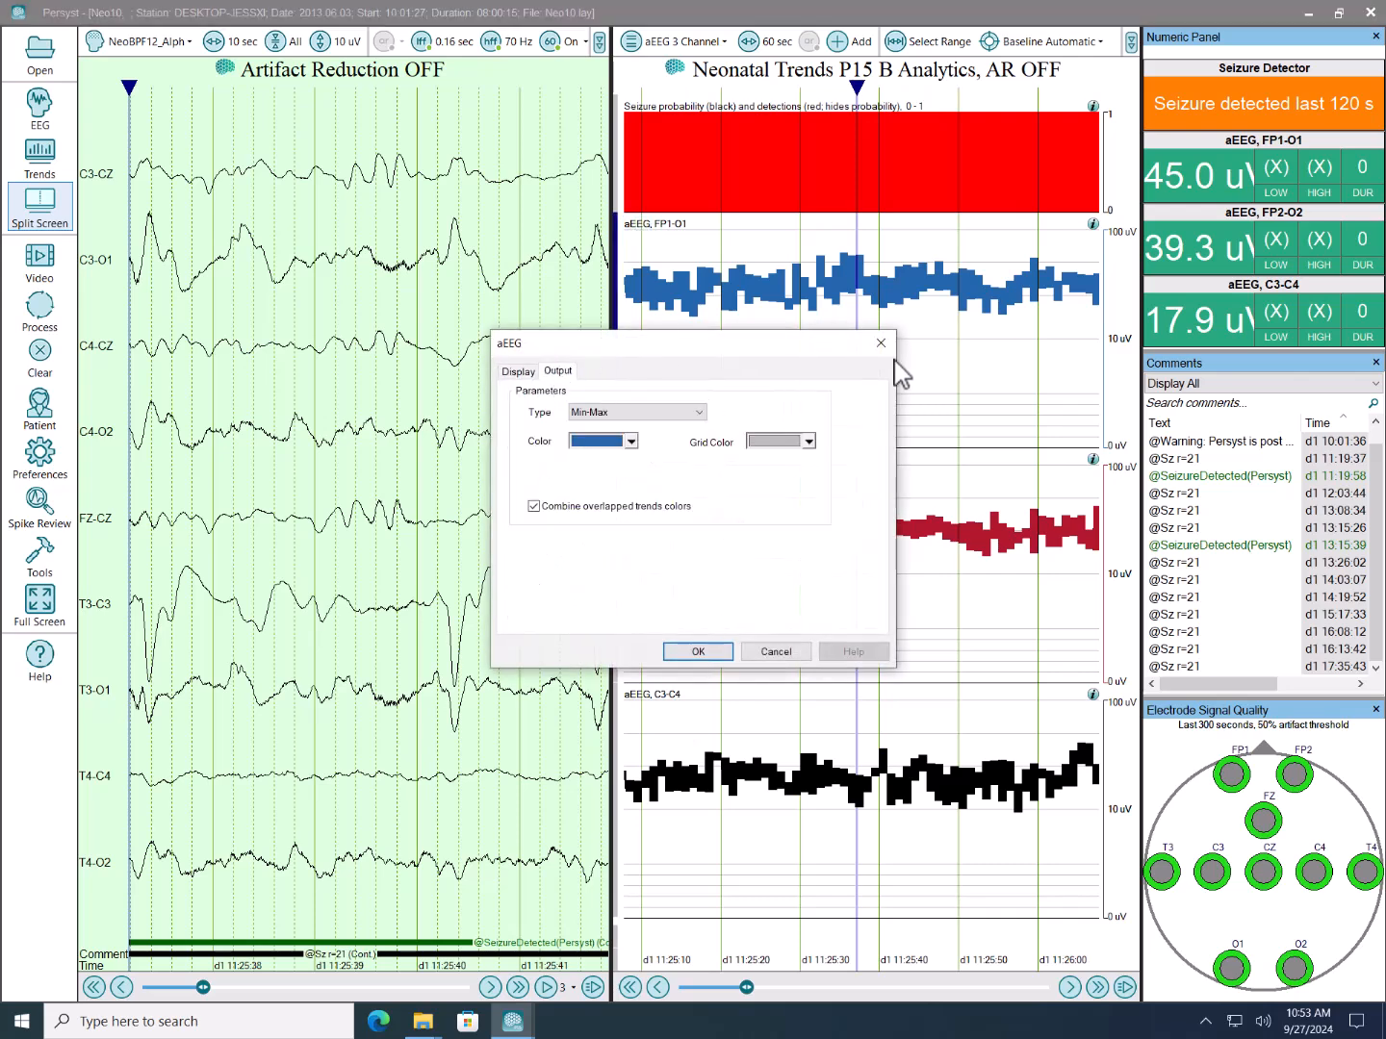
{"action": "left_click", "coordinate": [527, 374]}
{"action": "left_click", "coordinate": [557, 374]}
{"action": "left_click", "coordinate": [608, 420]}
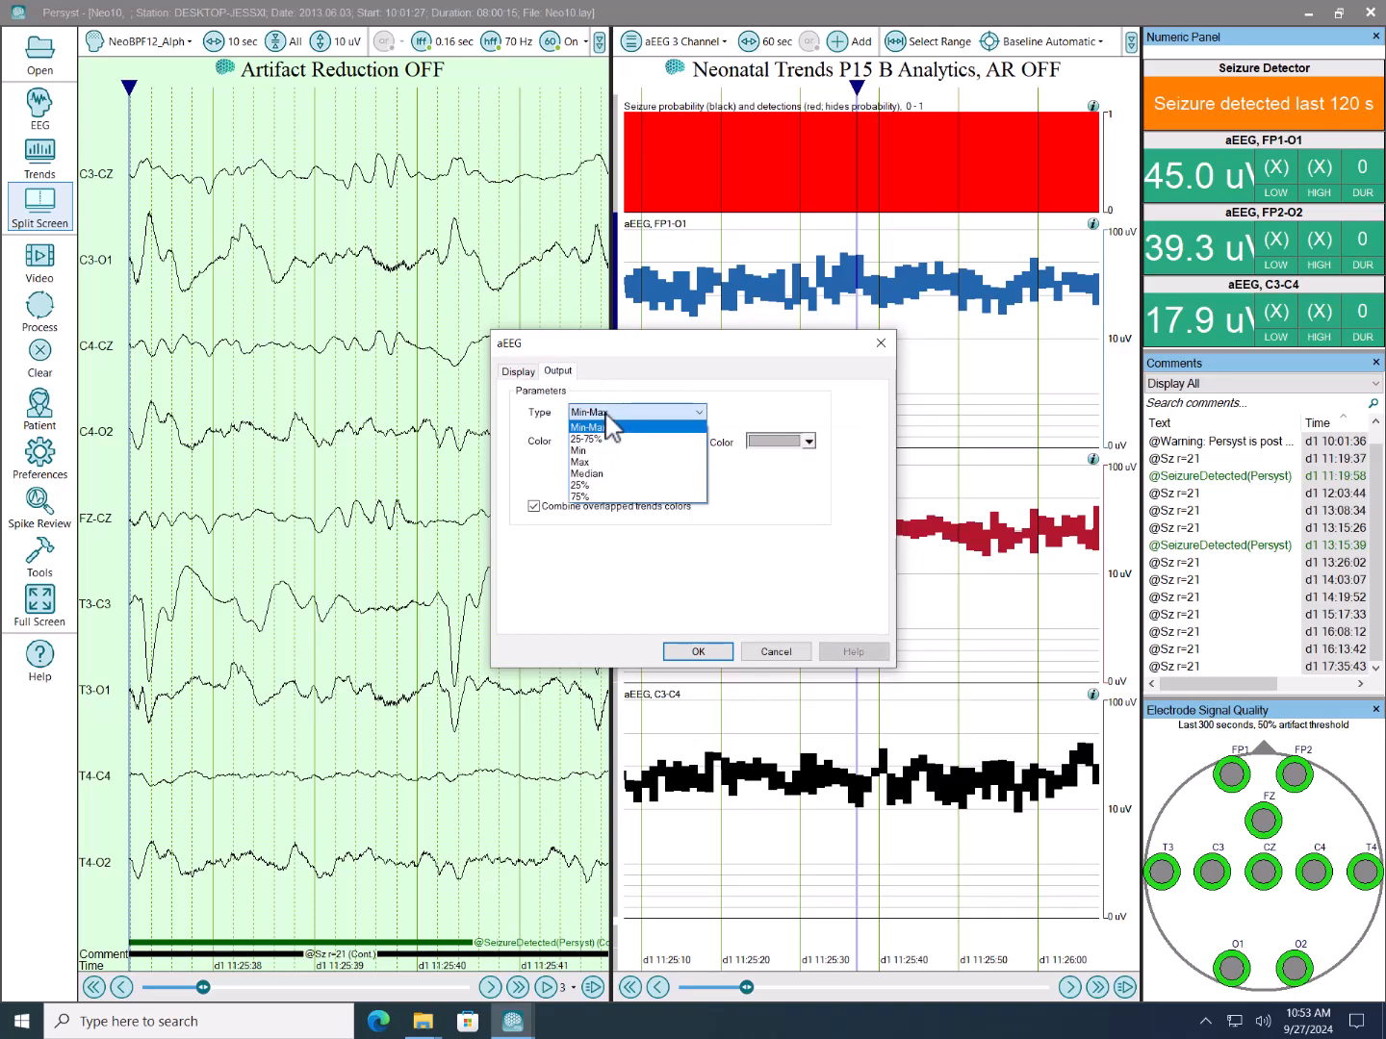
{"action": "left_click", "coordinate": [746, 390]}
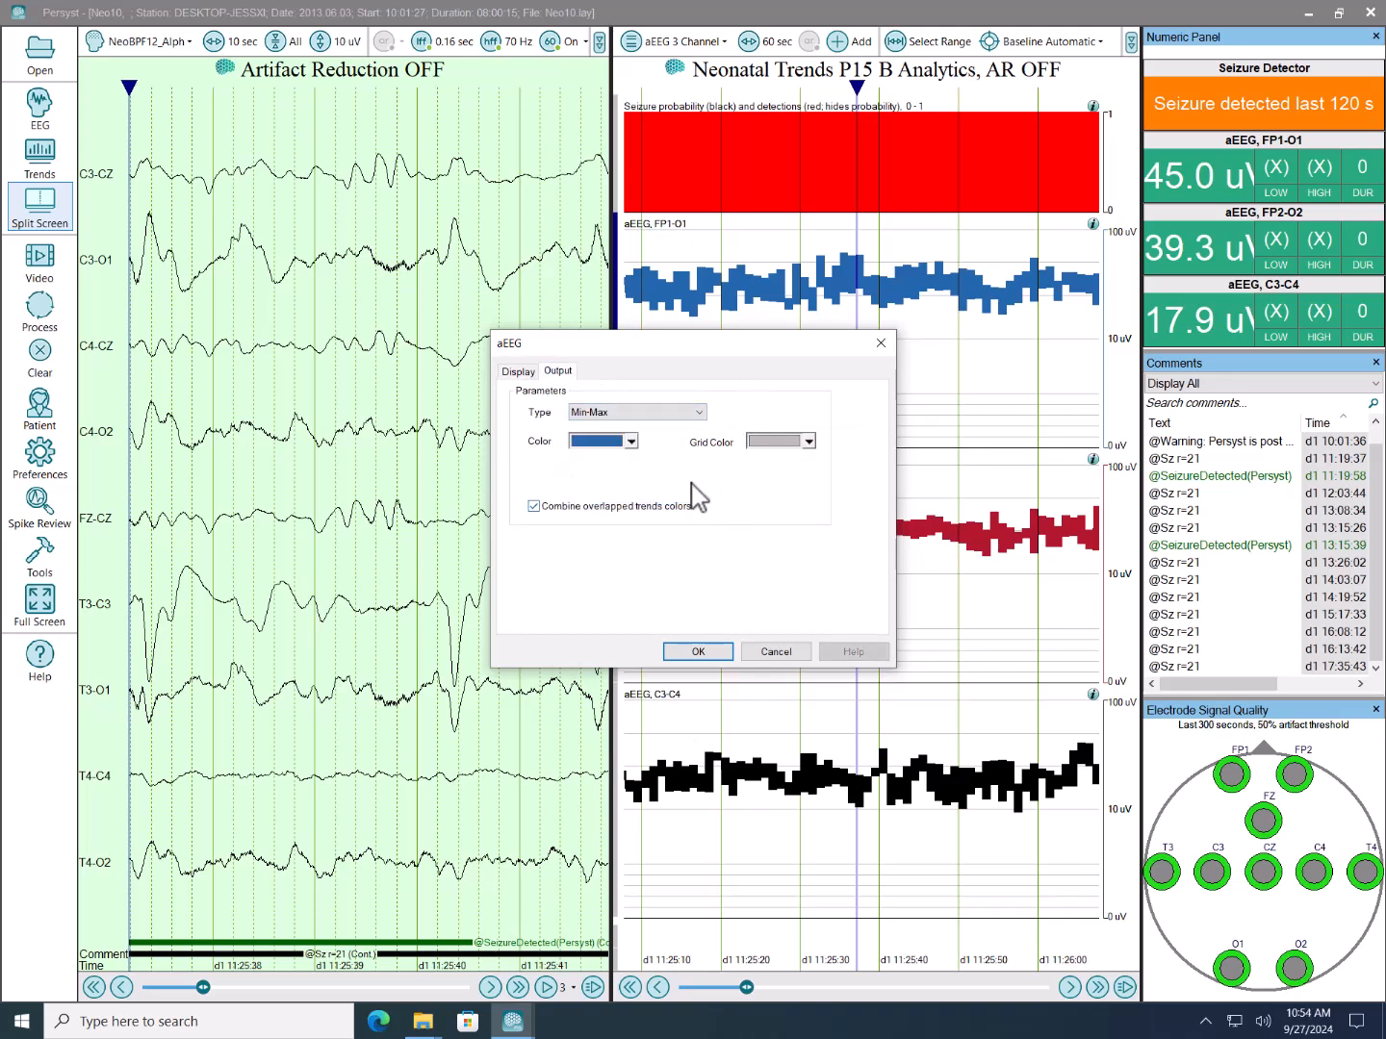
{"action": "left_click", "coordinate": [787, 653]}
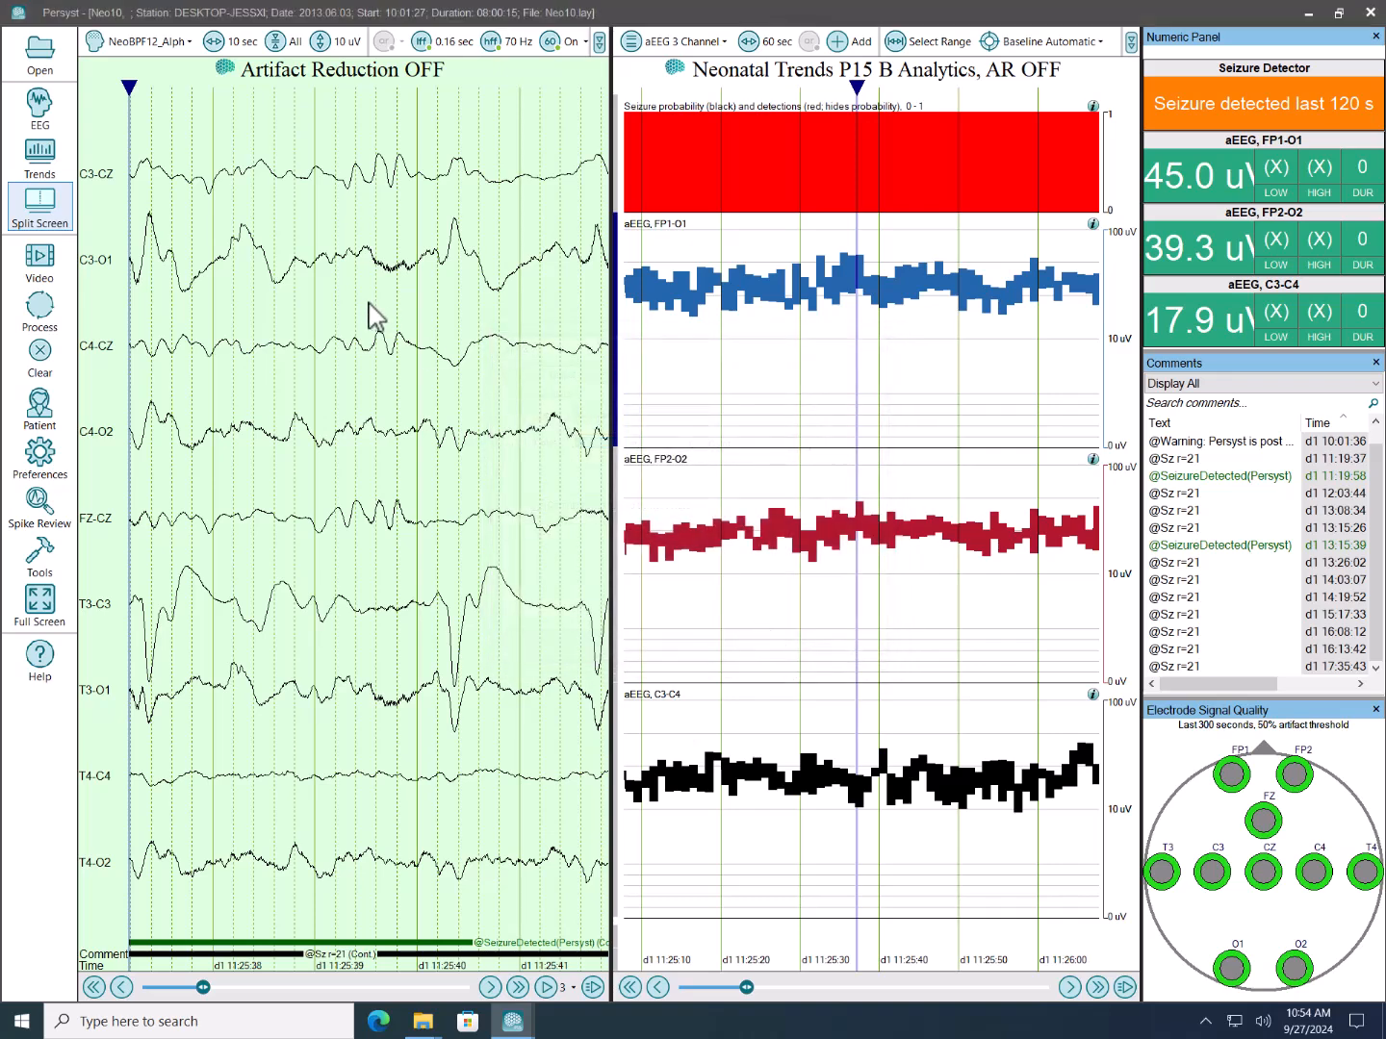
View the description of the aEEG02 calculation engine in the trend preferences, and close the preferences.
{"action": "left_click", "coordinate": [40, 460]}
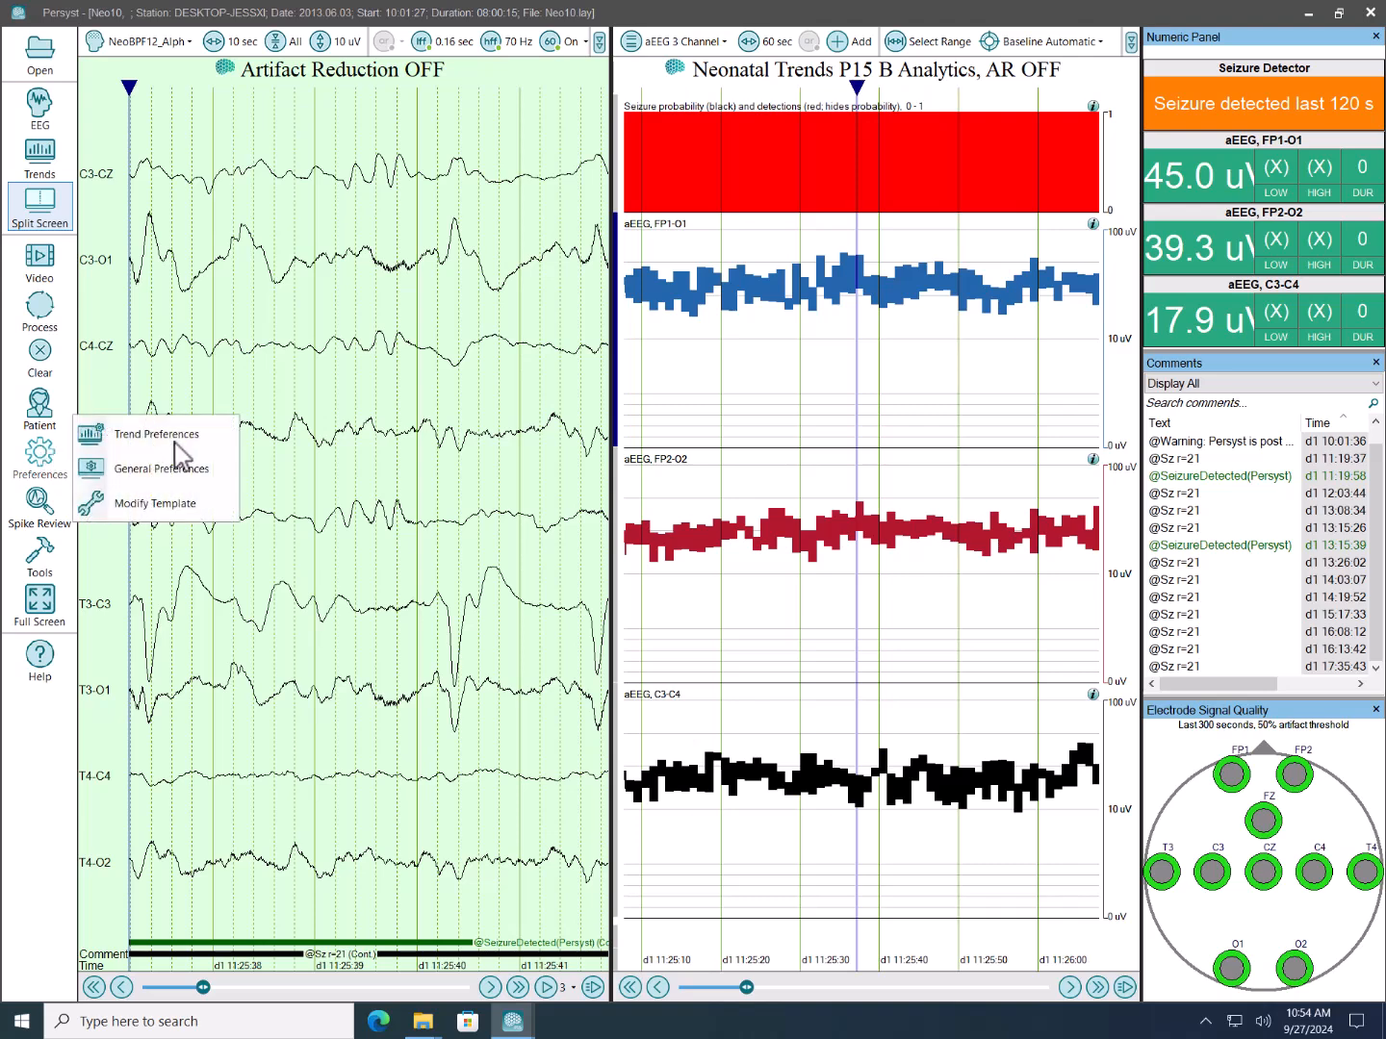
{"action": "left_click", "coordinate": [178, 441]}
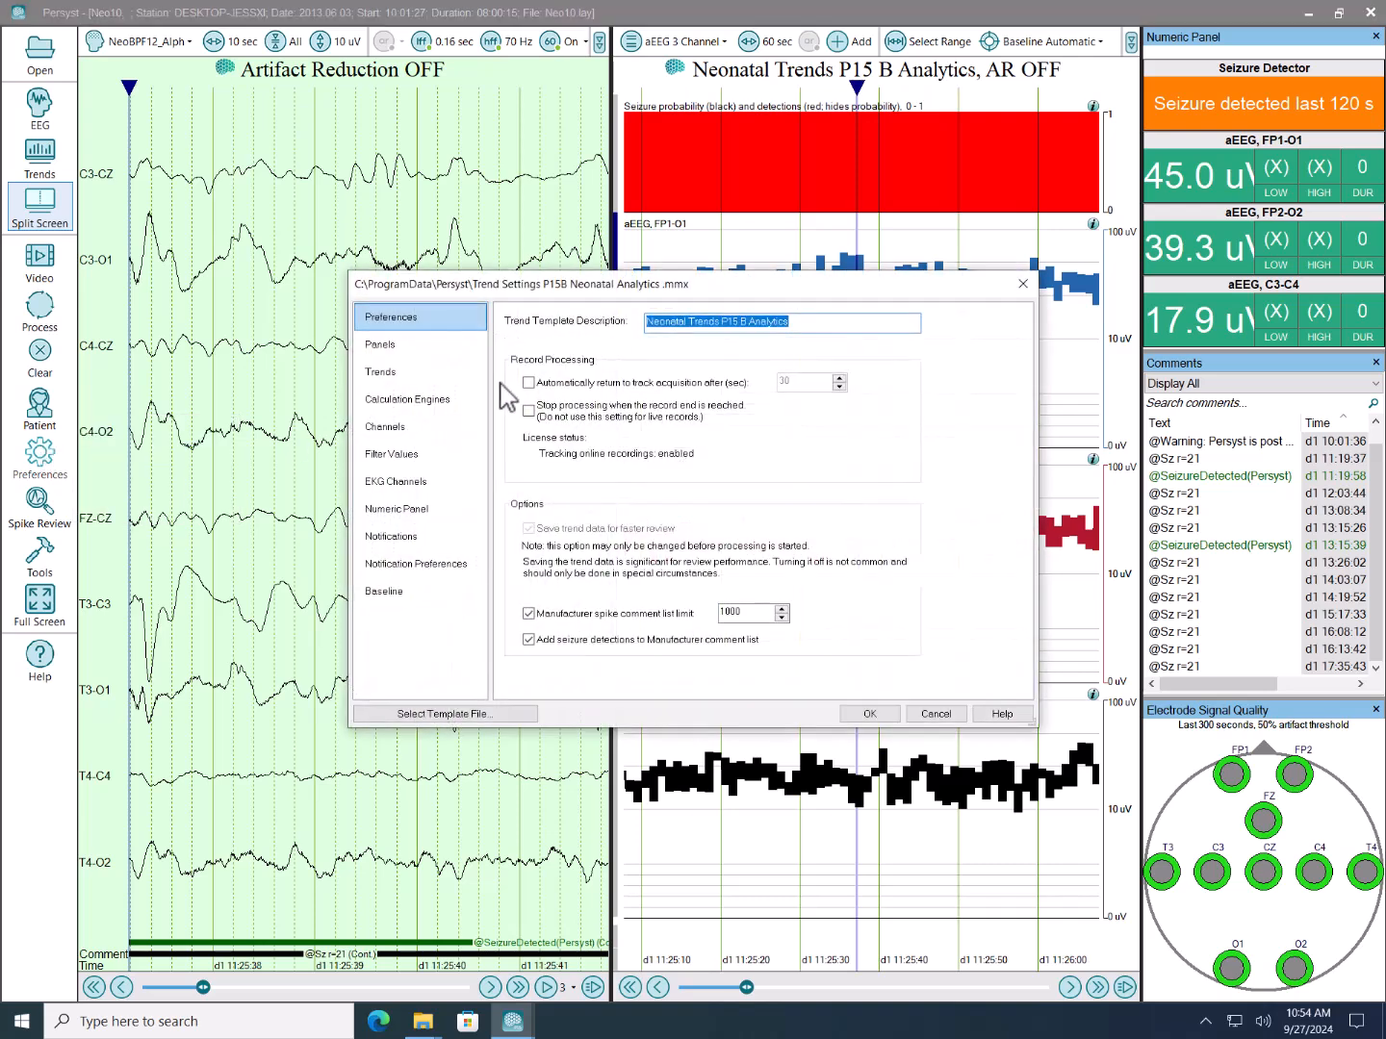
{"action": "left_click", "coordinate": [435, 400]}
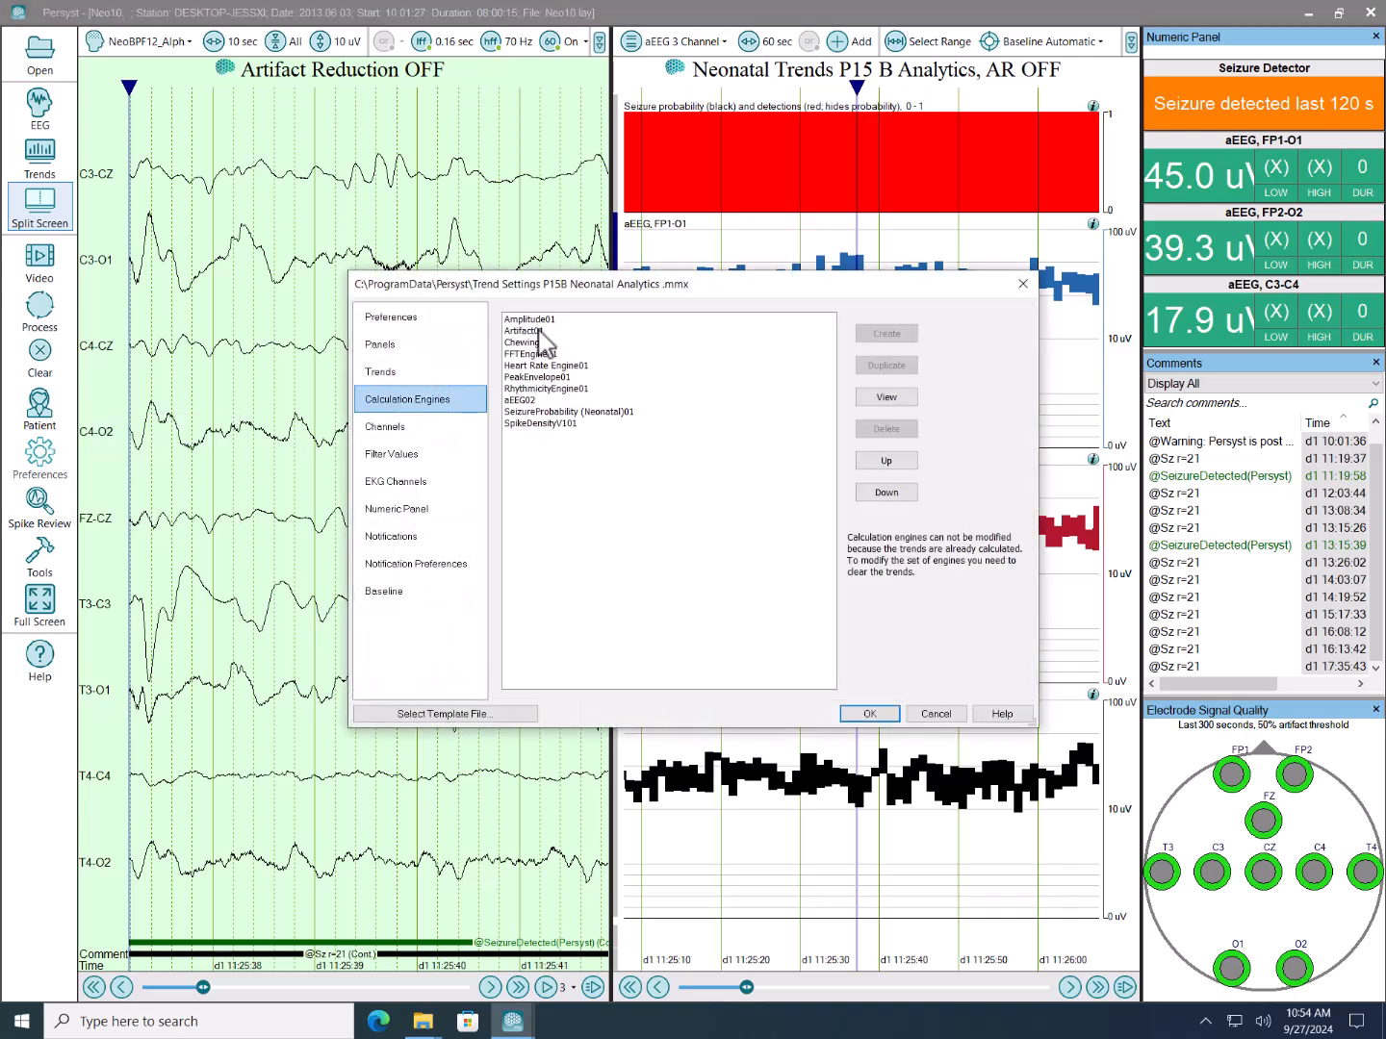
{"action": "left_click", "coordinate": [535, 399]}
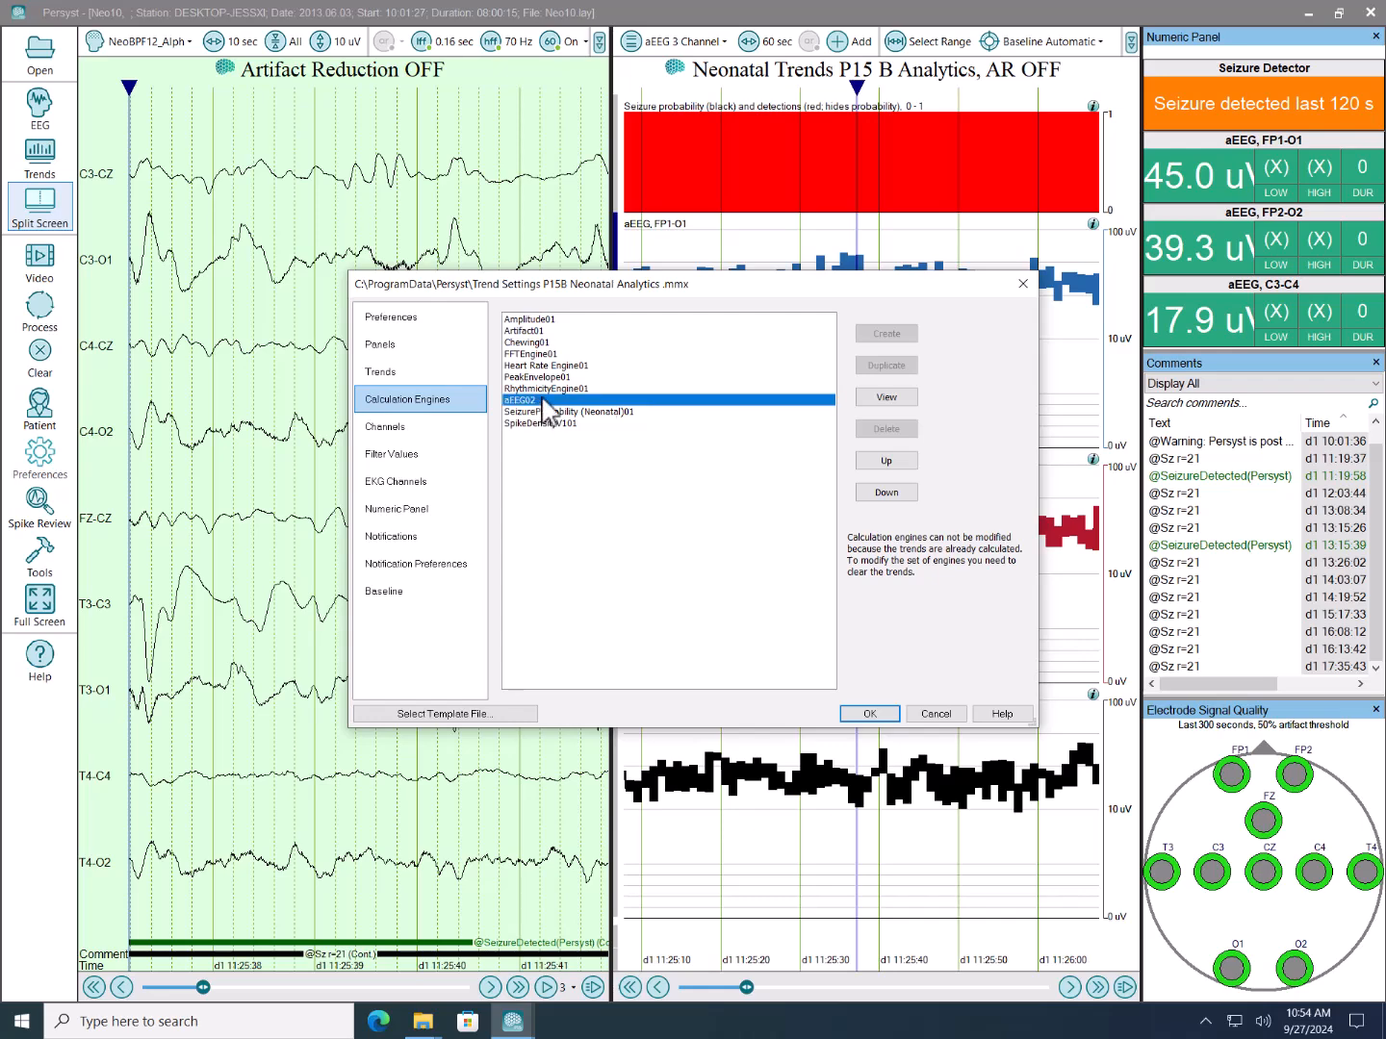
{"action": "left_click", "coordinate": [887, 397]}
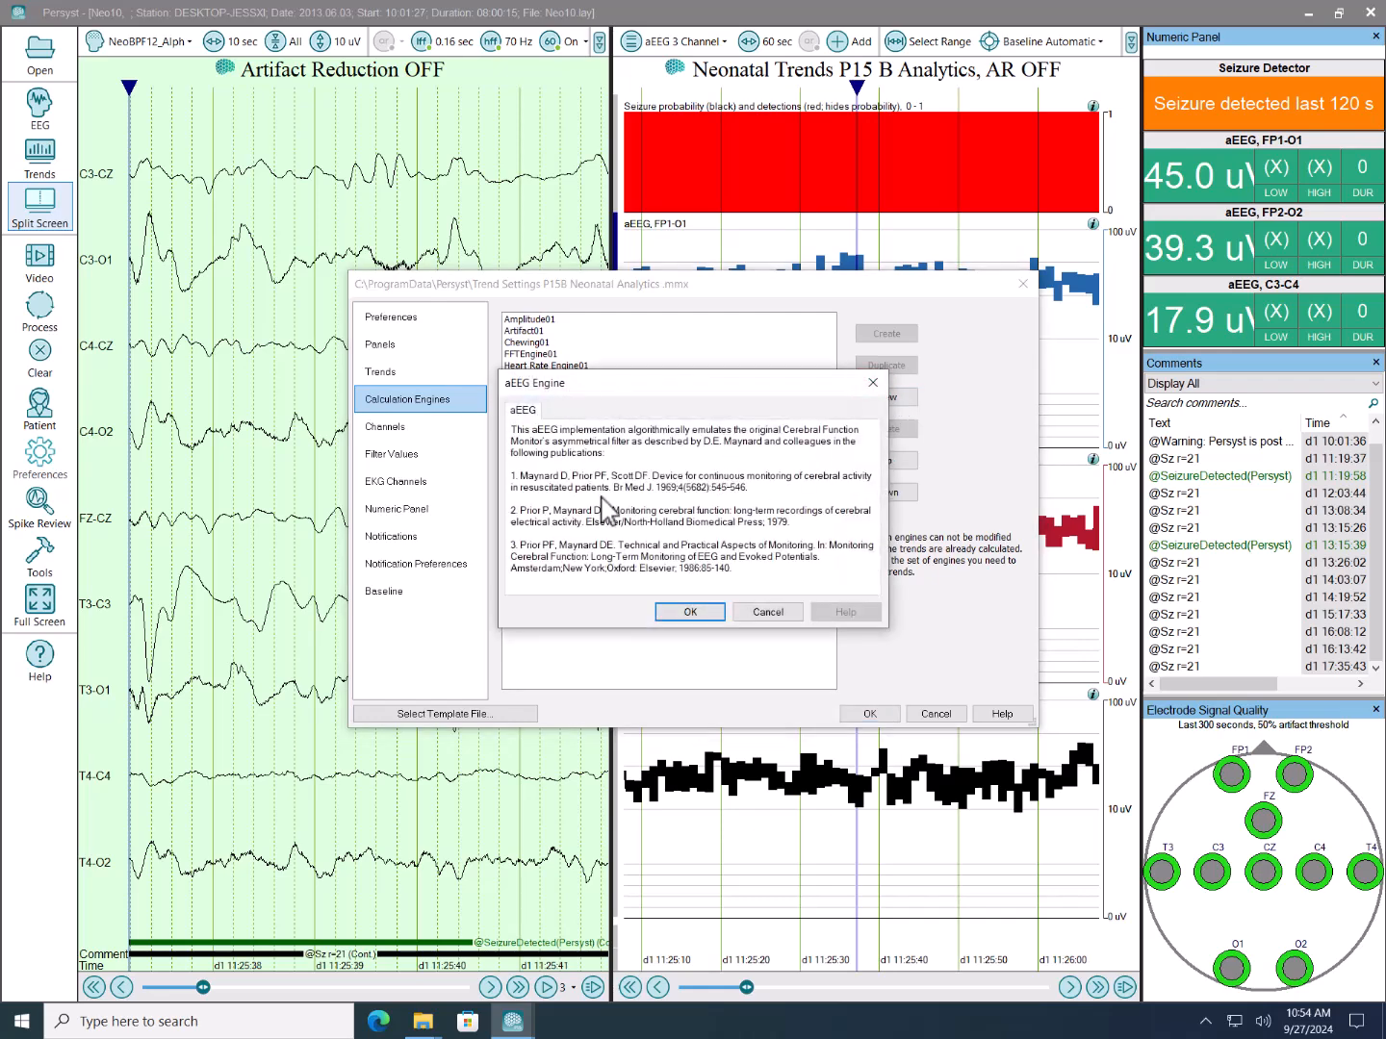
{"action": "left_click", "coordinate": [873, 382]}
{"action": "left_click", "coordinate": [1024, 284]}
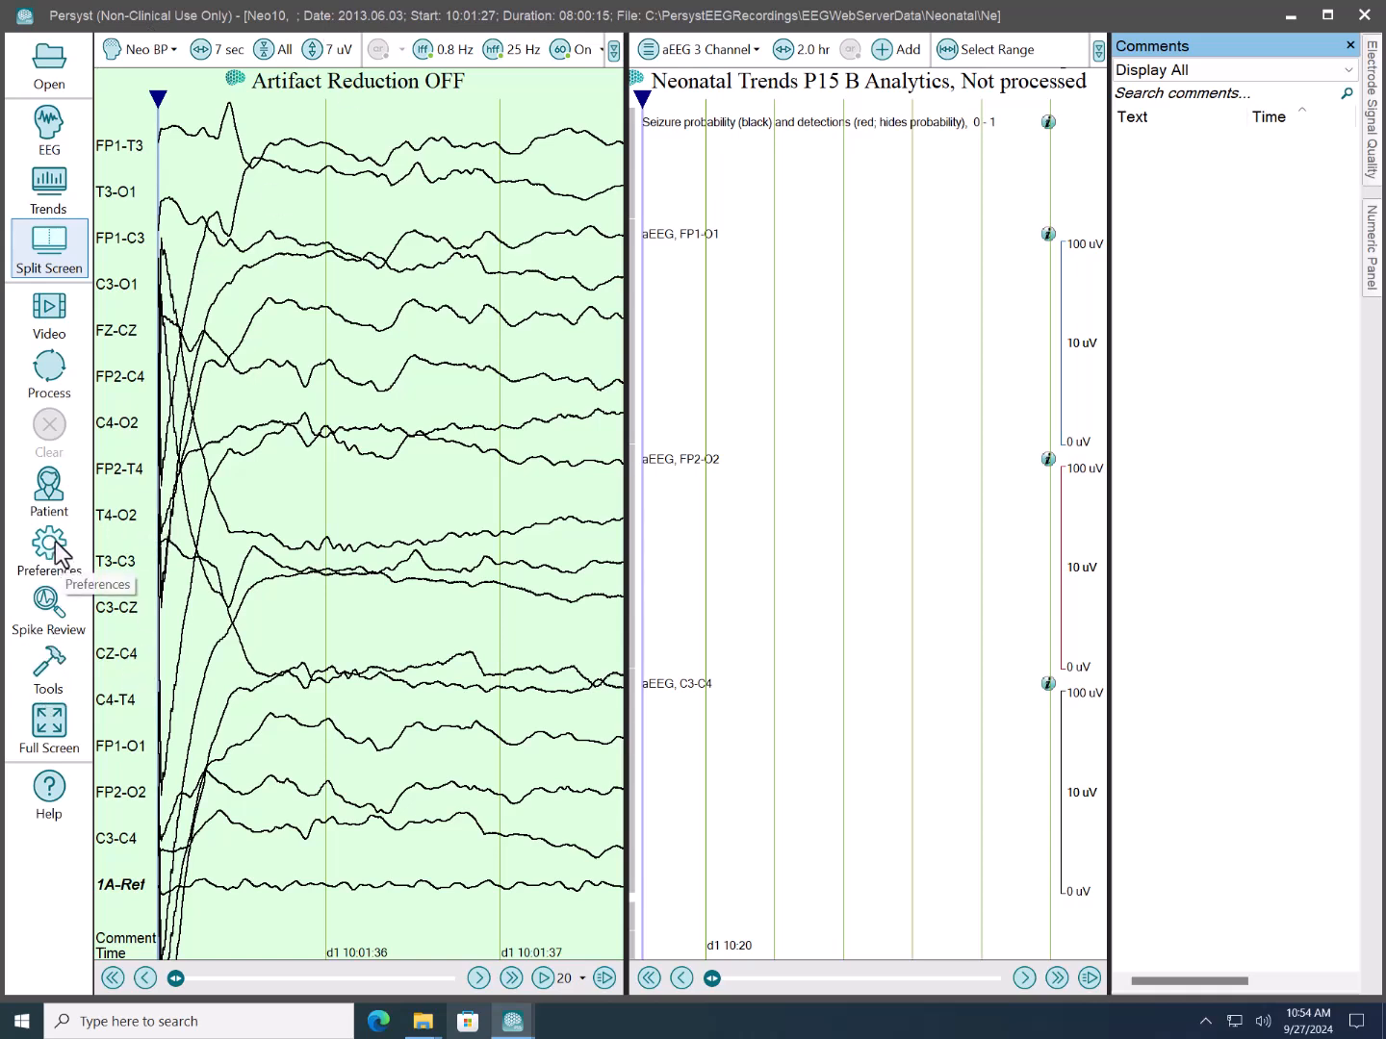
In the unprocessed Neo10 recording, close the comments list and show only the trends.
{"action": "left_click", "coordinate": [1349, 48]}
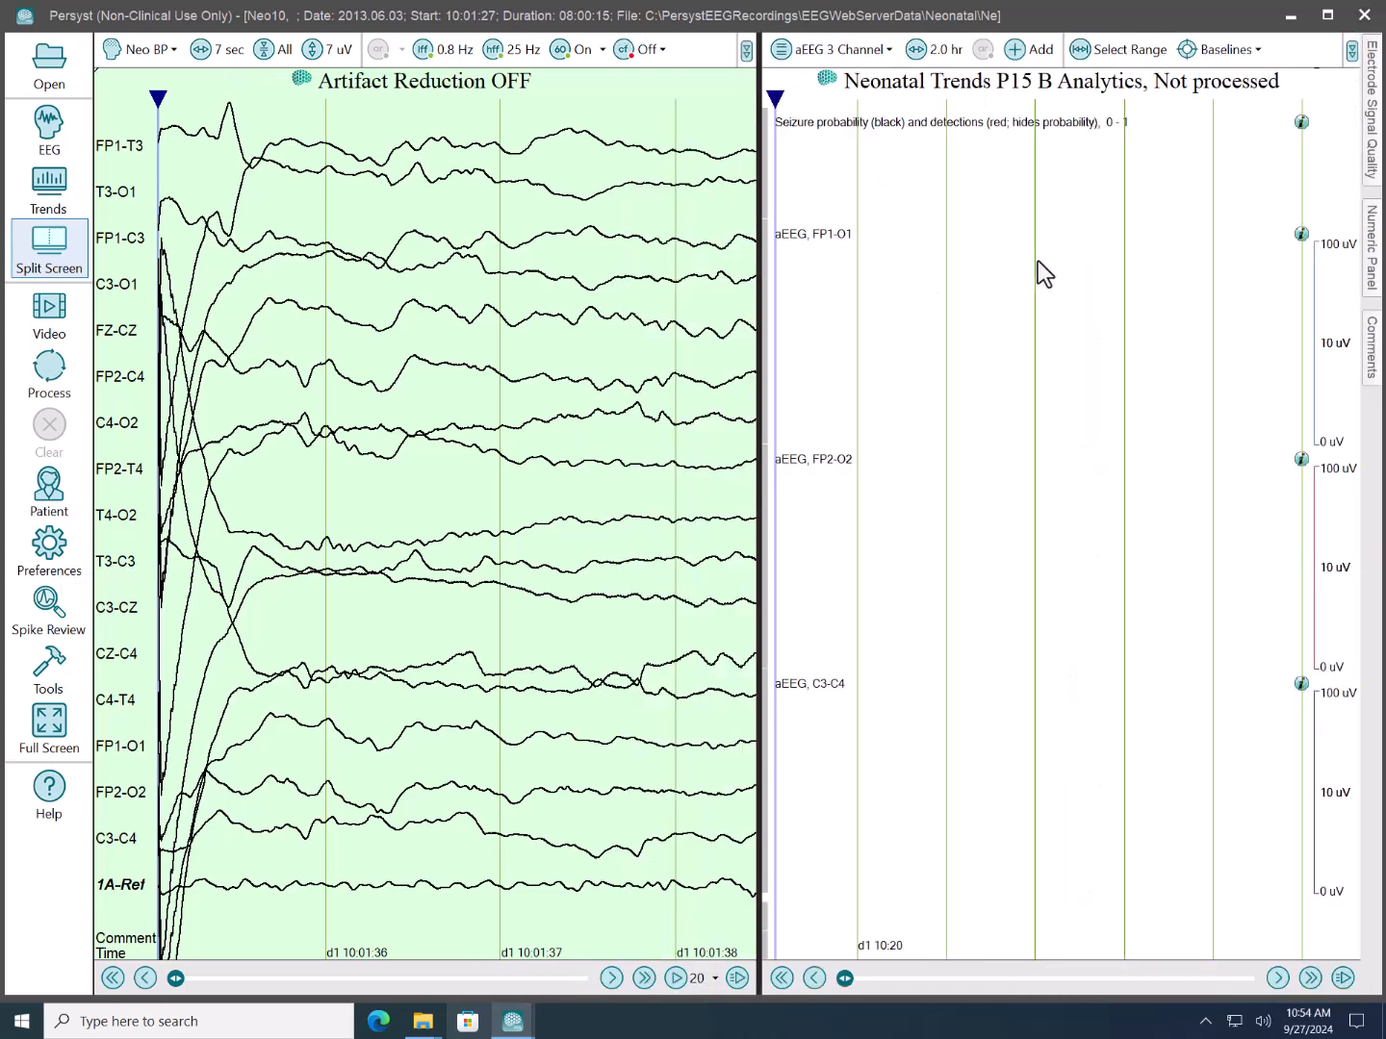
{"action": "left_click", "coordinate": [49, 184]}
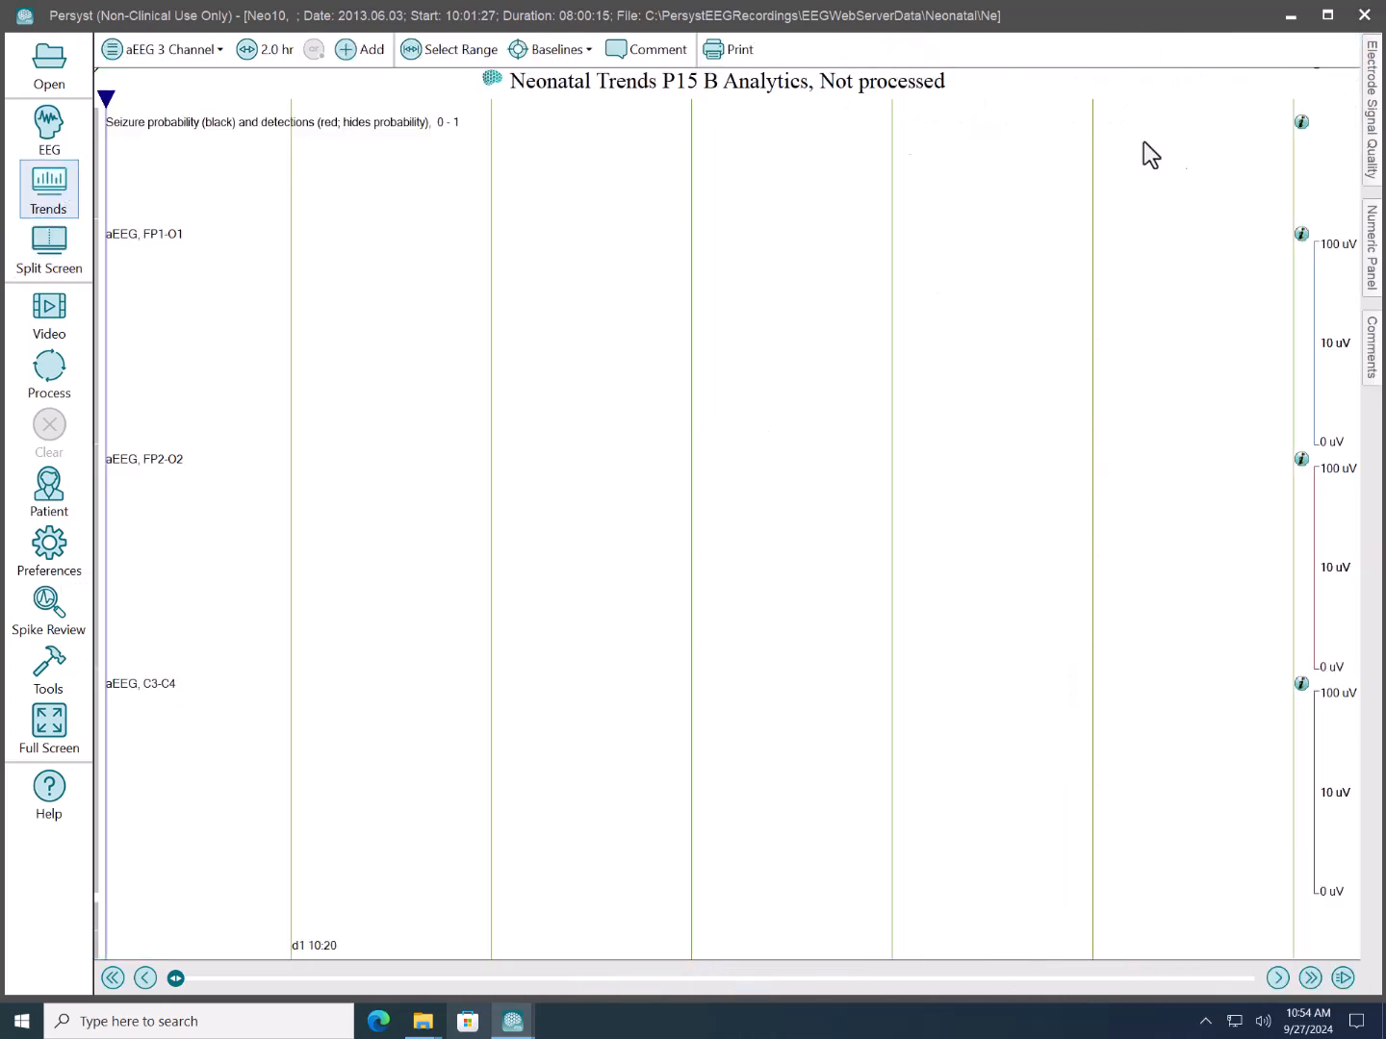
Start creating an aEEG+ (custom filters) trend from the Amplitude category, with a new calculation engine for it.
{"action": "left_click", "coordinate": [371, 51]}
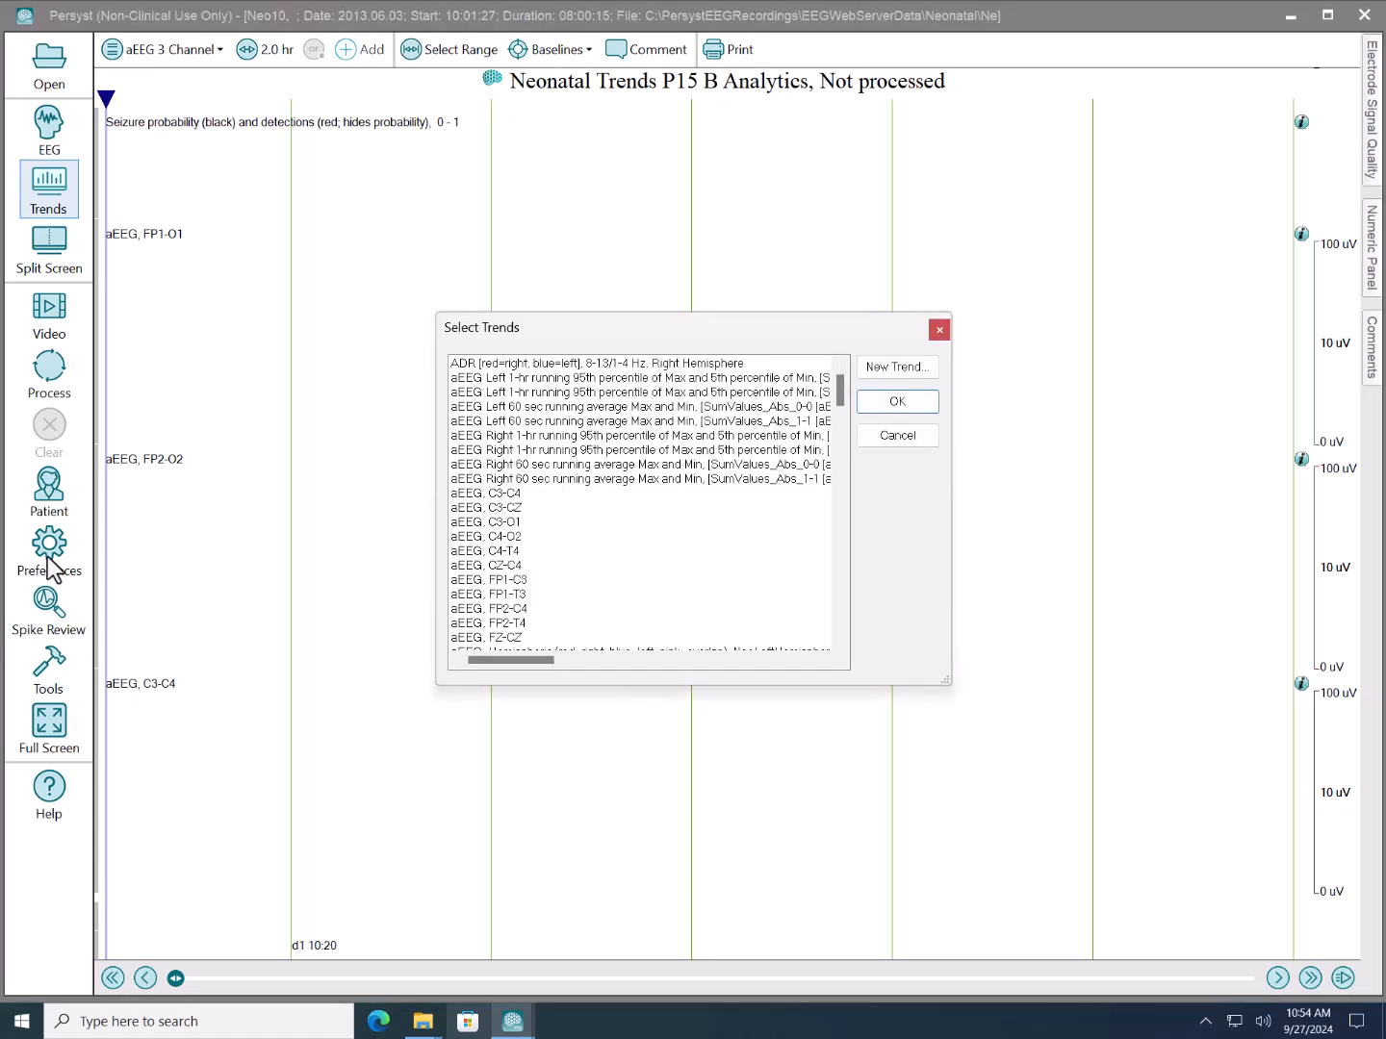
{"action": "left_click", "coordinate": [925, 368]}
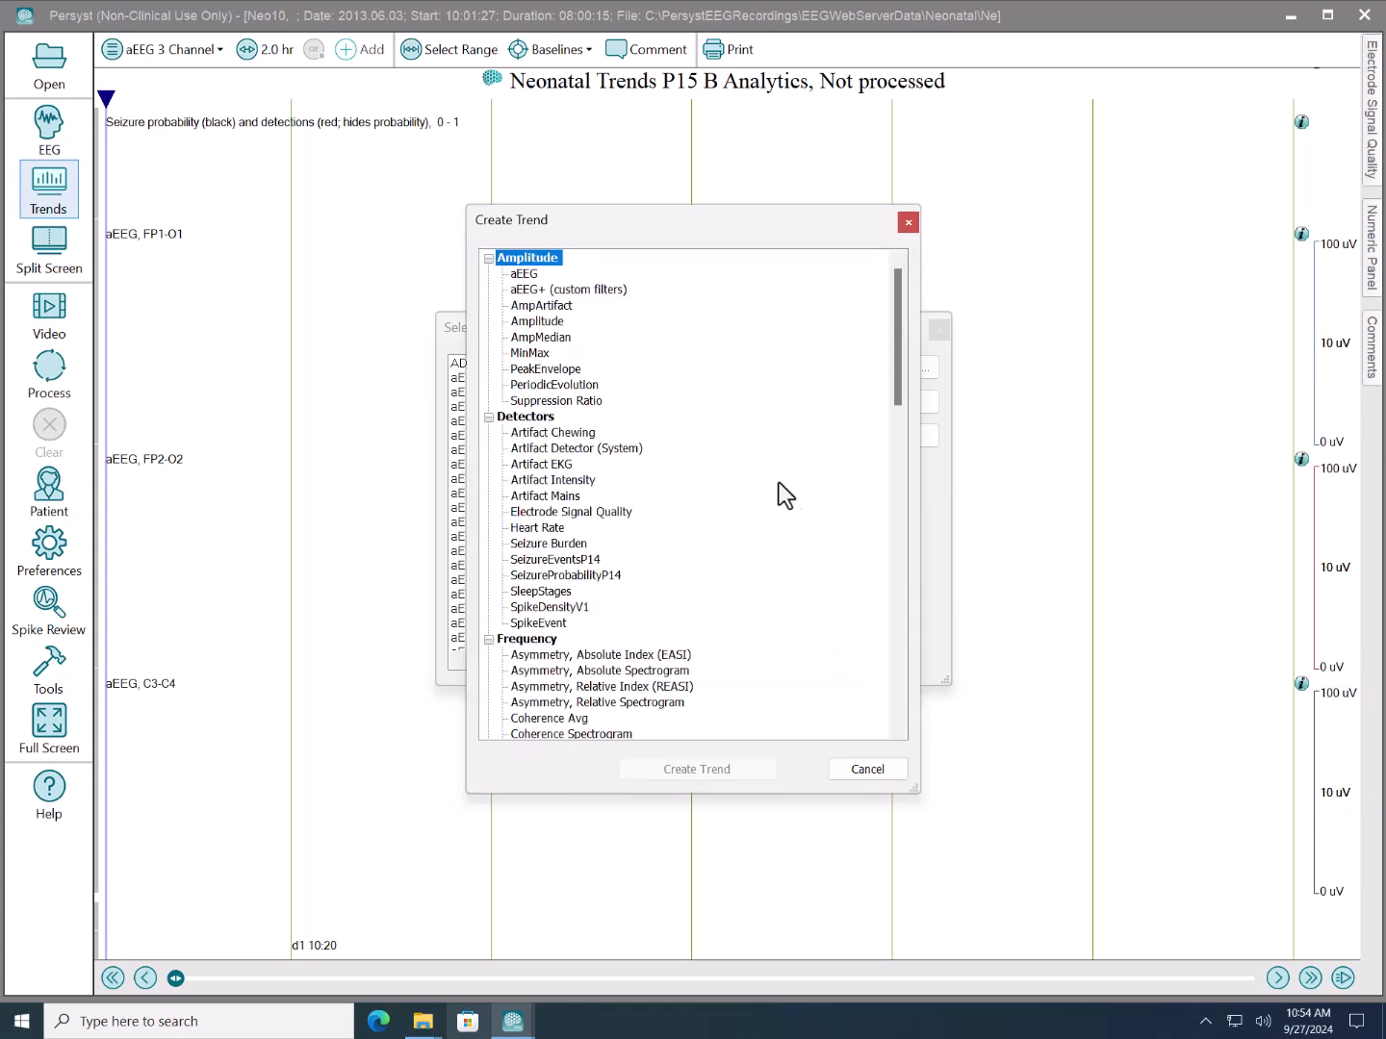
{"action": "left_click", "coordinate": [544, 291]}
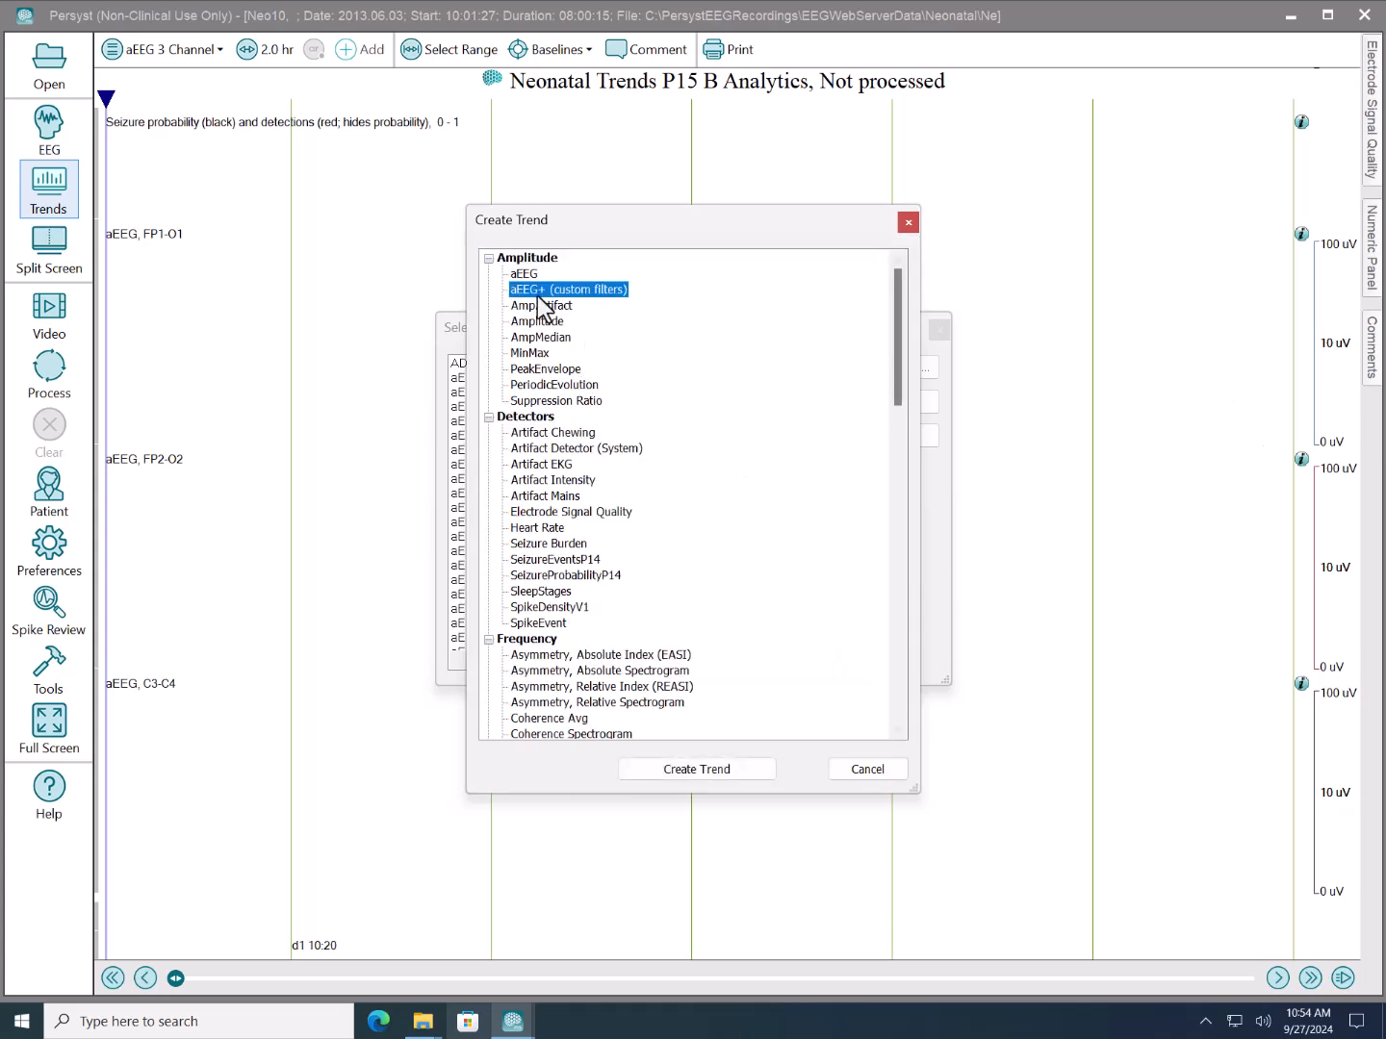
{"action": "left_click", "coordinate": [723, 770]}
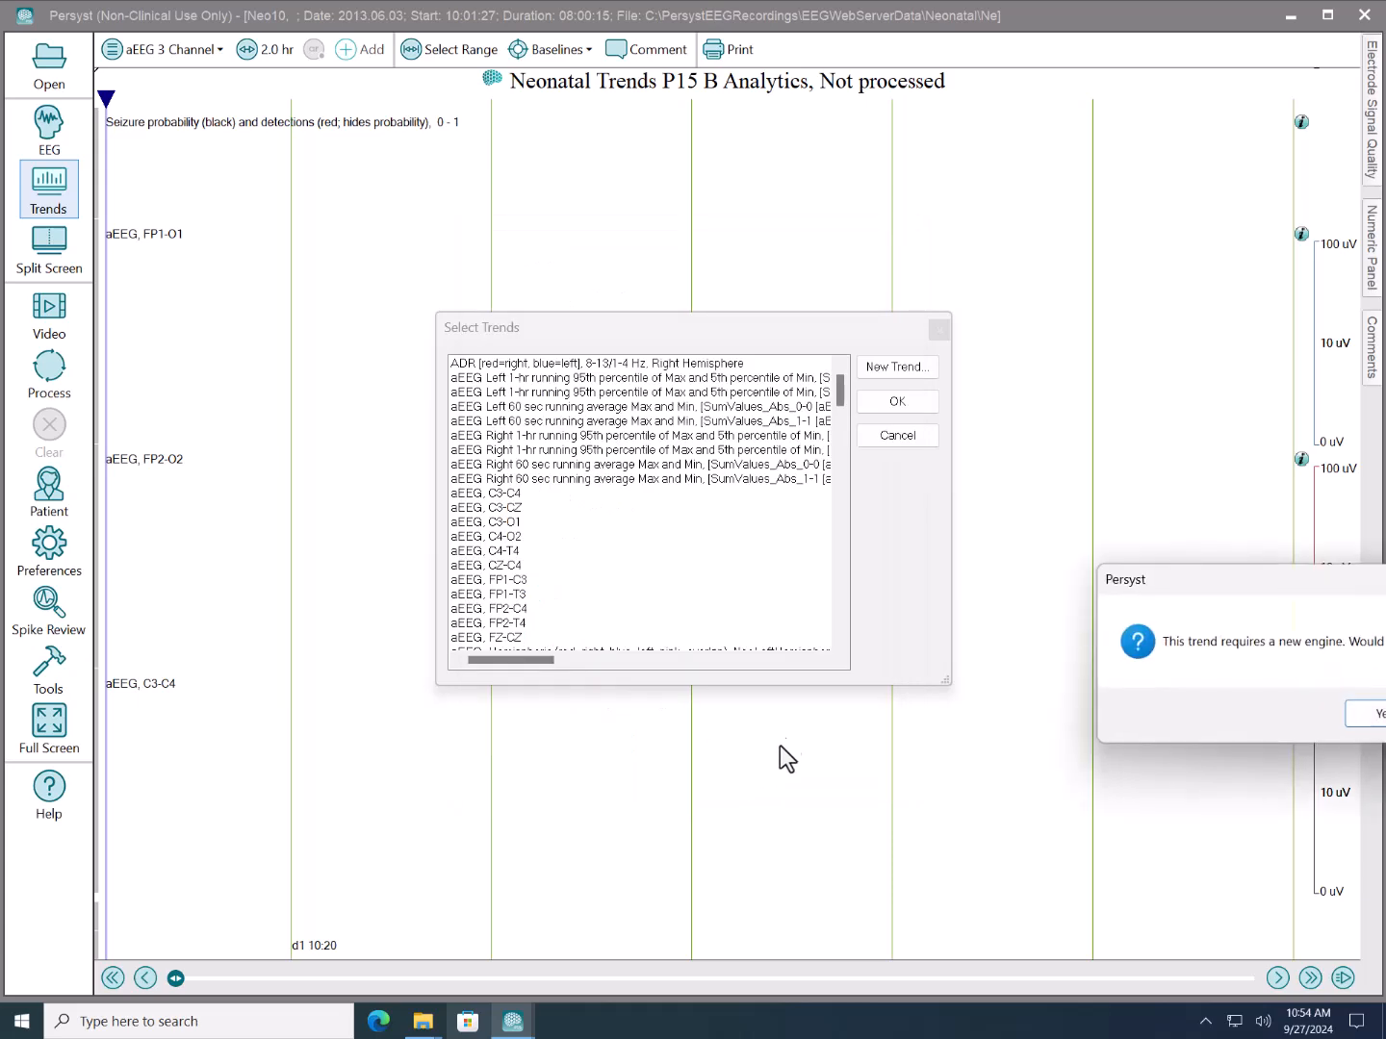
{"action": "left_click", "coordinate": [1359, 722]}
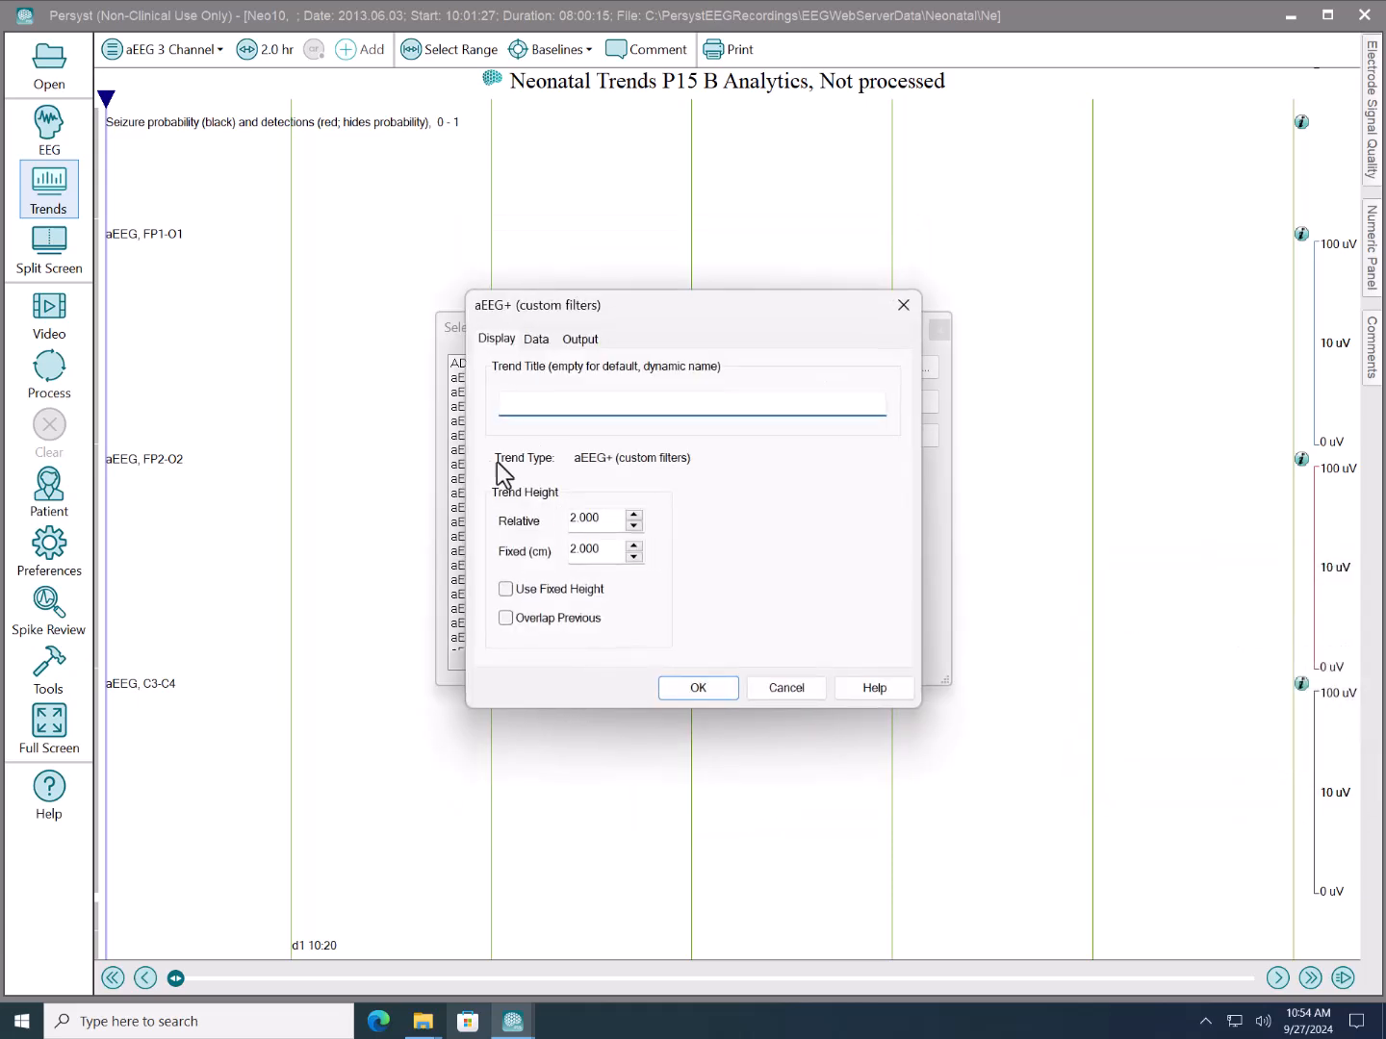
Assign the Left Hemisphere channel to the new aEEG+ trend.
{"action": "left_click", "coordinate": [529, 343]}
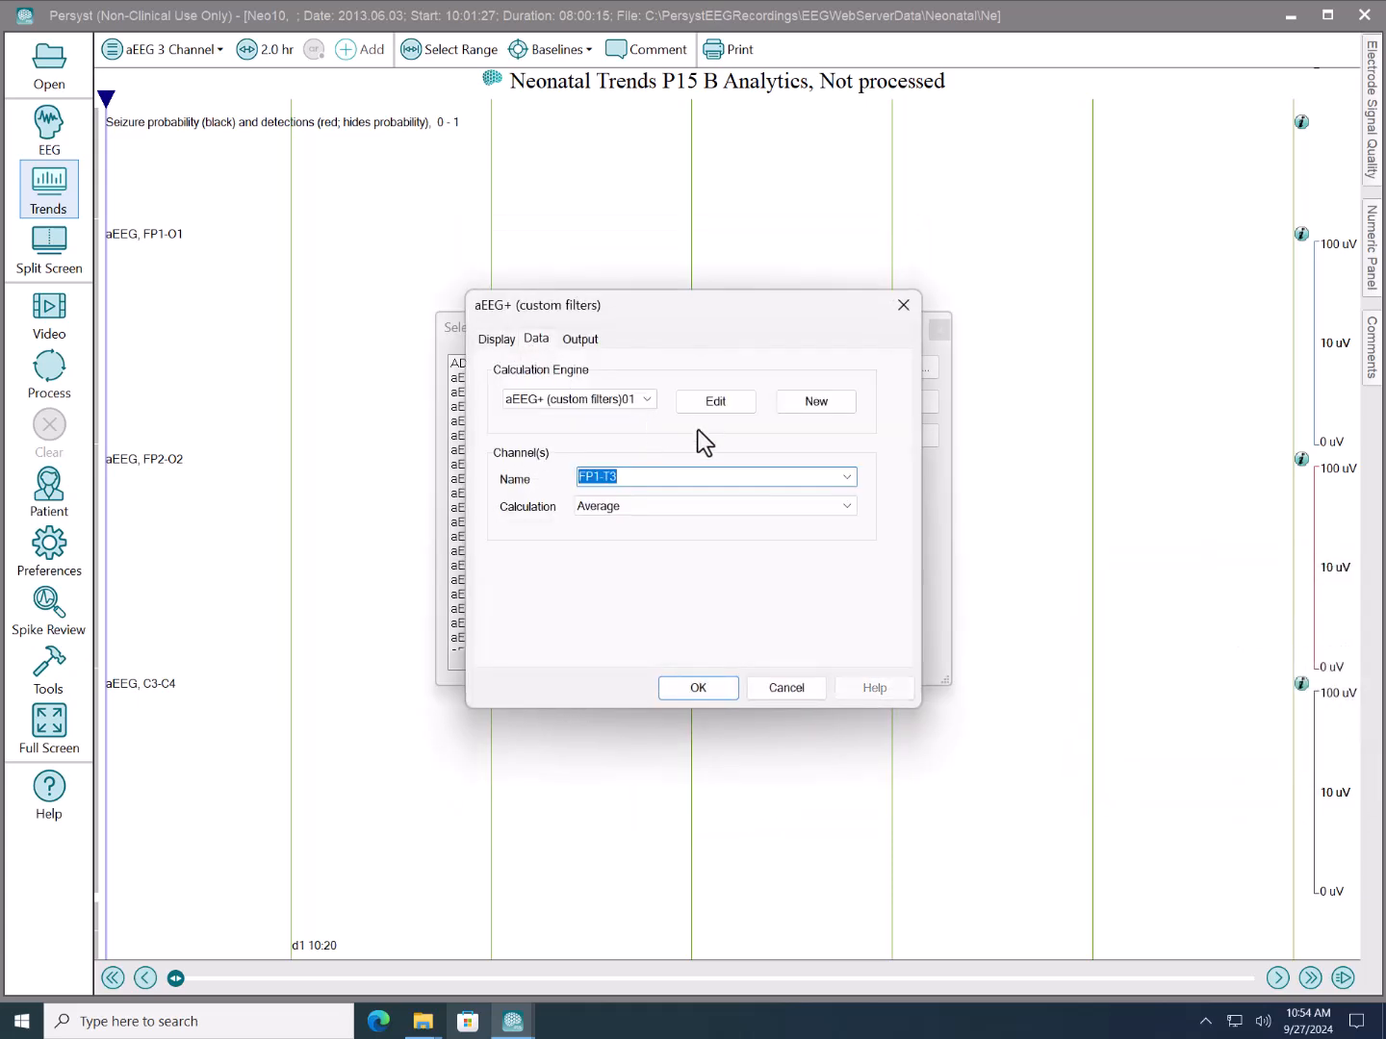
{"action": "left_click", "coordinate": [847, 477]}
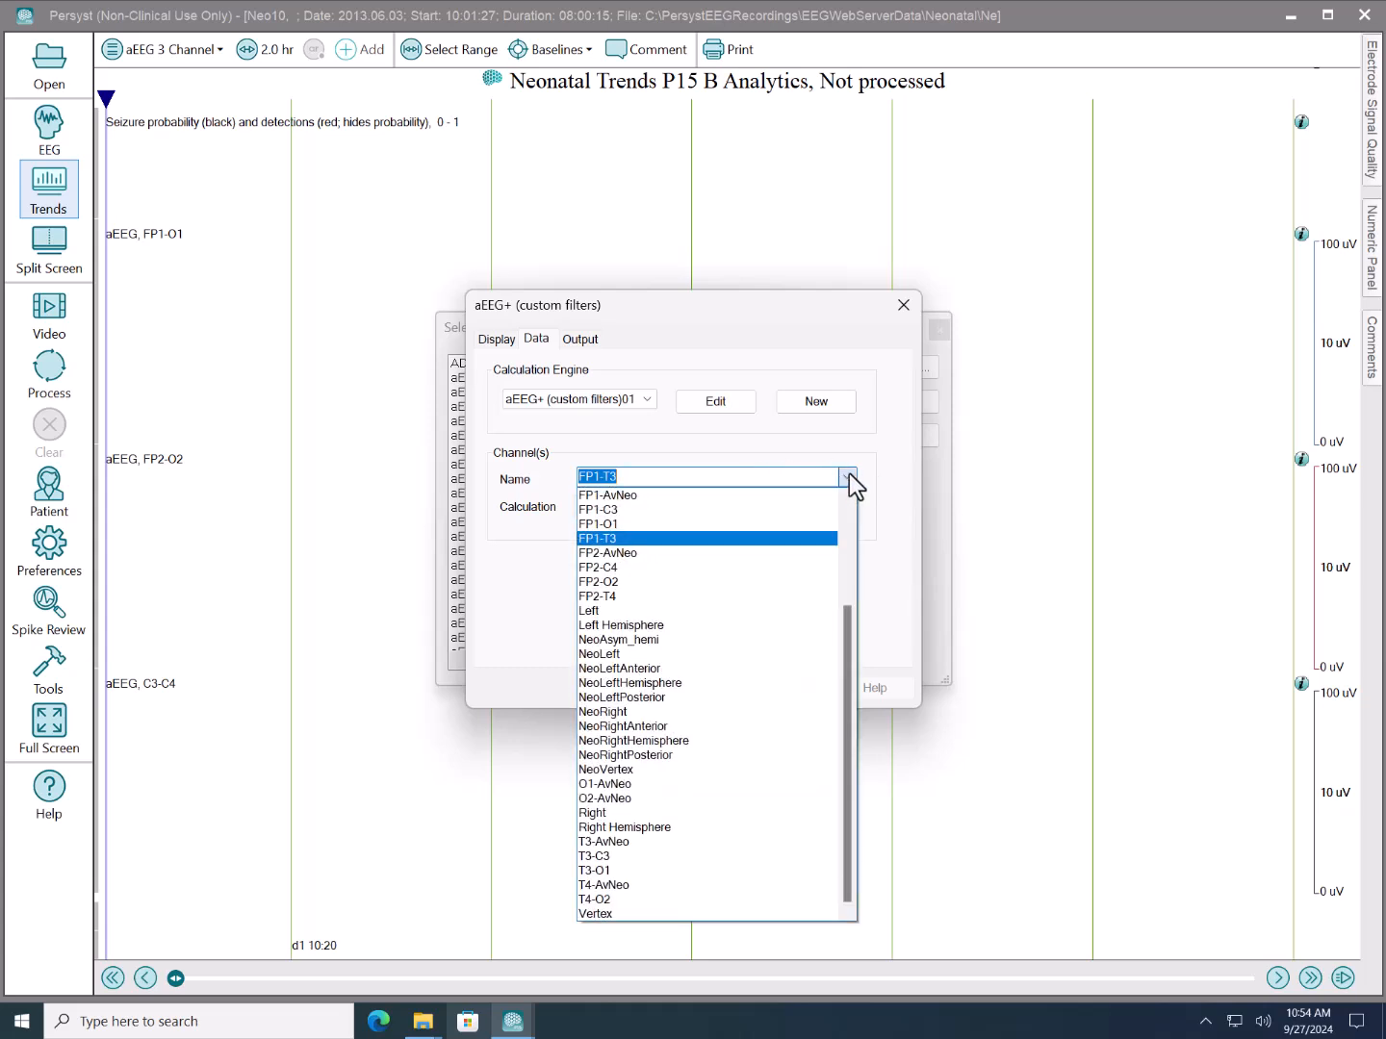
{"action": "left_click", "coordinate": [673, 627]}
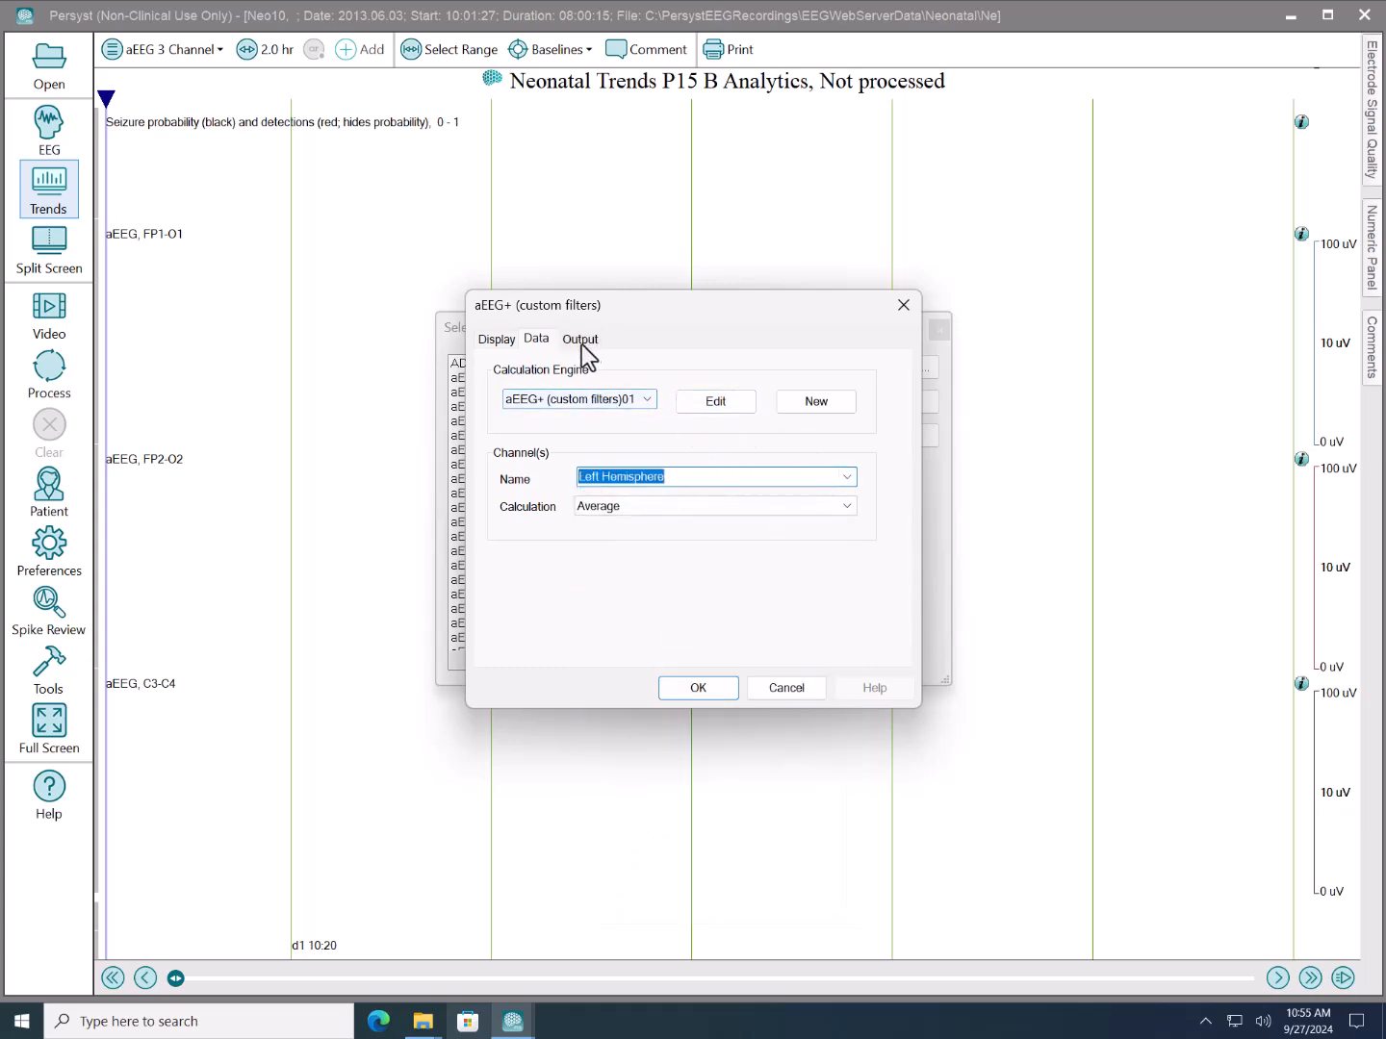
In the aEEG+ engine's filters, turn the time constant off, choose the CFM79_86 custom filter, and set the notch to 60 Hz.
{"action": "left_click", "coordinate": [753, 404]}
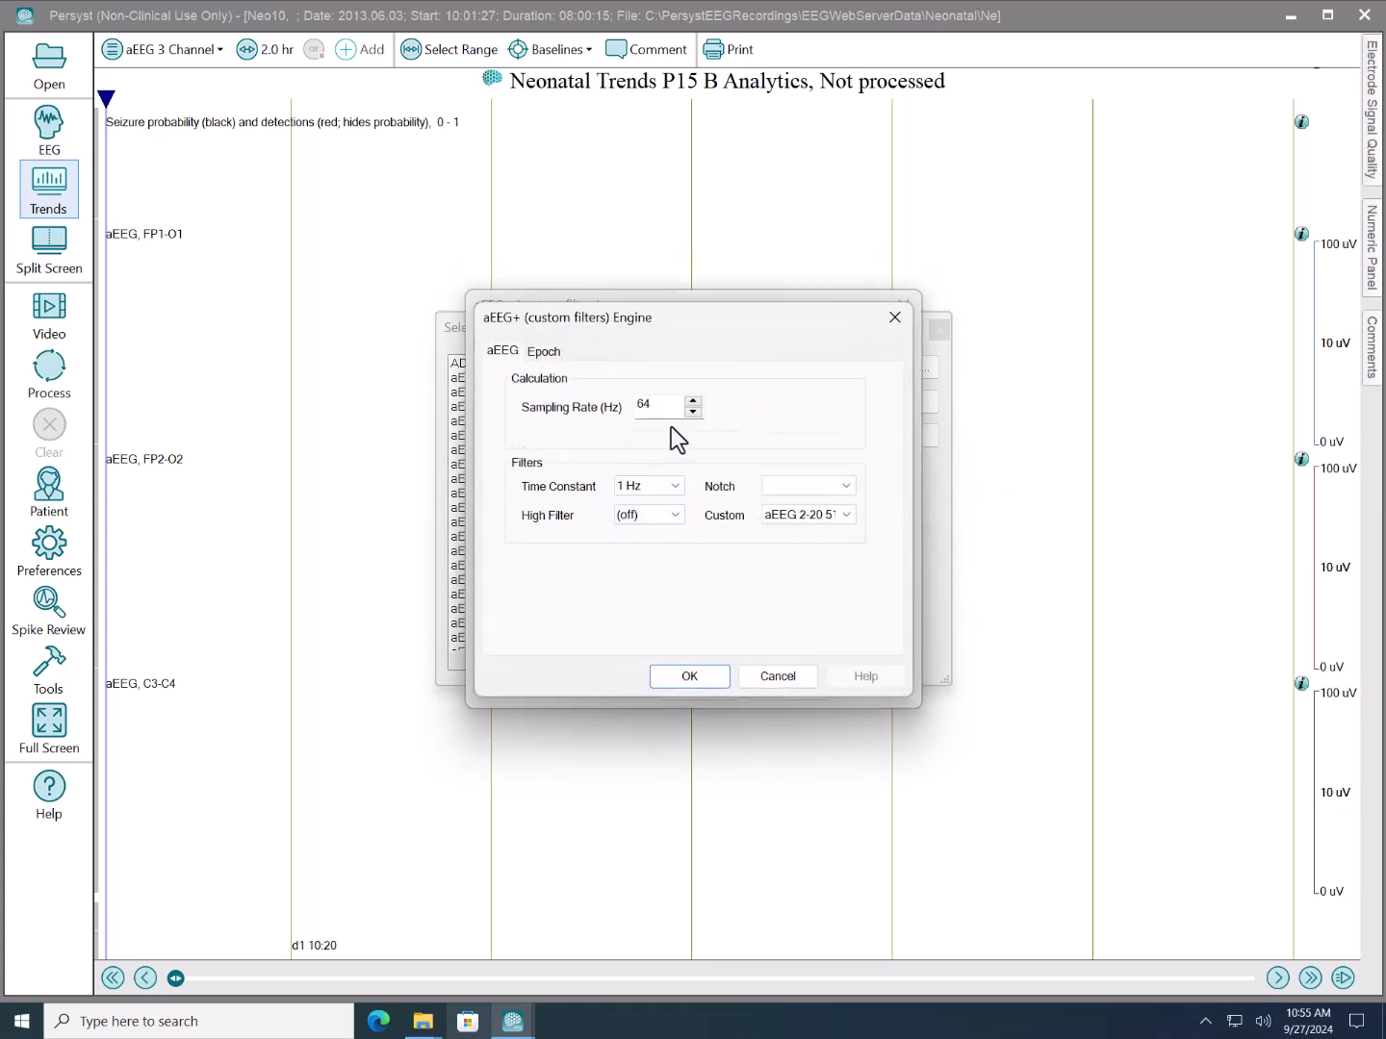
{"action": "left_click", "coordinate": [677, 488]}
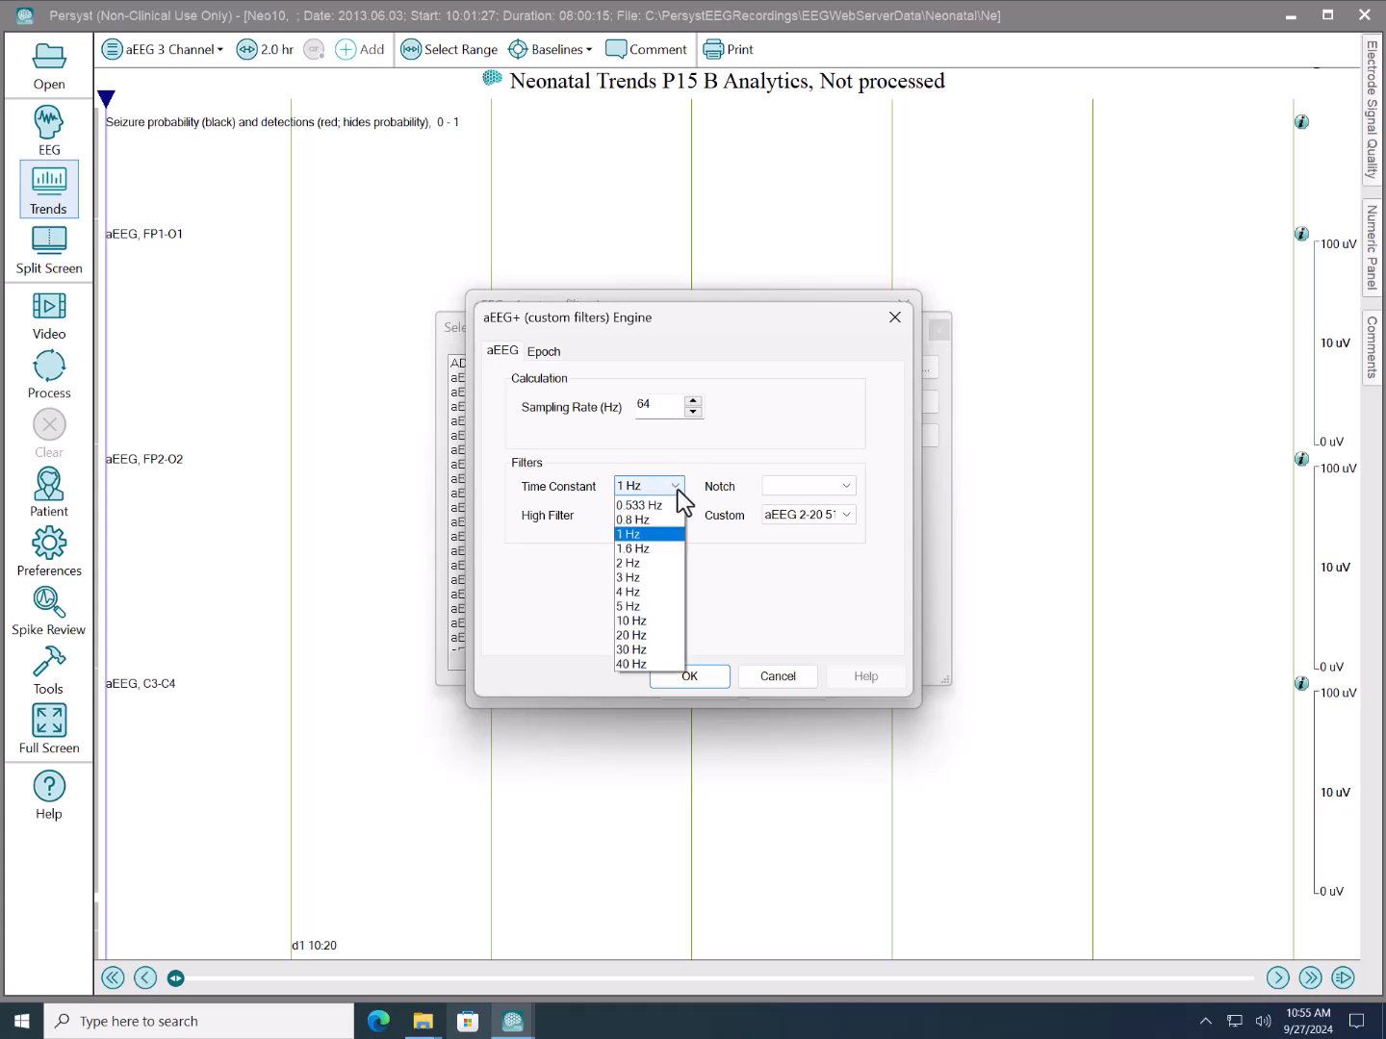
{"action": "left_click", "coordinate": [663, 505]}
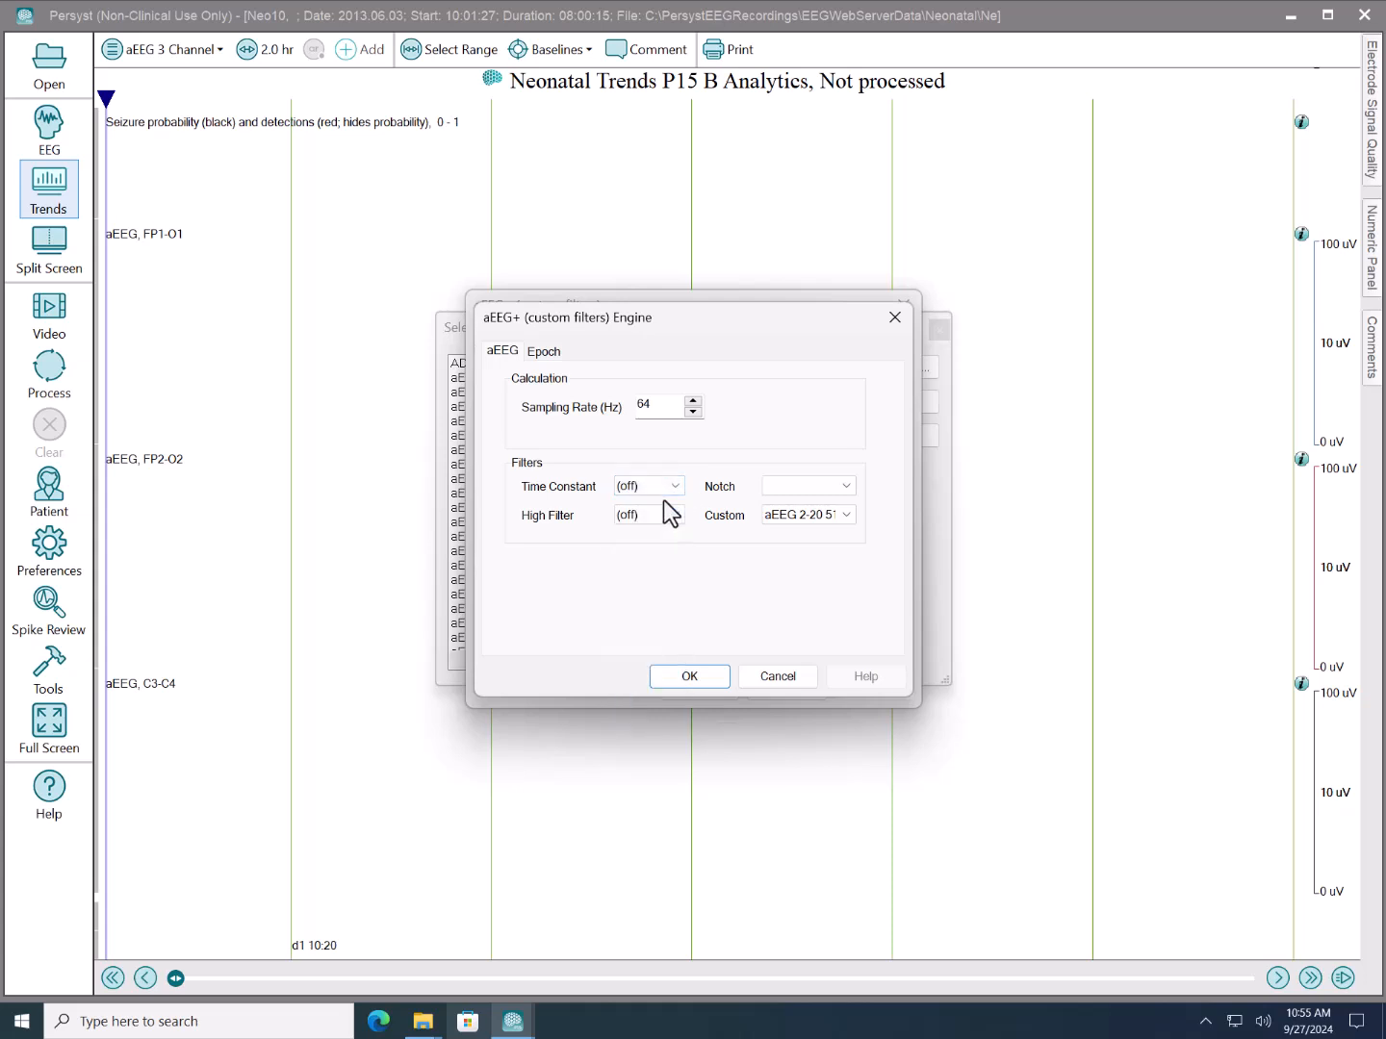
{"action": "left_click", "coordinate": [845, 515]}
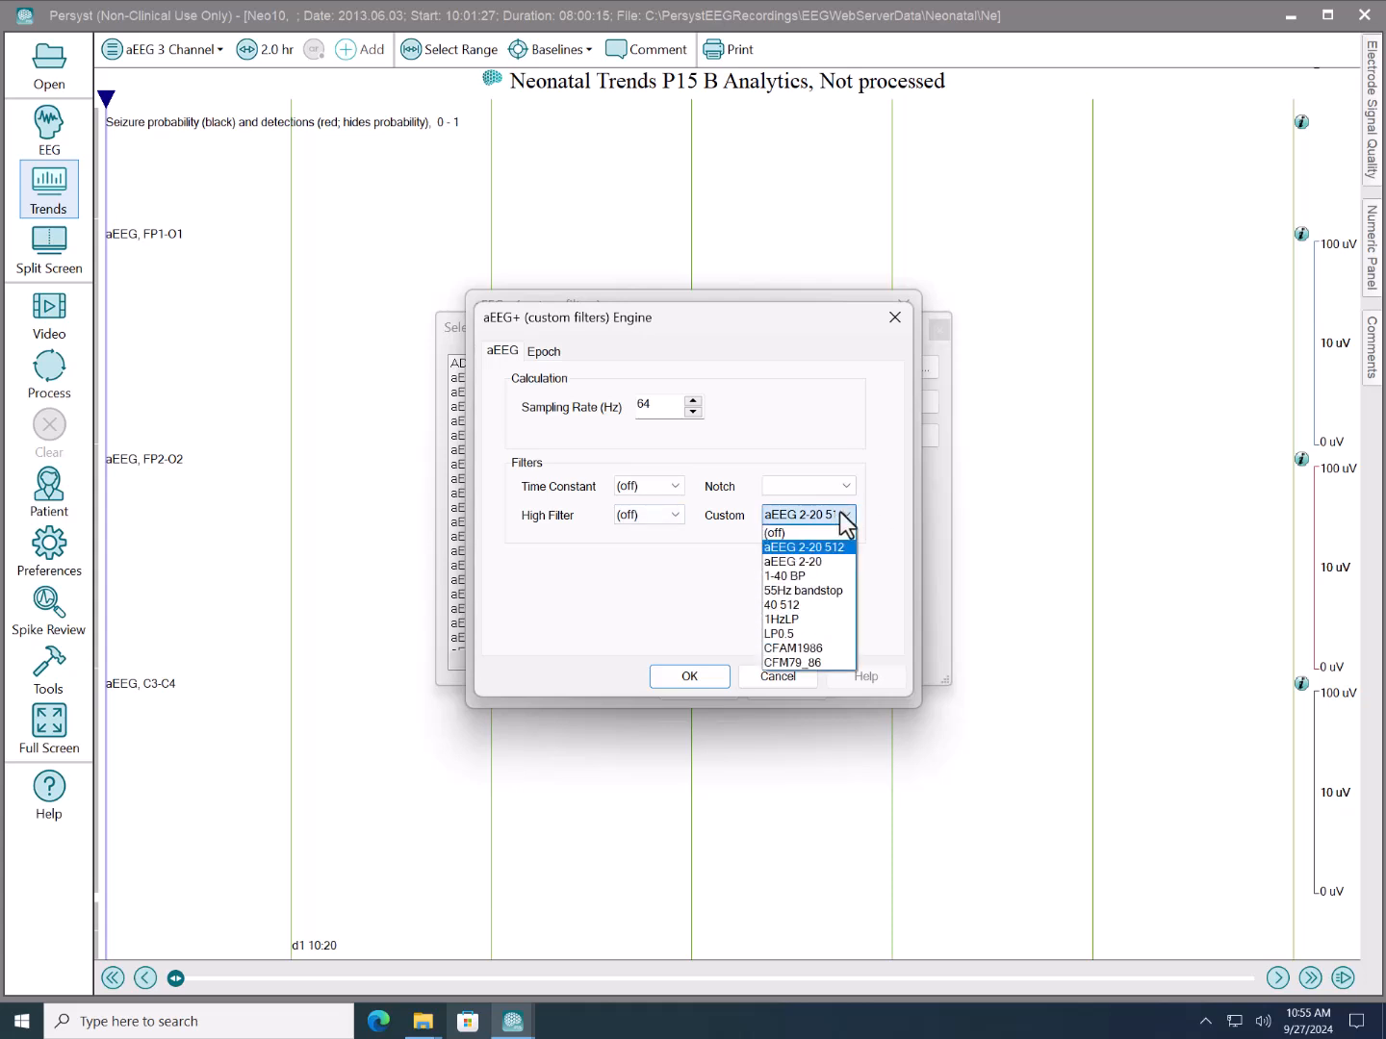
{"action": "left_click", "coordinate": [800, 661]}
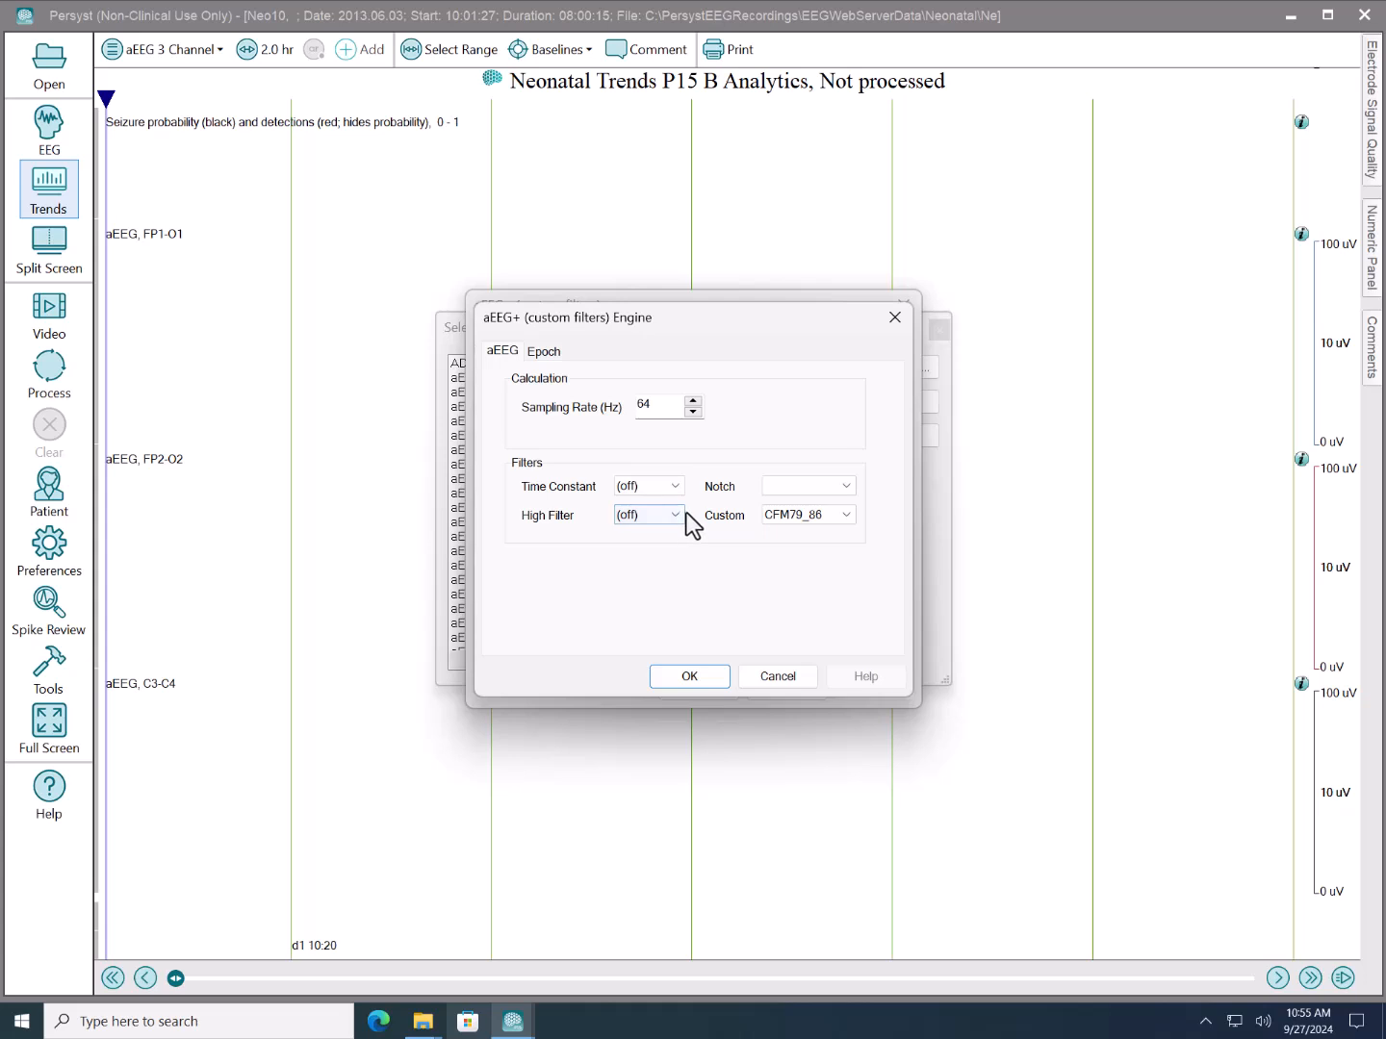
{"action": "left_click", "coordinate": [826, 486]}
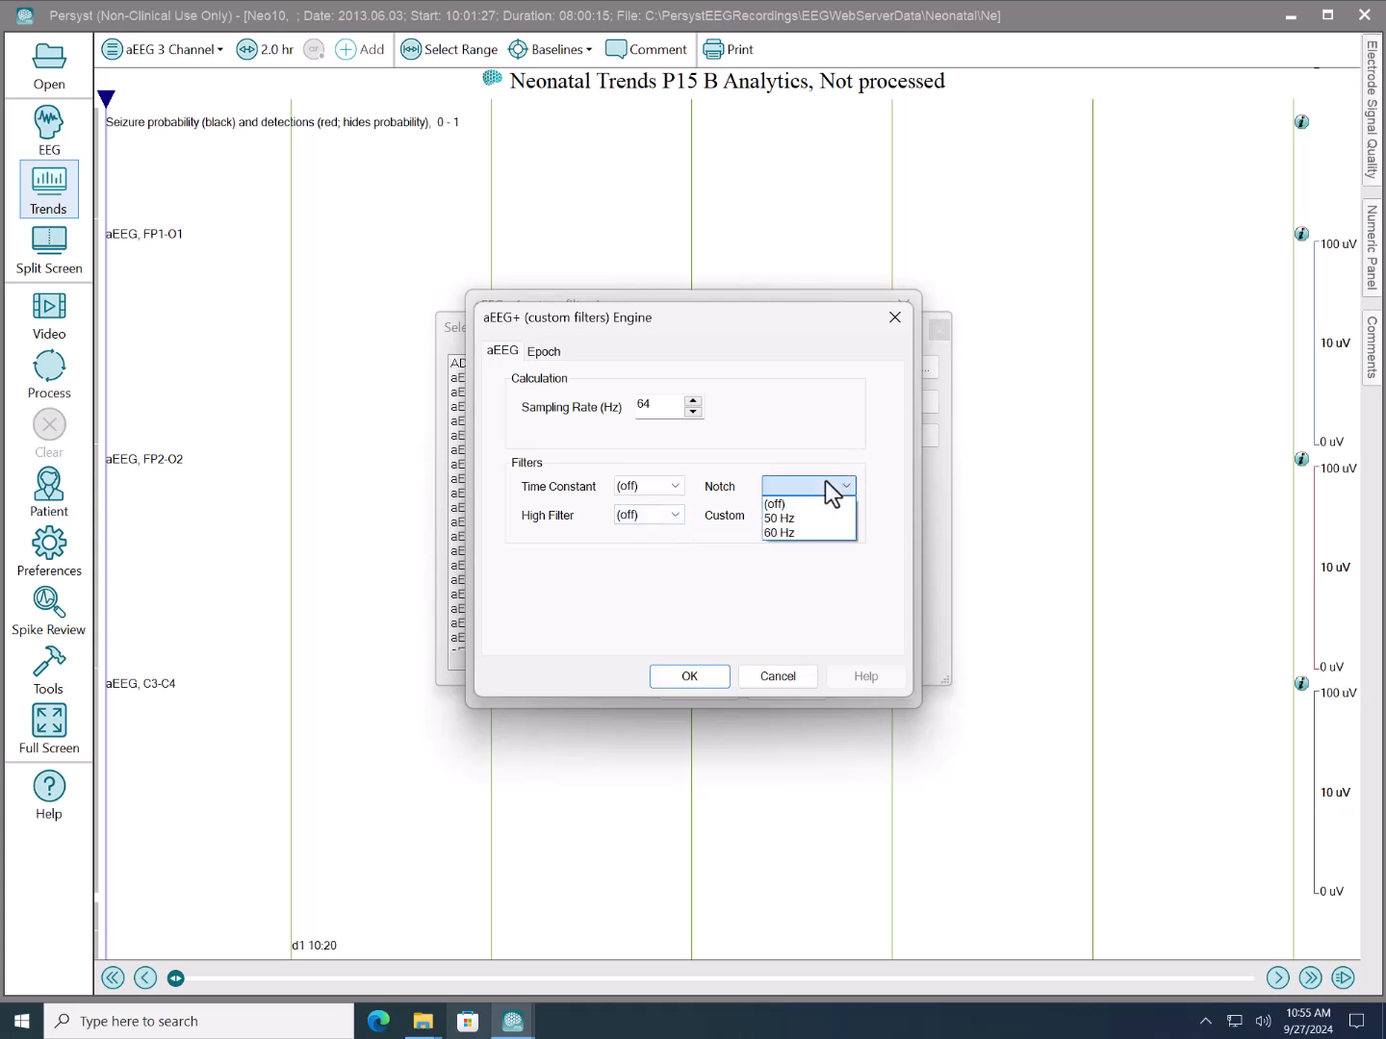
{"action": "left_click", "coordinate": [809, 533]}
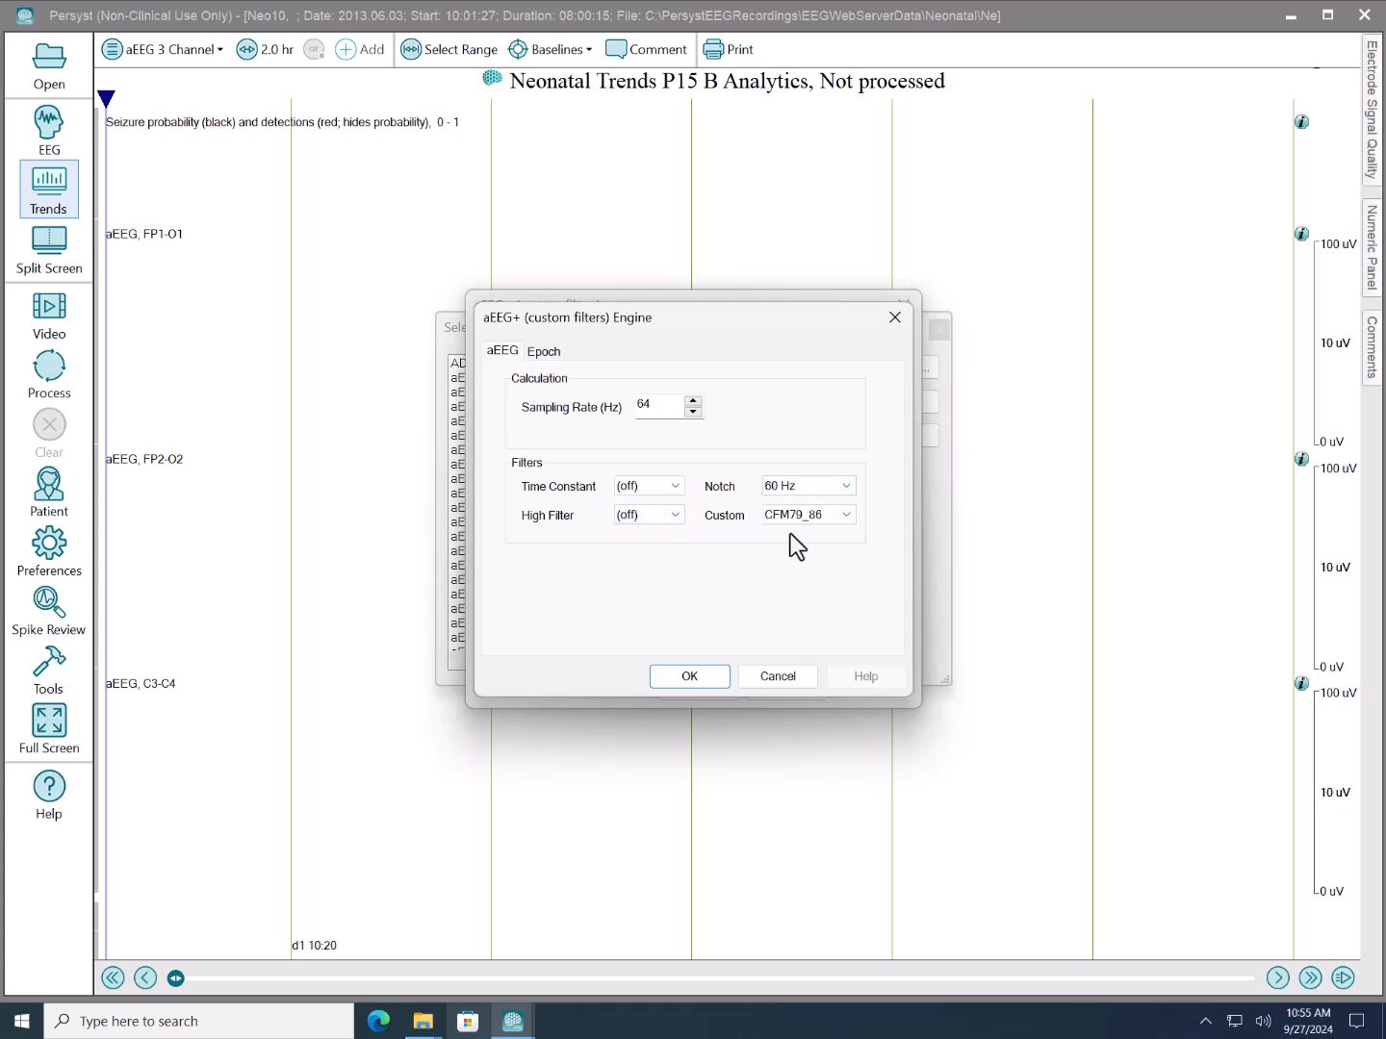
Examine the engine's epoch settings, including the advanced ones, and discard the engine edits.
{"action": "left_click", "coordinate": [554, 355]}
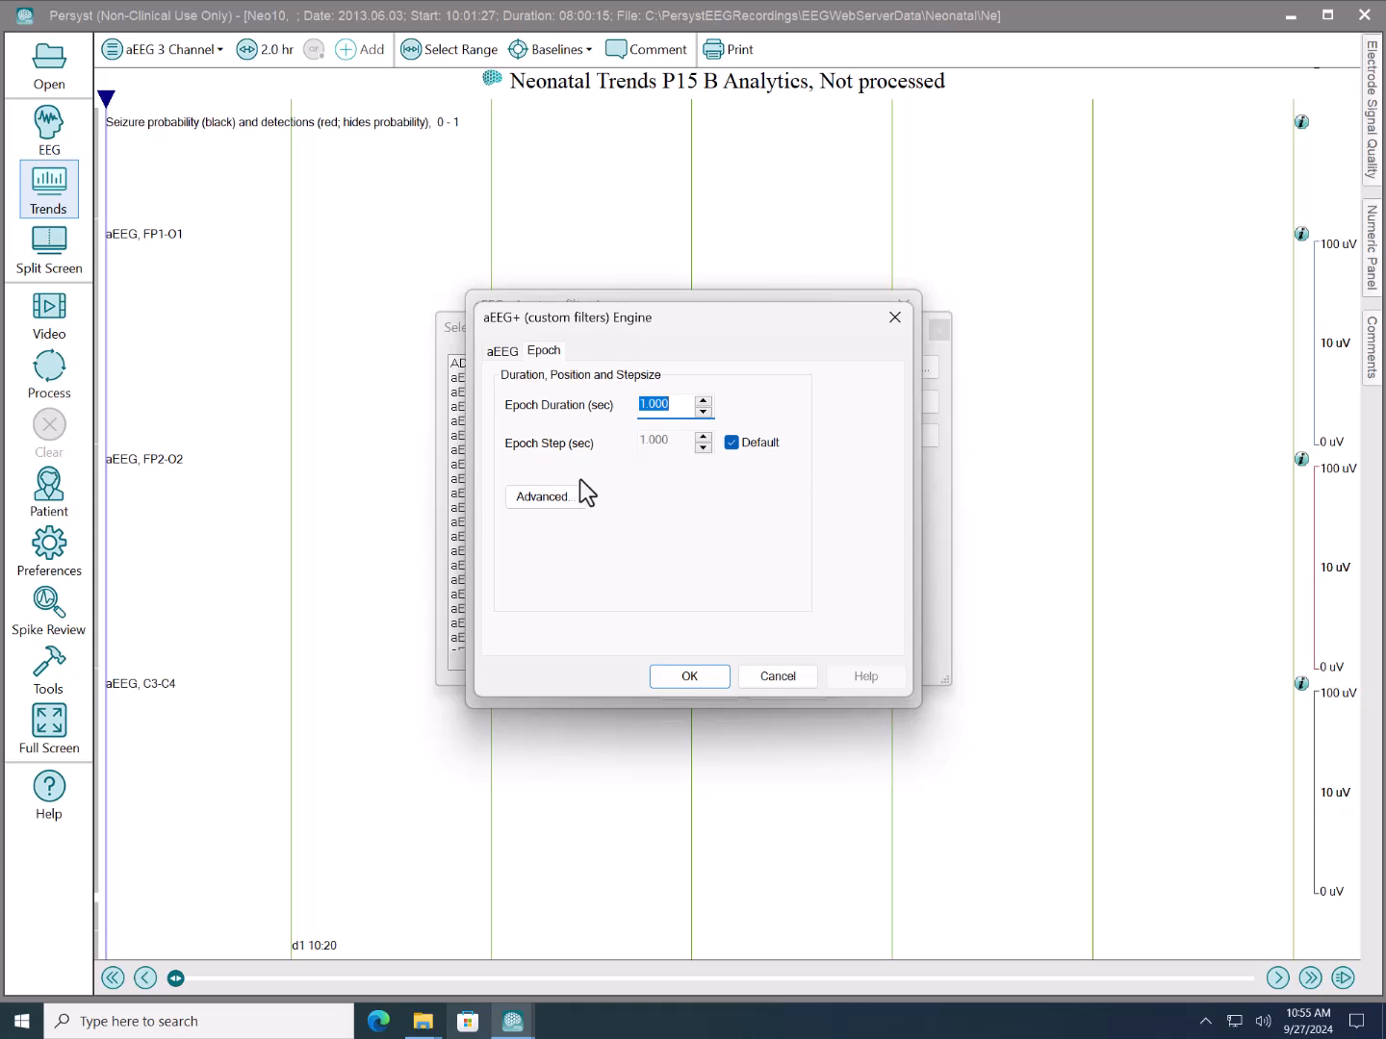
{"action": "left_click", "coordinate": [545, 498]}
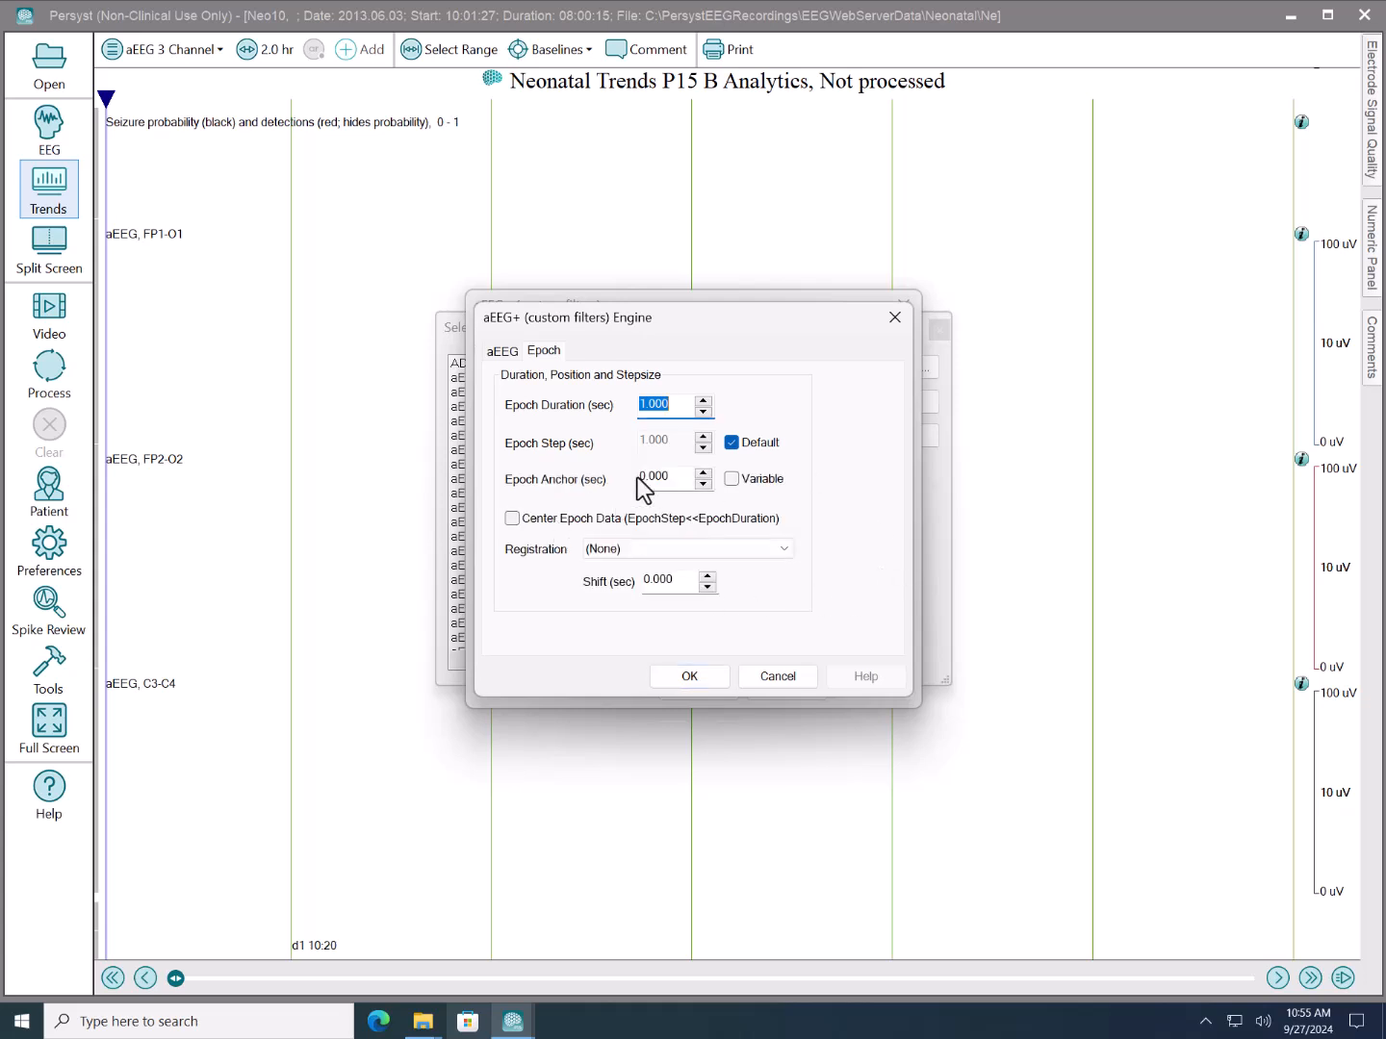
{"action": "left_click", "coordinate": [781, 676]}
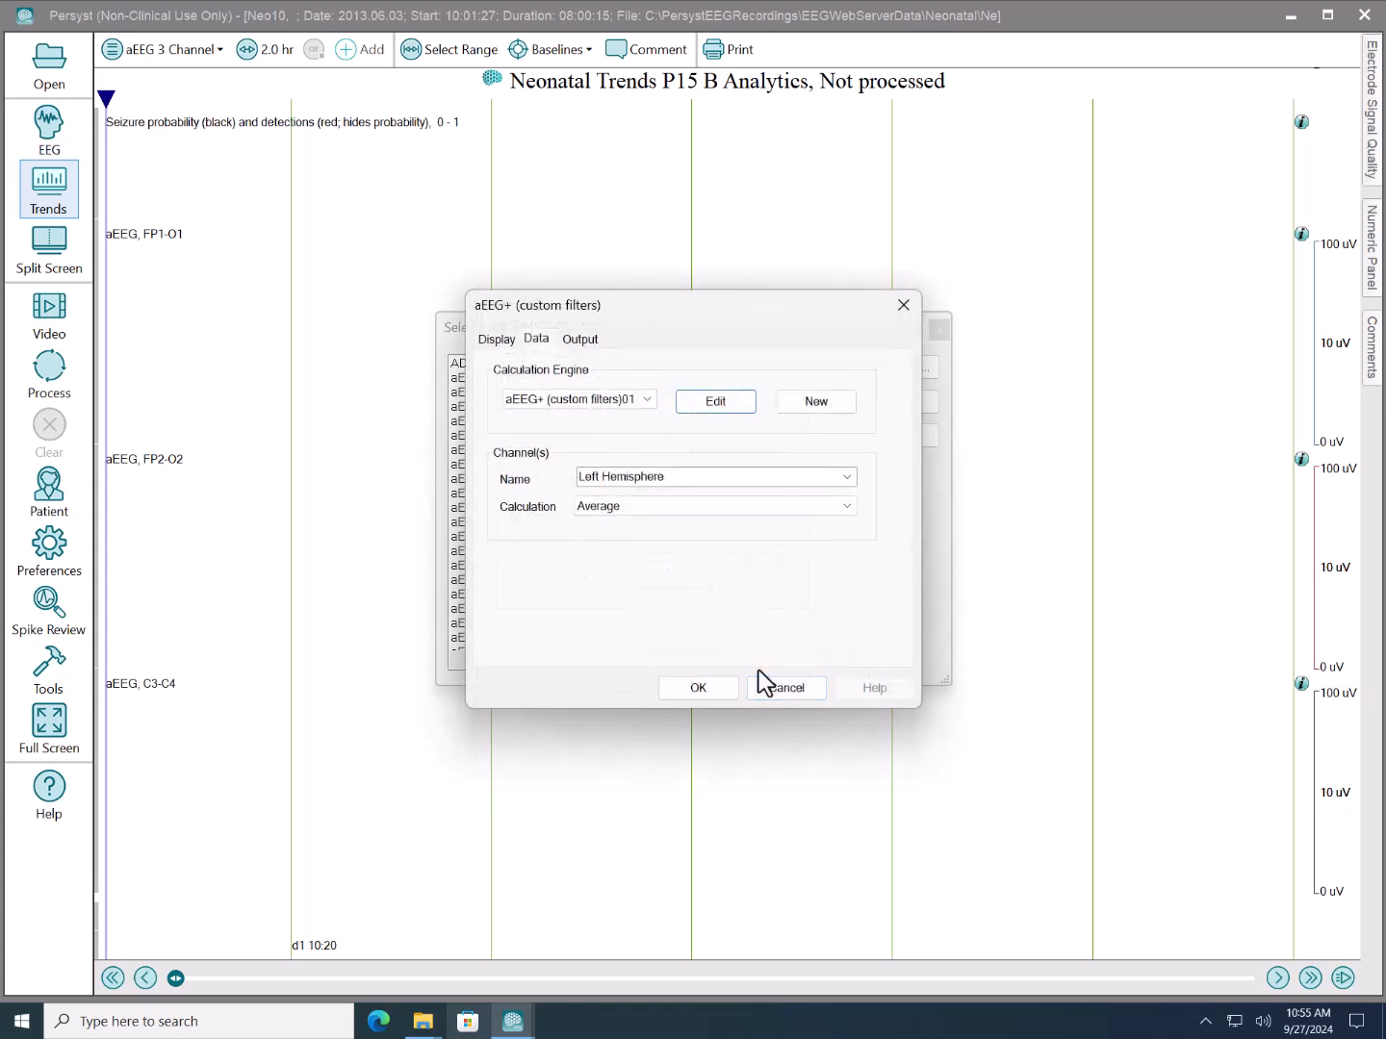
Review the aEEG+ trend's output parameters and maximum sensitivity choices, and cancel both the new trend and the trend selection.
{"action": "left_click", "coordinate": [579, 342]}
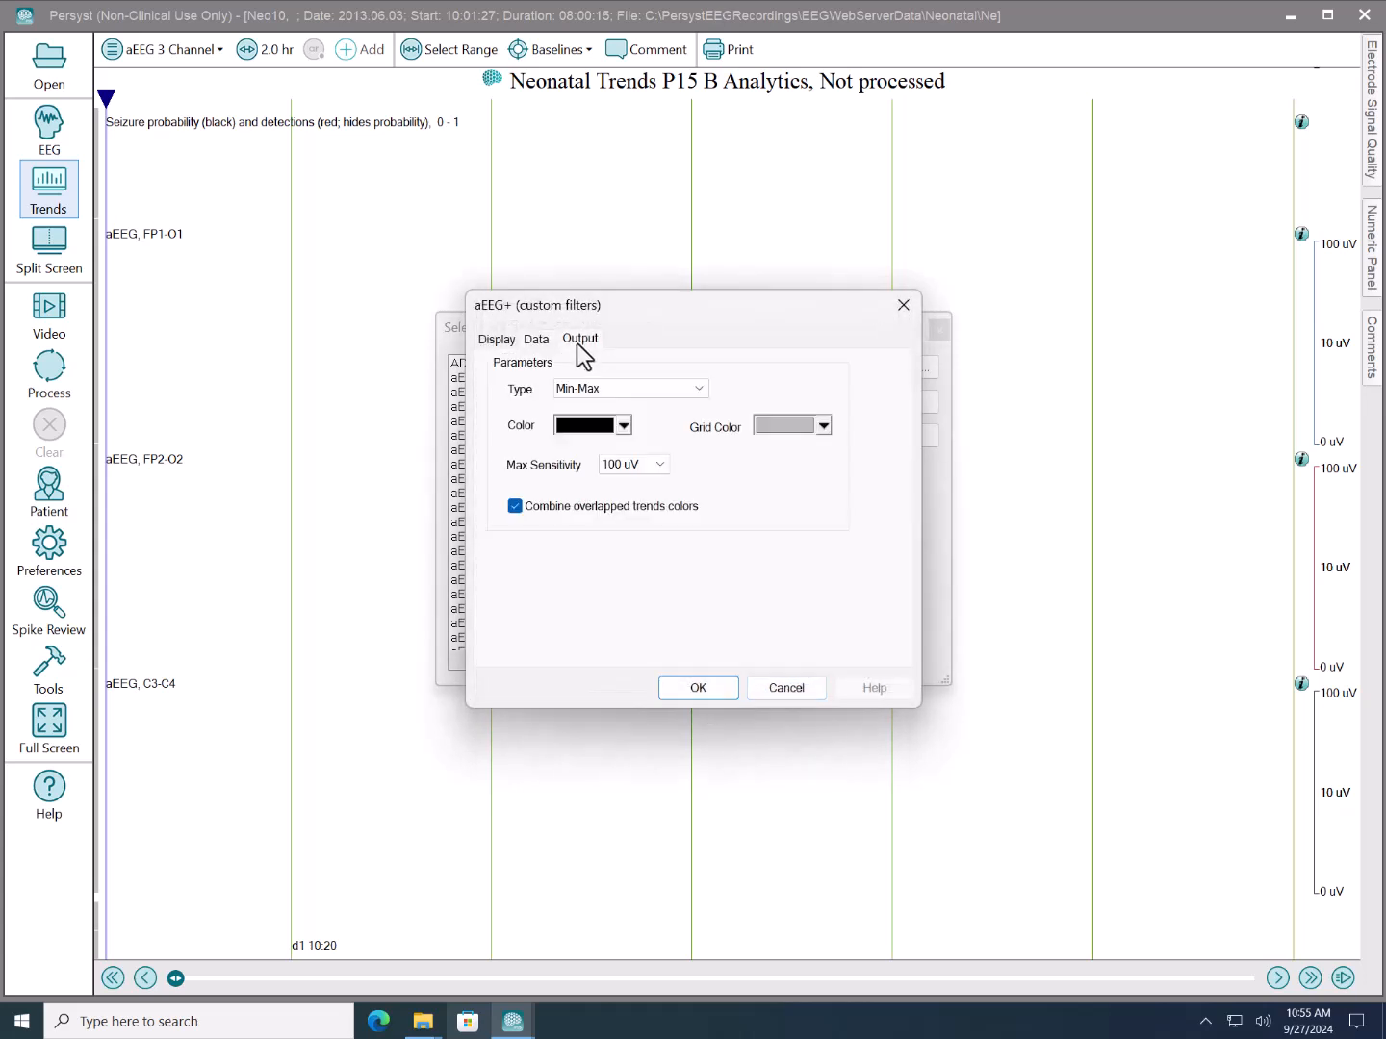
{"action": "left_click", "coordinate": [653, 463]}
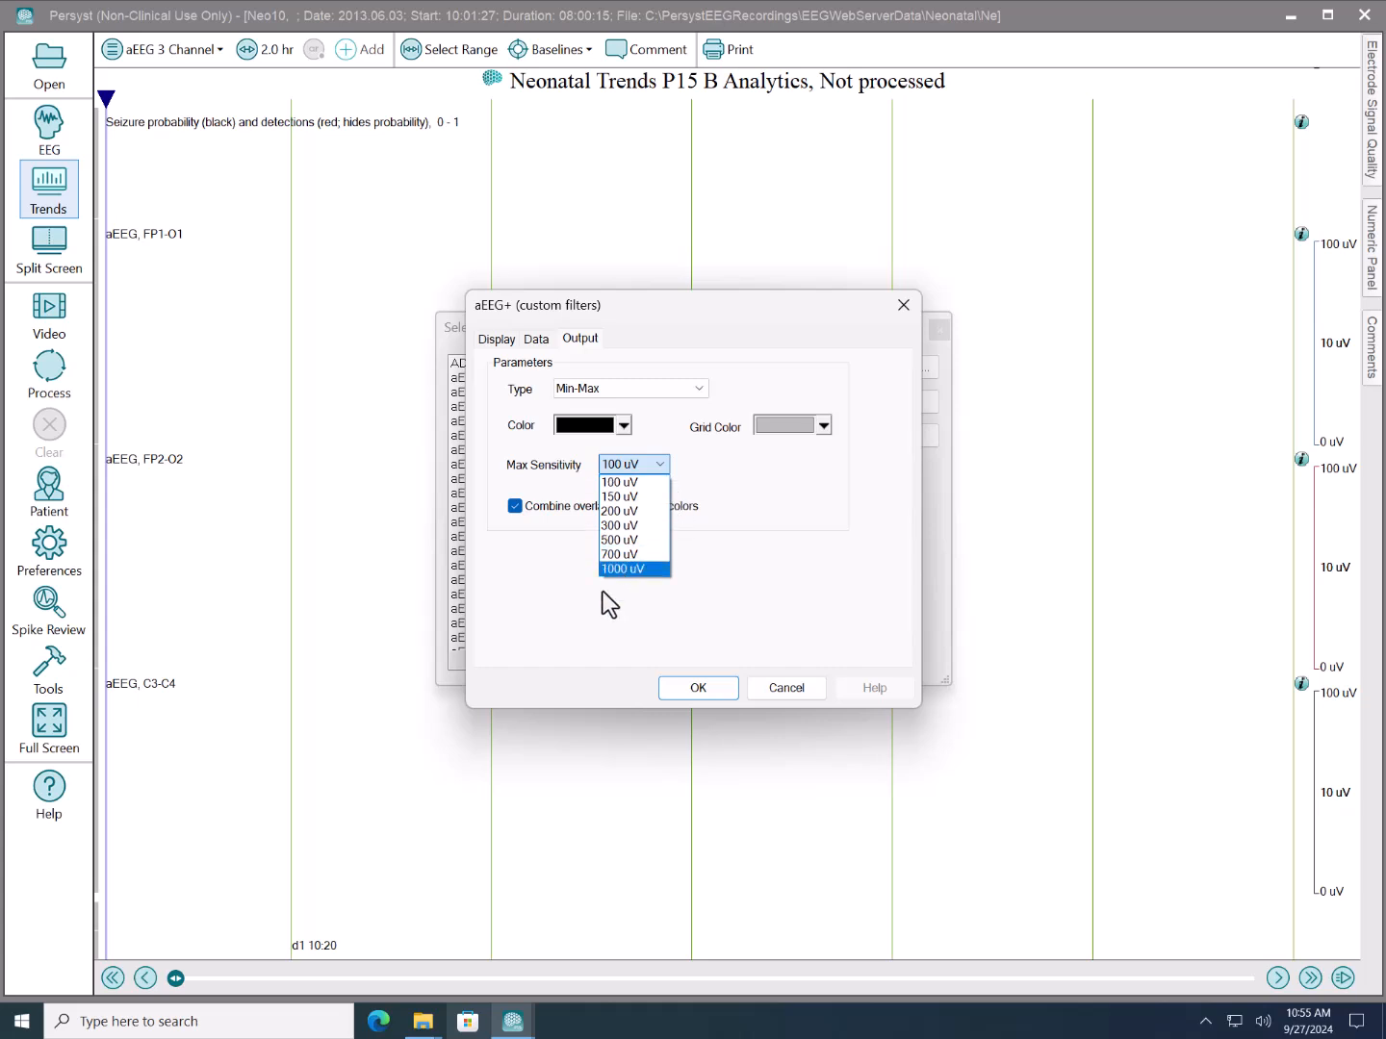
{"action": "left_click", "coordinate": [920, 615]}
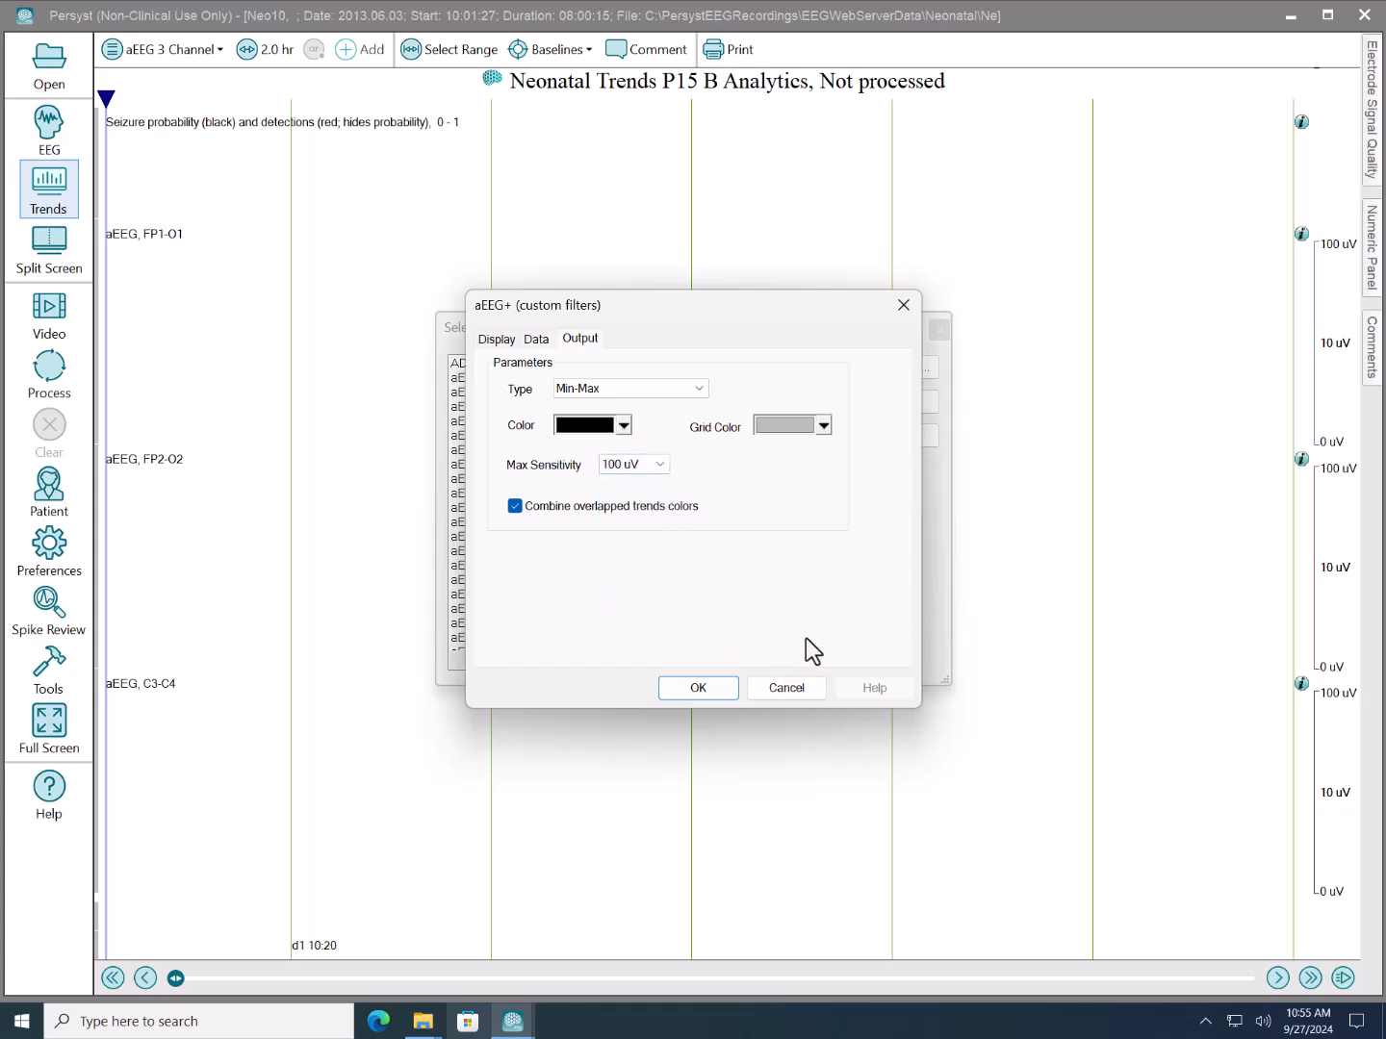
{"action": "left_click", "coordinate": [784, 689]}
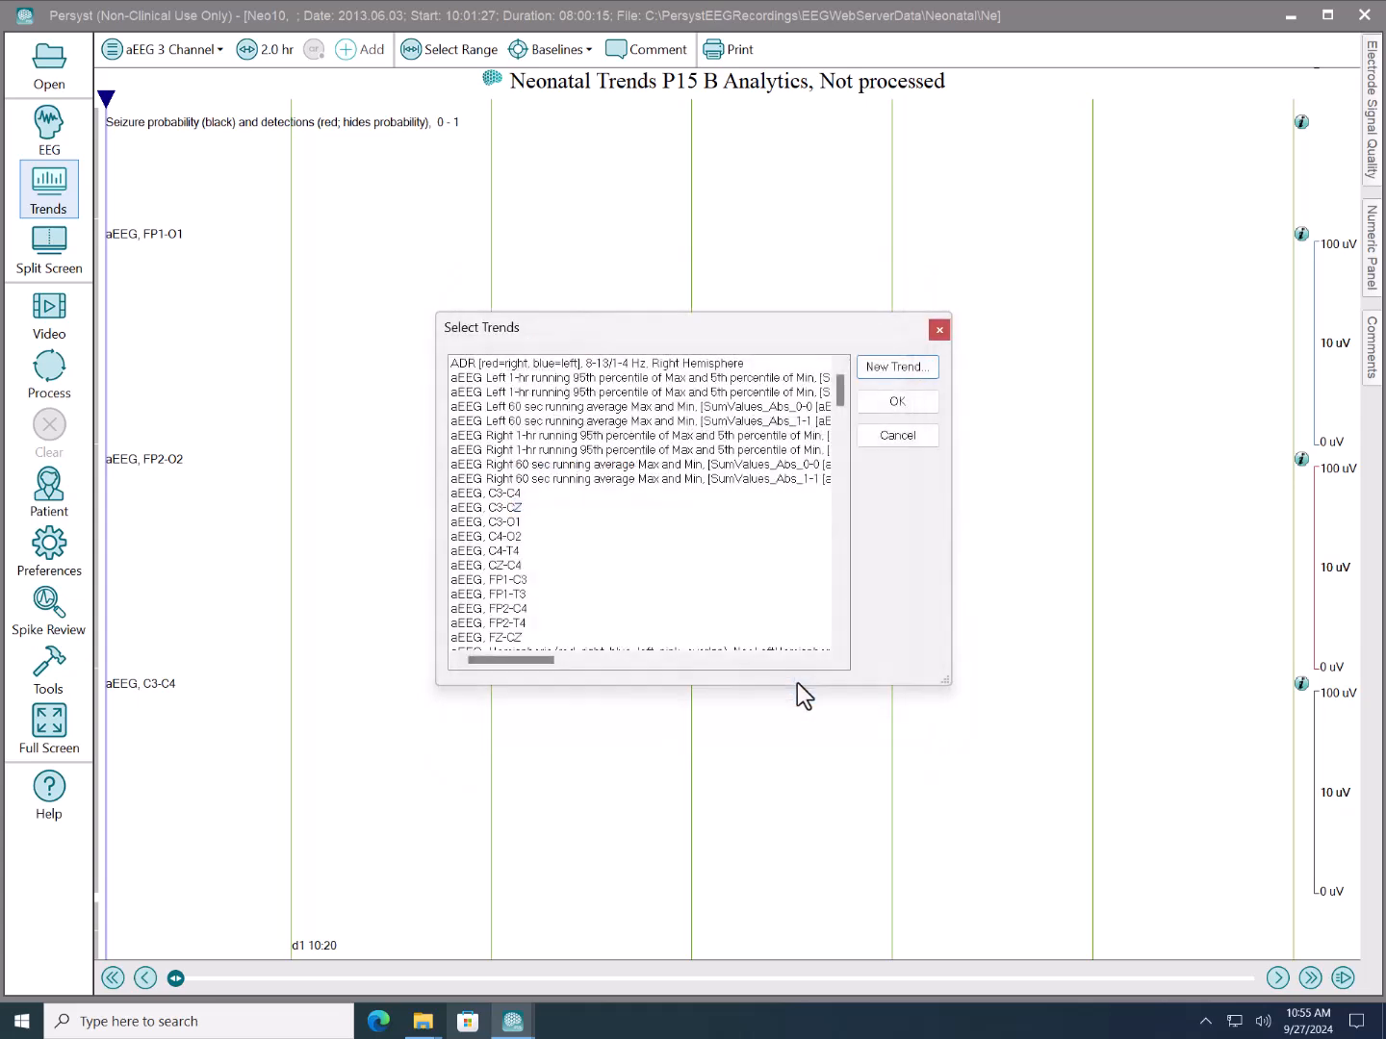
{"action": "left_click", "coordinate": [898, 436]}
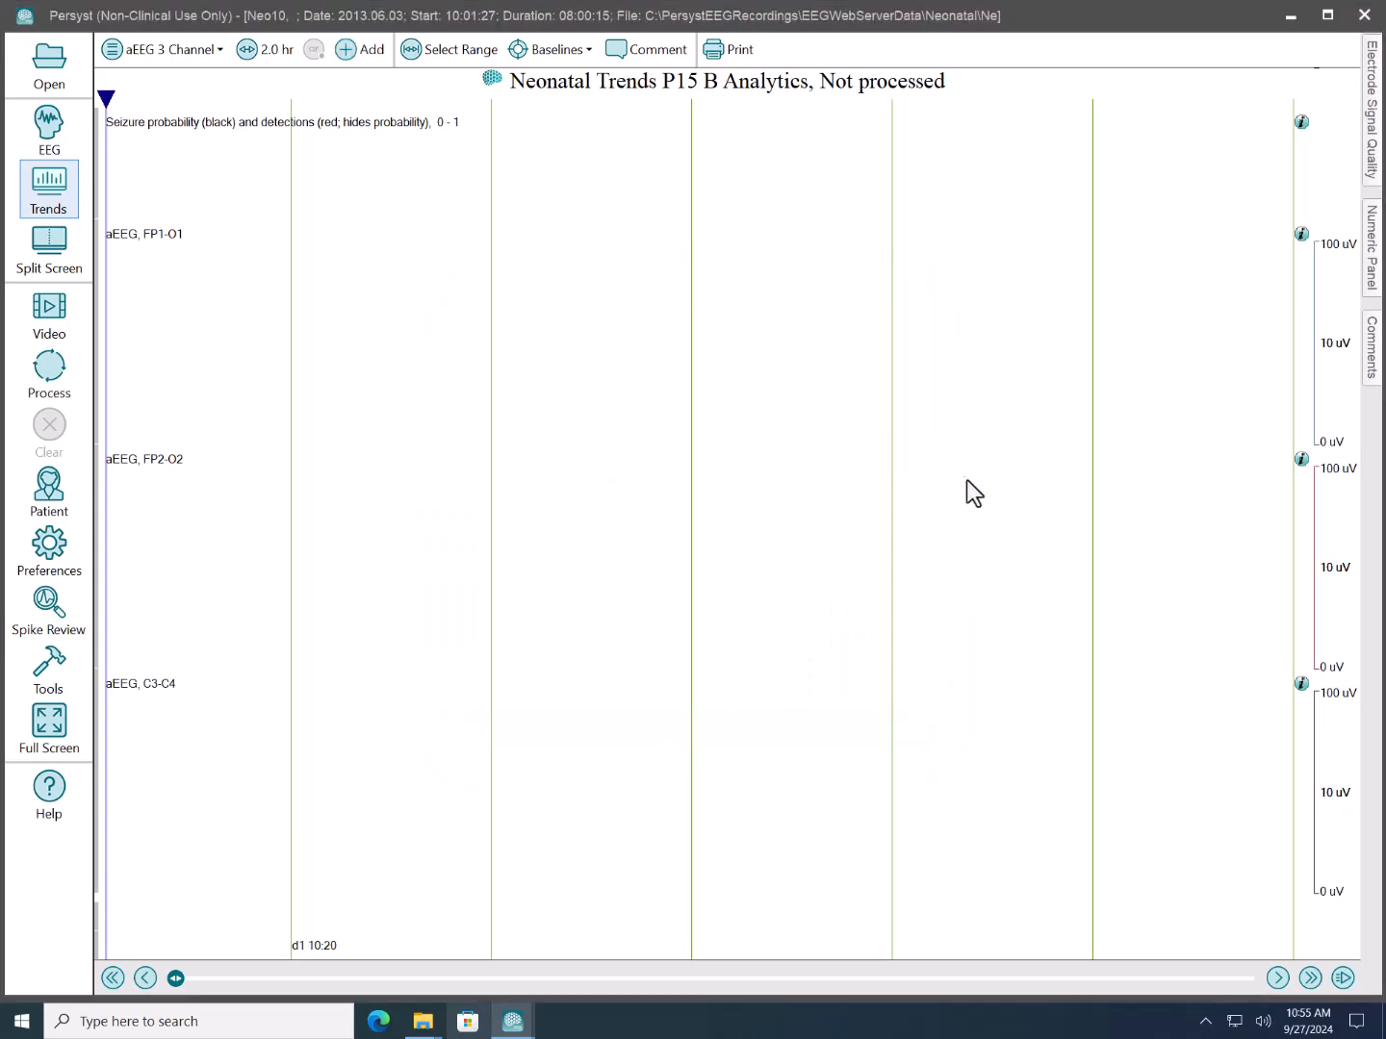
Show only the EEG and set its high frequency filter to 60 Hz.
{"action": "left_click", "coordinate": [50, 126]}
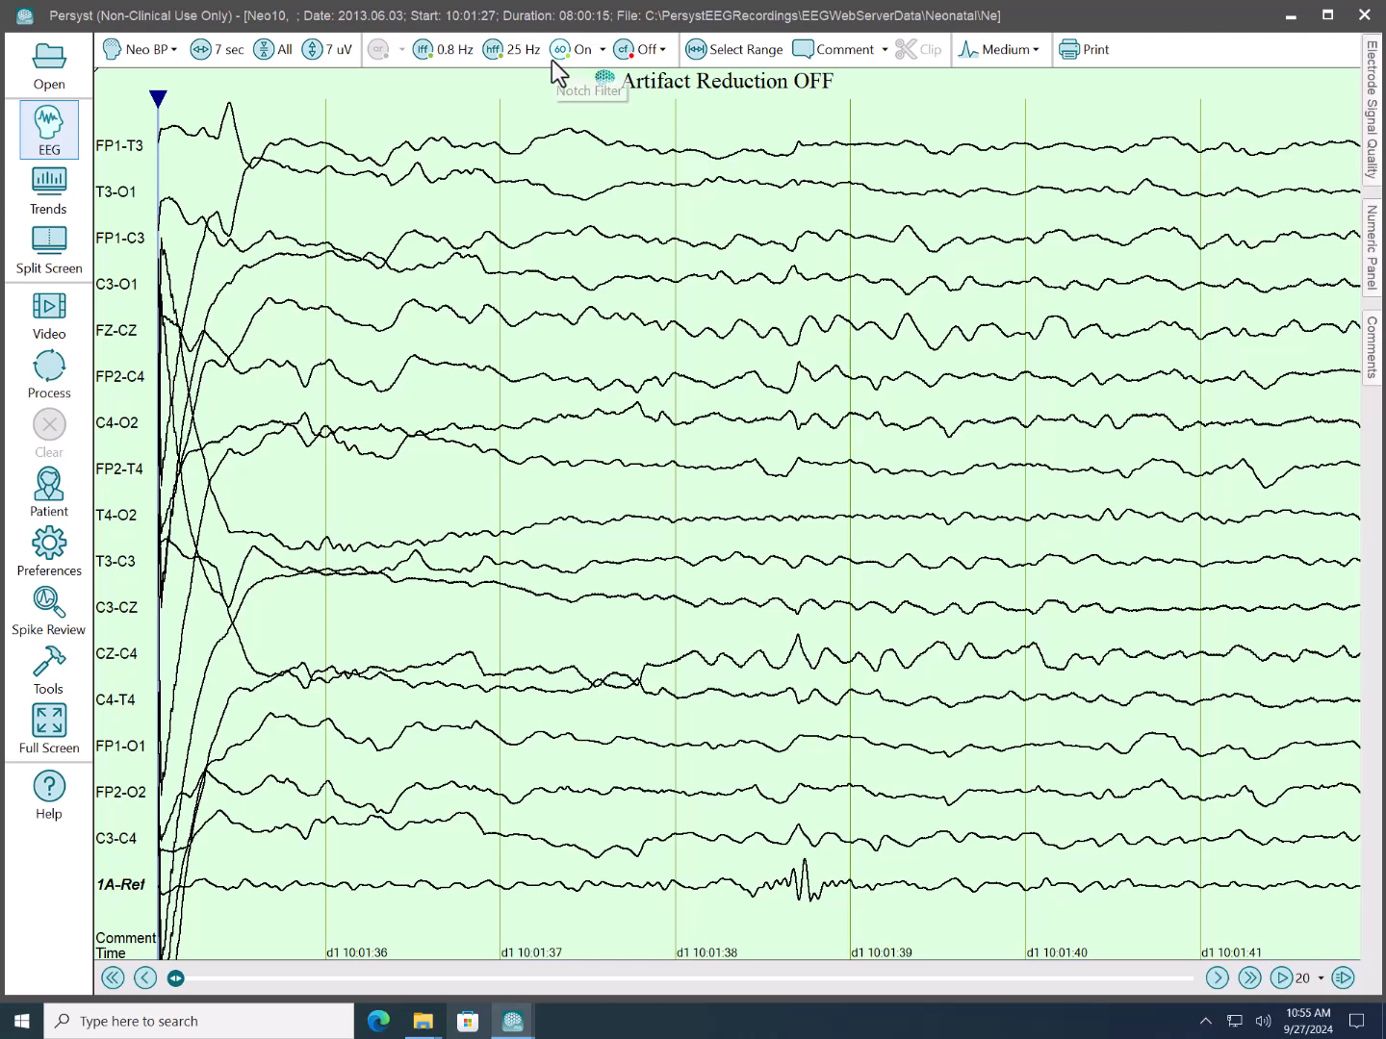
{"action": "left_click", "coordinate": [493, 53]}
{"action": "left_click_drag", "start_coordinate": [383, 143], "coordinate": [403, 59]}
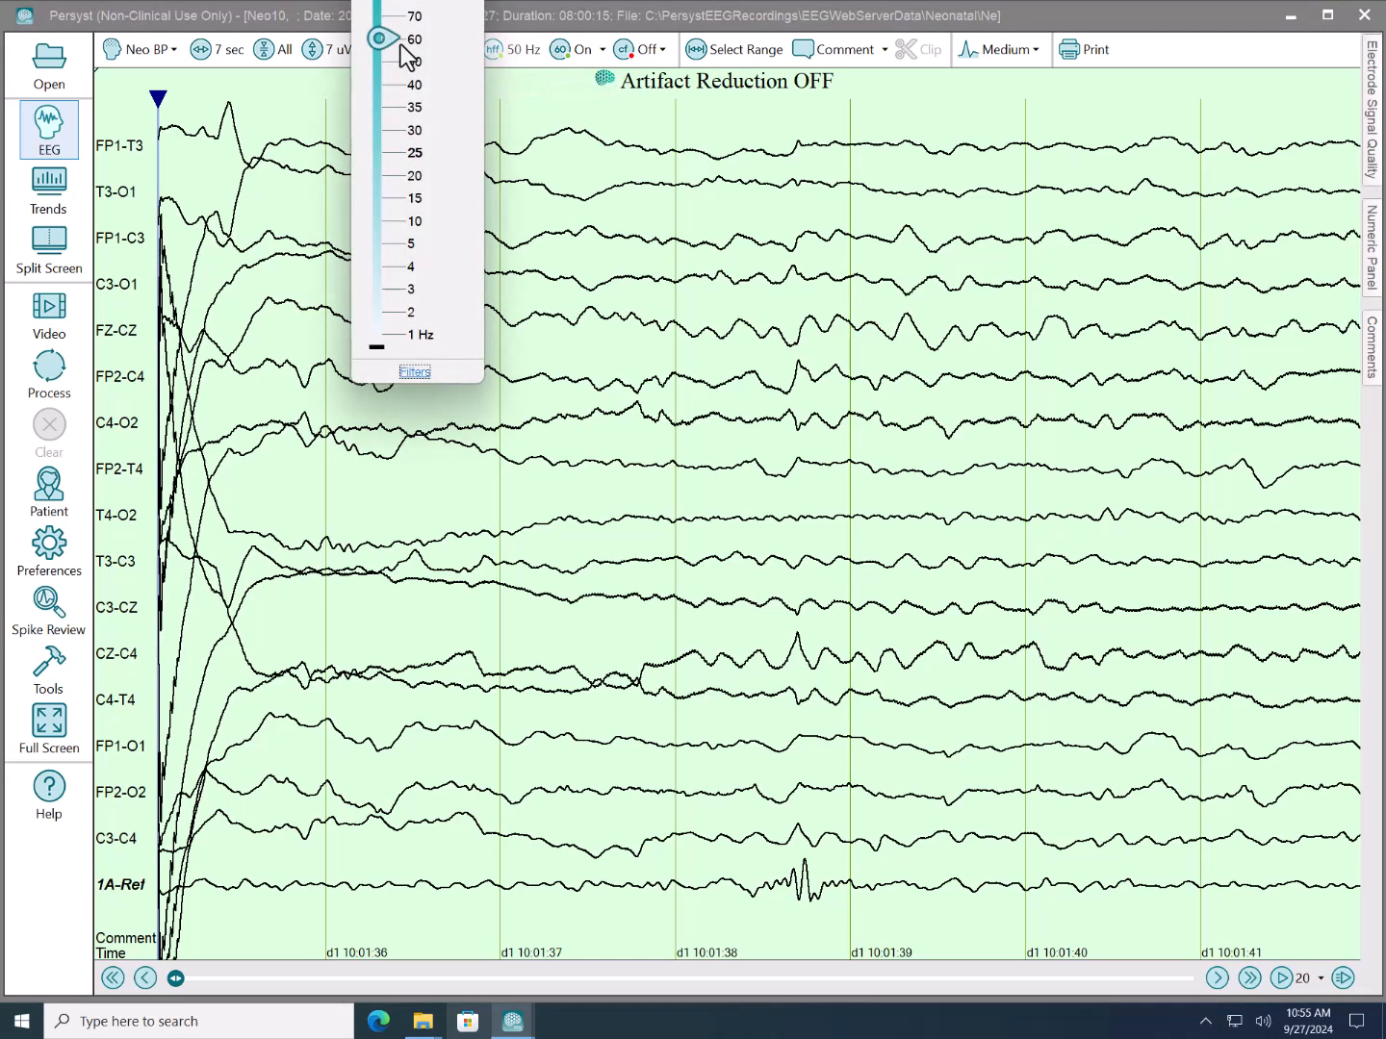
{"action": "left_click", "coordinate": [578, 159]}
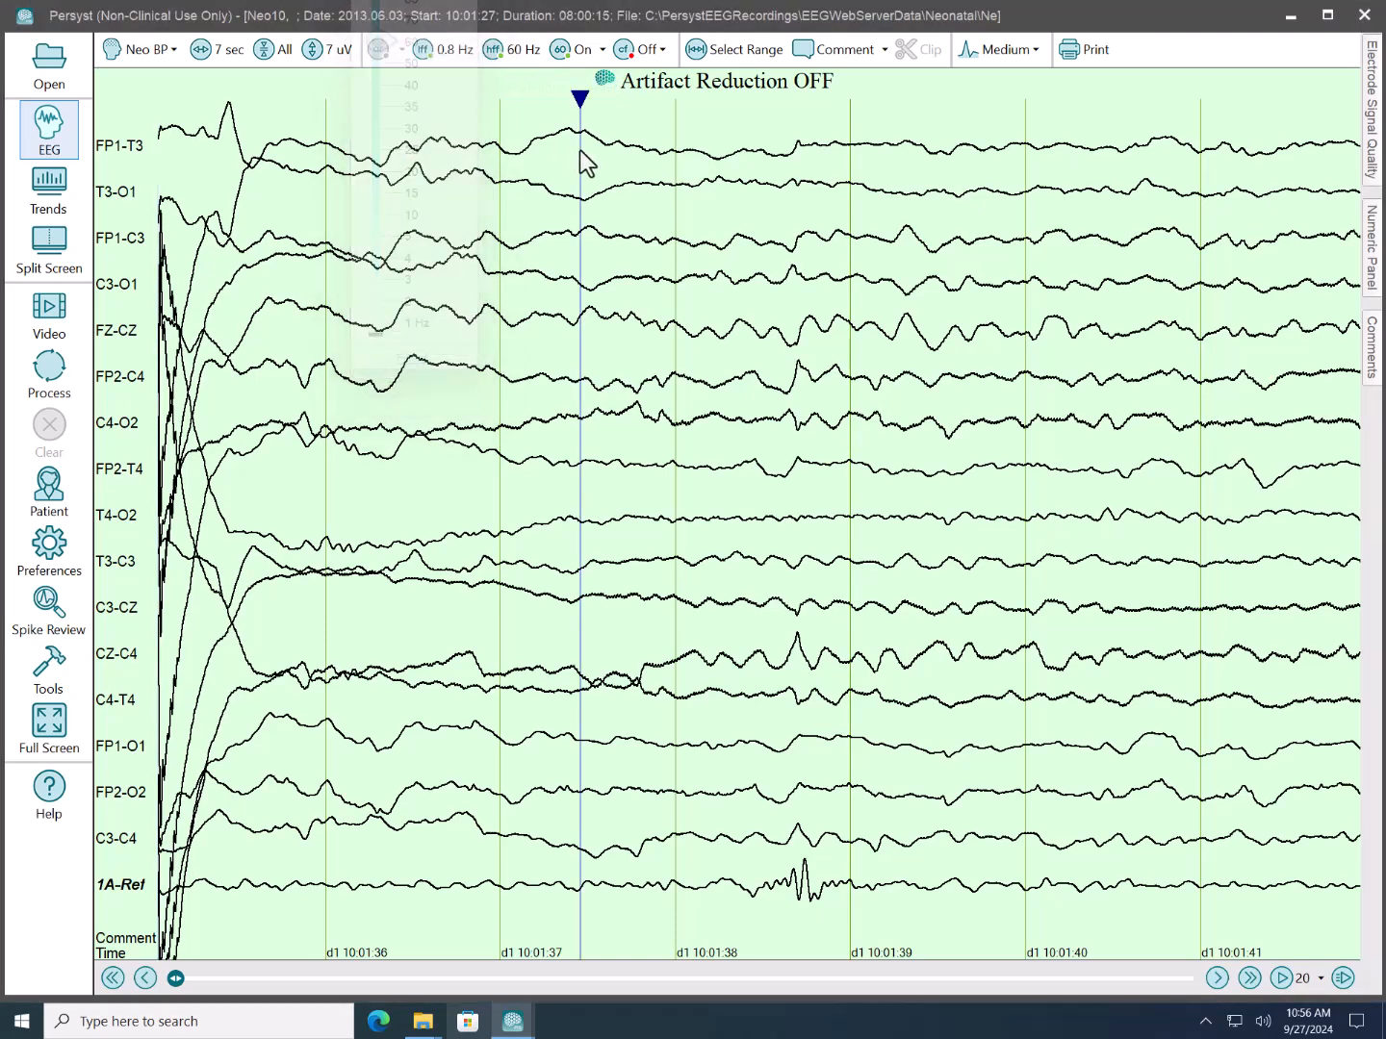
Open the EEG filter settings and examine the available custom filter types, keeping FIR (Walraven).
{"action": "left_click", "coordinate": [507, 56]}
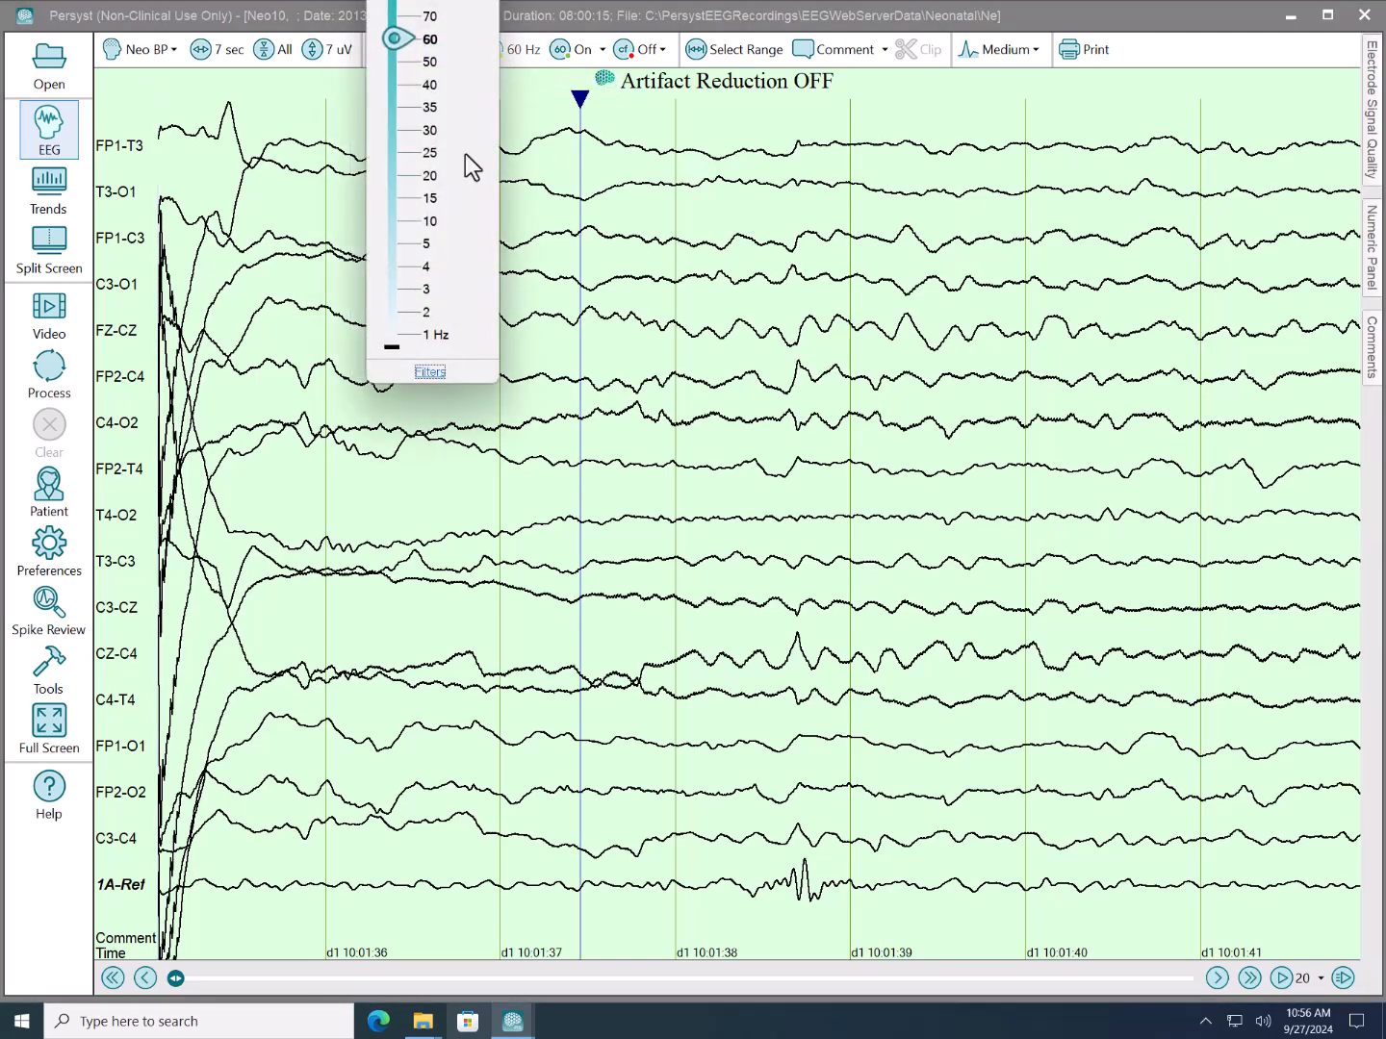
{"action": "left_click", "coordinate": [430, 373]}
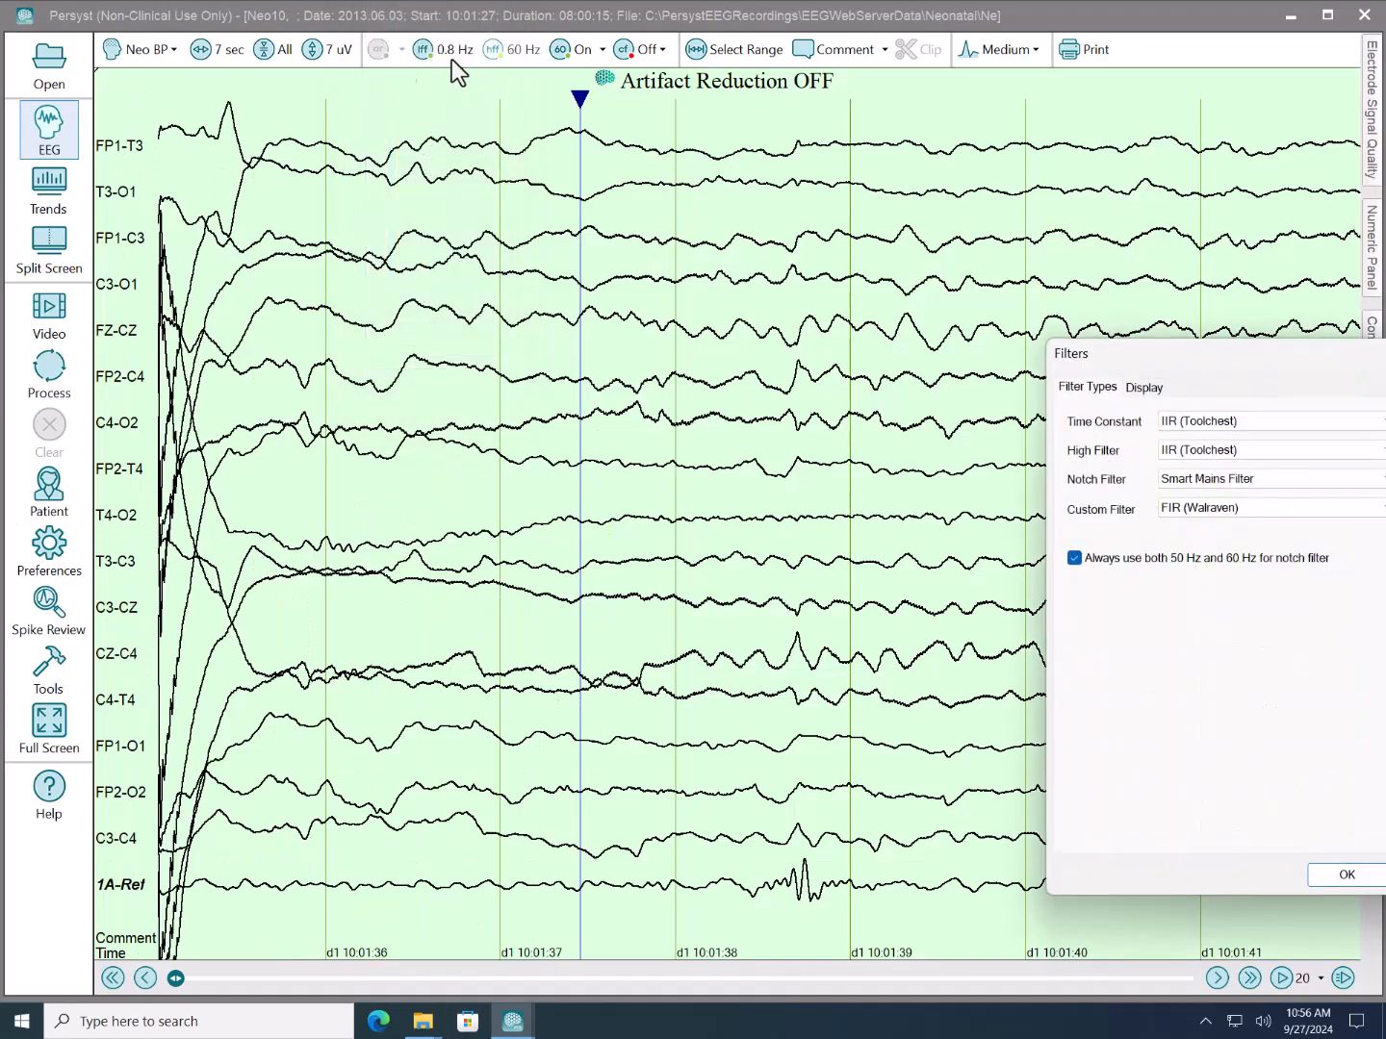
{"action": "left_click_drag", "start_coordinate": [1164, 351], "coordinate": [414, 168]}
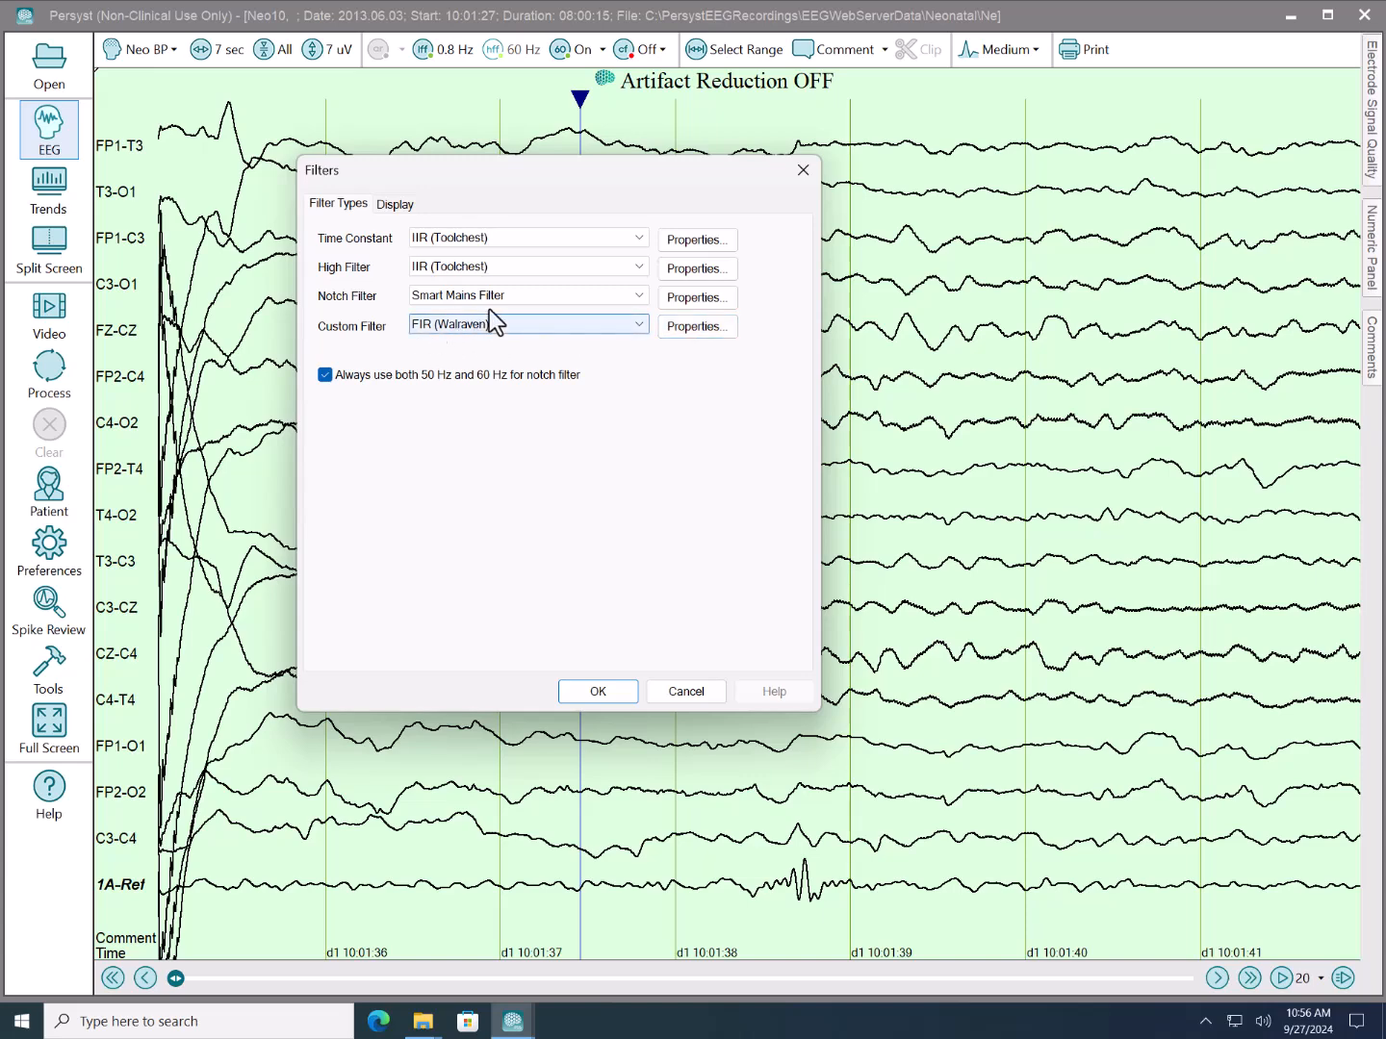
{"action": "left_click", "coordinate": [636, 324]}
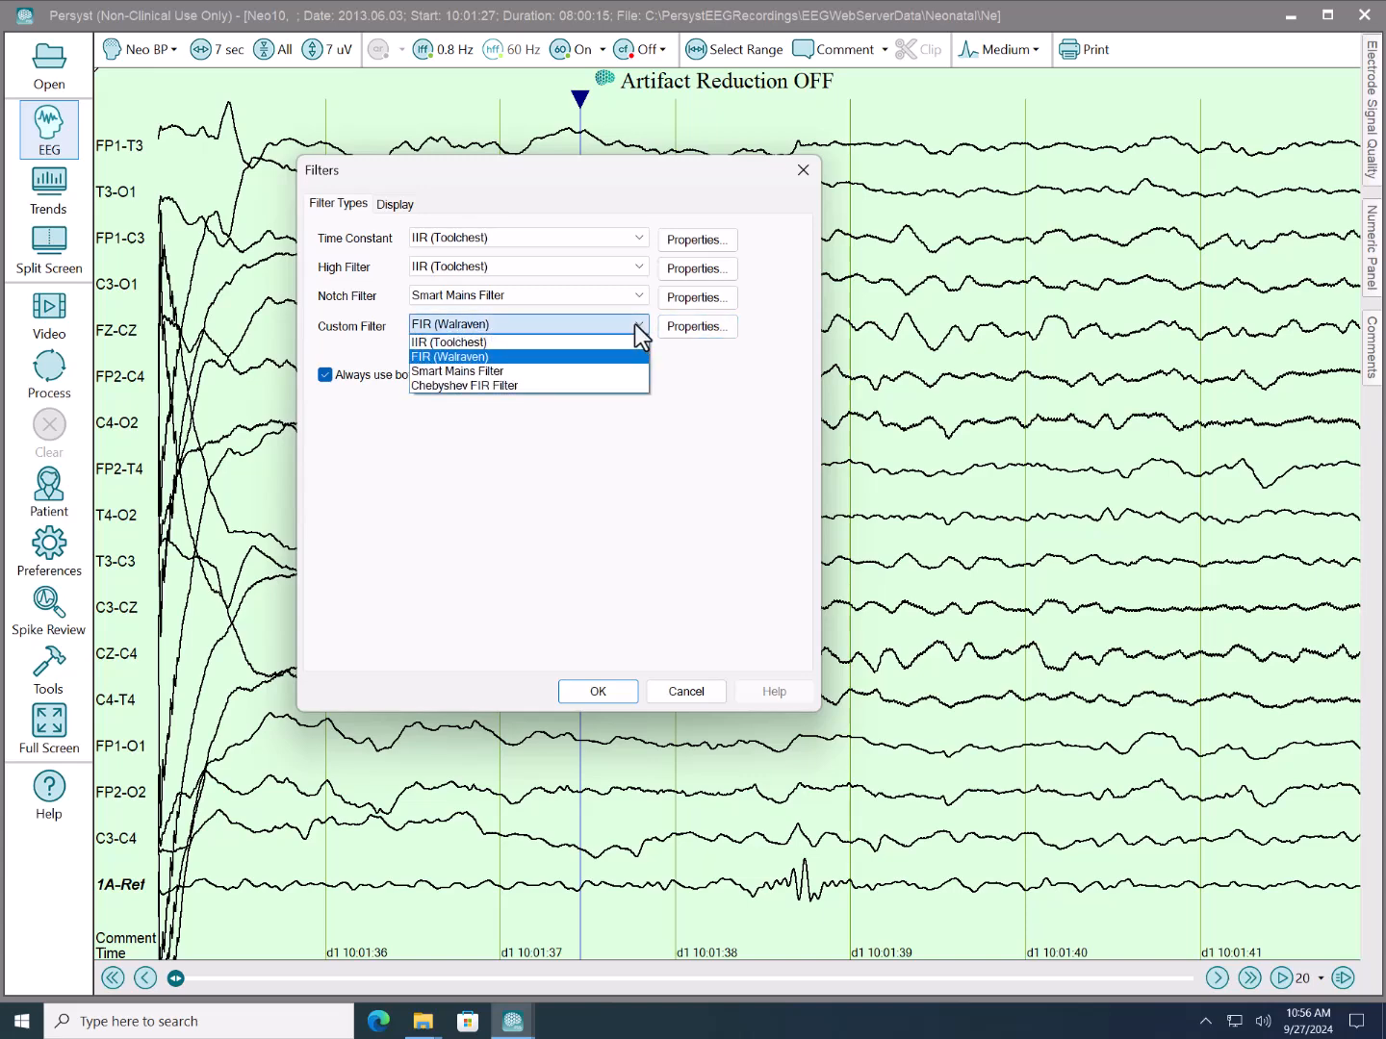
{"action": "left_click", "coordinate": [636, 326]}
{"action": "left_click", "coordinate": [642, 325]}
{"action": "left_click", "coordinate": [593, 357]}
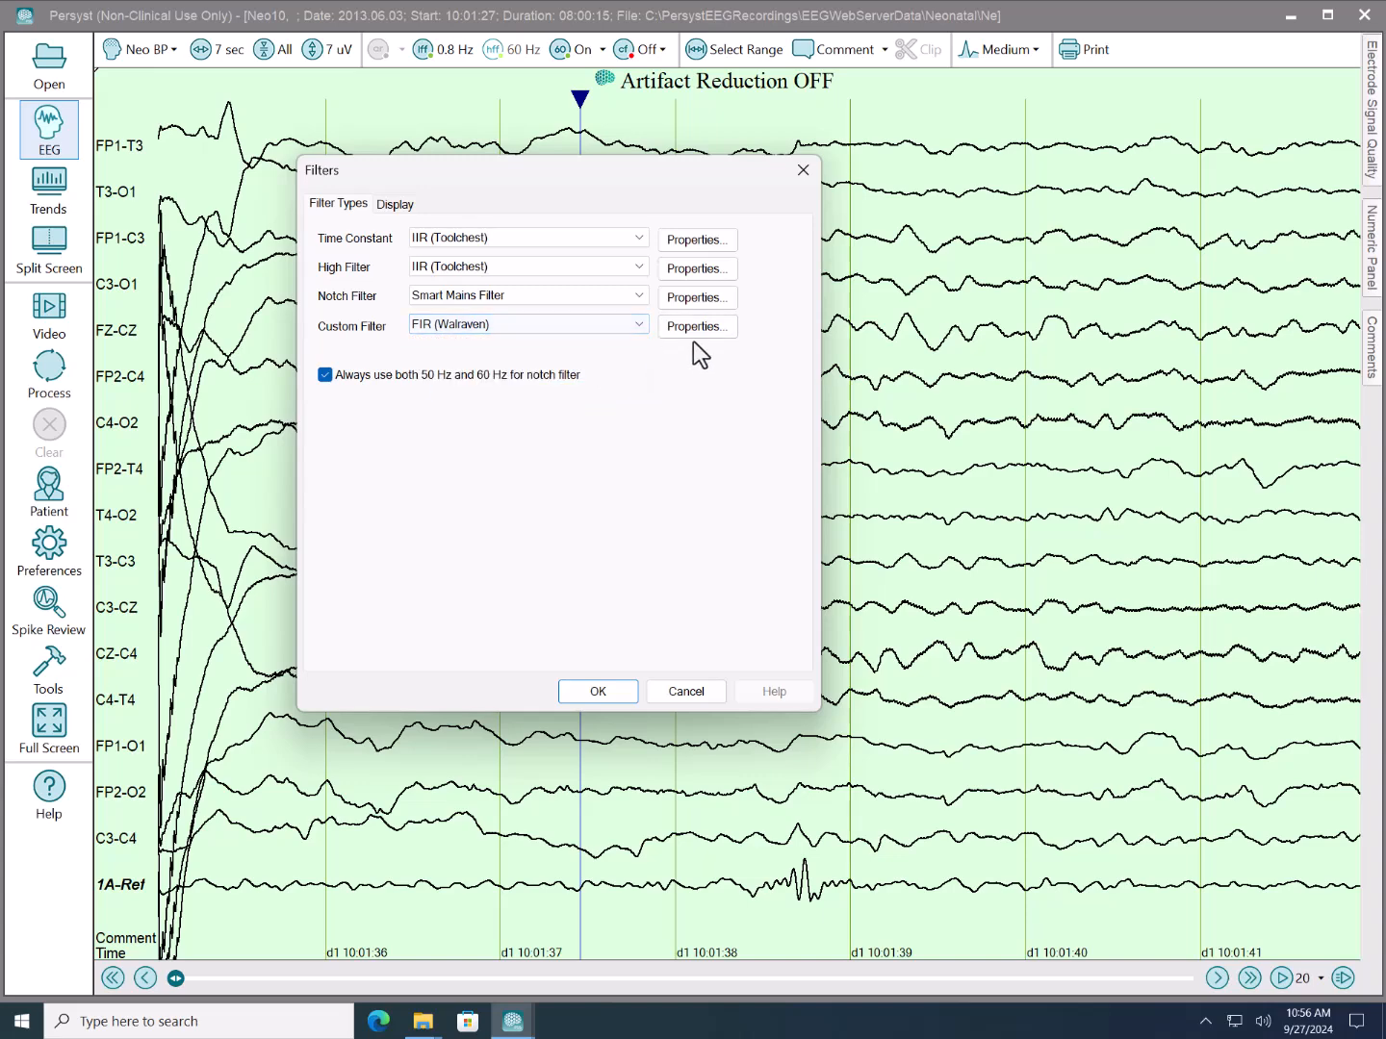
Examine the Walraven FIR custom filter's properties and filter type choices, and close the filter settings without changes.
{"action": "left_click", "coordinate": [695, 329]}
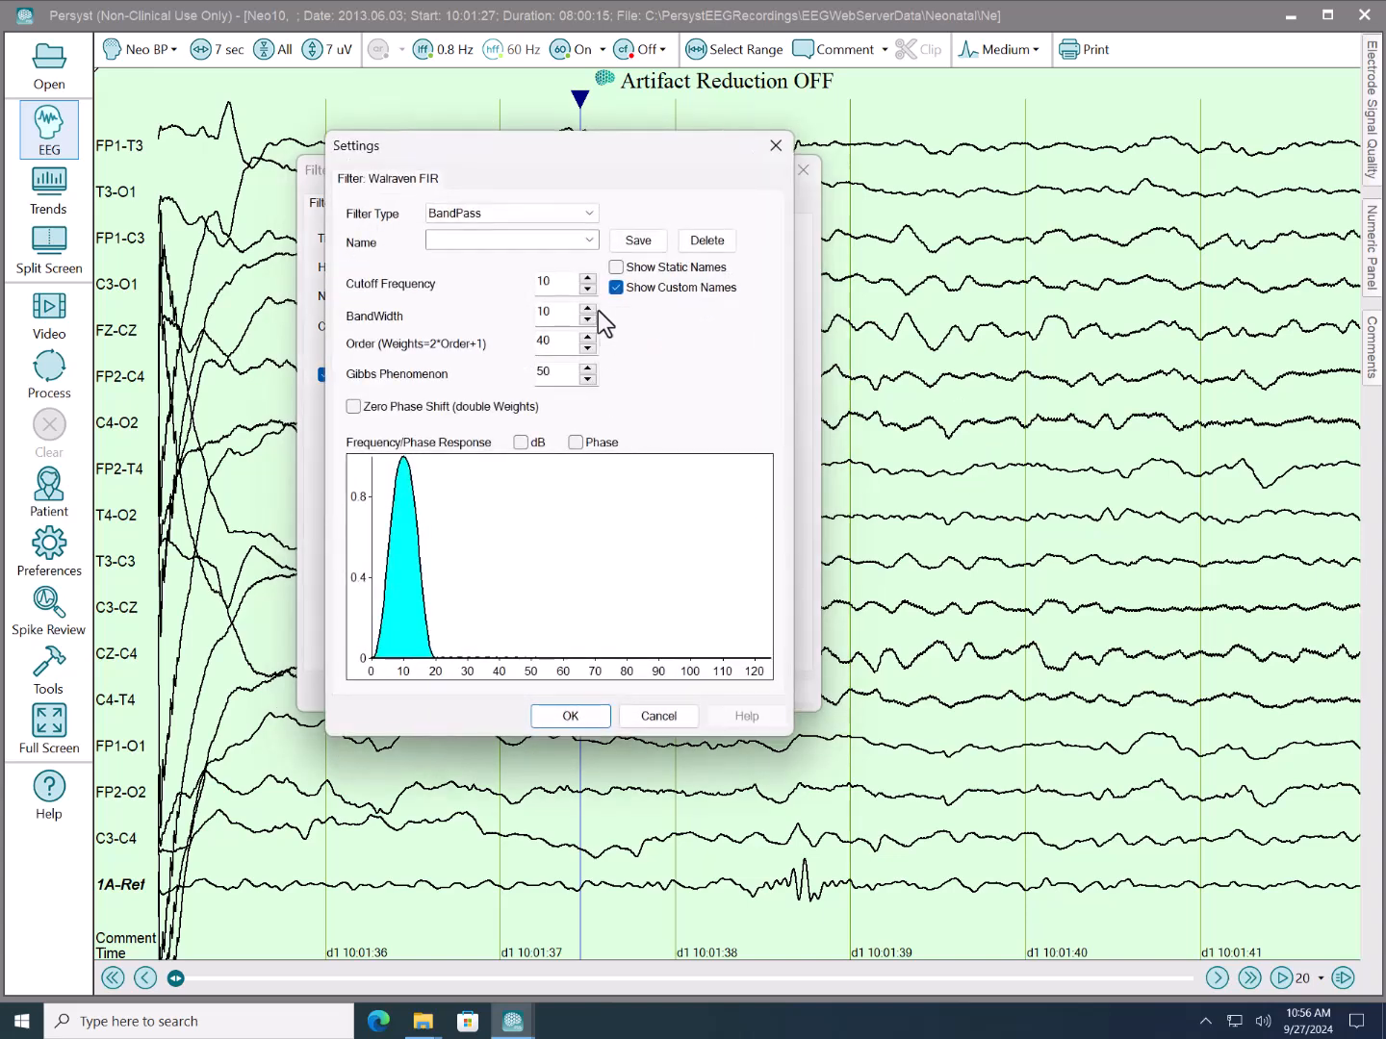
{"action": "left_click", "coordinate": [587, 216]}
{"action": "left_click", "coordinate": [586, 216]}
{"action": "left_click", "coordinate": [628, 722]}
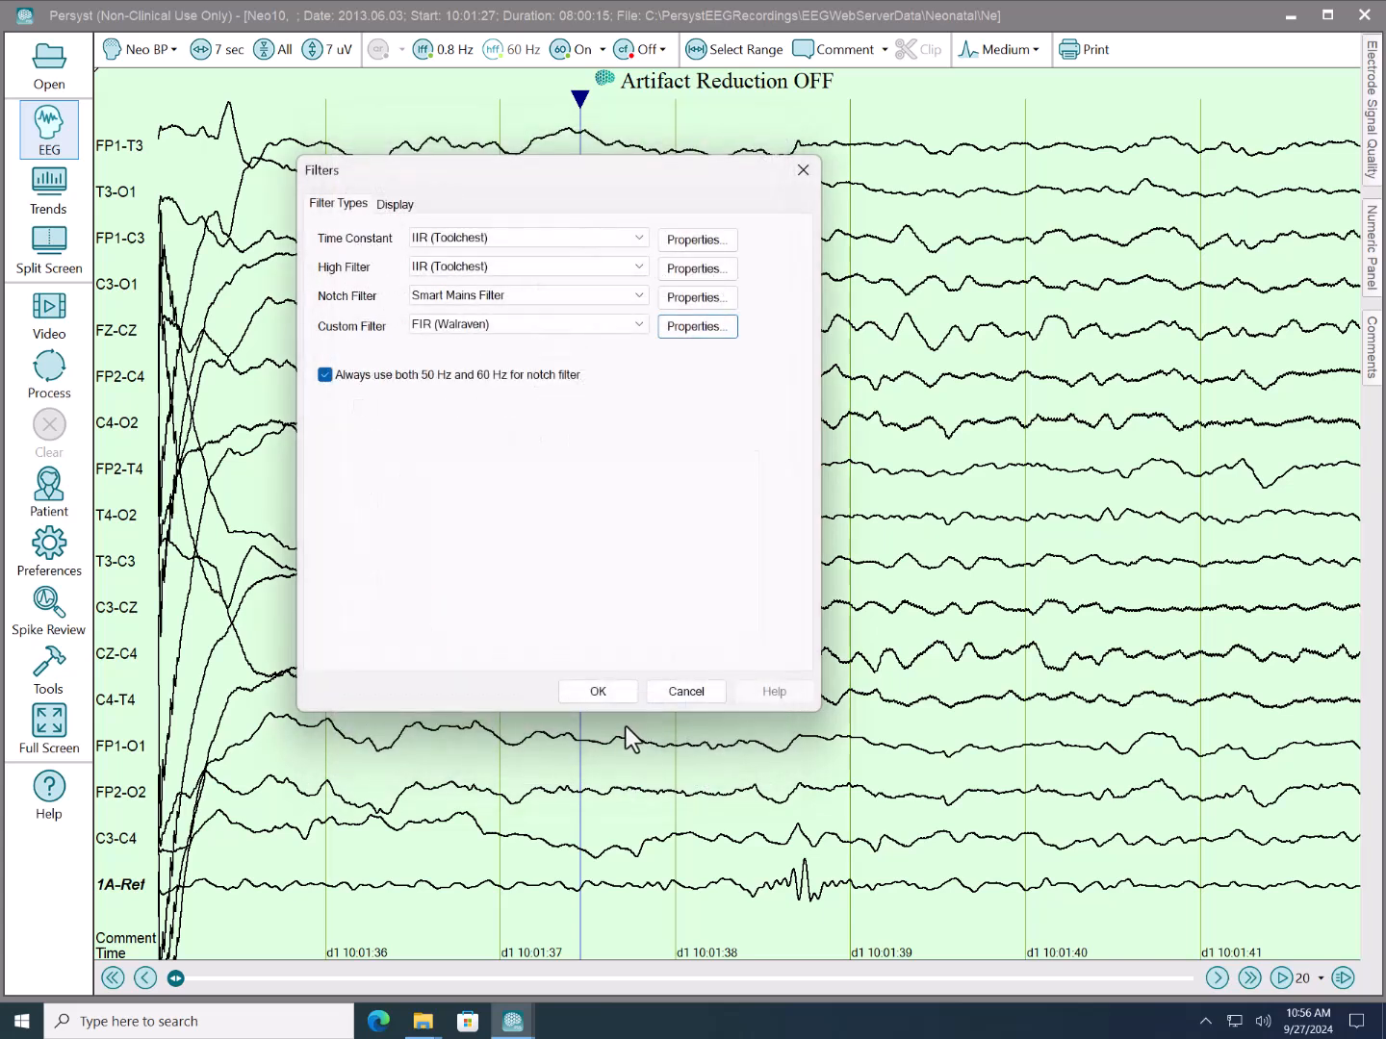
{"action": "left_click", "coordinate": [668, 691]}
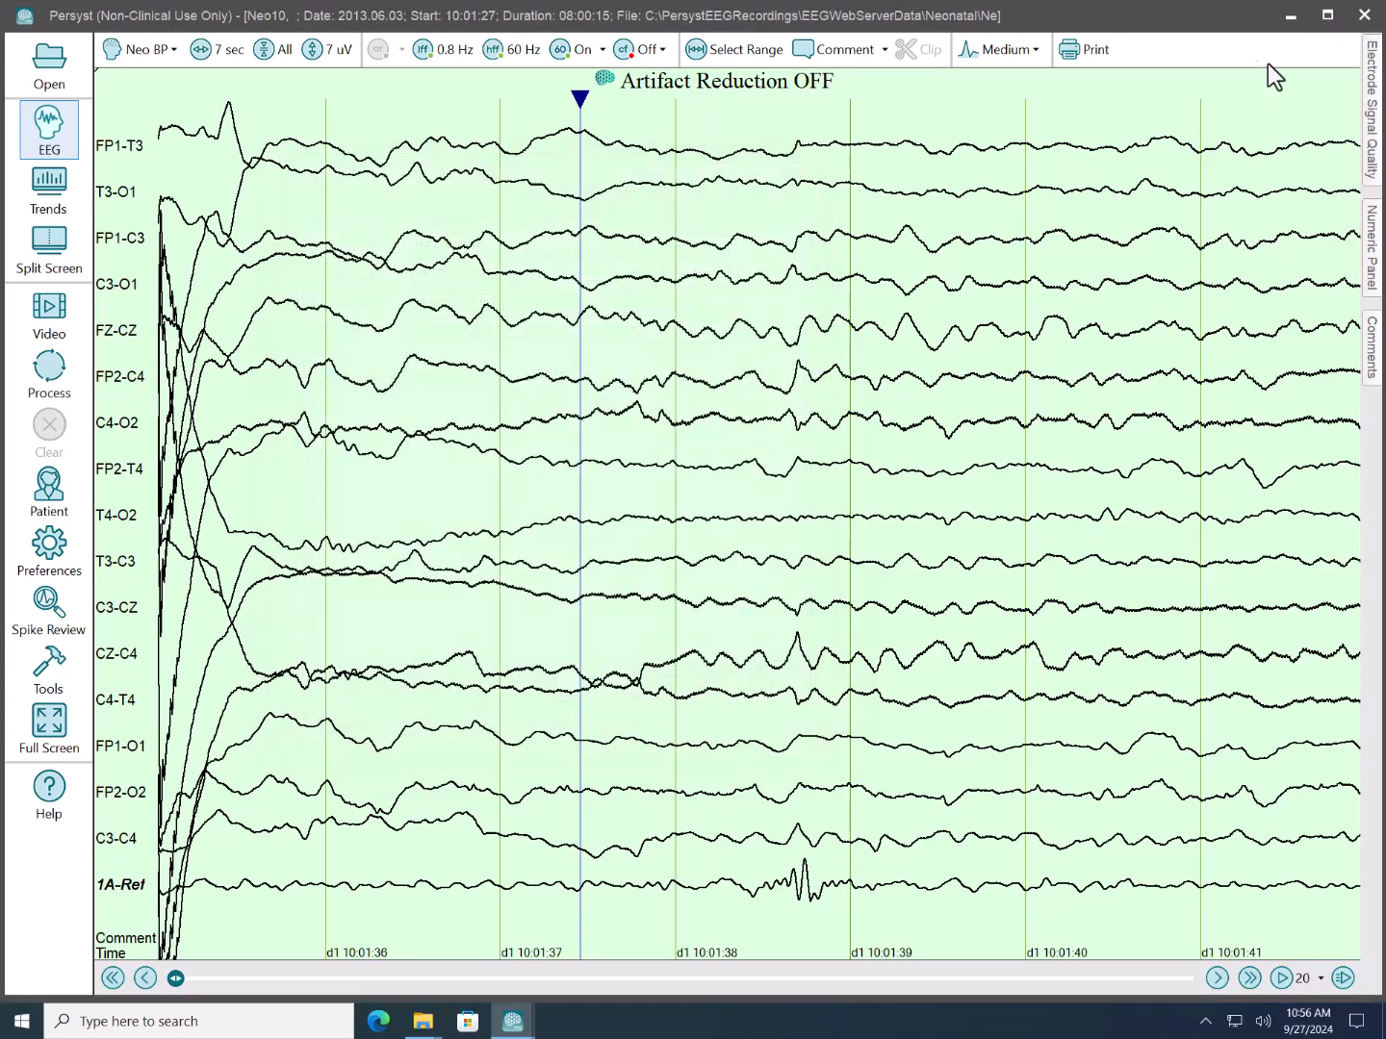
Minimize the unprocessed recording's window to return to the processed Neo10 recording.
{"action": "left_click", "coordinate": [1278, 21]}
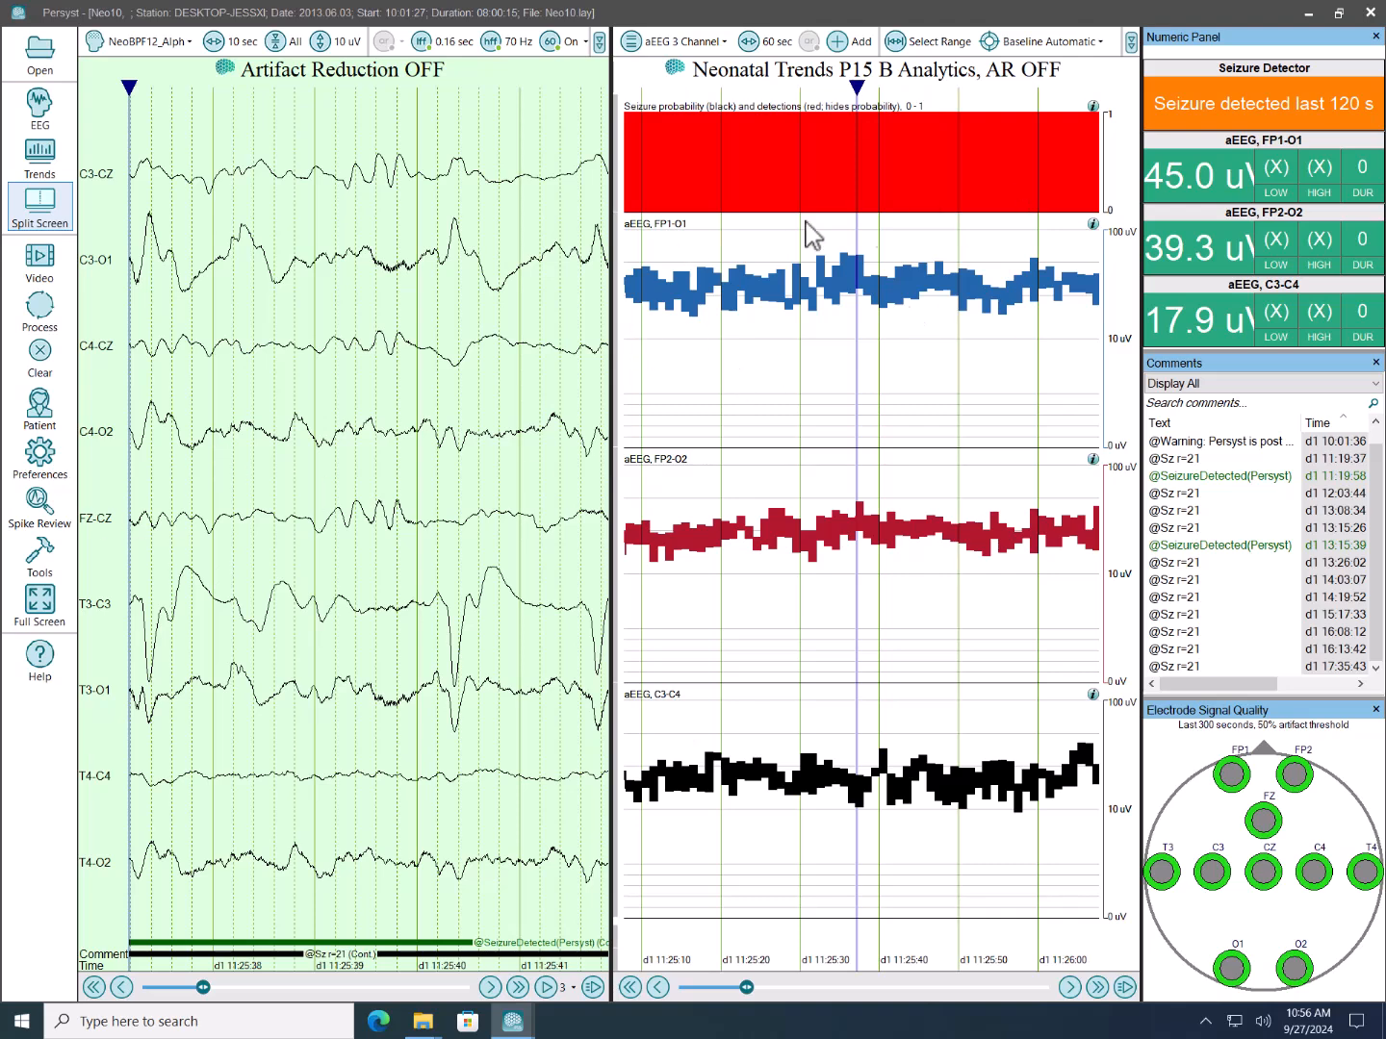
Set the trend display duration to 2 hours and move the time cursor to the early part of the detected seizure.
{"action": "left_click", "coordinate": [757, 47]}
{"action": "left_click", "coordinate": [671, 143]}
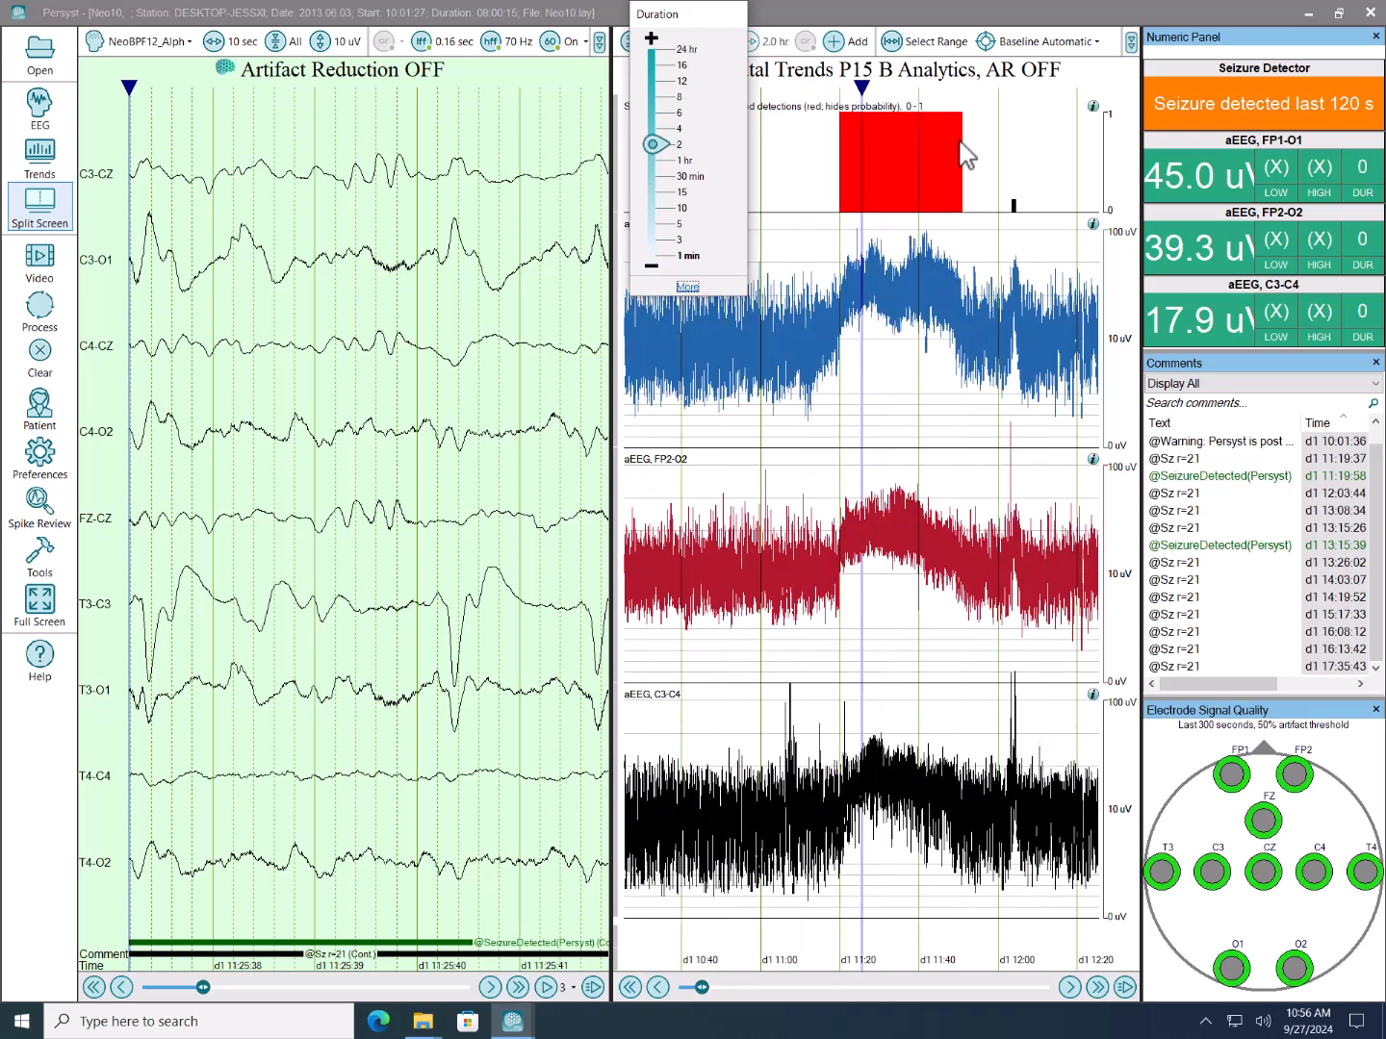
{"action": "left_click", "coordinate": [842, 504]}
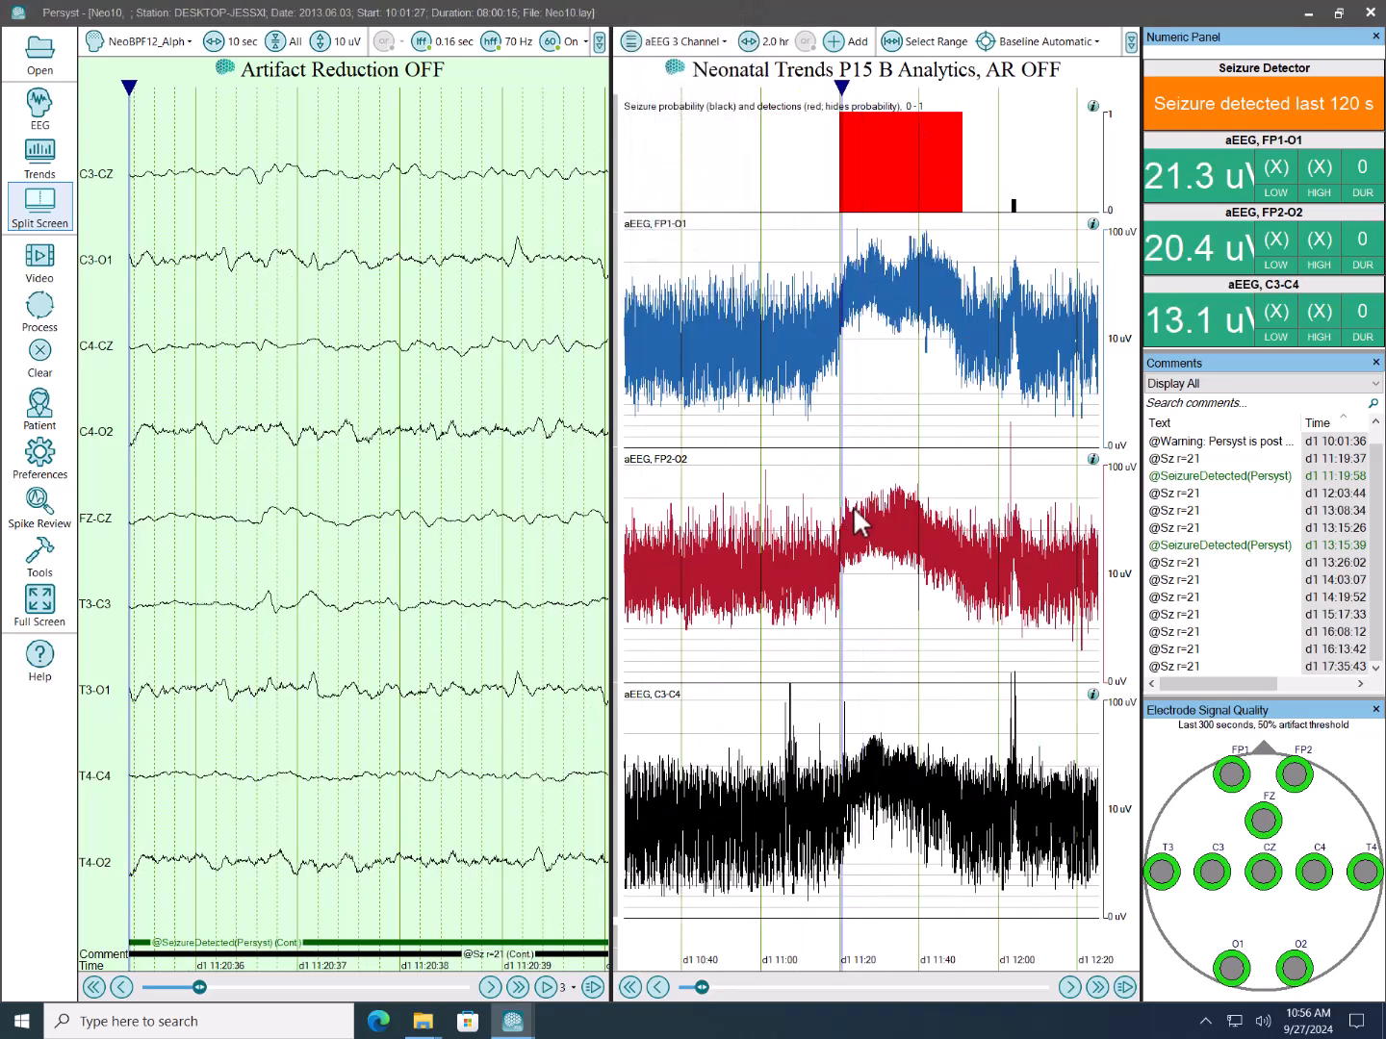
{"action": "left_click", "coordinate": [855, 507]}
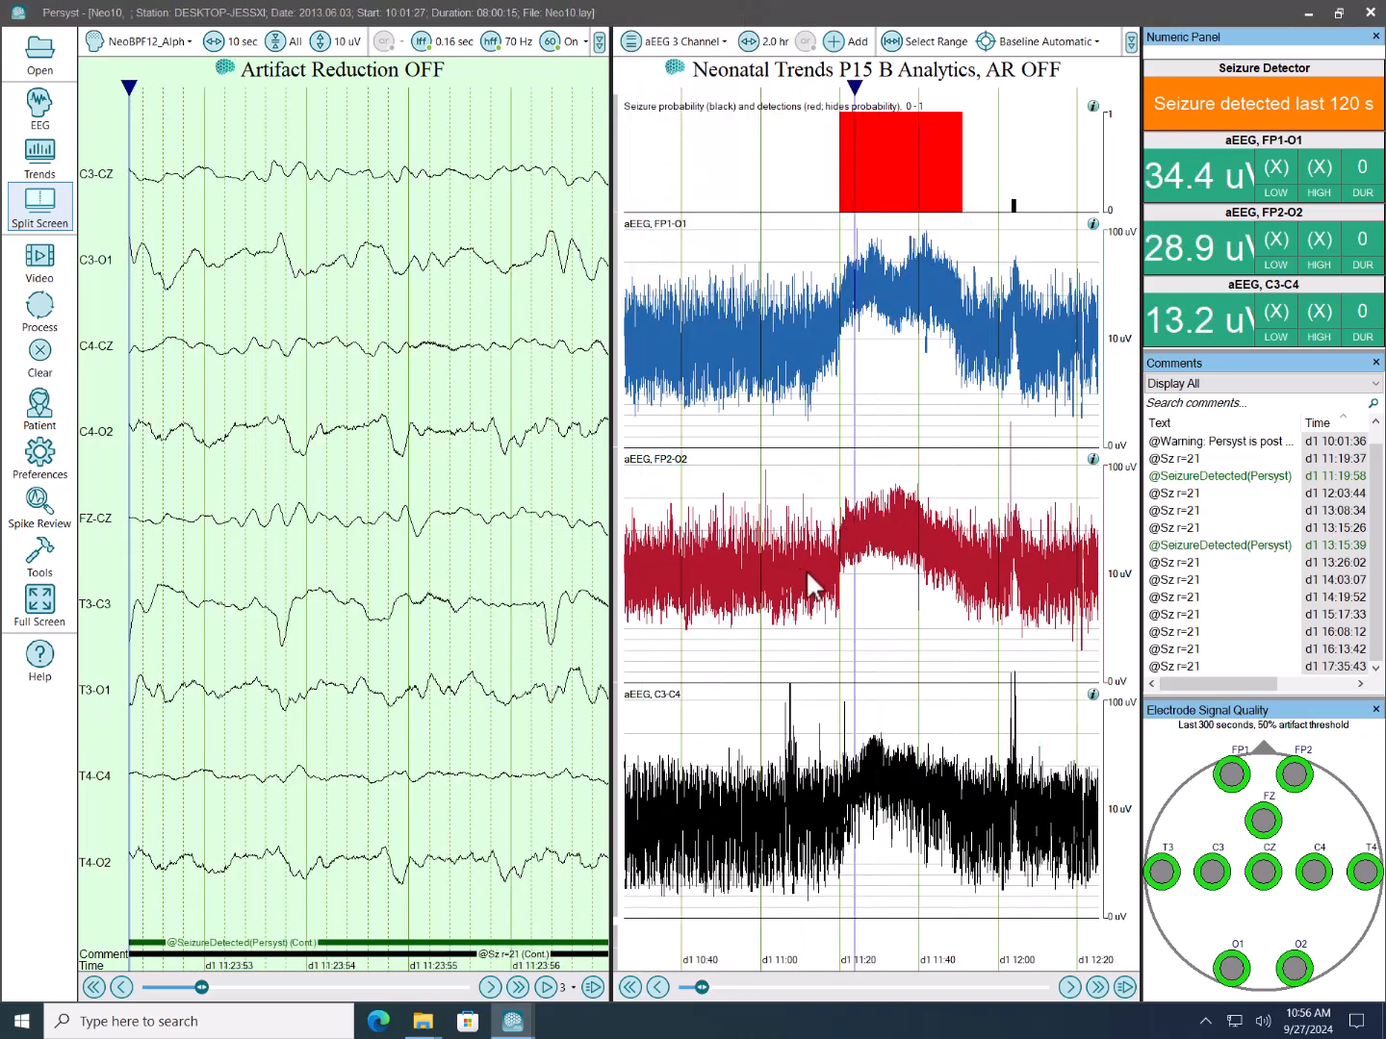
Display the aEEG Analytics trends, examine the left 60 sec running average trend's operator and duration settings, and close them without changes.
{"action": "left_click", "coordinate": [670, 44]}
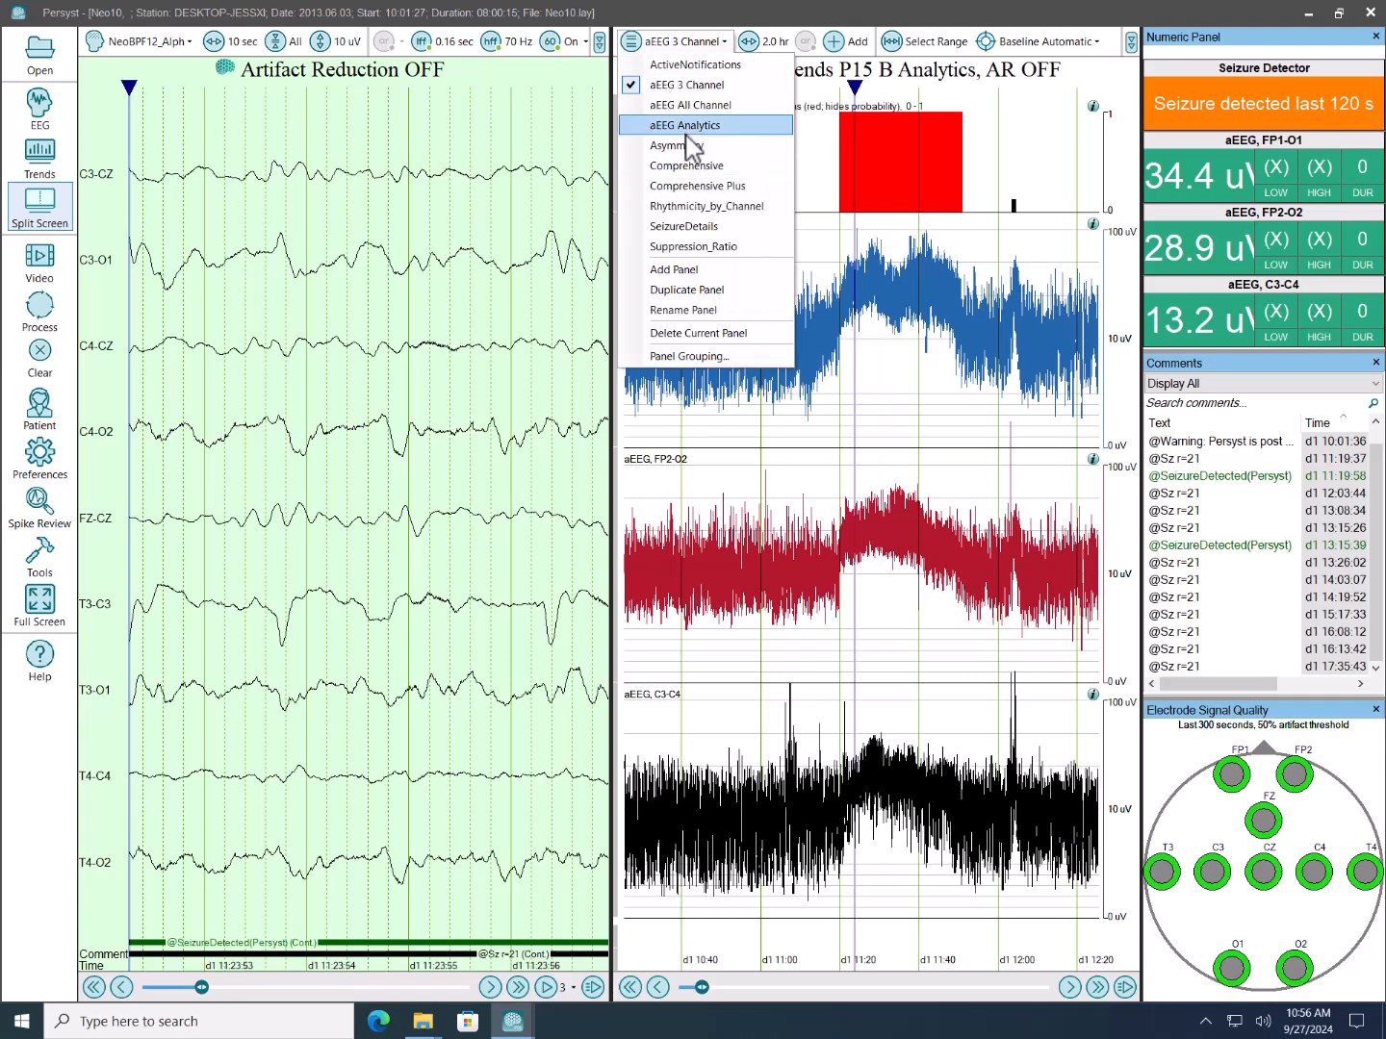
{"action": "left_click", "coordinate": [686, 134]}
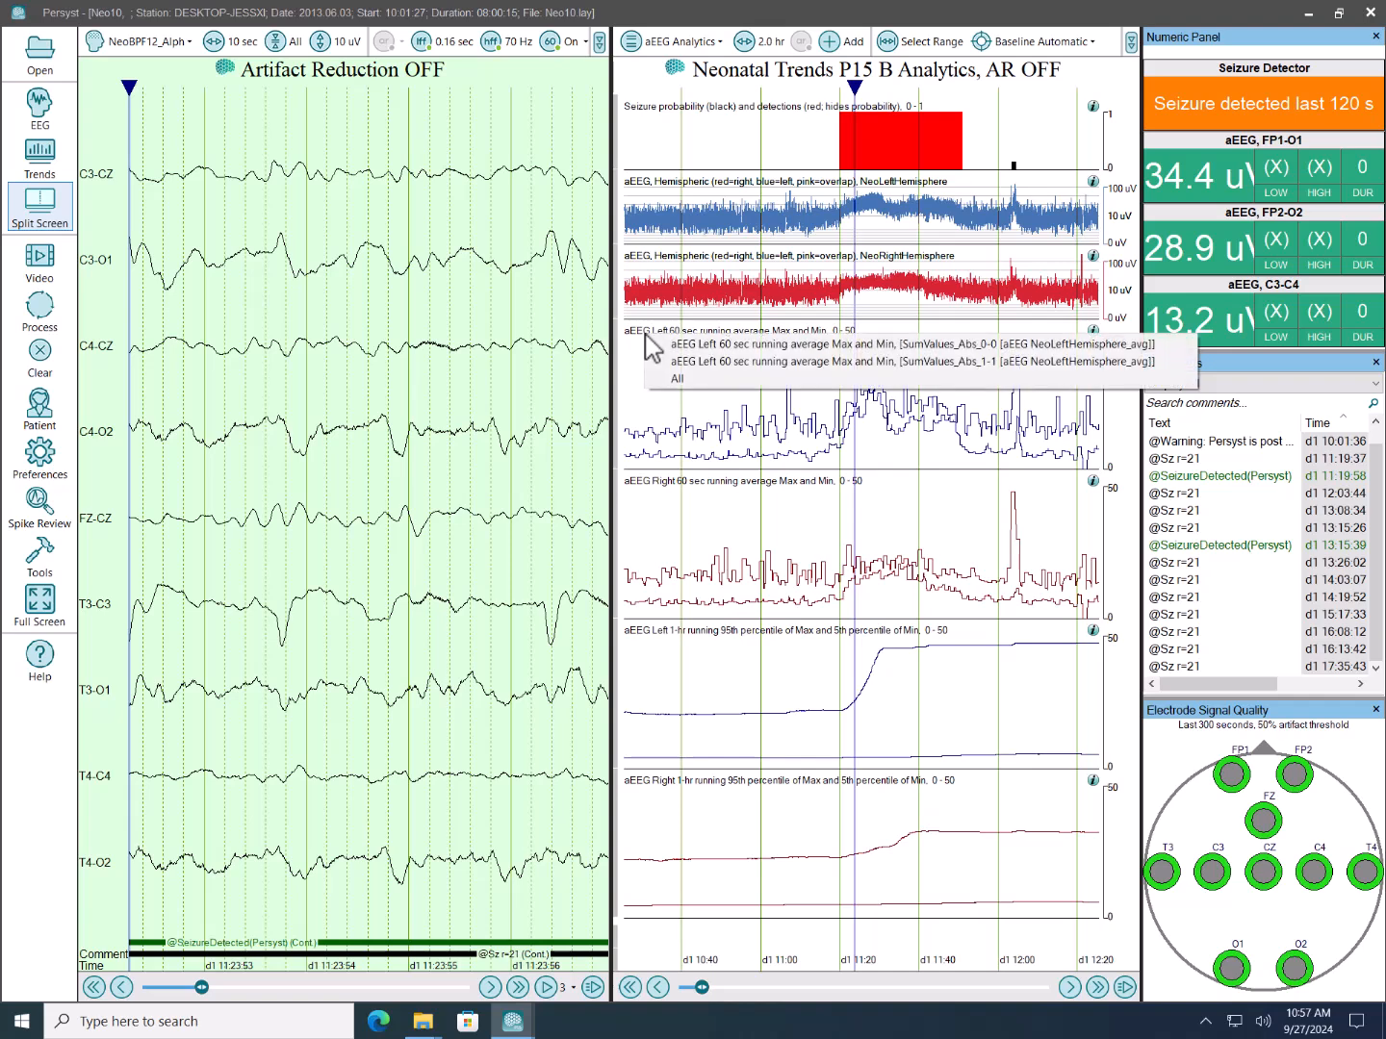
{"action": "double_click", "coordinate": [712, 358]}
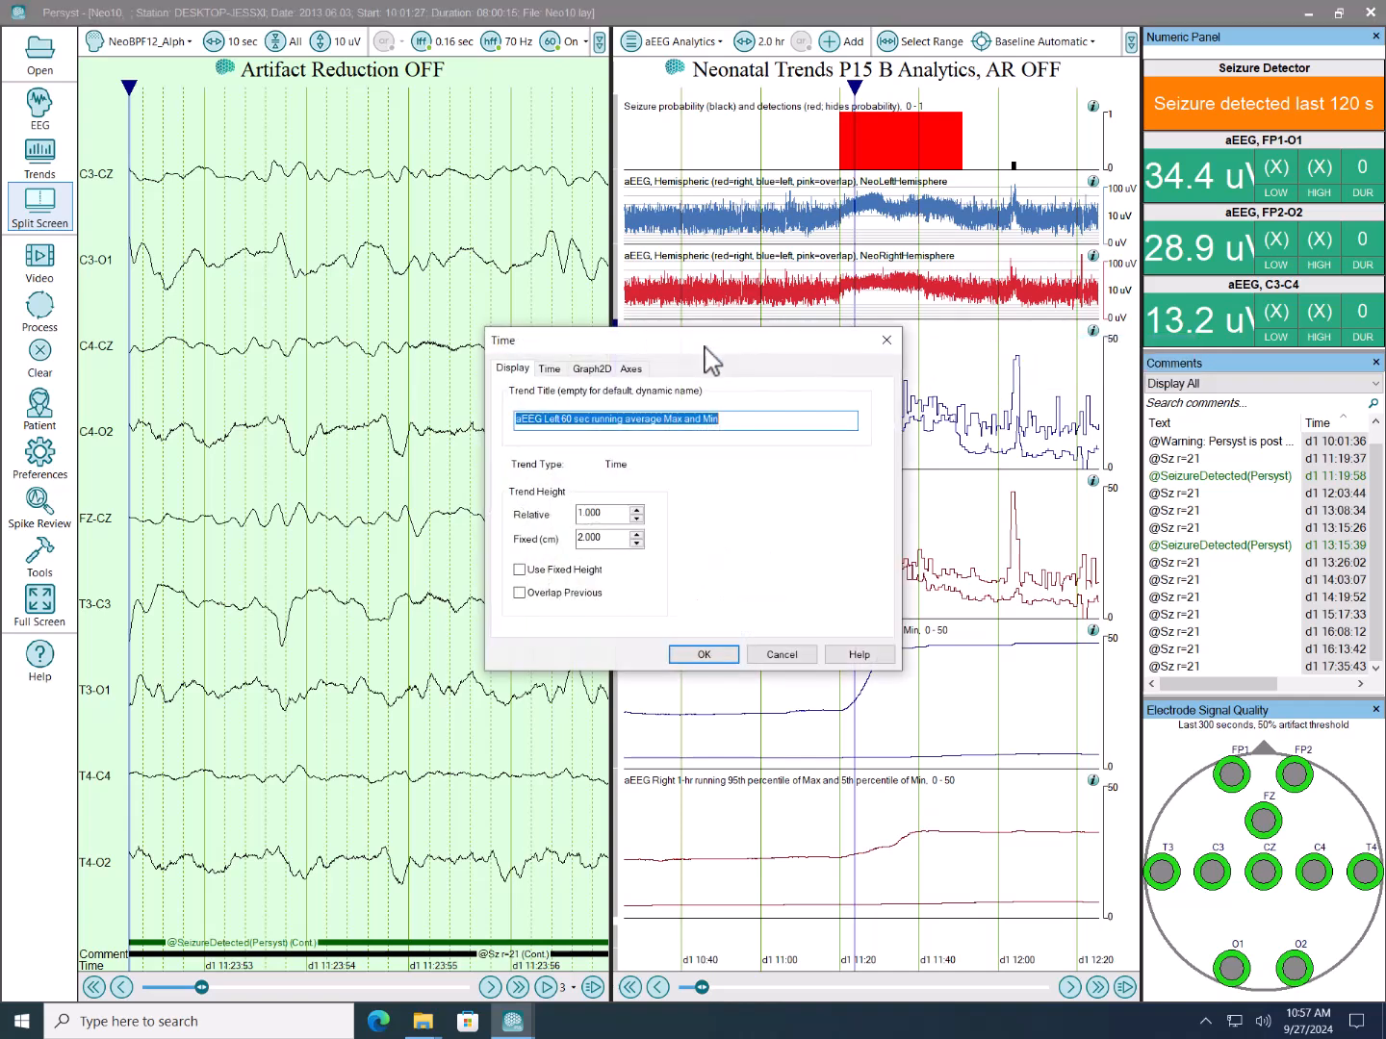
{"action": "left_click", "coordinate": [549, 369]}
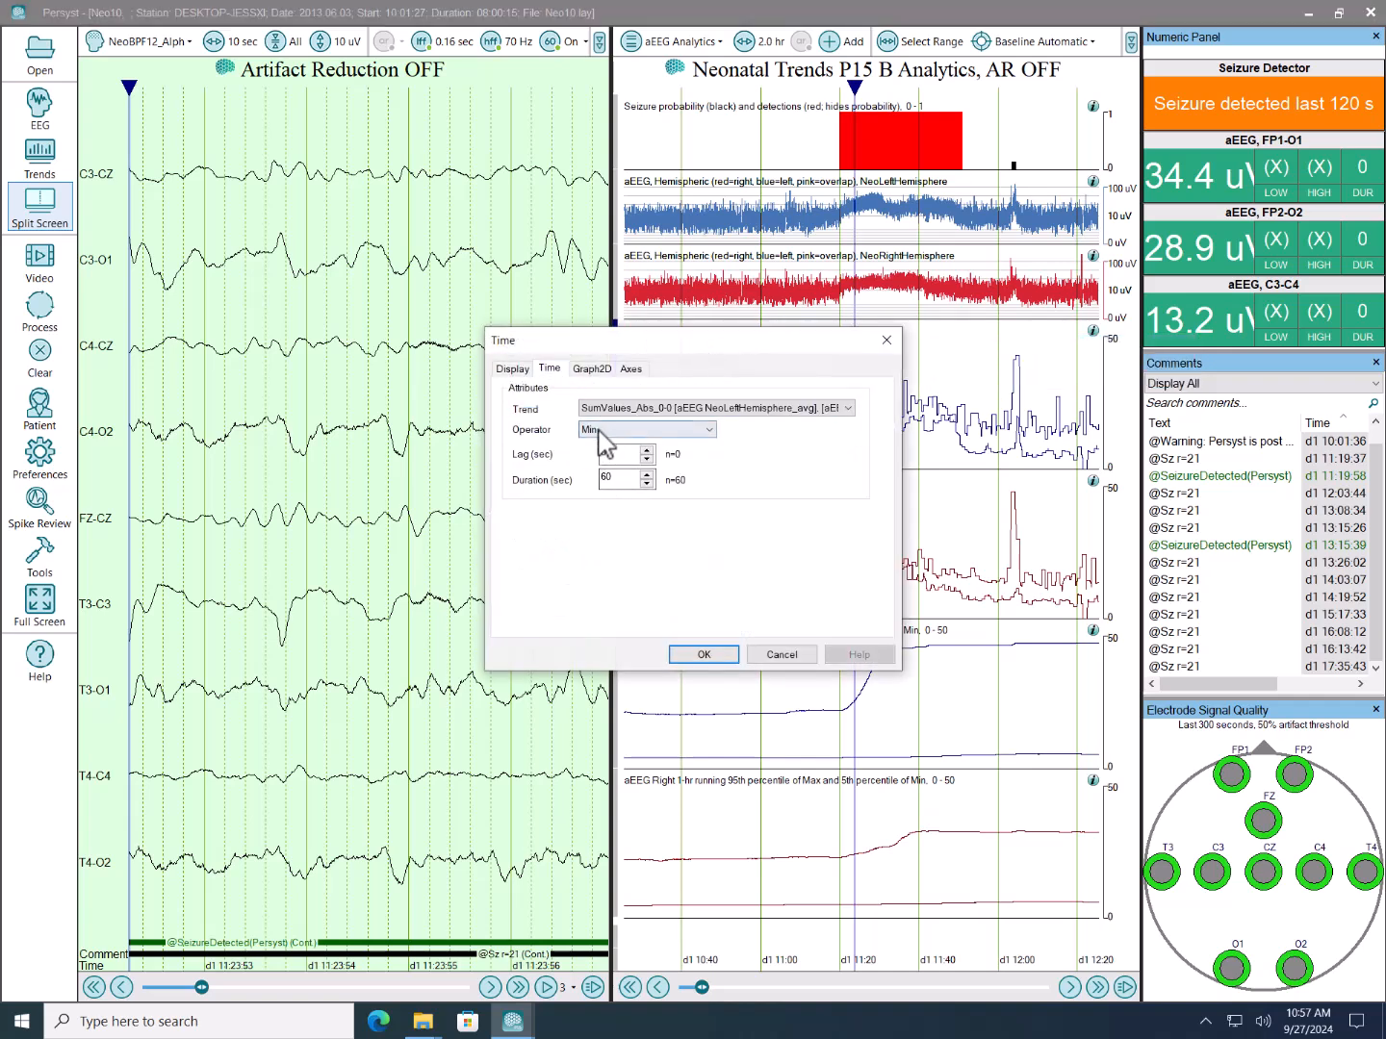
{"action": "left_click", "coordinate": [787, 657]}
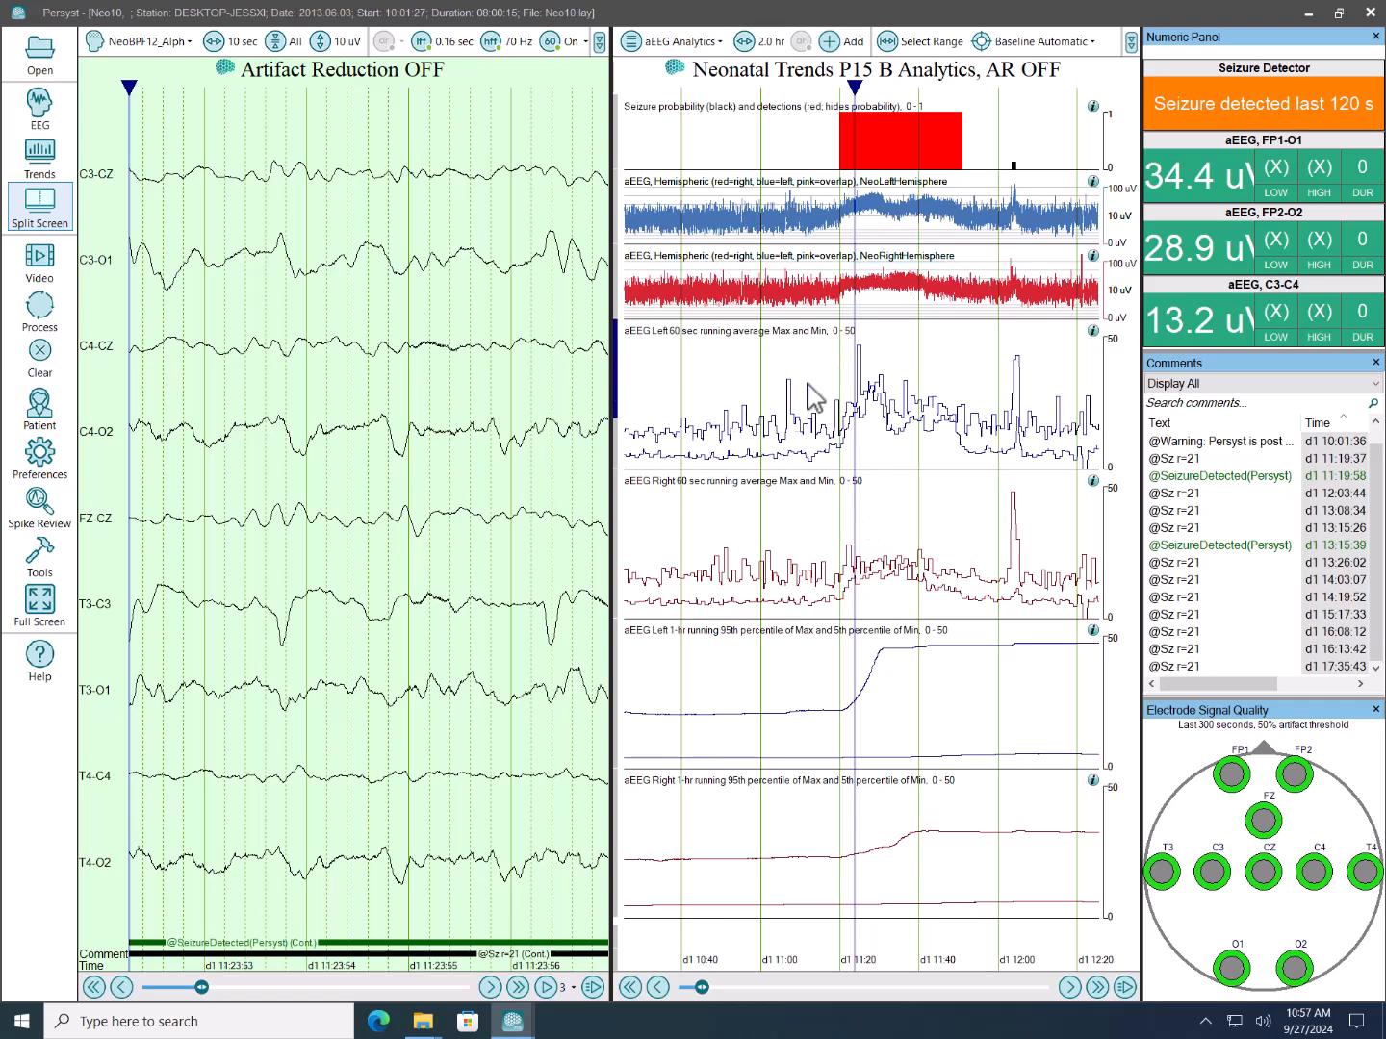
Examine the time settings of the left 1-hr running percentile trend, and view the EEG before and during the seizure.
{"action": "left_click", "coordinate": [678, 627]}
{"action": "left_click", "coordinate": [710, 638]}
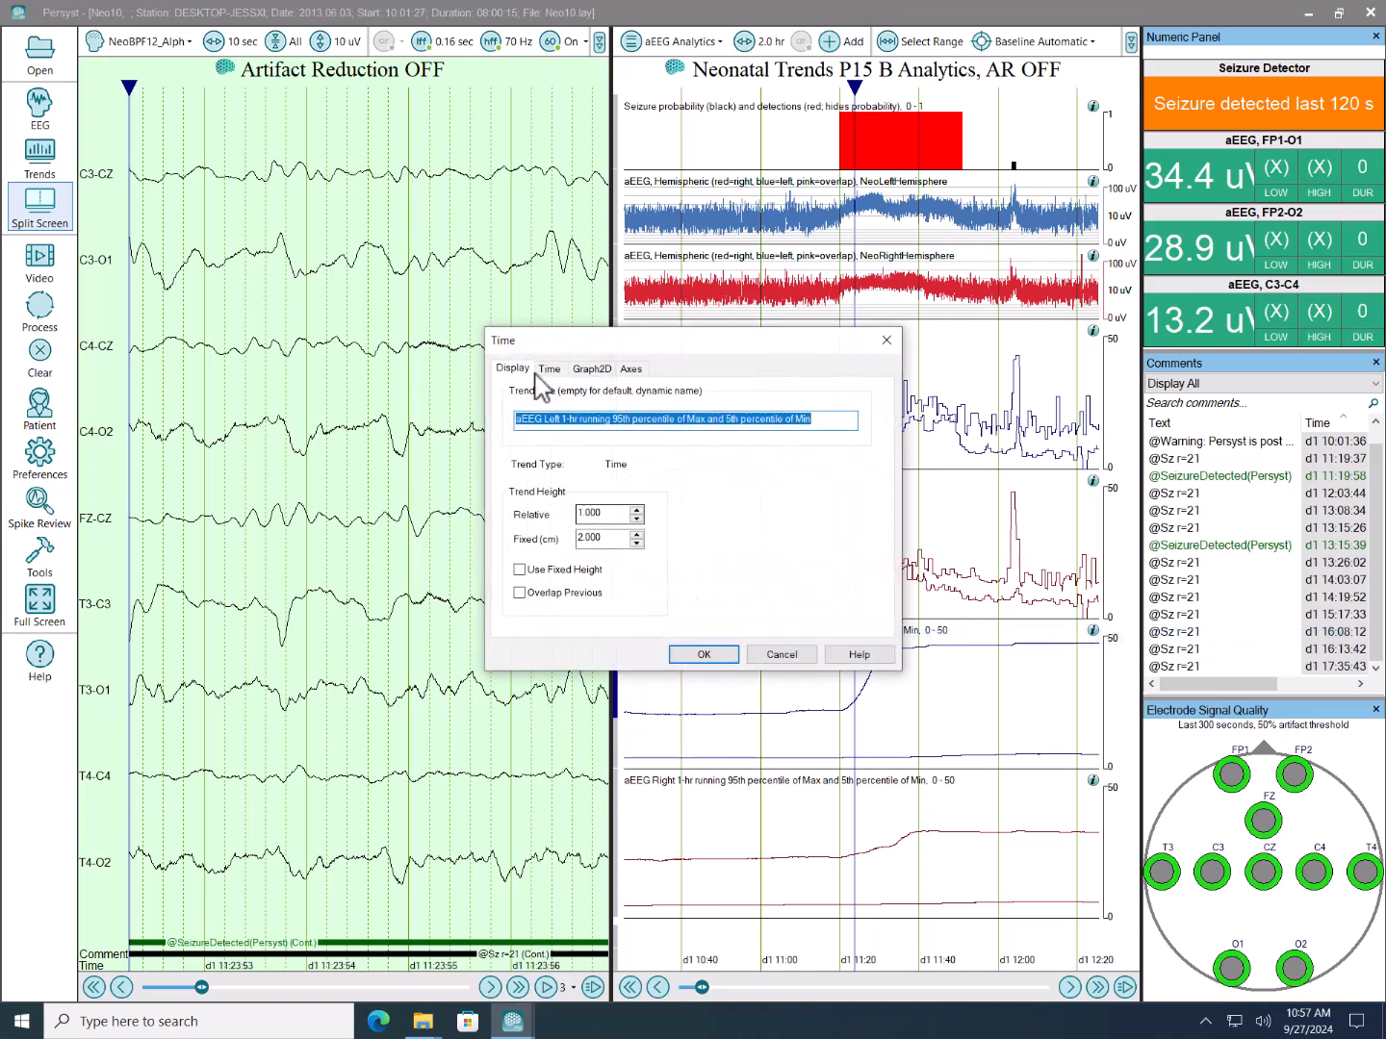
{"action": "left_click", "coordinate": [549, 369]}
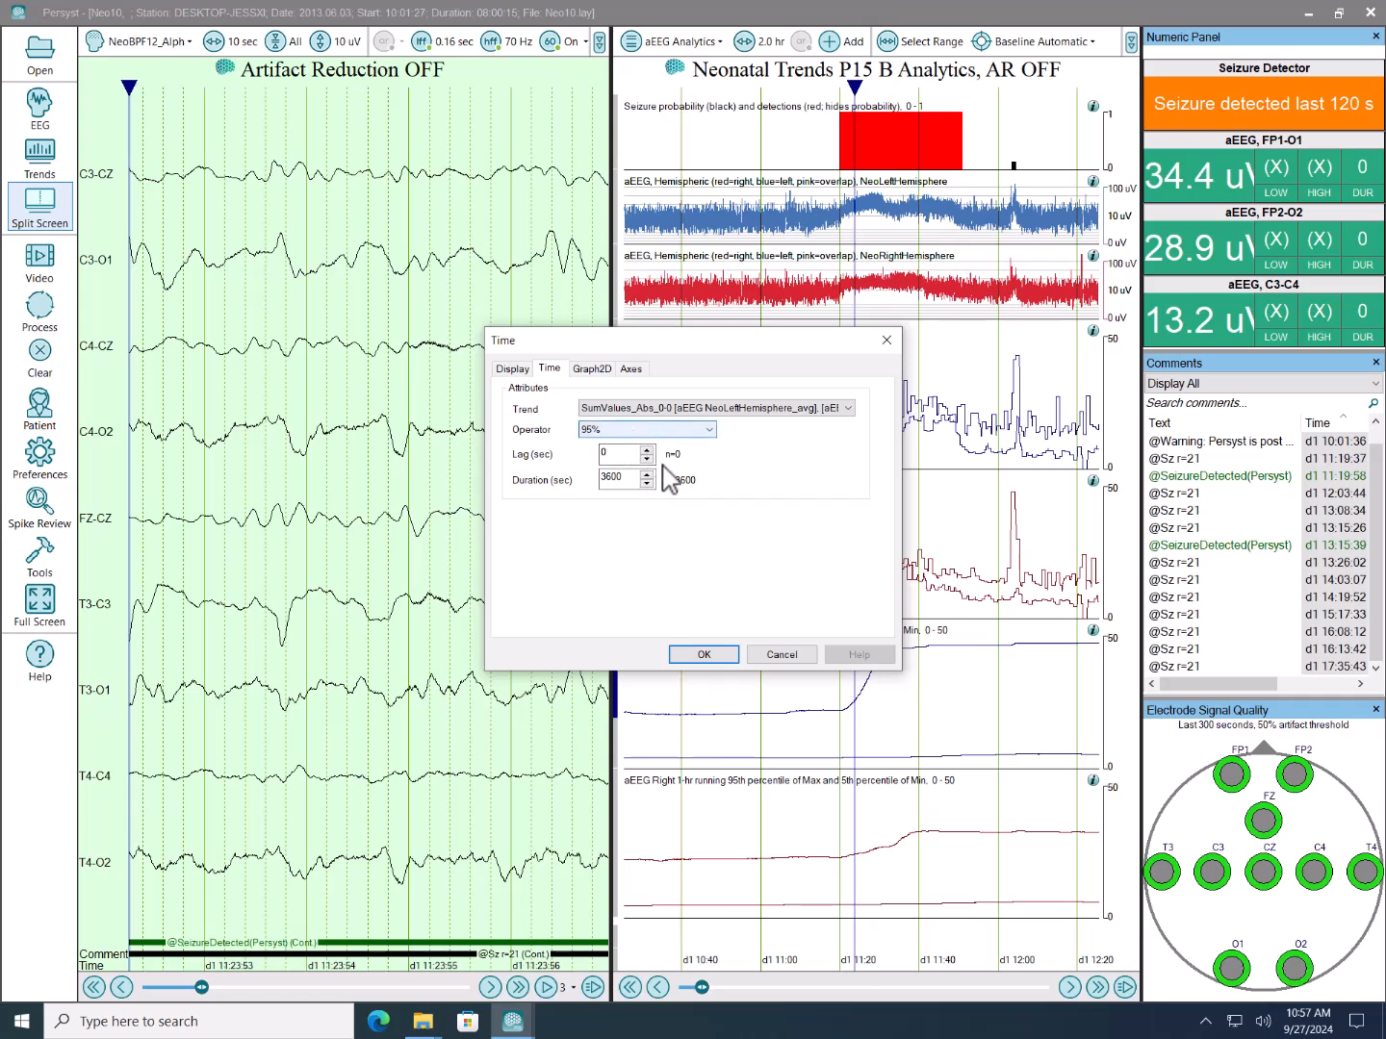
{"action": "left_click", "coordinate": [782, 654]}
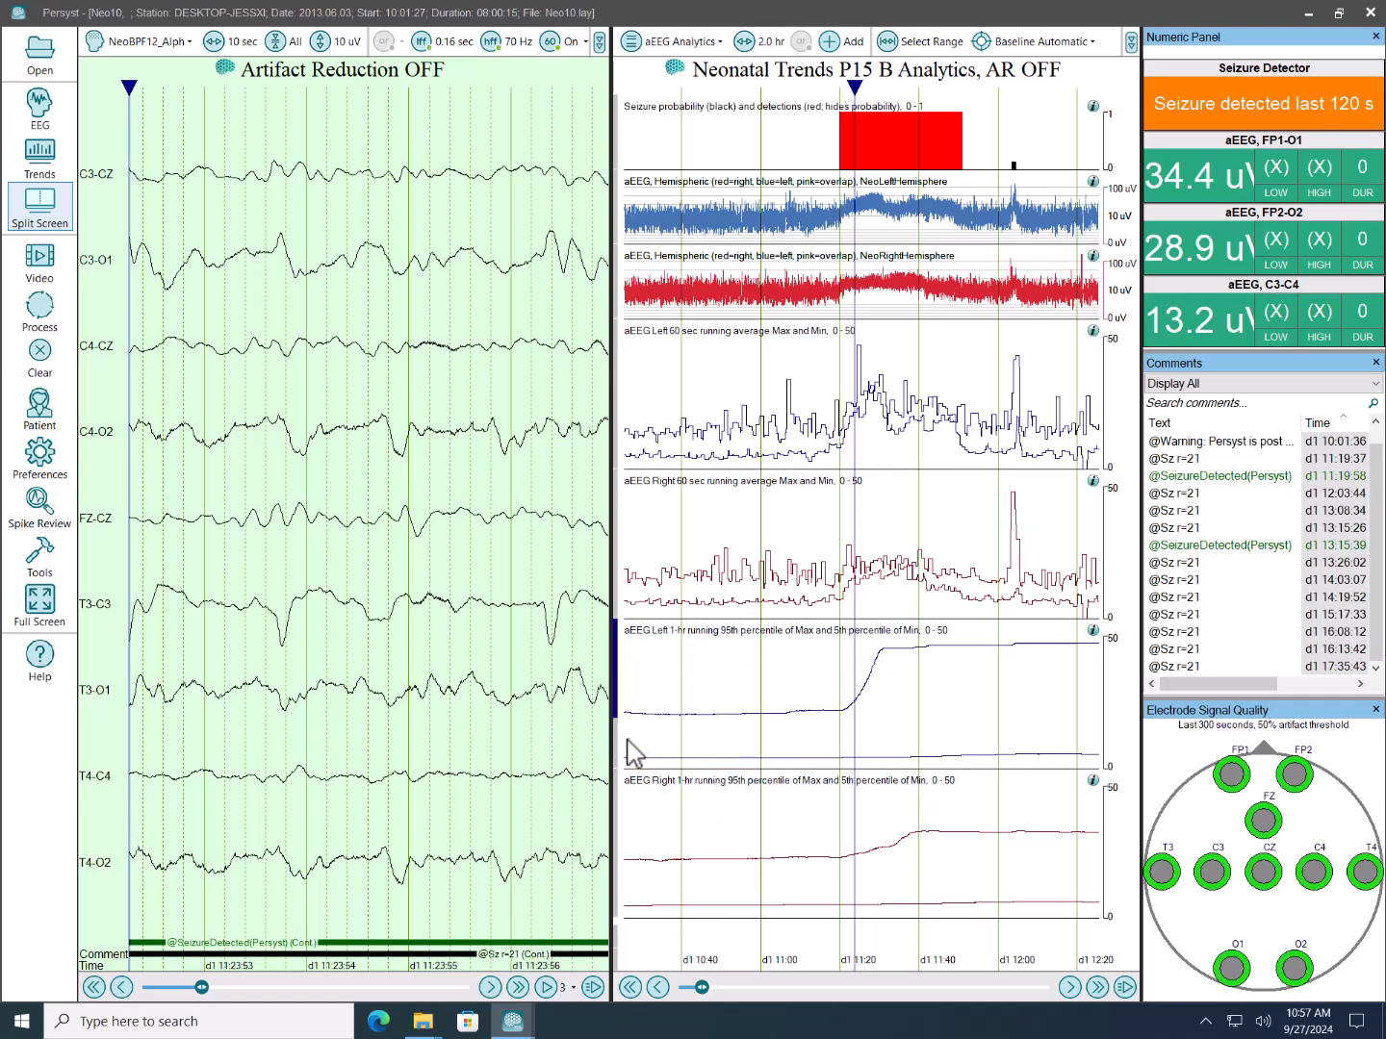
{"action": "left_click", "coordinate": [654, 750]}
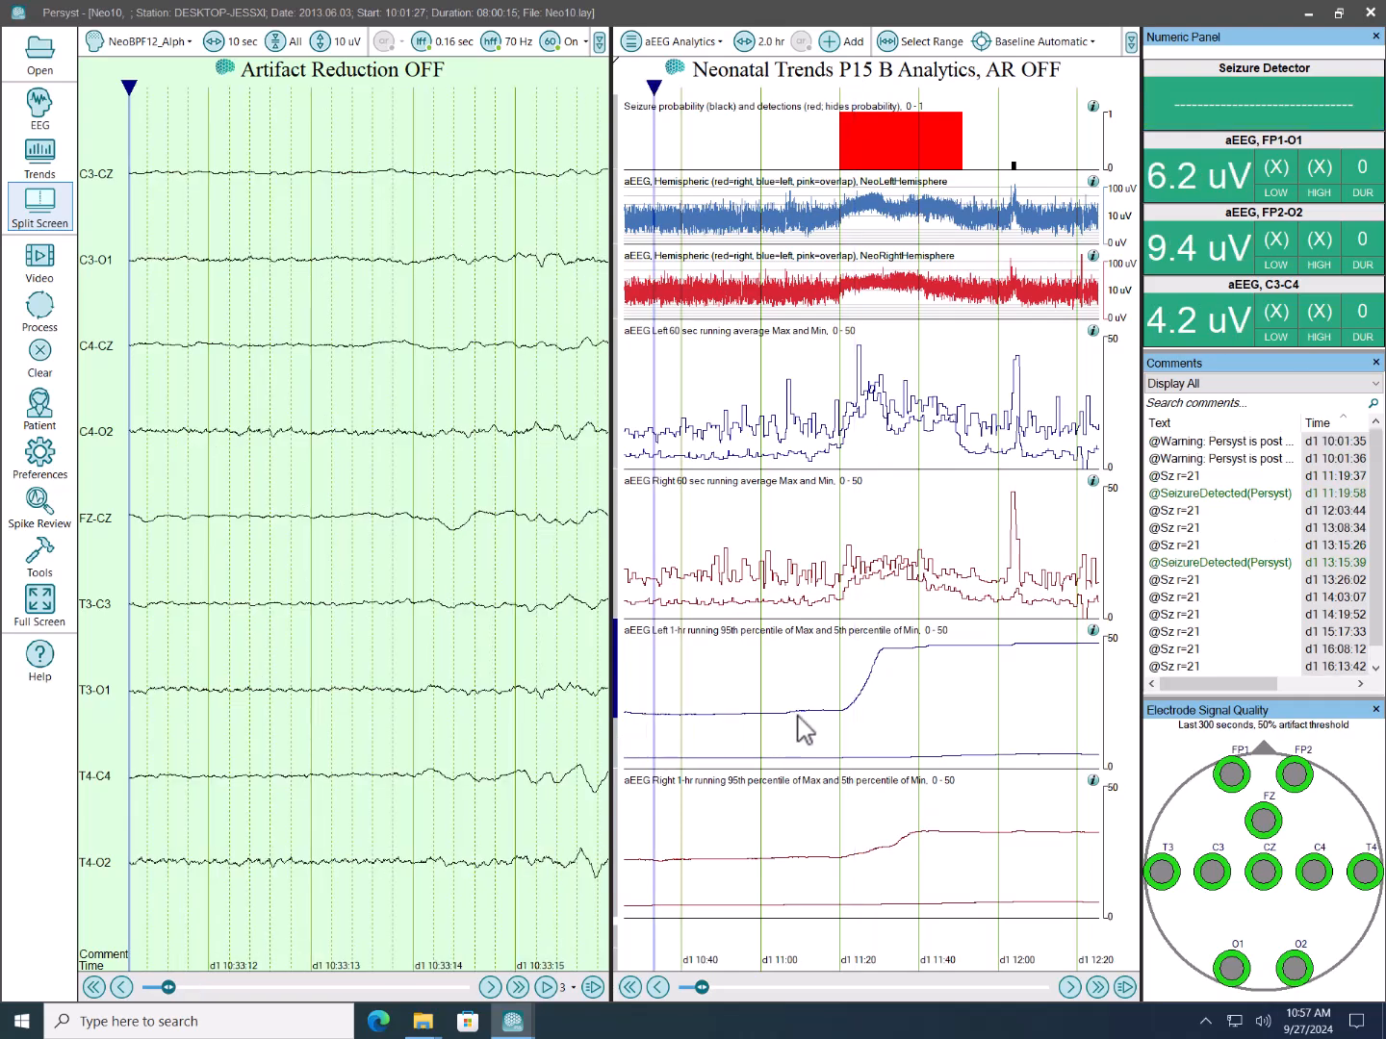
{"action": "left_click", "coordinate": [878, 317]}
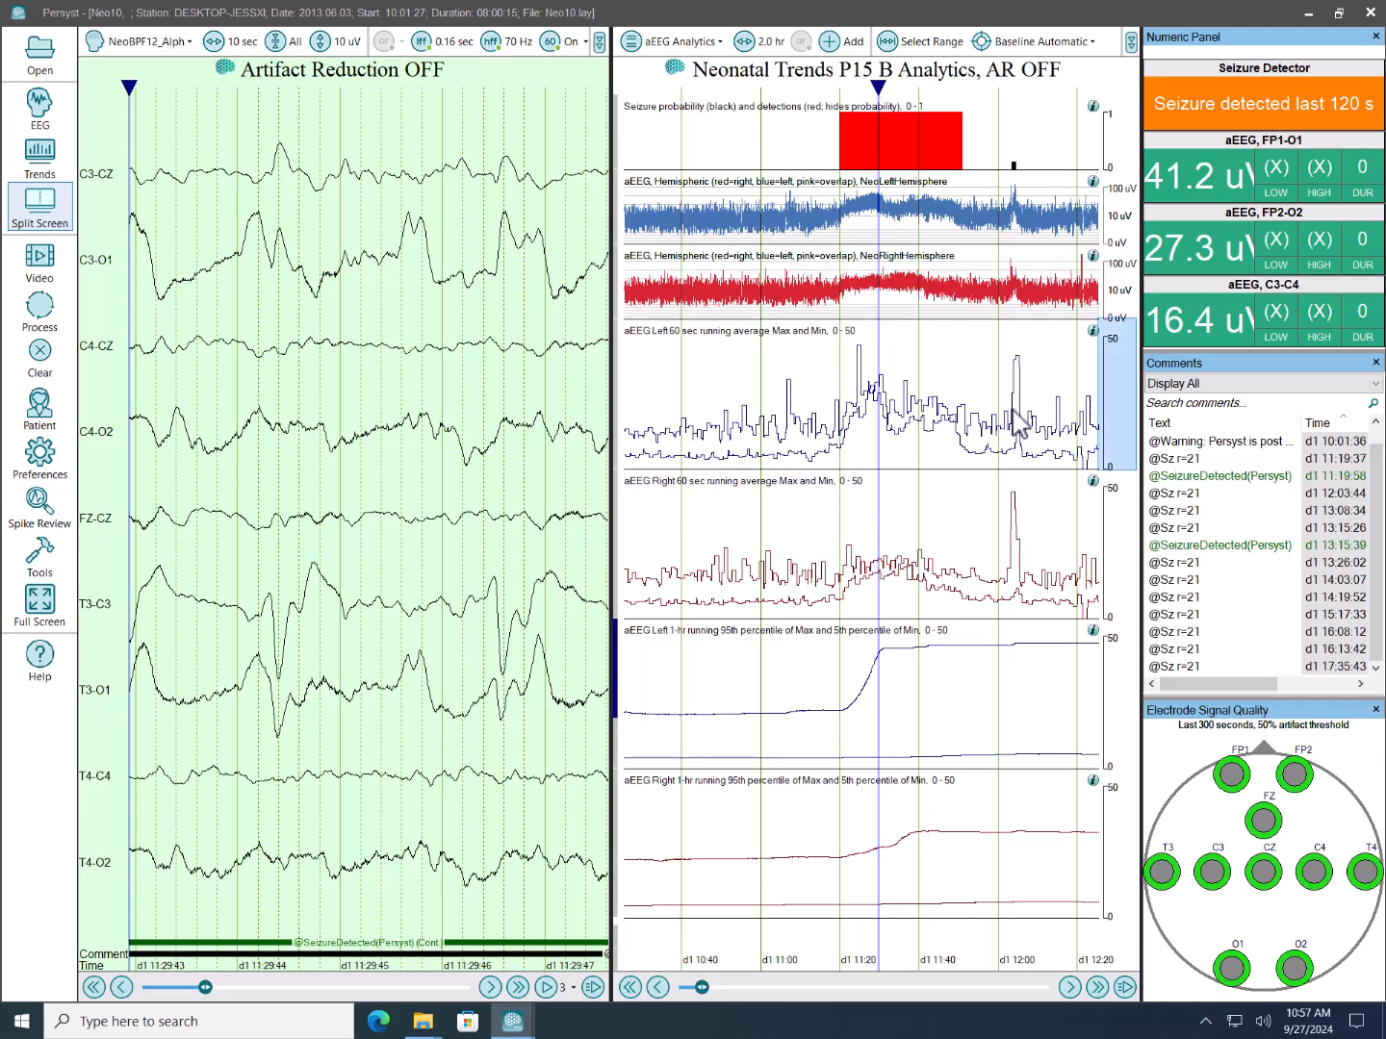
Return to the aEEG 3 Channel trend panel and show only the trends.
{"action": "left_click", "coordinate": [671, 47]}
{"action": "left_click", "coordinate": [685, 85]}
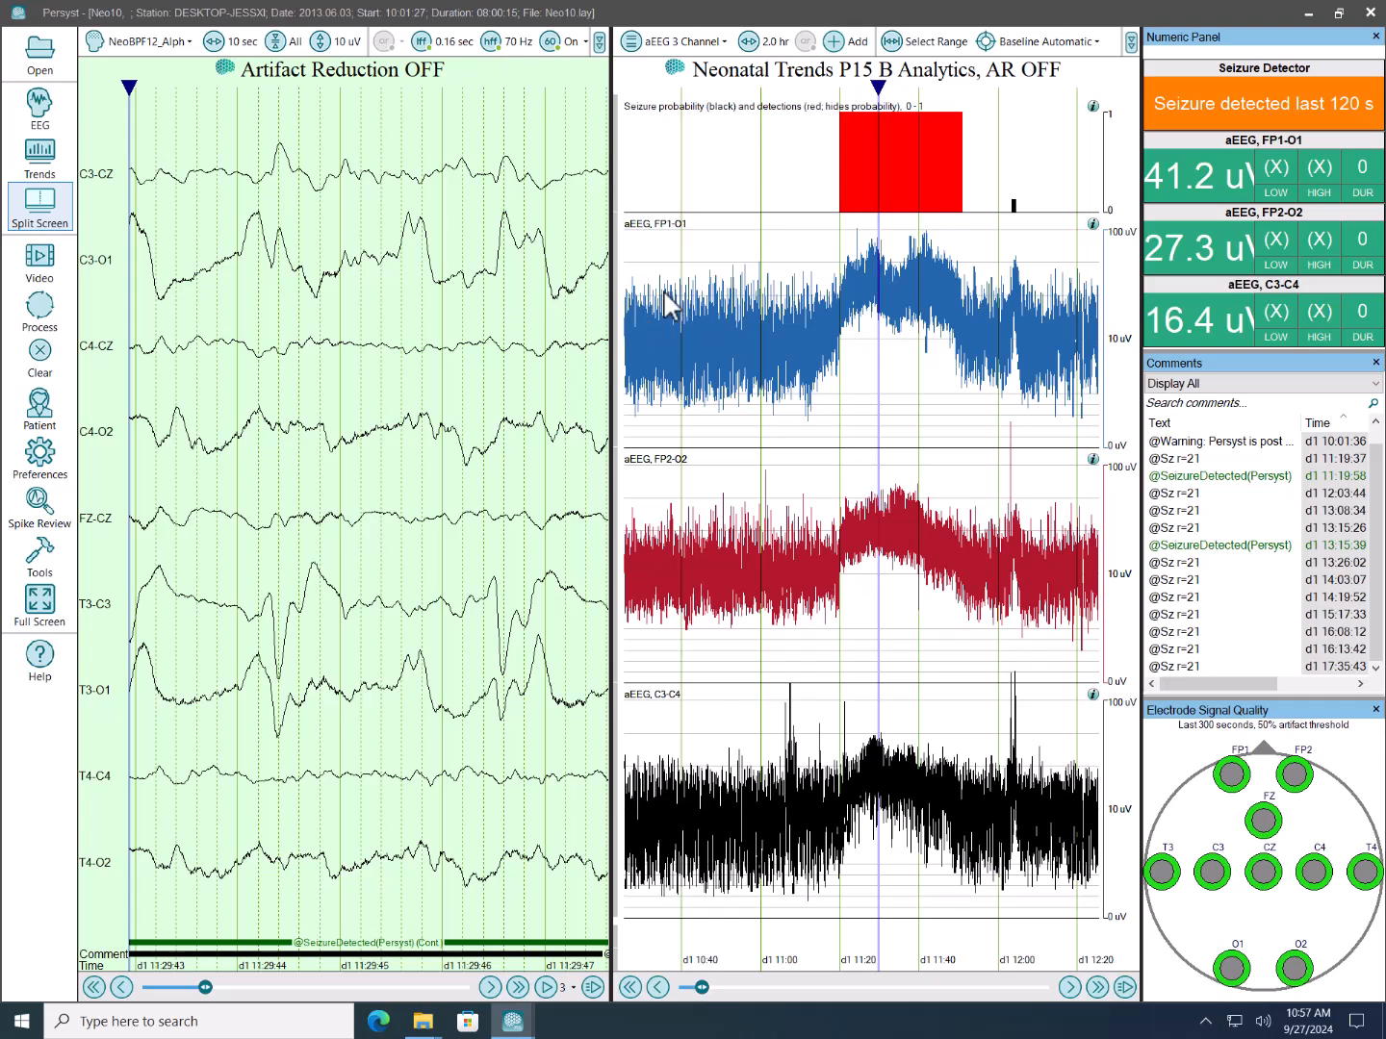
{"action": "left_click", "coordinate": [39, 157]}
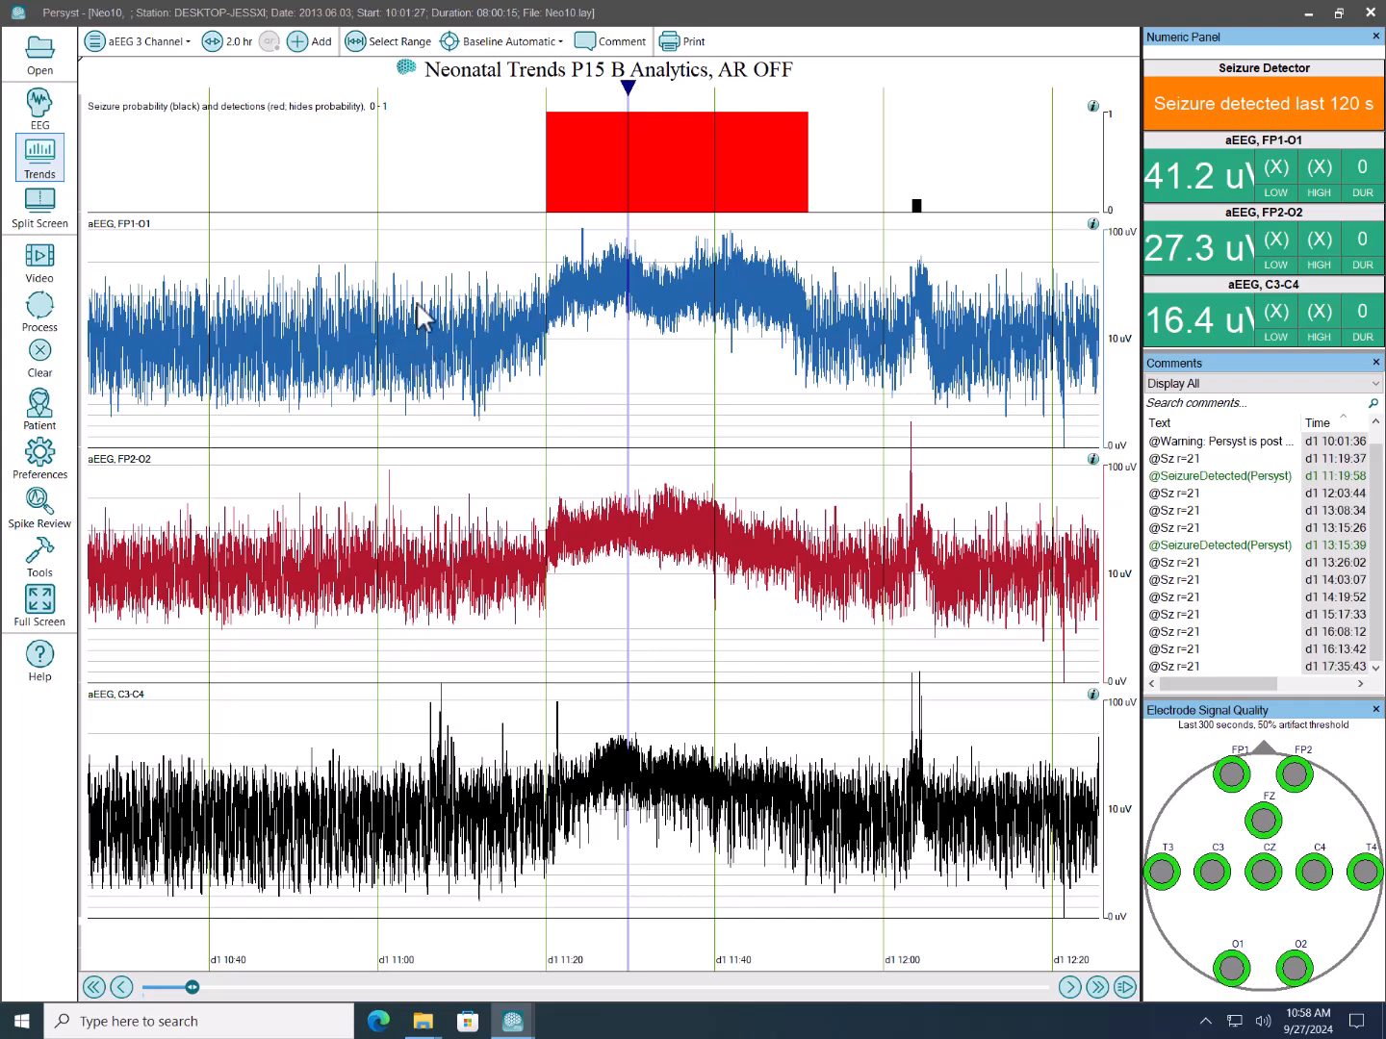
Insert a time range on the trends from about 11:00 spanning the seizure, about 4234 seconds long.
{"action": "left_click", "coordinate": [382, 299]}
{"action": "right_click", "coordinate": [380, 295]}
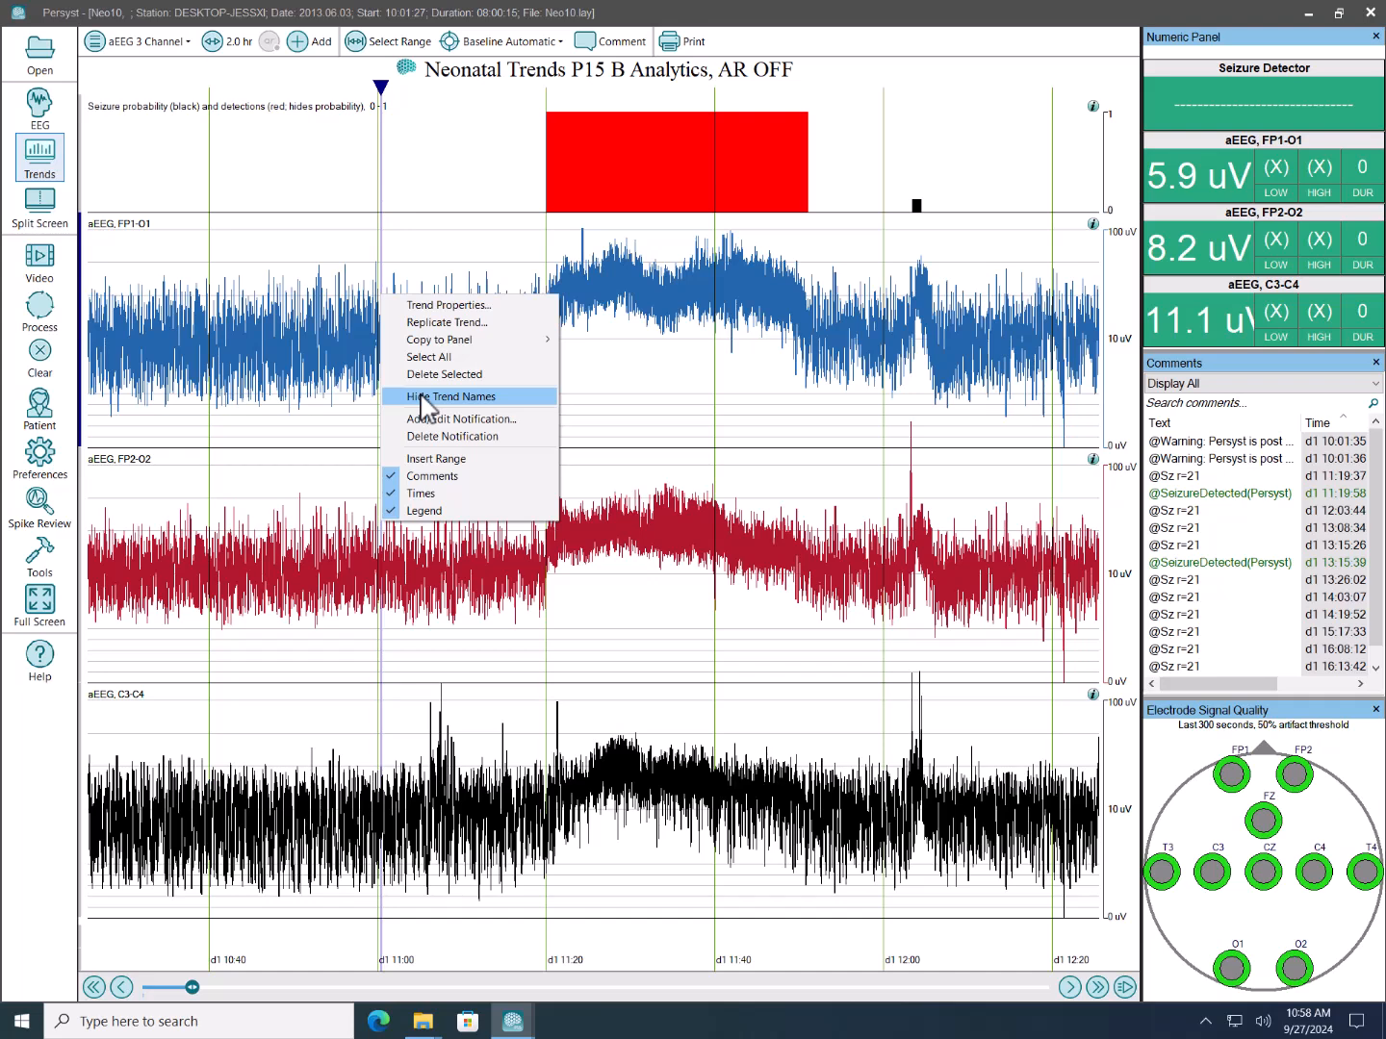
{"action": "left_click", "coordinate": [430, 459]}
{"action": "left_click", "coordinate": [981, 649]}
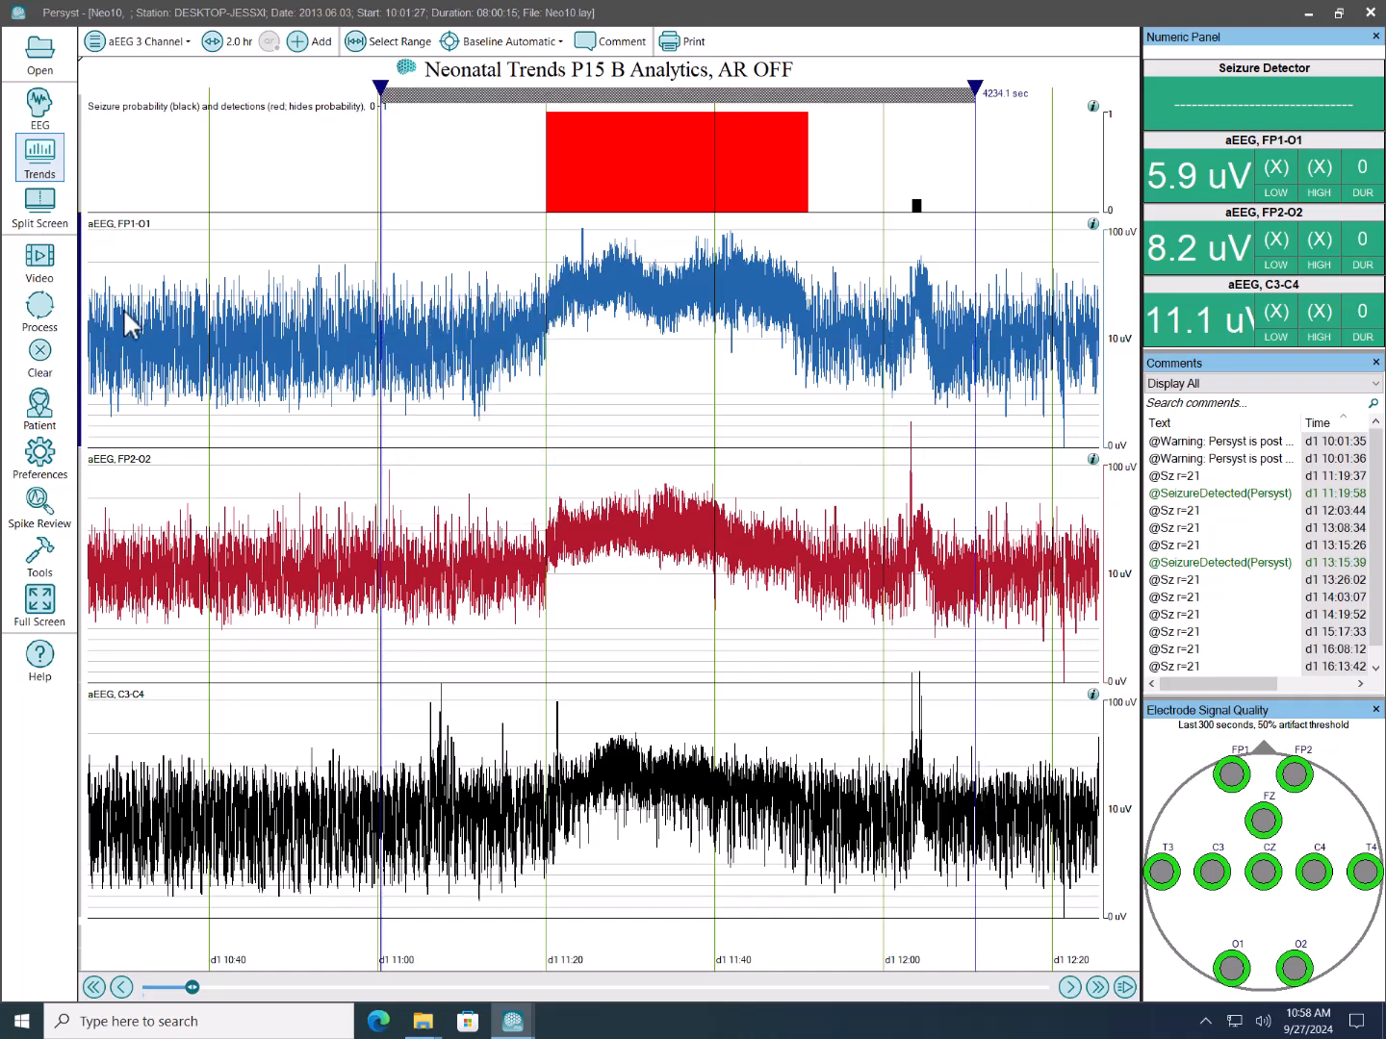
Add the FP2-O2 and C3-C4 aEEG trends to the selection and export the trend values to the Desktop as Neo10.csv.
{"action": "left_click", "coordinate": [81, 502]}
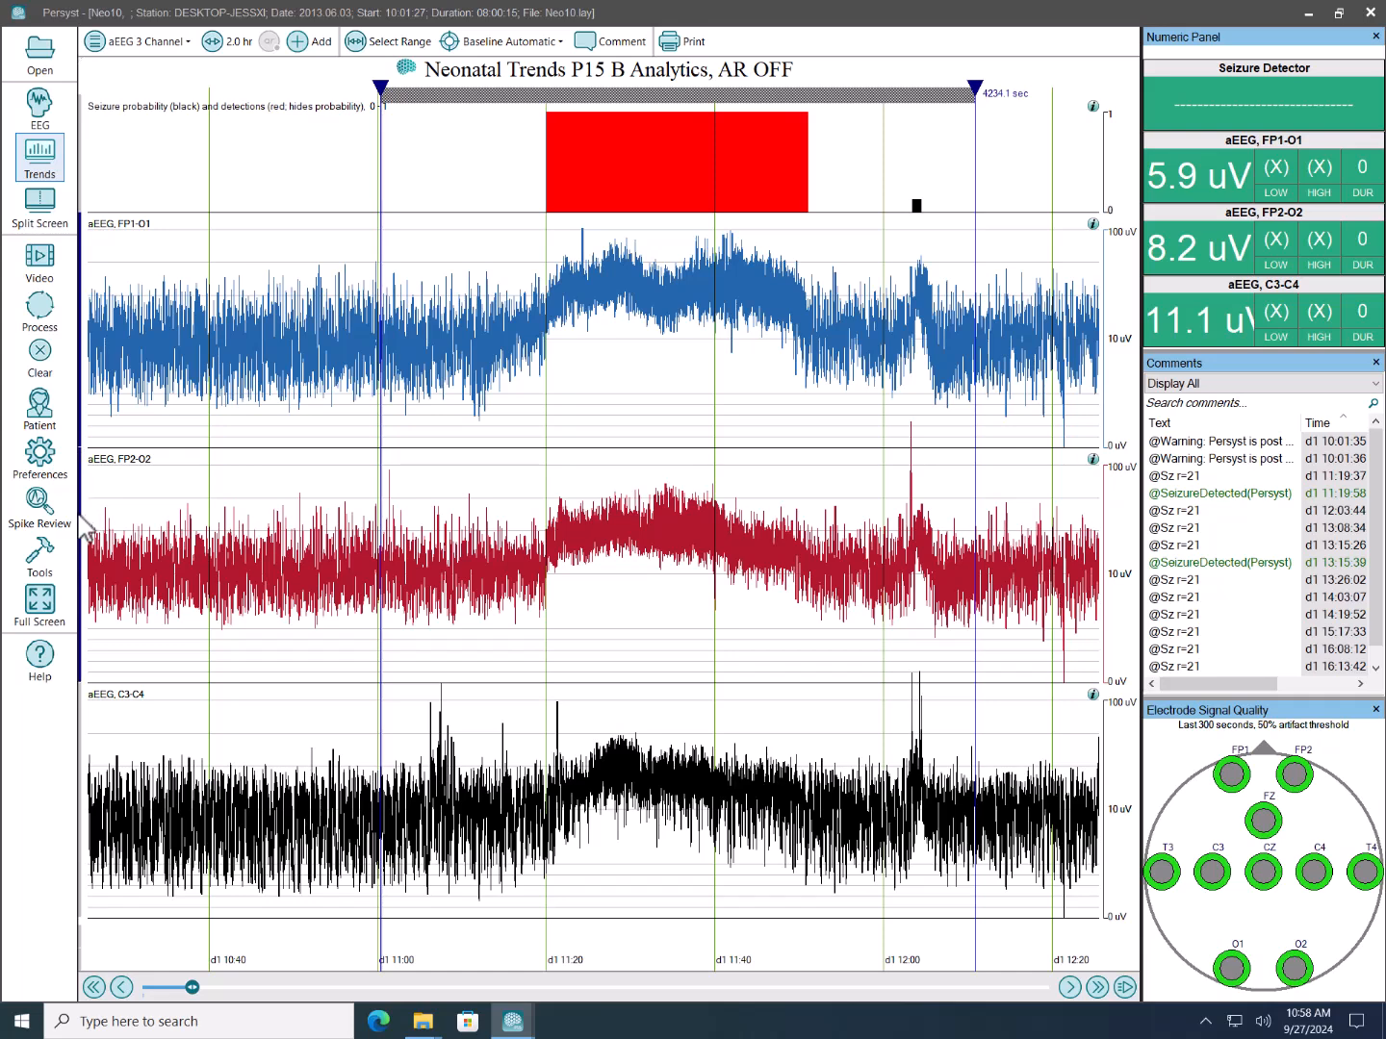
{"action": "left_click", "coordinate": [82, 710]}
{"action": "left_click", "coordinate": [38, 557]}
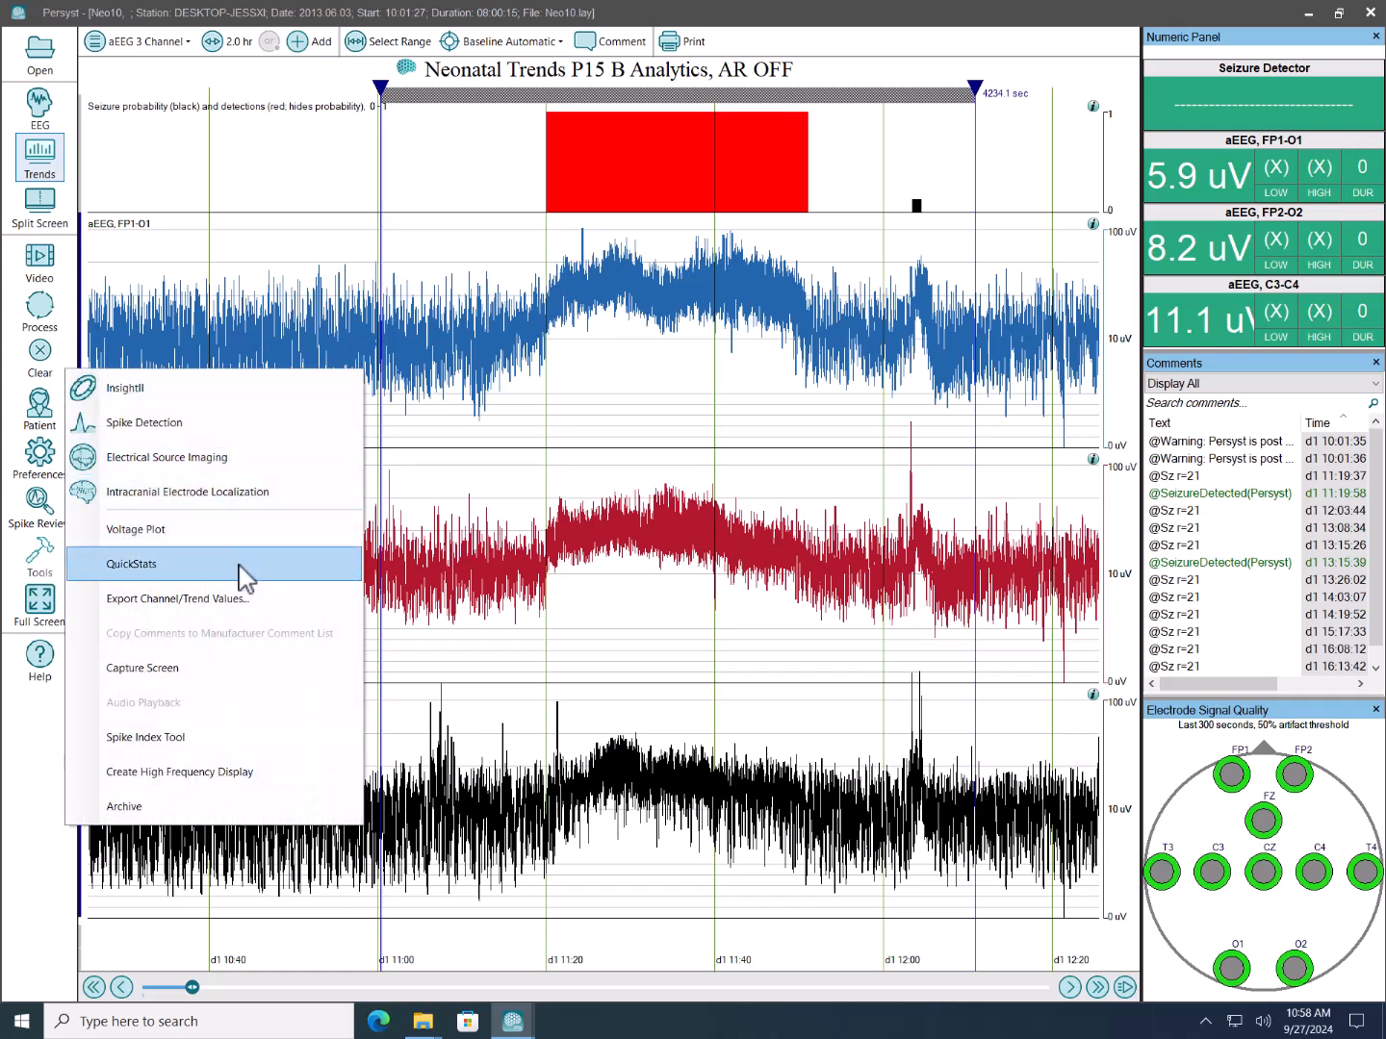
{"action": "left_click", "coordinate": [239, 596]}
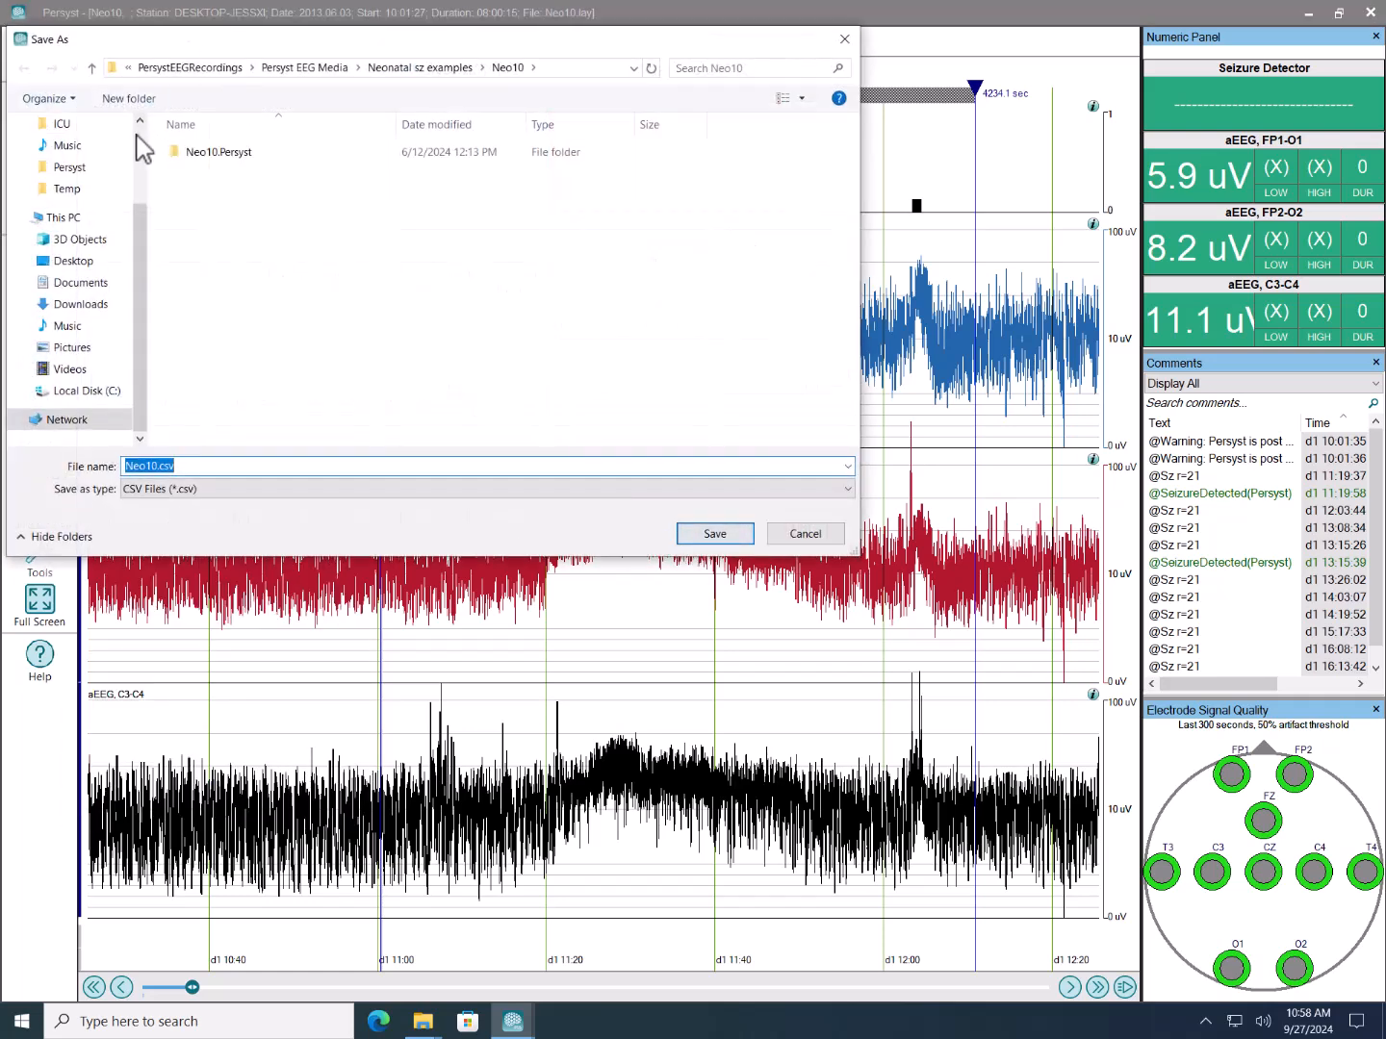
{"action": "scroll", "coordinate": [135, 135], "scroll_direction": "up", "scroll_amount": 3}
{"action": "left_click", "coordinate": [91, 160]}
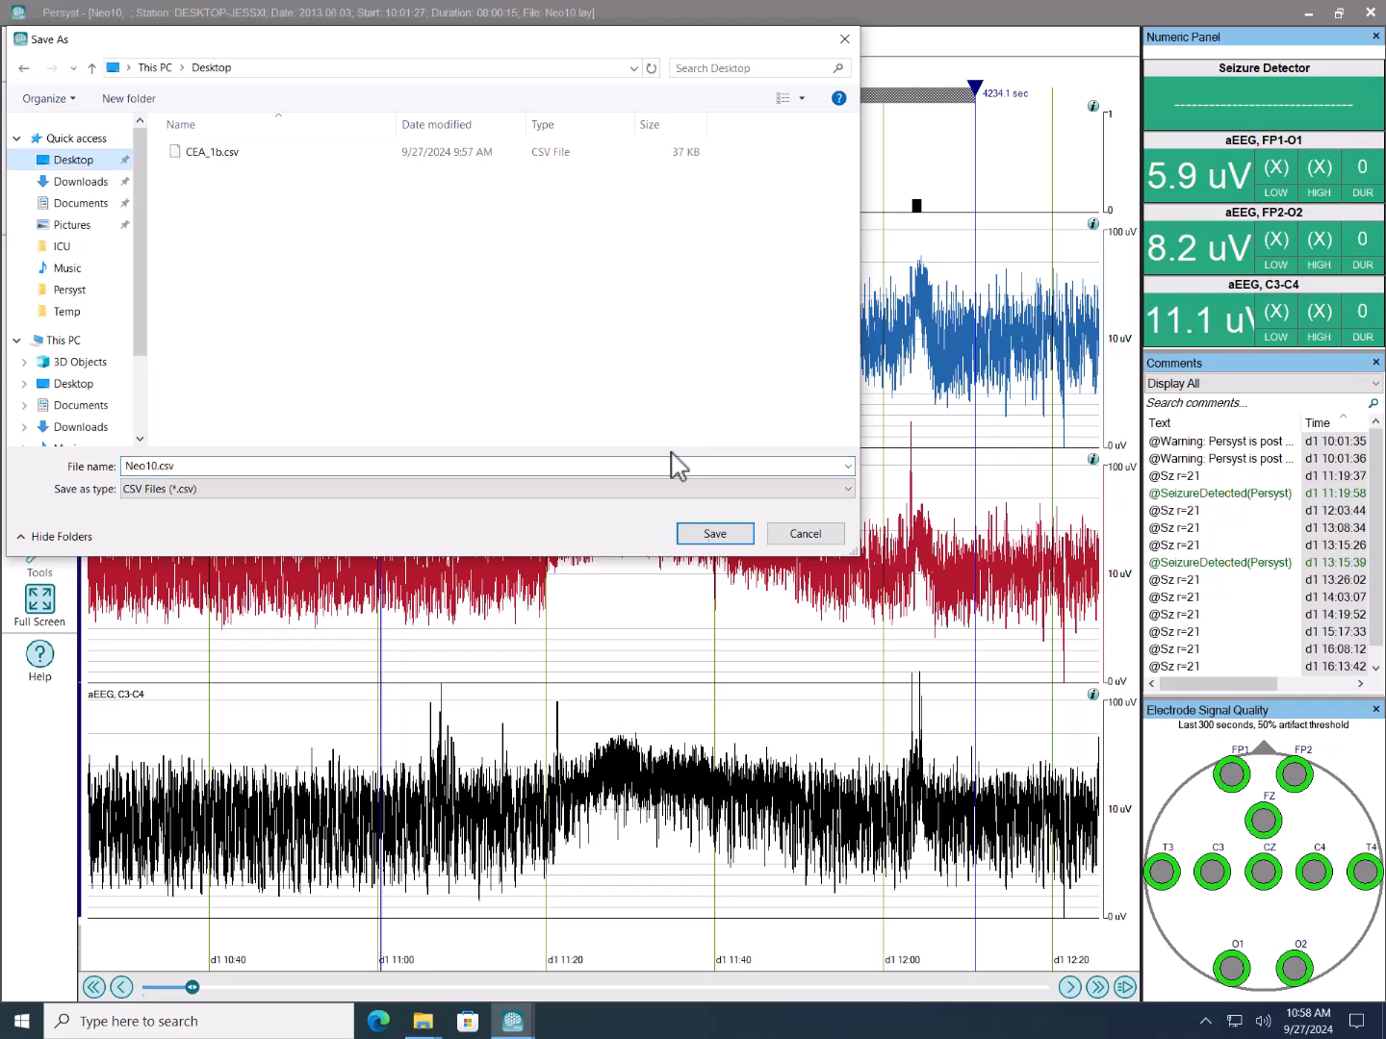
{"action": "left_click", "coordinate": [728, 535]}
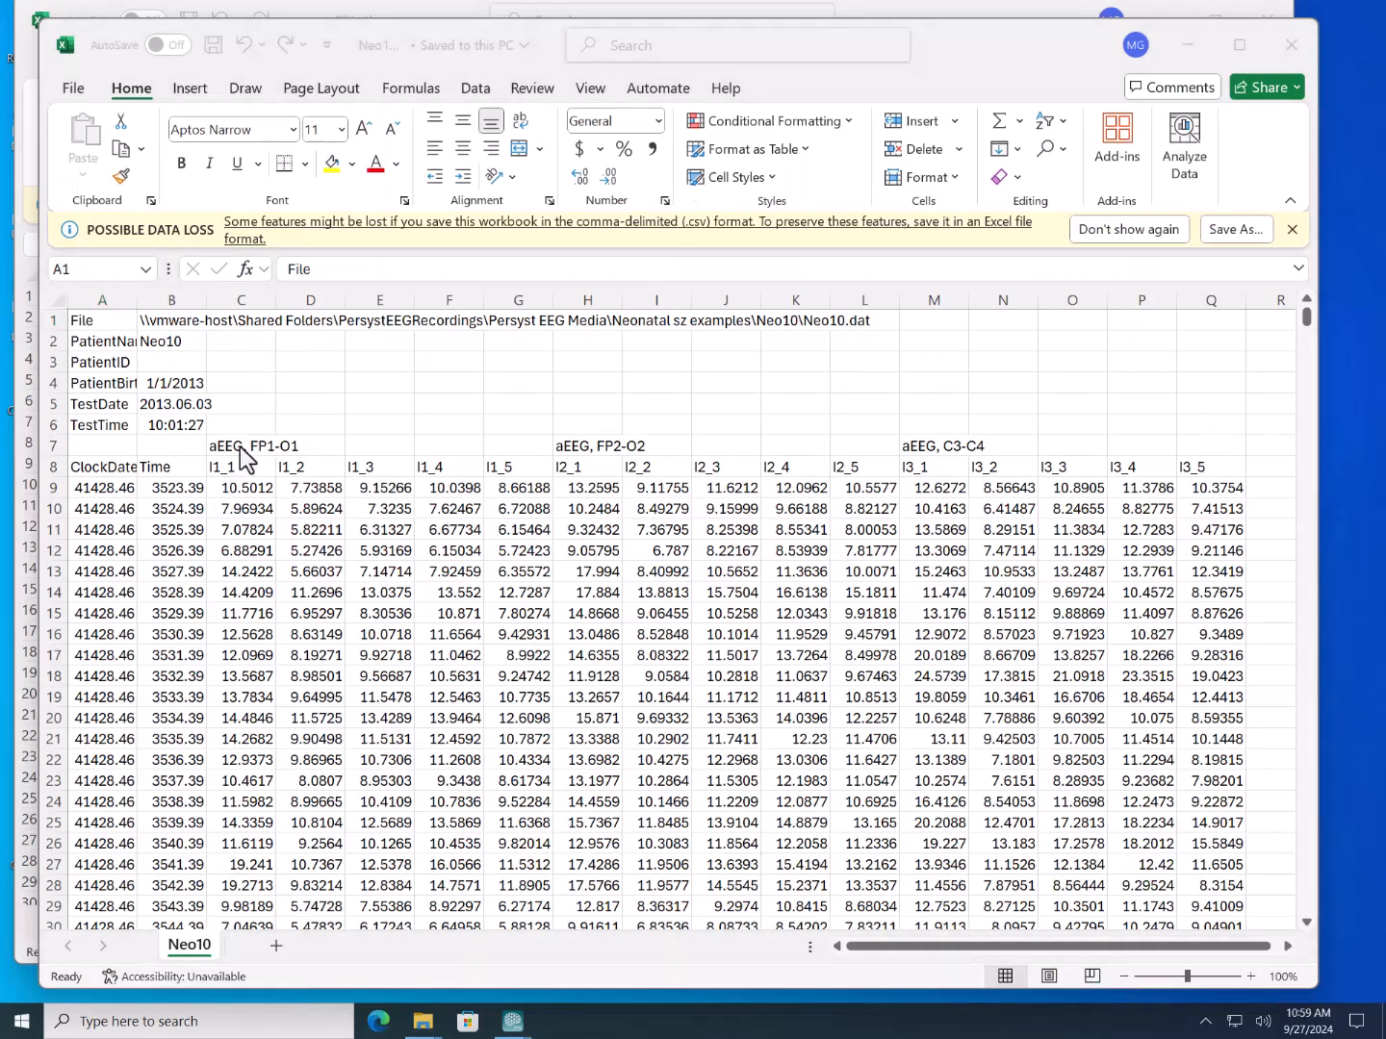
In Excel, examine the exported Neo10 file's aEEG, FP1-O1 heading, clock and time columns, and value columns I1_1 through I1_5.
{"action": "left_click", "coordinate": [242, 445]}
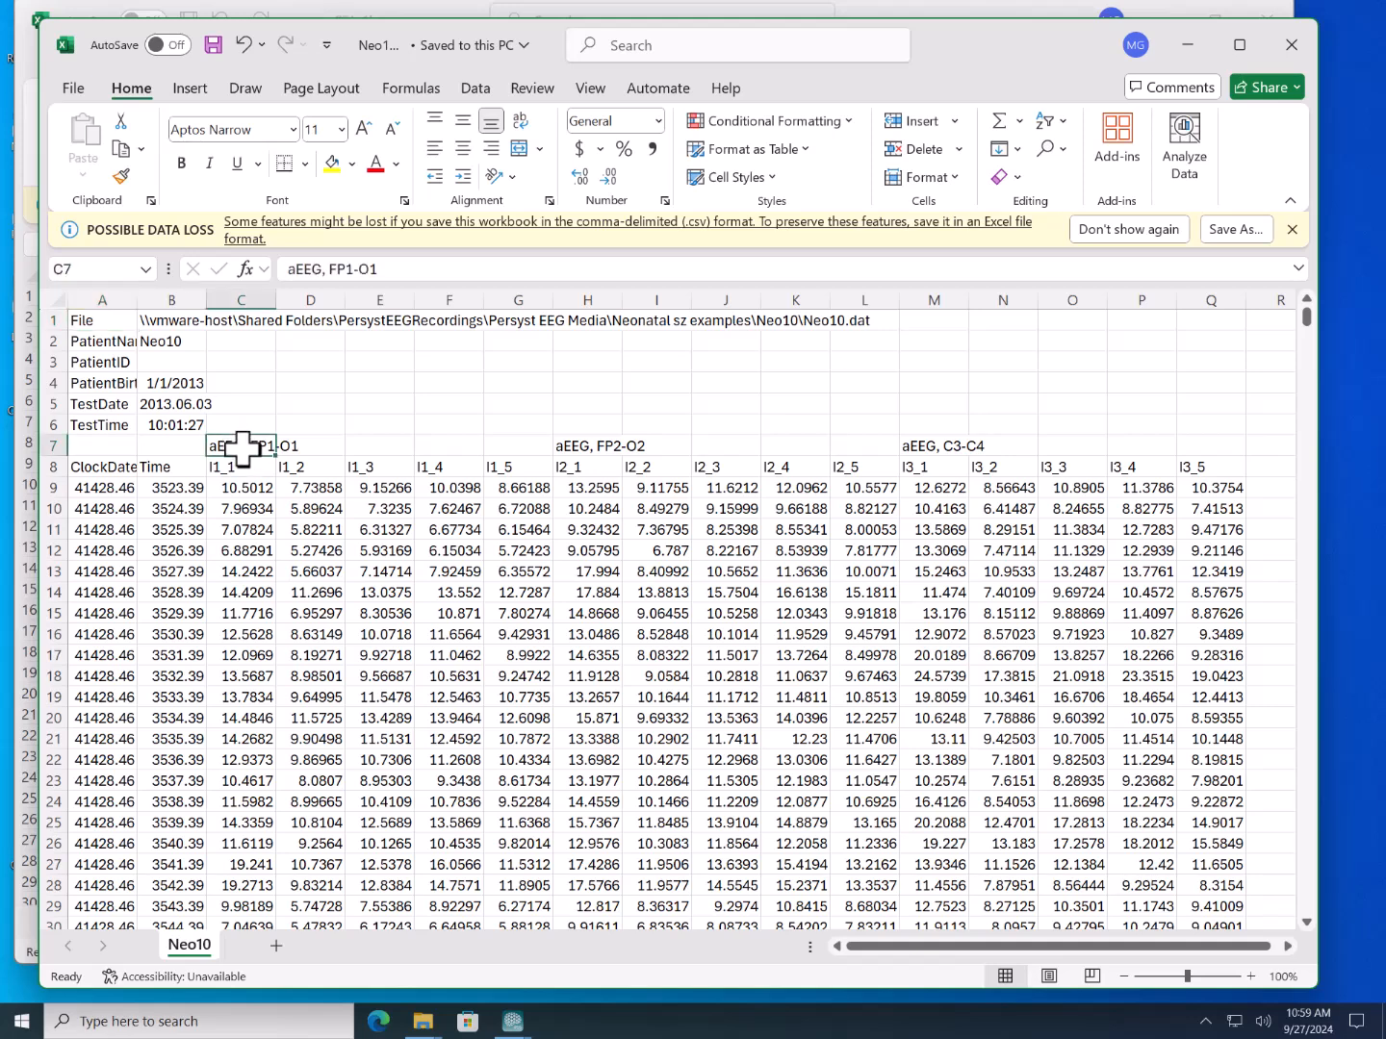
{"action": "left_click", "coordinate": [104, 467]}
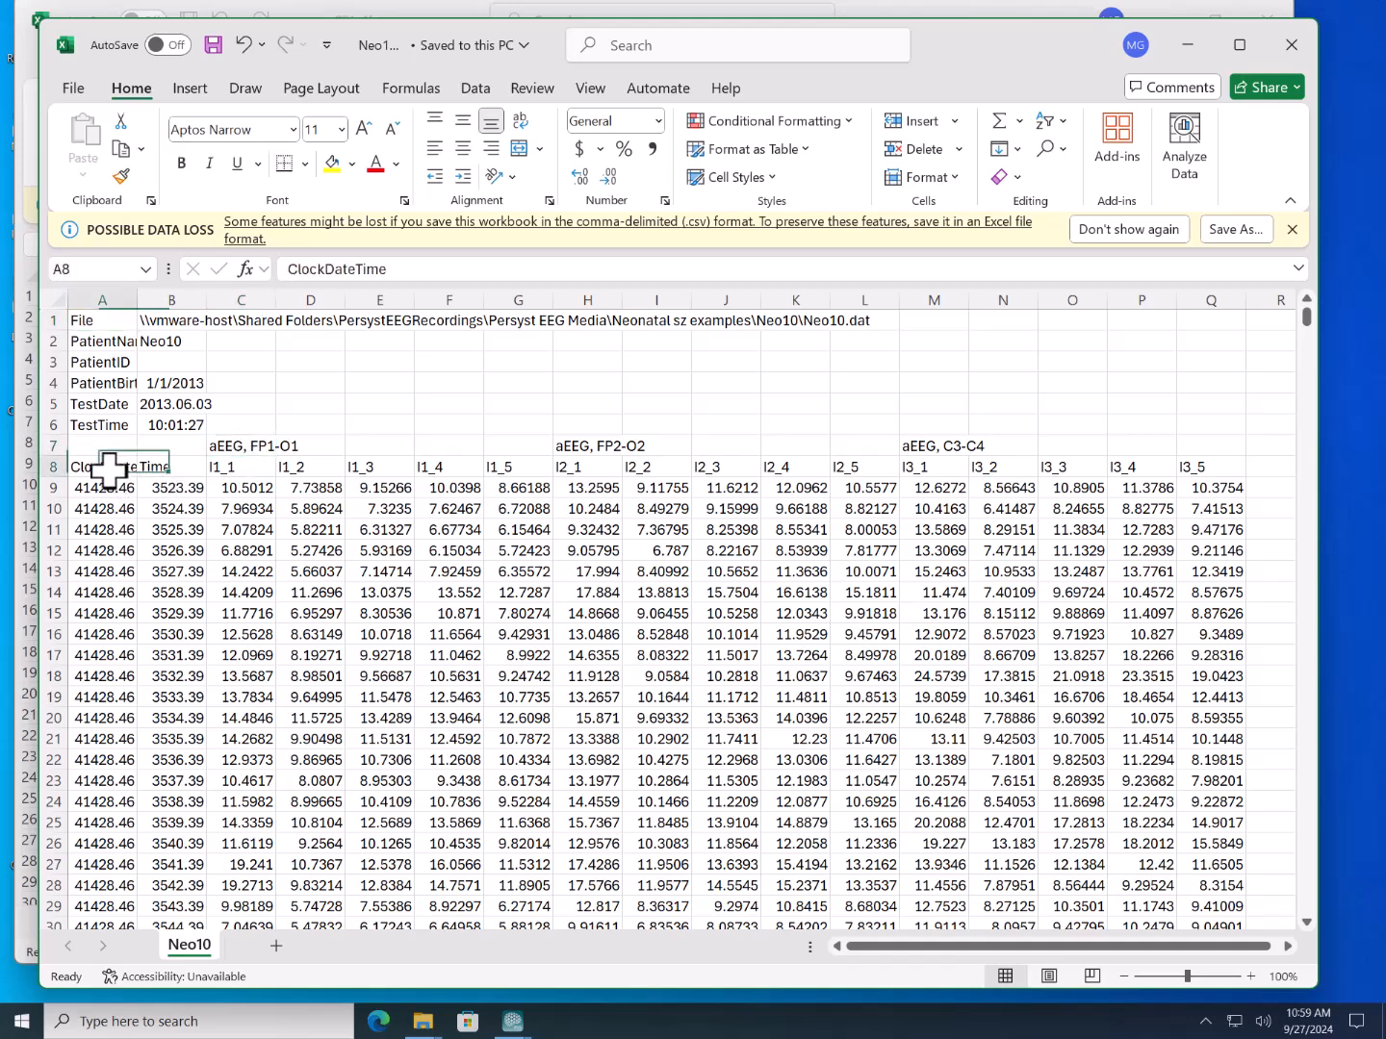
{"action": "left_click", "coordinate": [181, 469]}
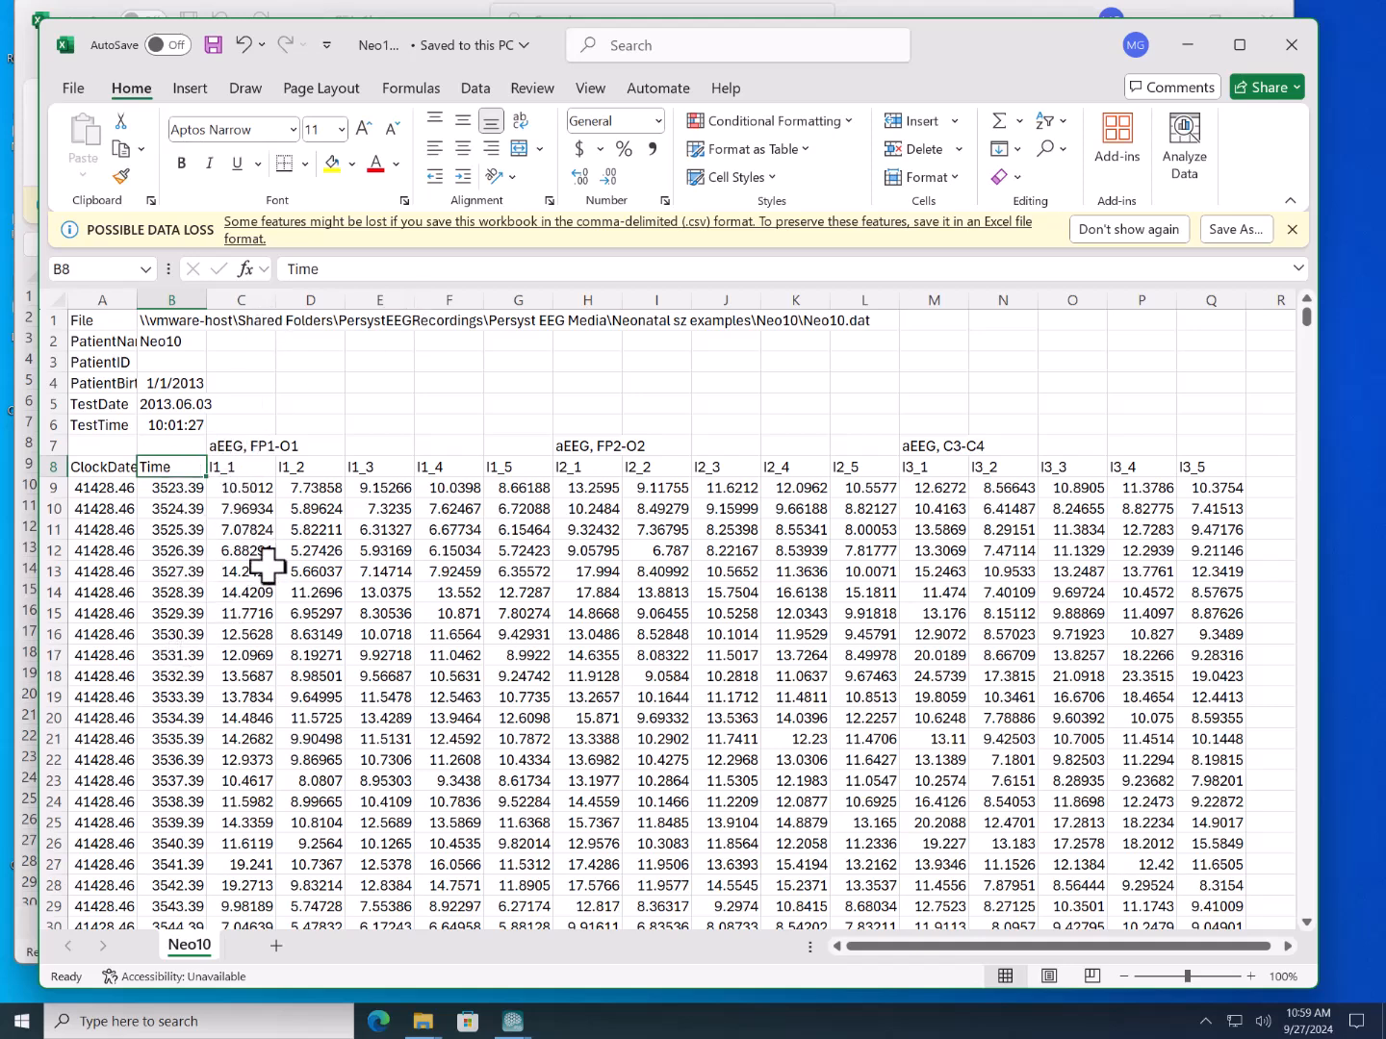
{"action": "left_click", "coordinate": [248, 466]}
{"action": "left_click", "coordinate": [297, 467]}
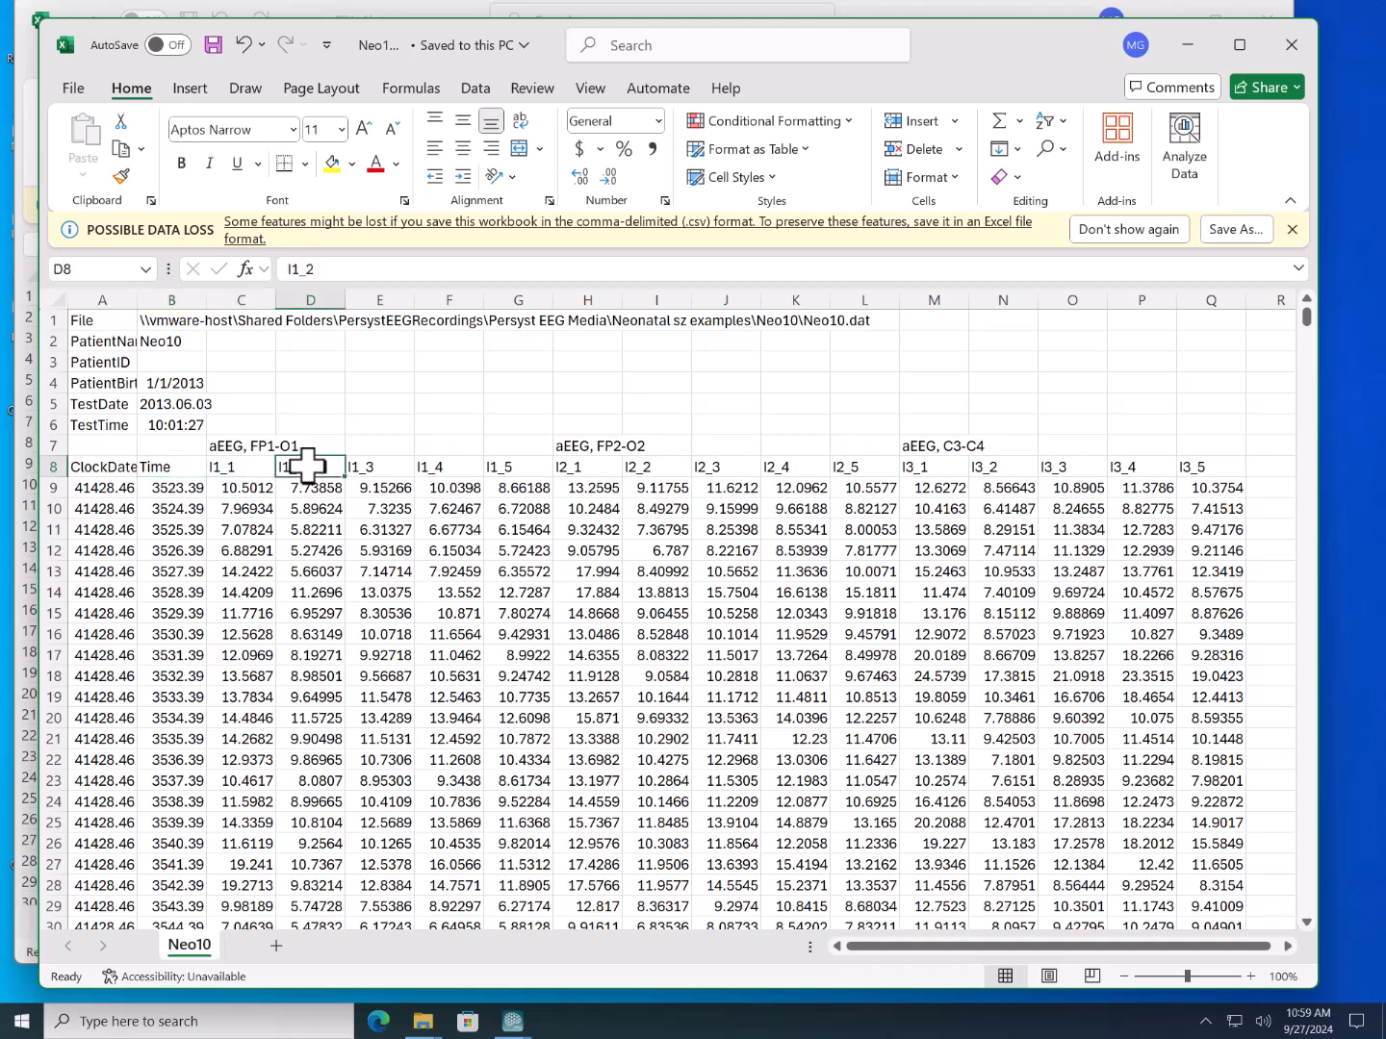
{"action": "left_click", "coordinate": [389, 466]}
{"action": "left_click", "coordinate": [467, 465]}
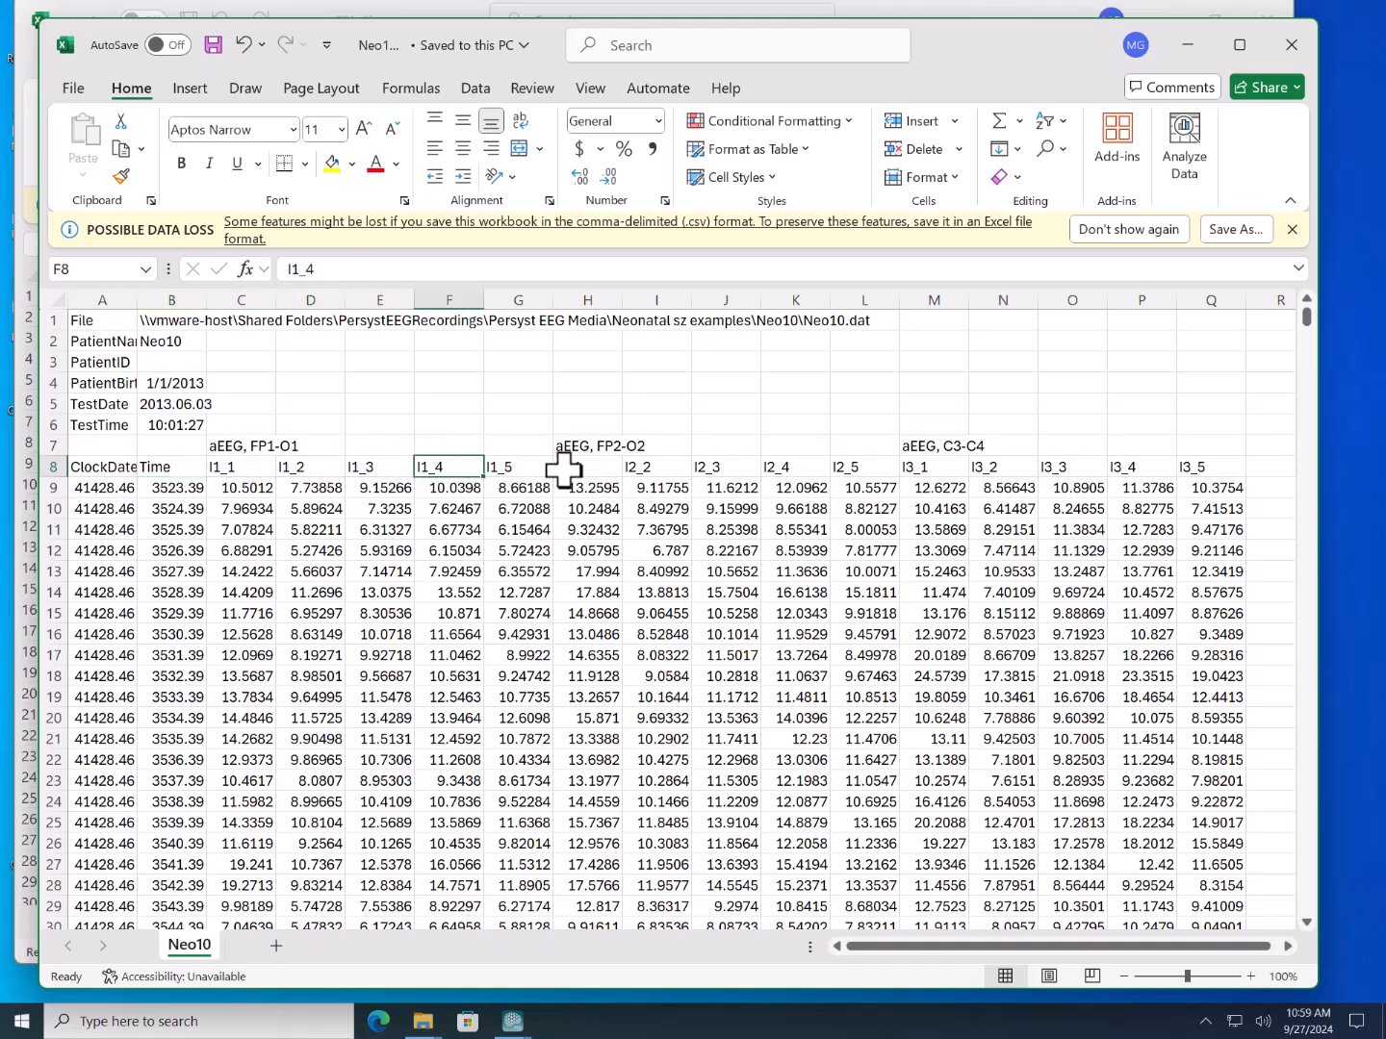
{"action": "left_click", "coordinate": [532, 467]}
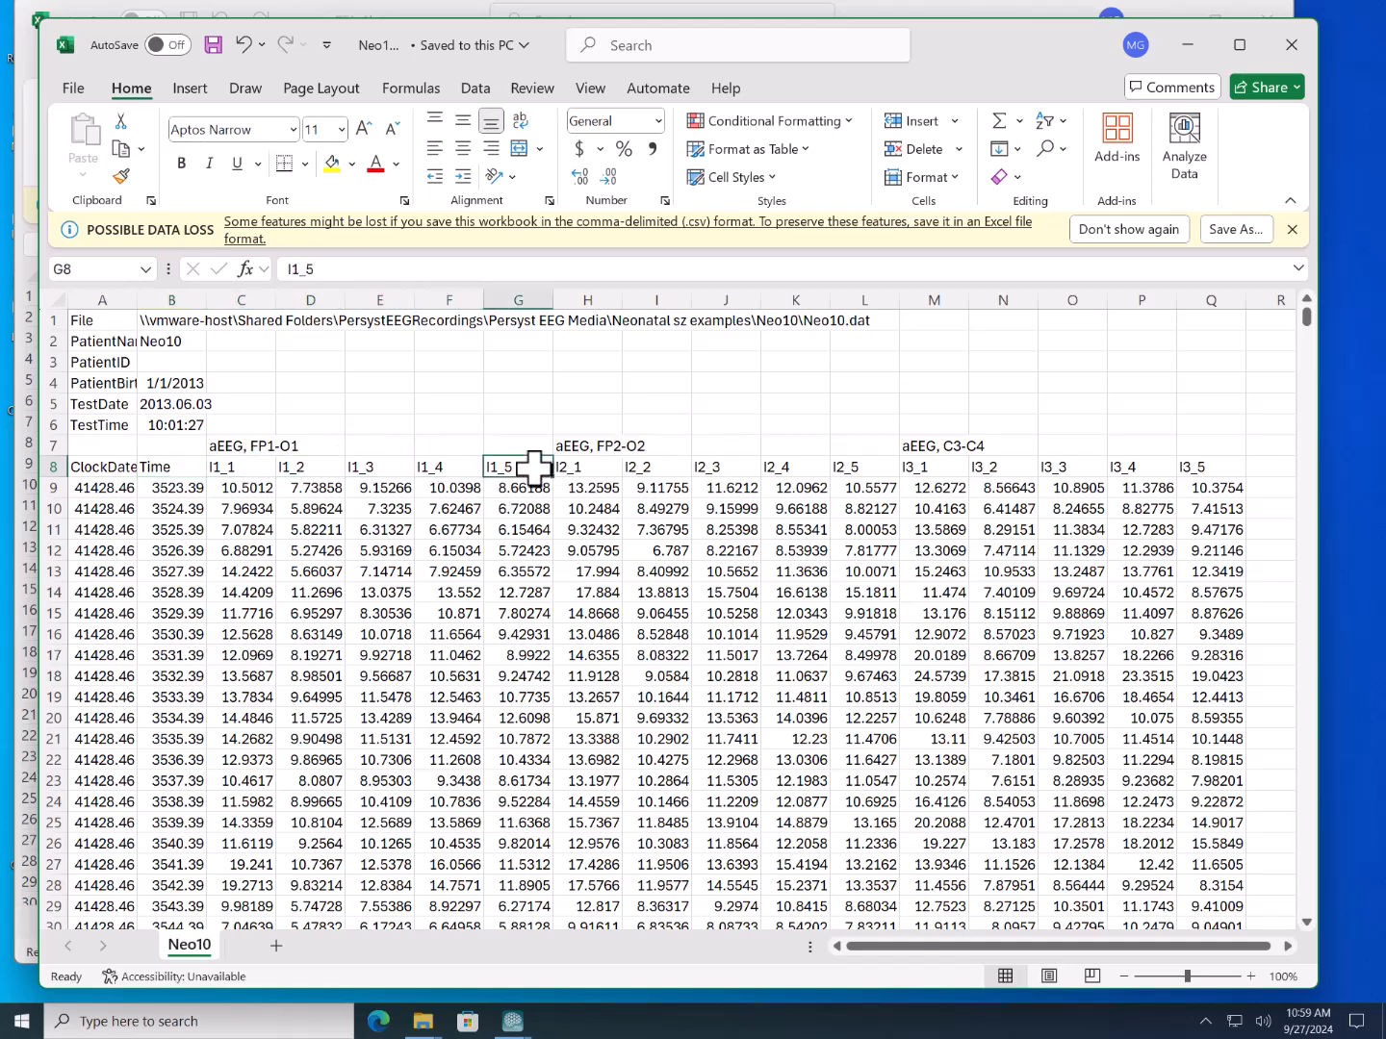
{"action": "left_click", "coordinate": [248, 468]}
{"action": "left_click", "coordinate": [305, 467]}
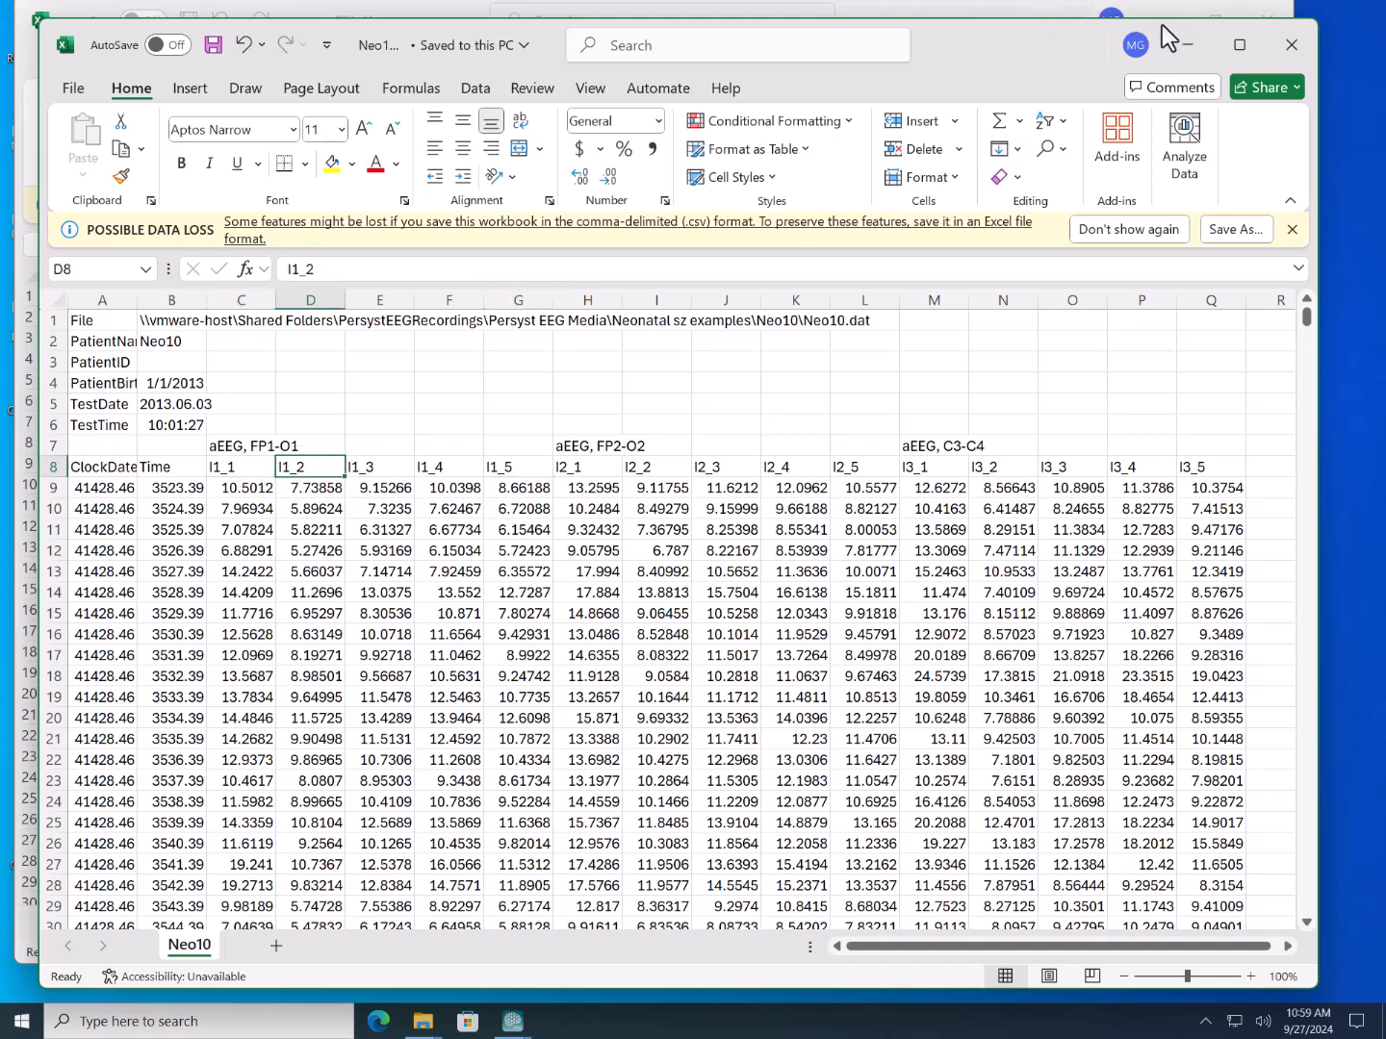
Minimize the Neo10 workbook, open aEEG Output.txt from the desktop in Notepad, and shrink and reposition its window to show the full text.
{"action": "left_click", "coordinate": [1202, 43]}
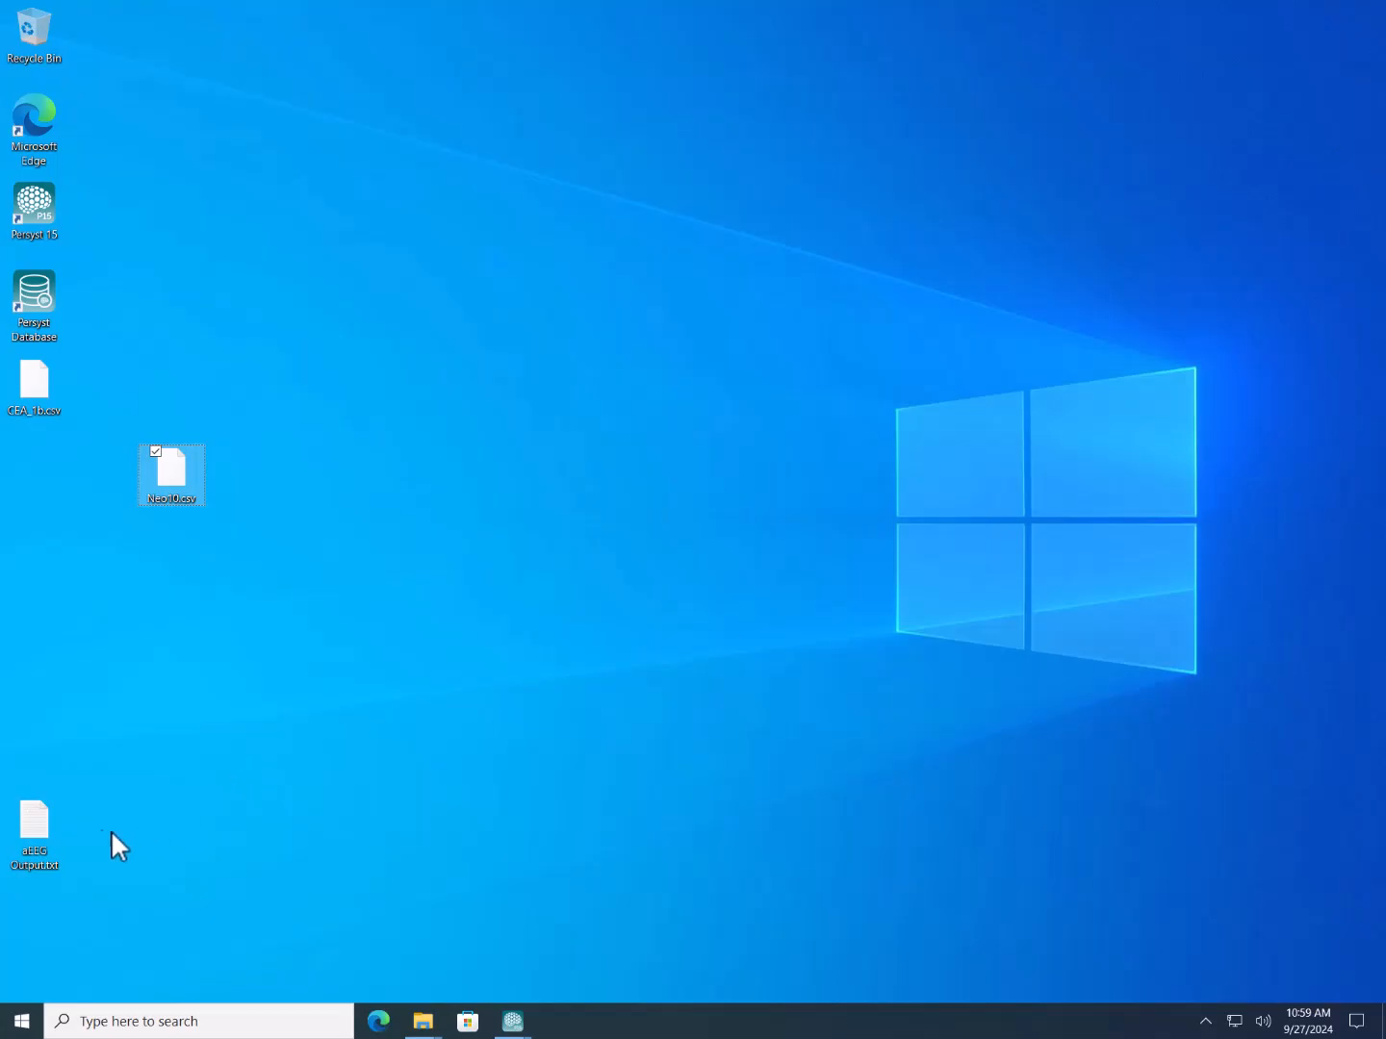
{"action": "double_click", "coordinate": [47, 824]}
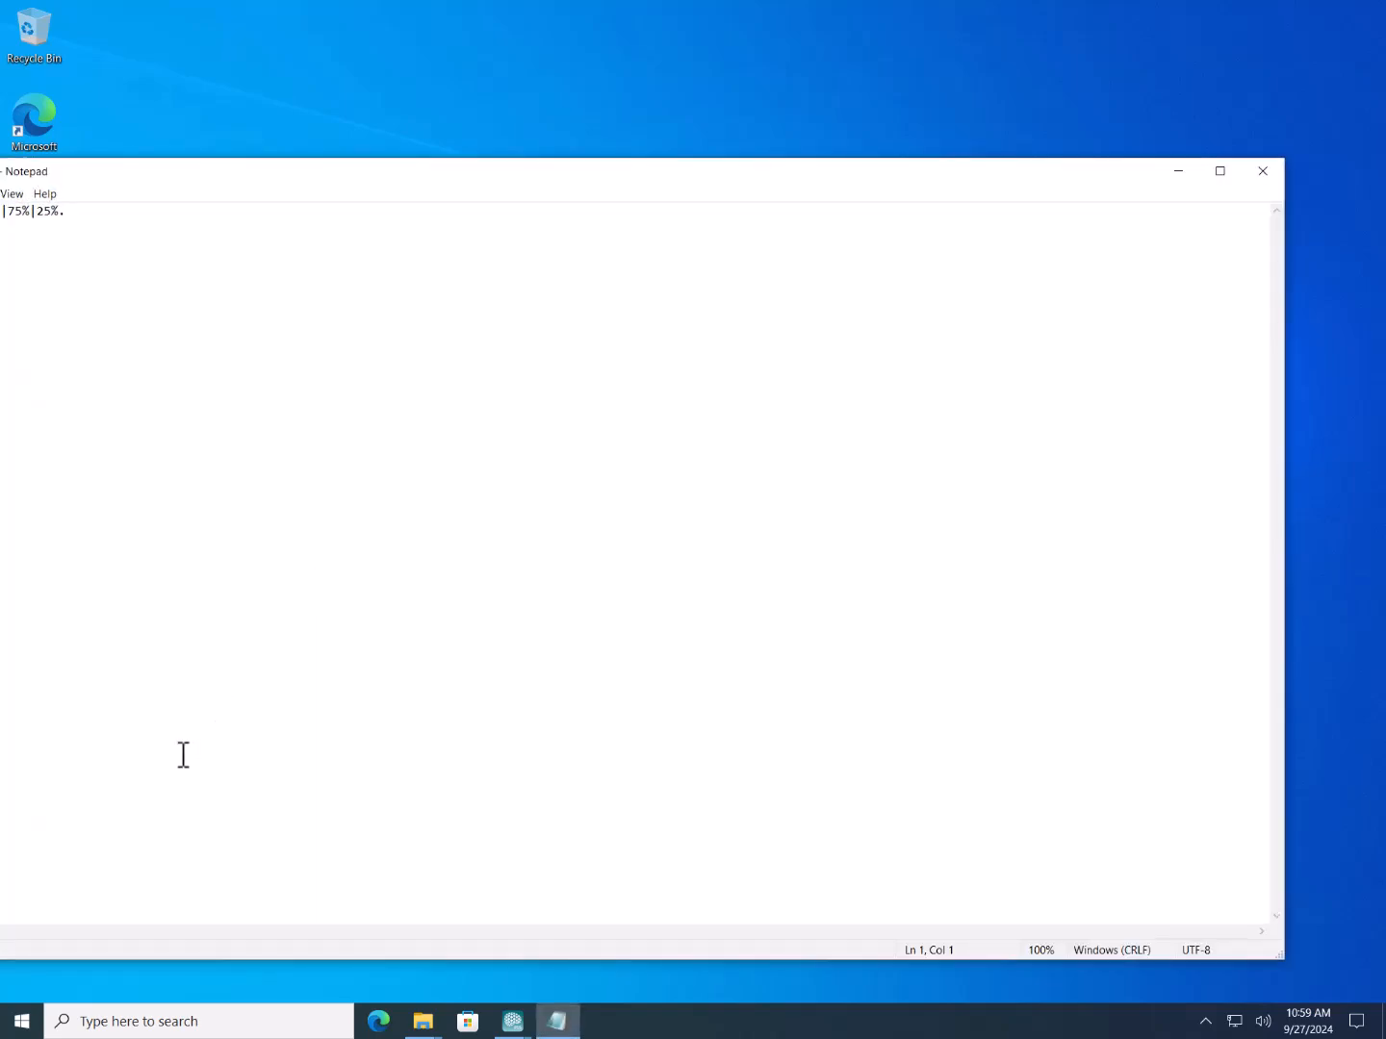
{"action": "left_click_drag", "start_coordinate": [1280, 957], "coordinate": [467, 523]}
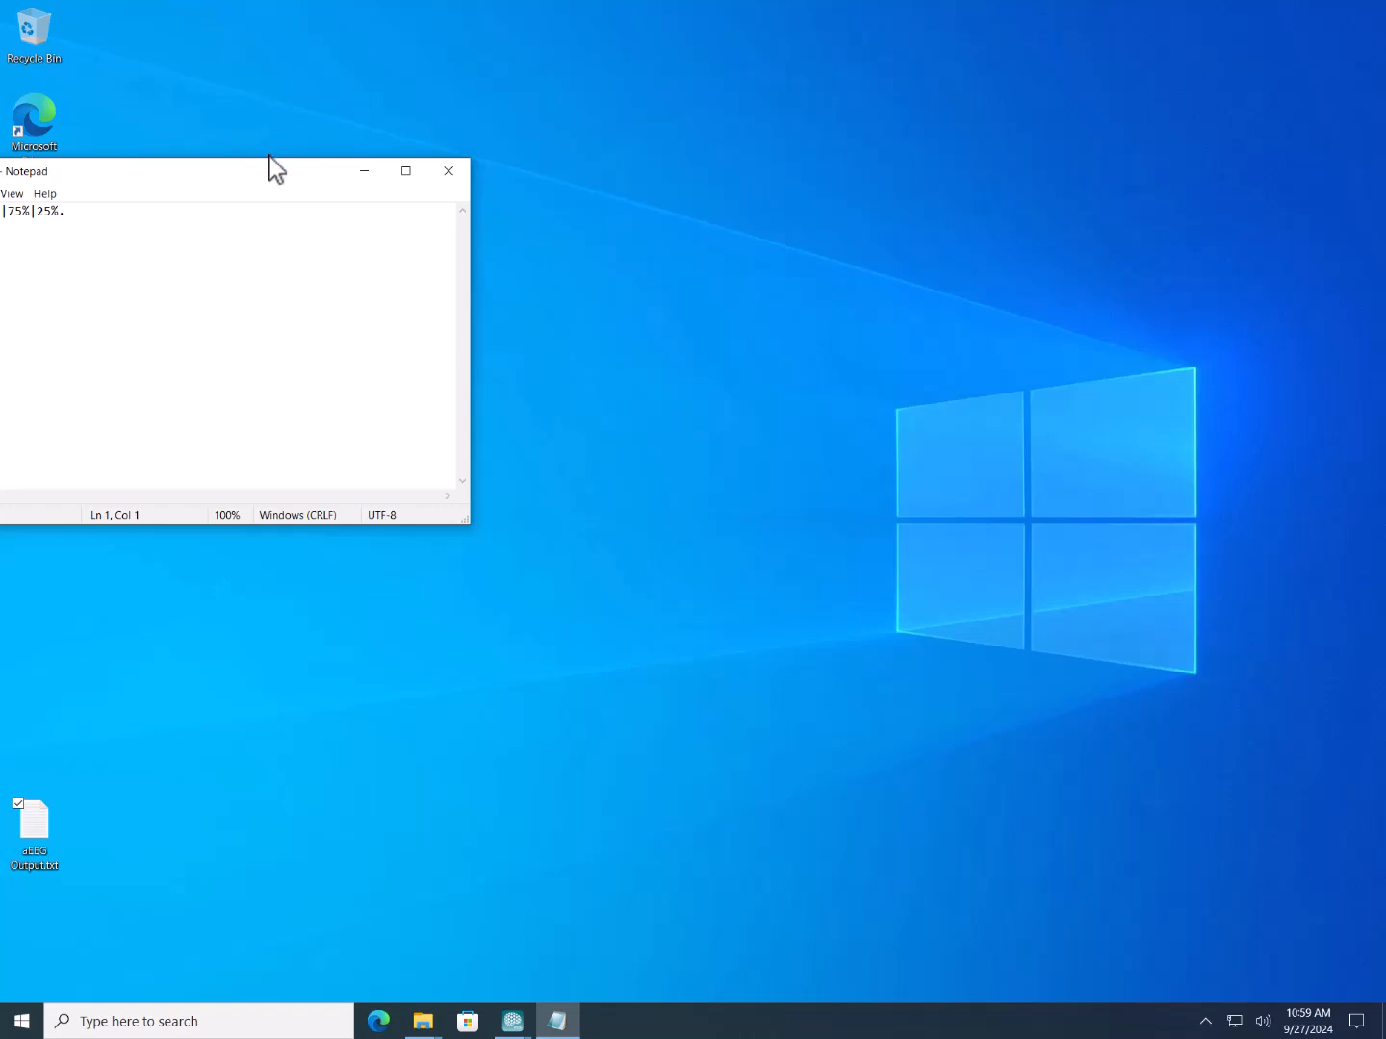
{"action": "left_click_drag", "start_coordinate": [270, 181], "coordinate": [834, 241]}
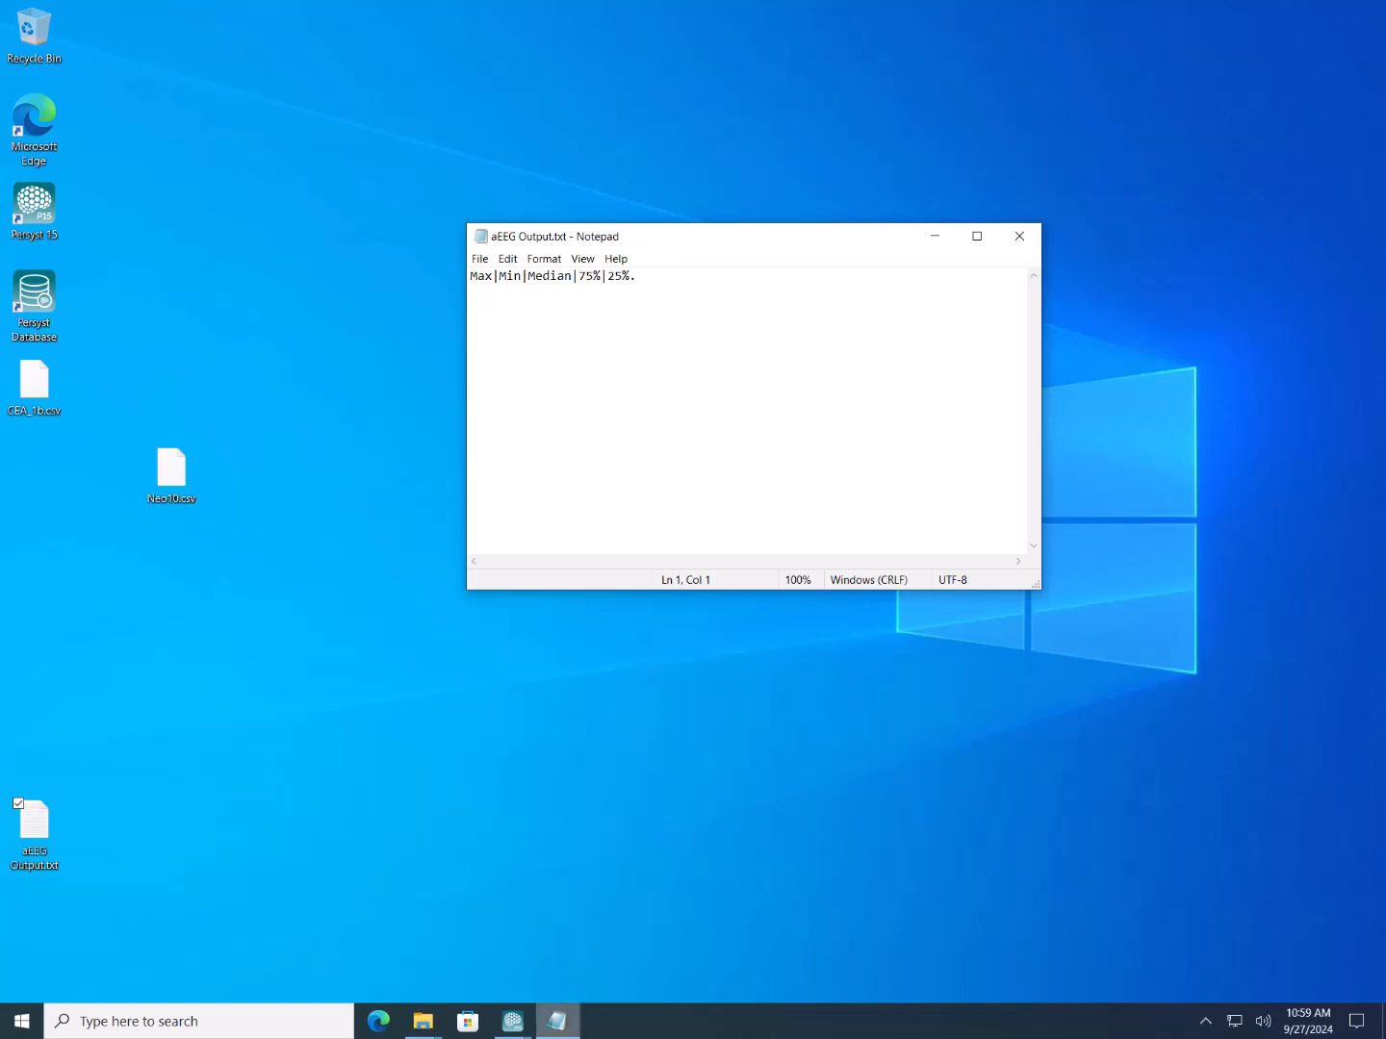
Bring back the Neo10 workbook in Excel, check the I1_1 column against the output order, and minimize the workbook.
{"action": "mouse_move", "coordinate": [558, 1019]}
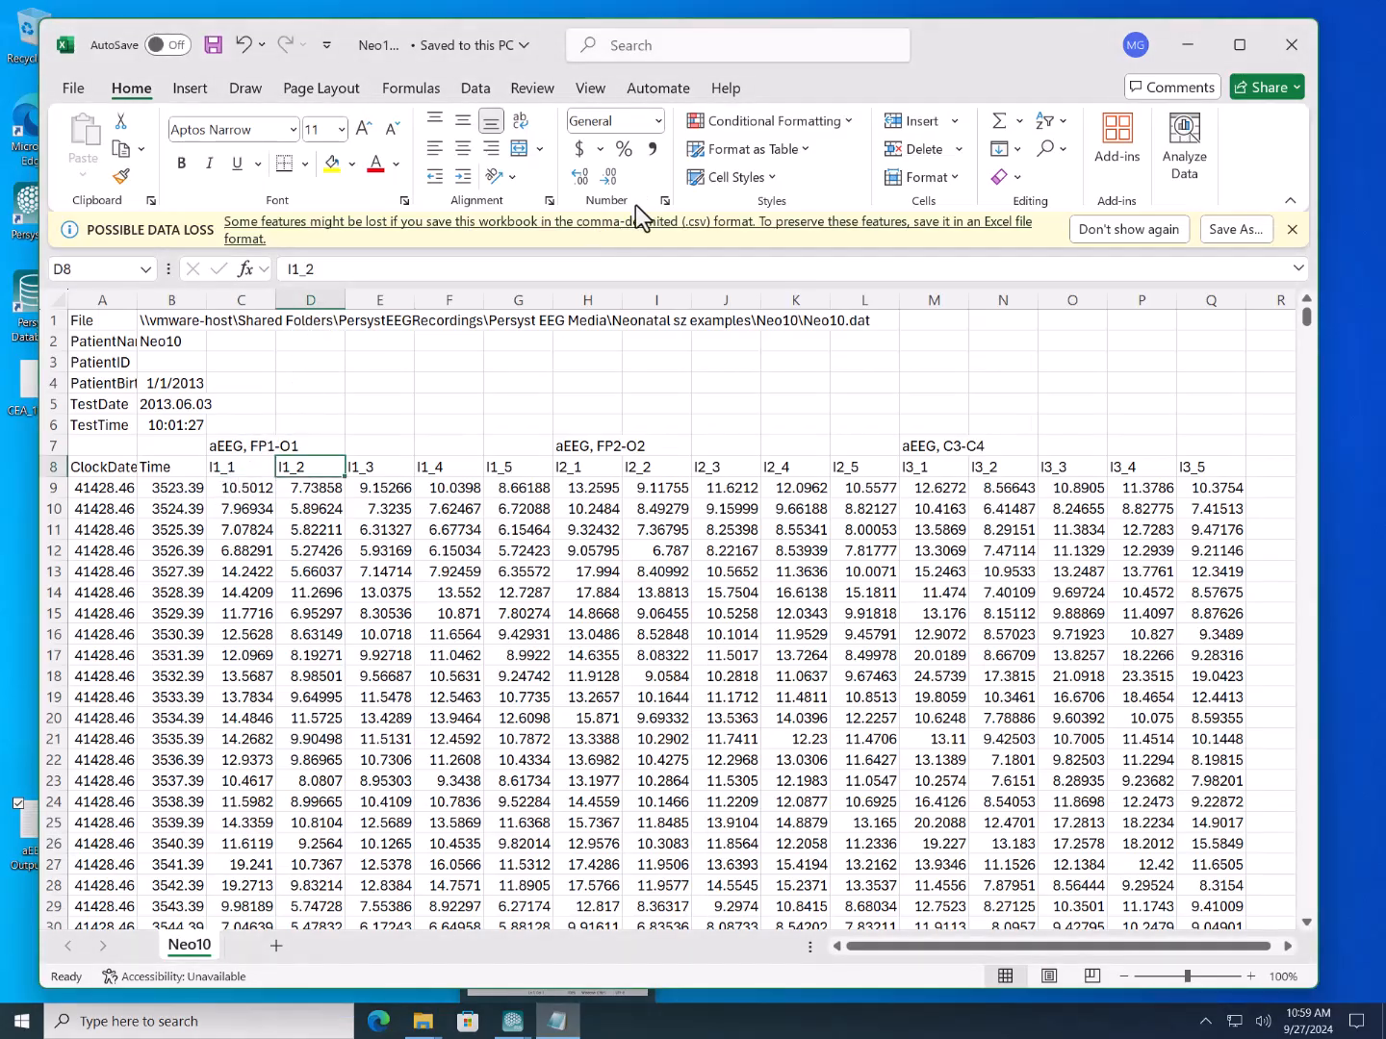
{"action": "left_click", "coordinate": [223, 467]}
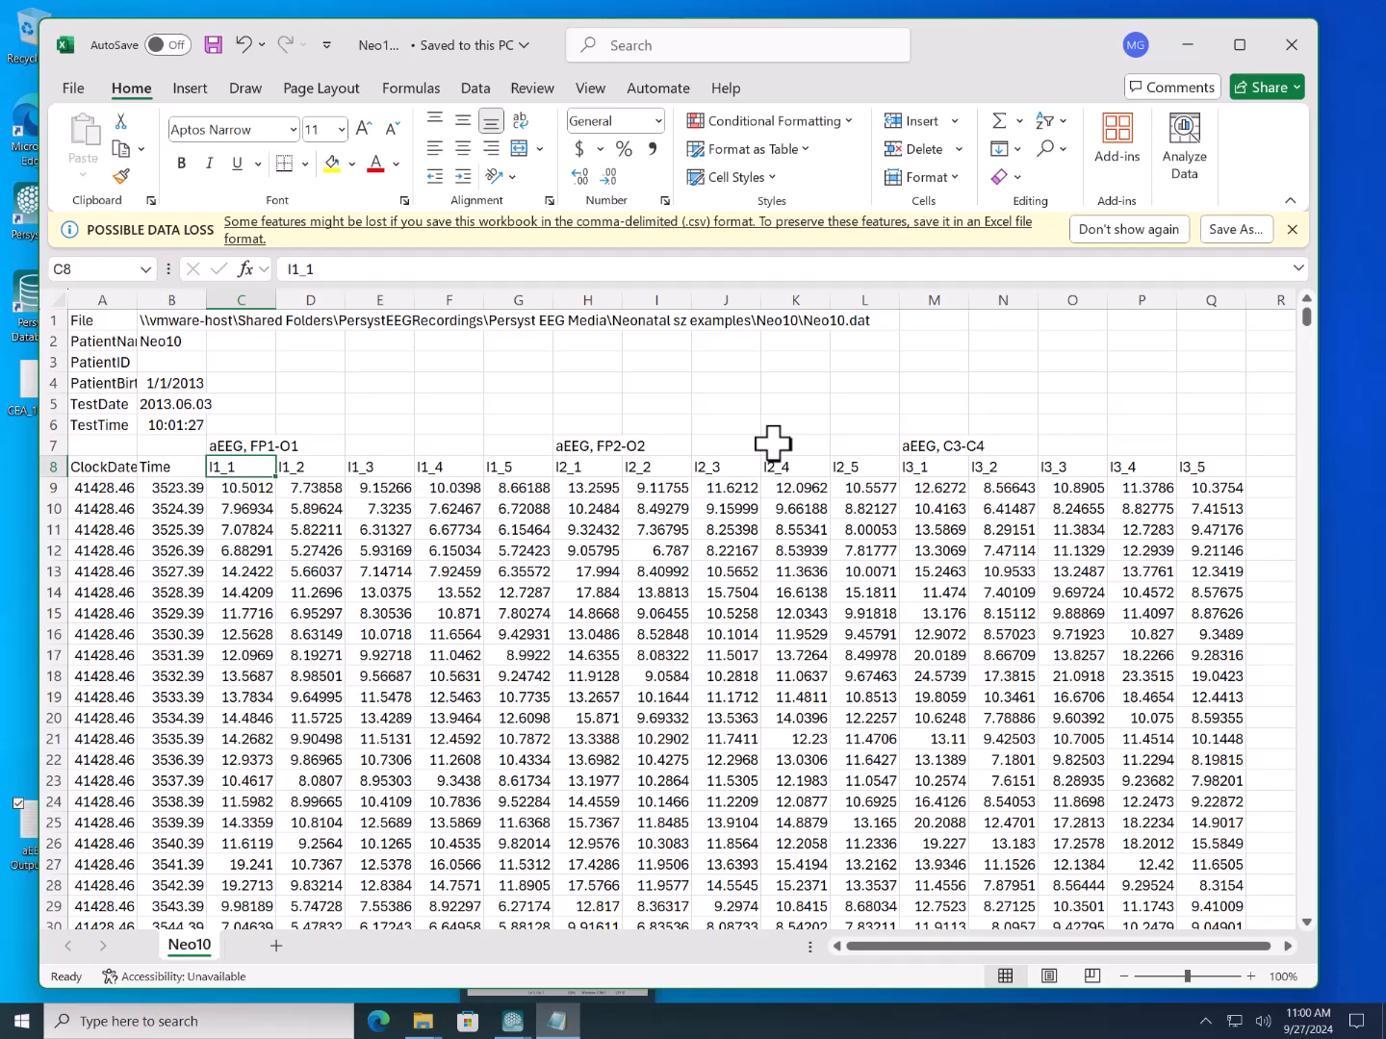
{"action": "left_click", "coordinate": [1186, 45]}
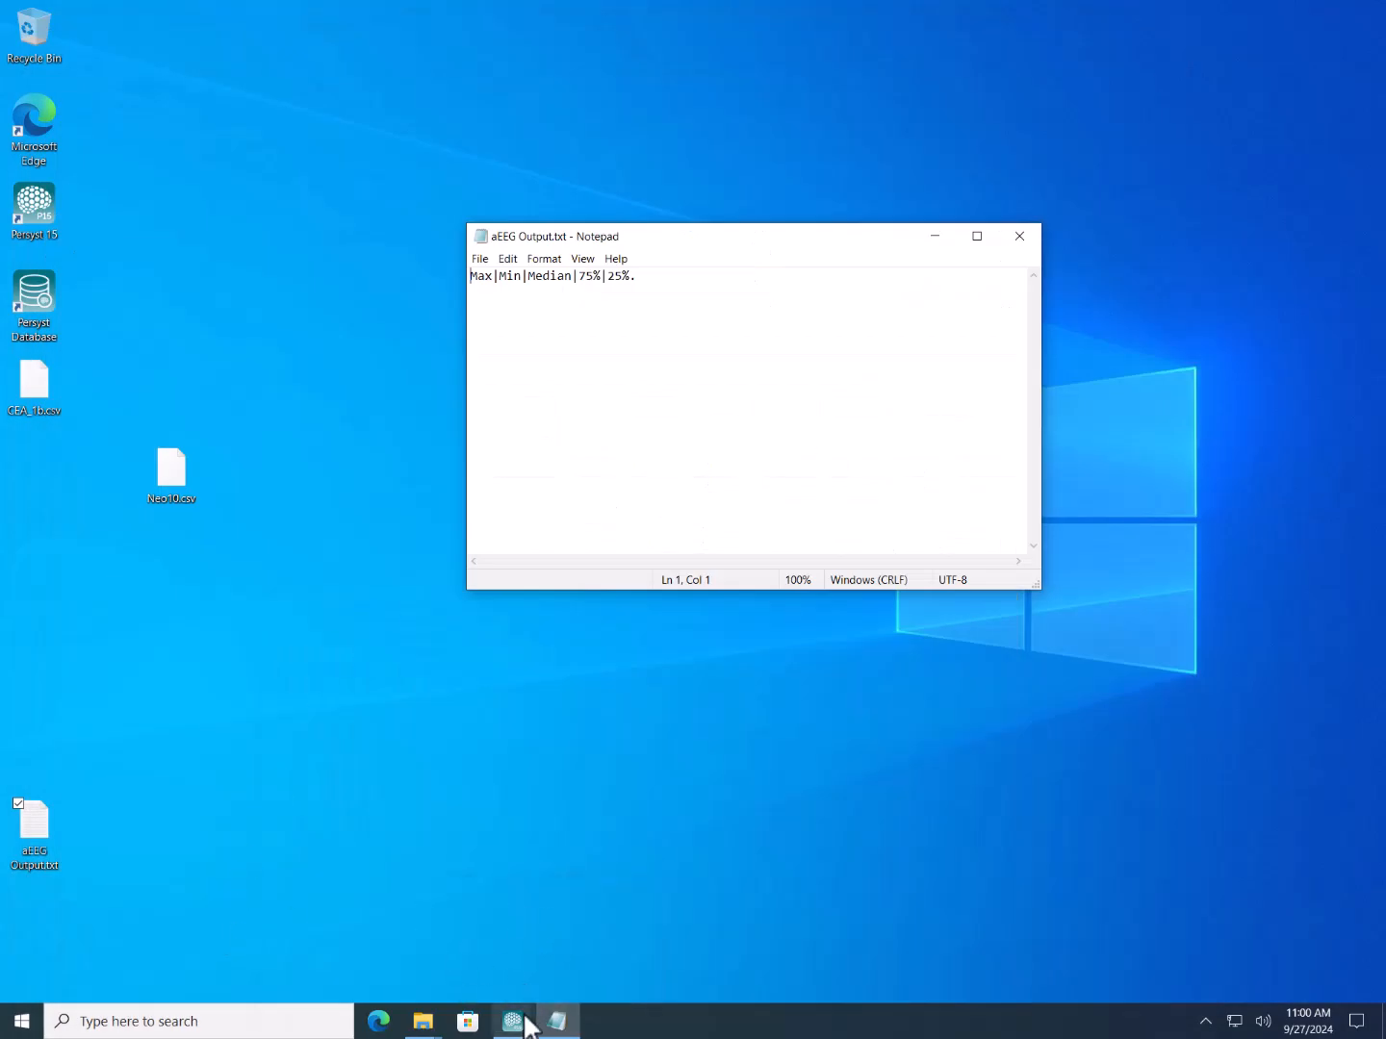
Switch back to the Neo10 recording in Persyst and display the aEEG All Channel trend panel.
{"action": "left_click", "coordinate": [524, 1022]}
{"action": "left_click", "coordinate": [502, 973]}
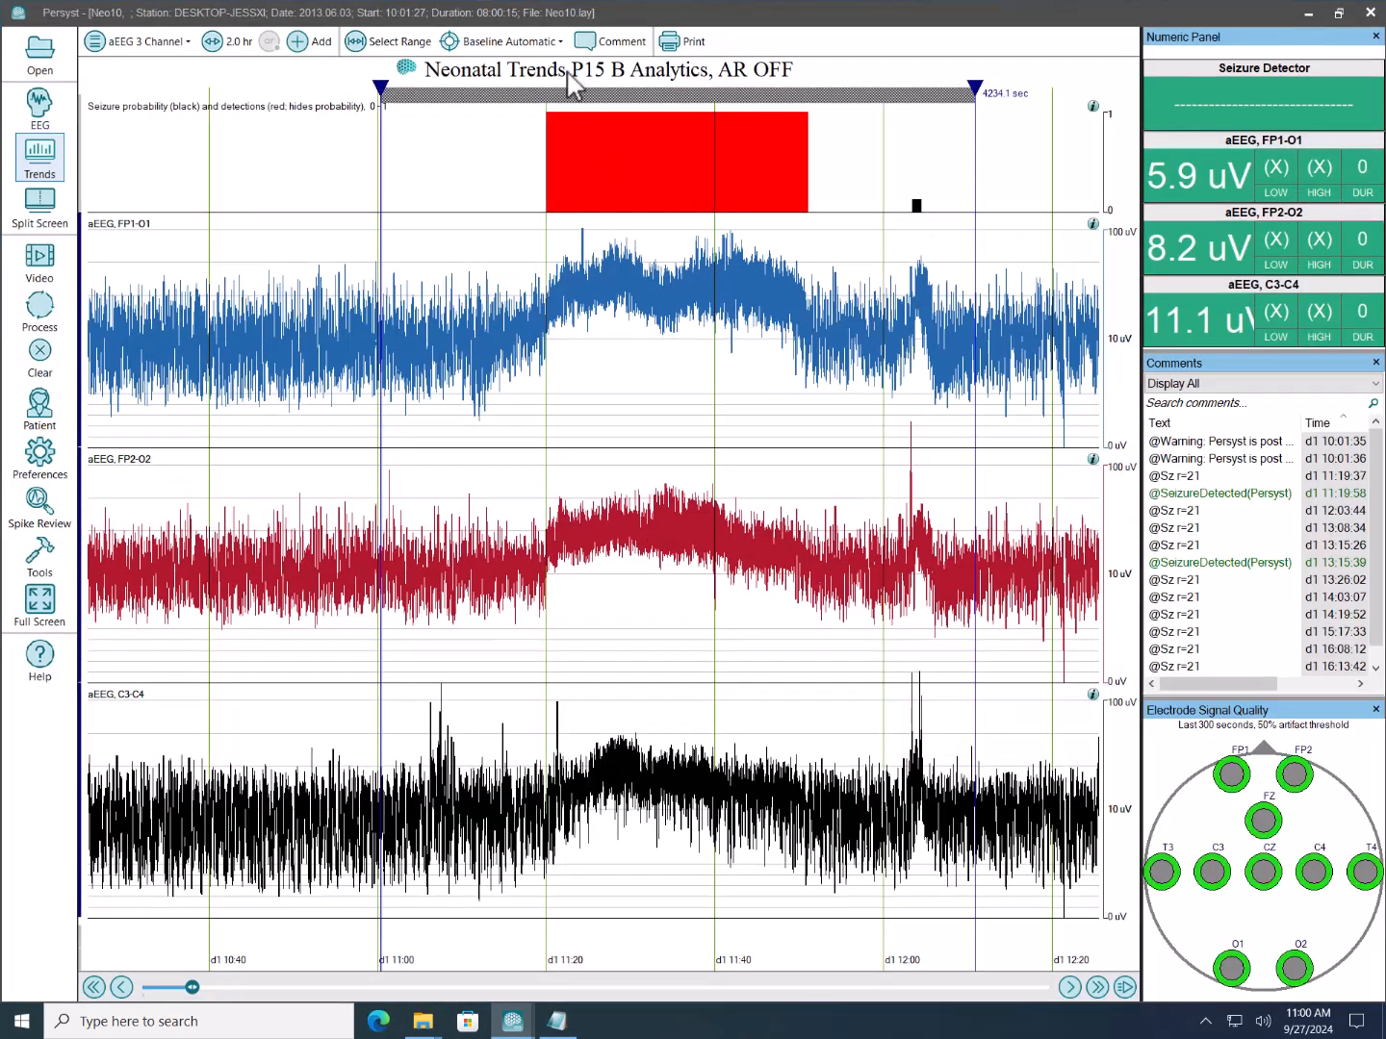
{"action": "left_click", "coordinate": [175, 47]}
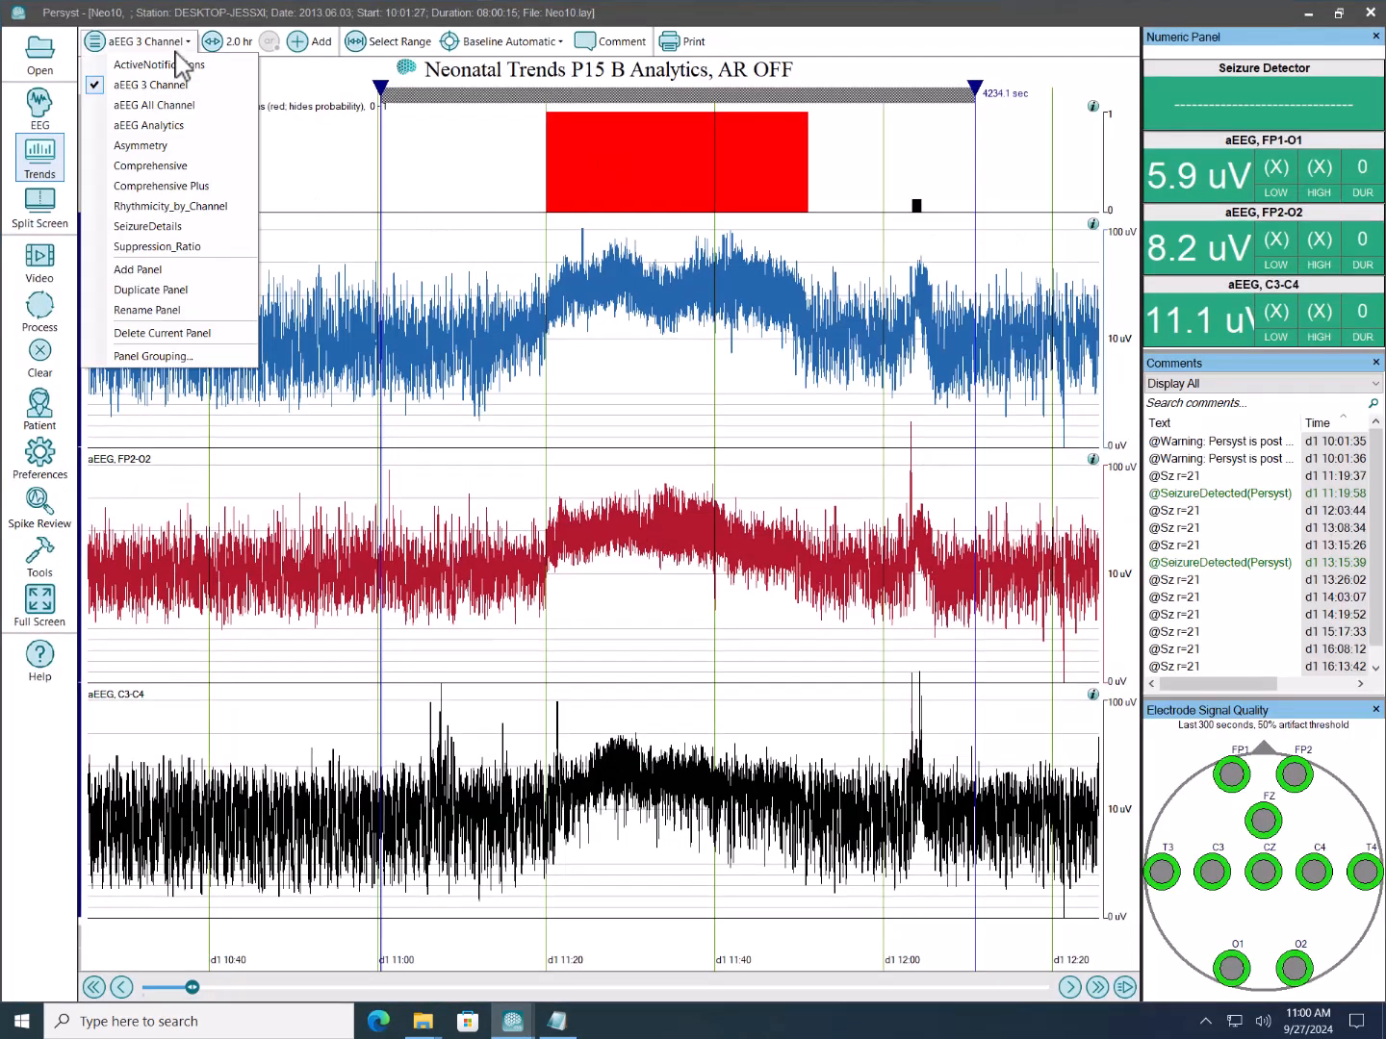
{"action": "left_click", "coordinate": [178, 109]}
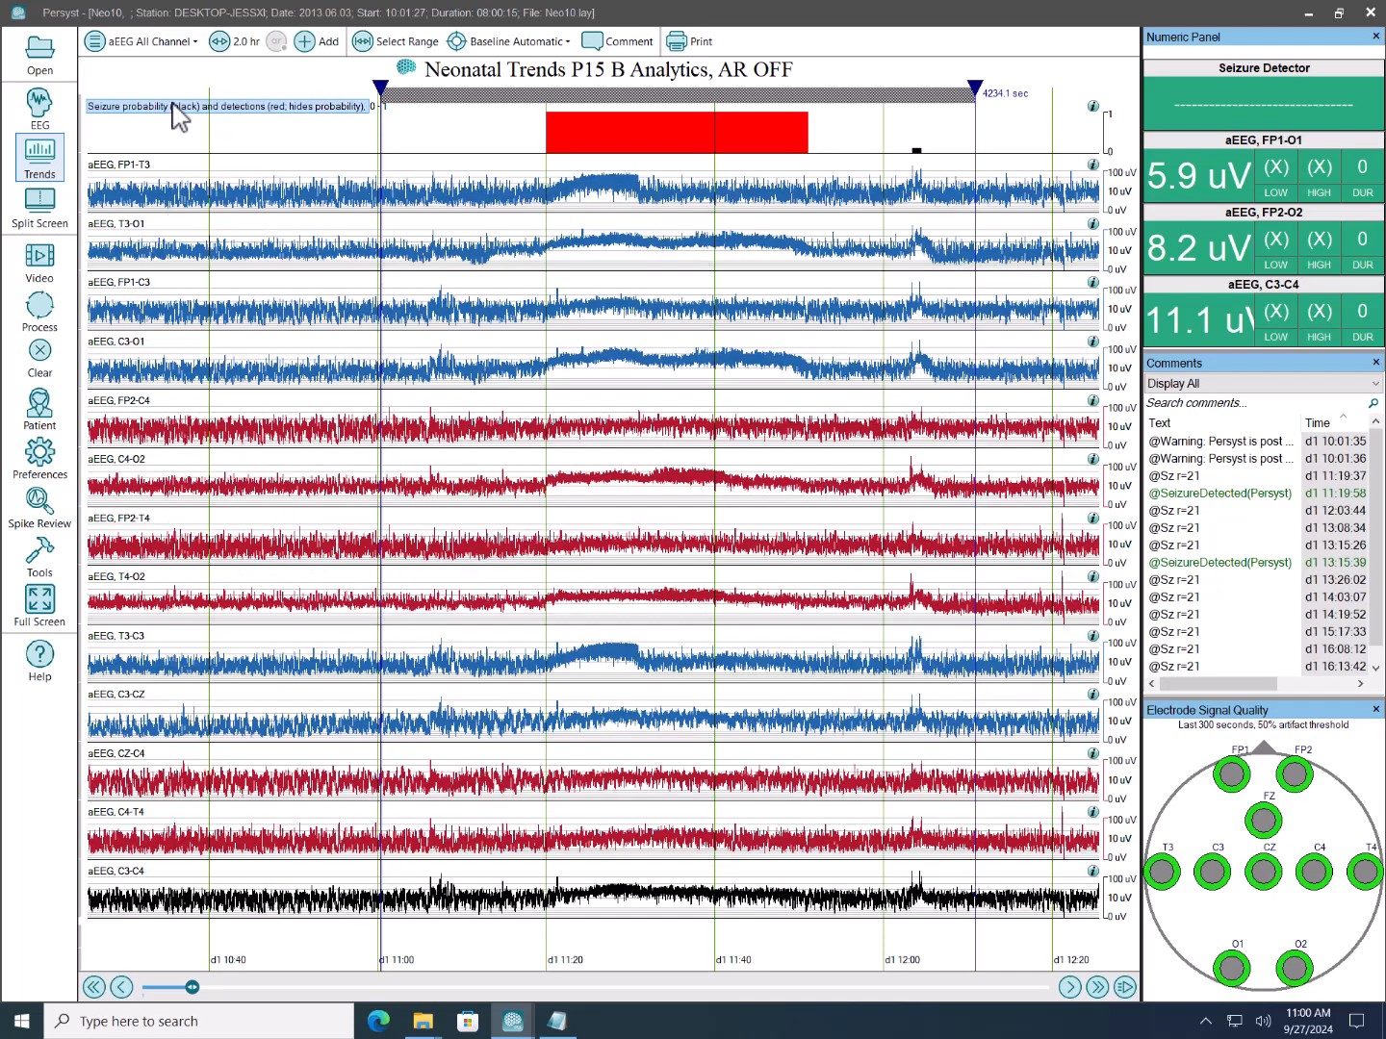